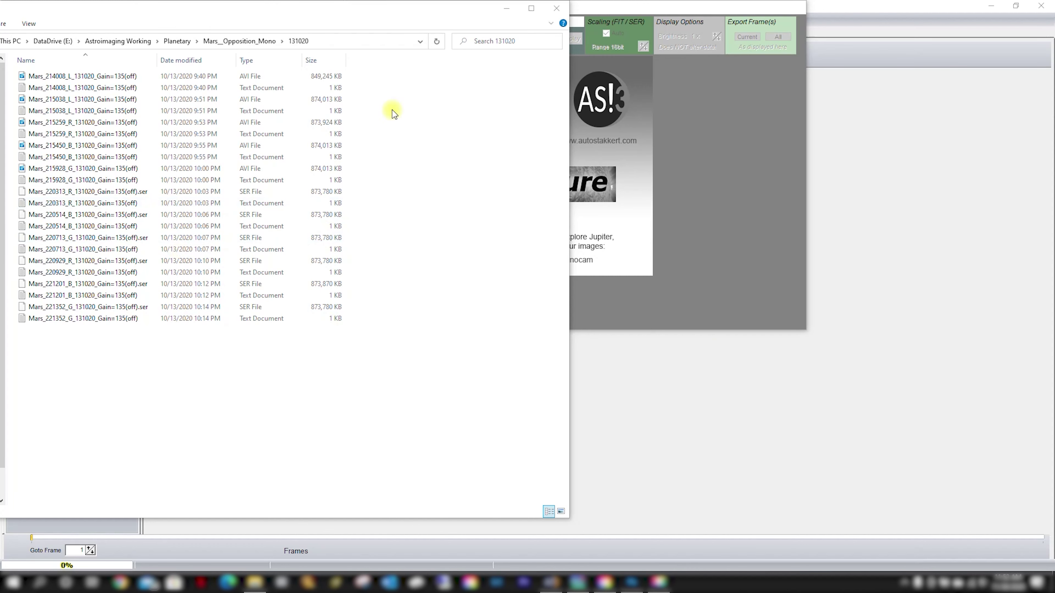
Examine the Mars capture files in the 131020 folder, comparing the AVI recordings with the SER recordings.
drag(379, 73, 95, 176)
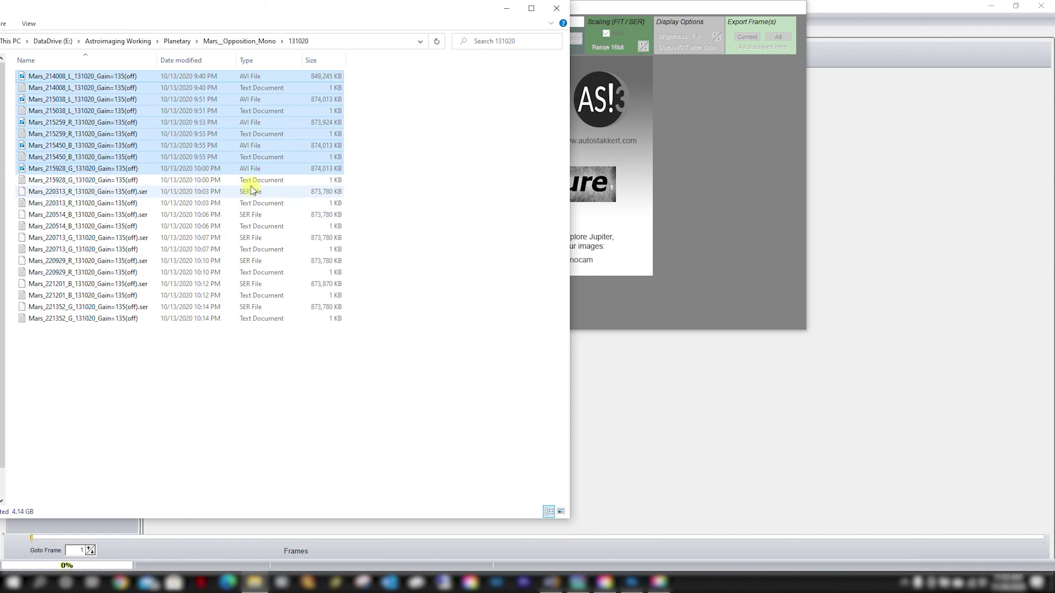
drag(369, 186, 71, 75)
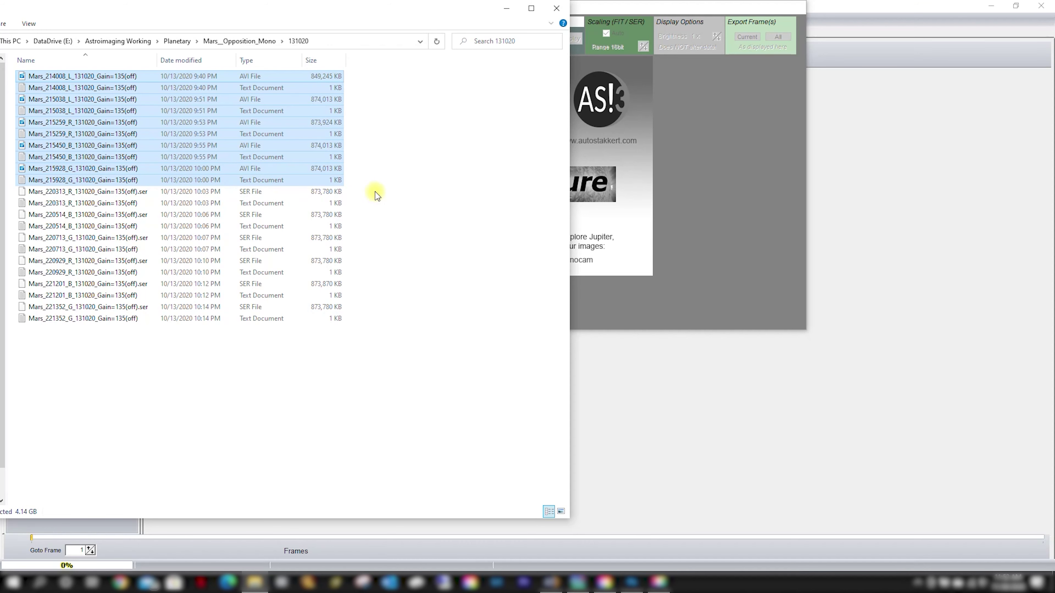
drag(382, 192, 82, 330)
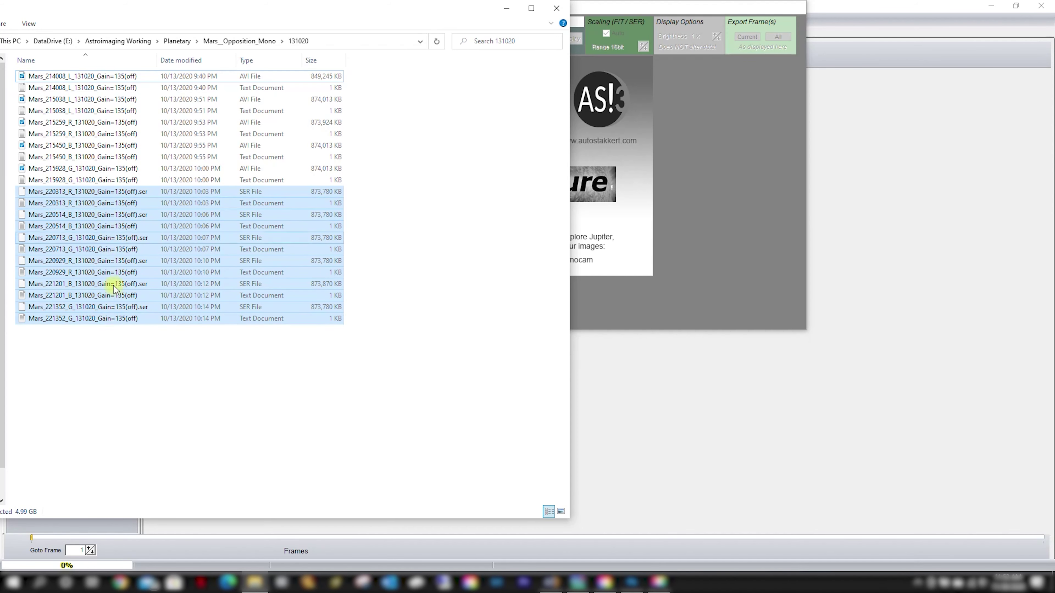
click(201, 356)
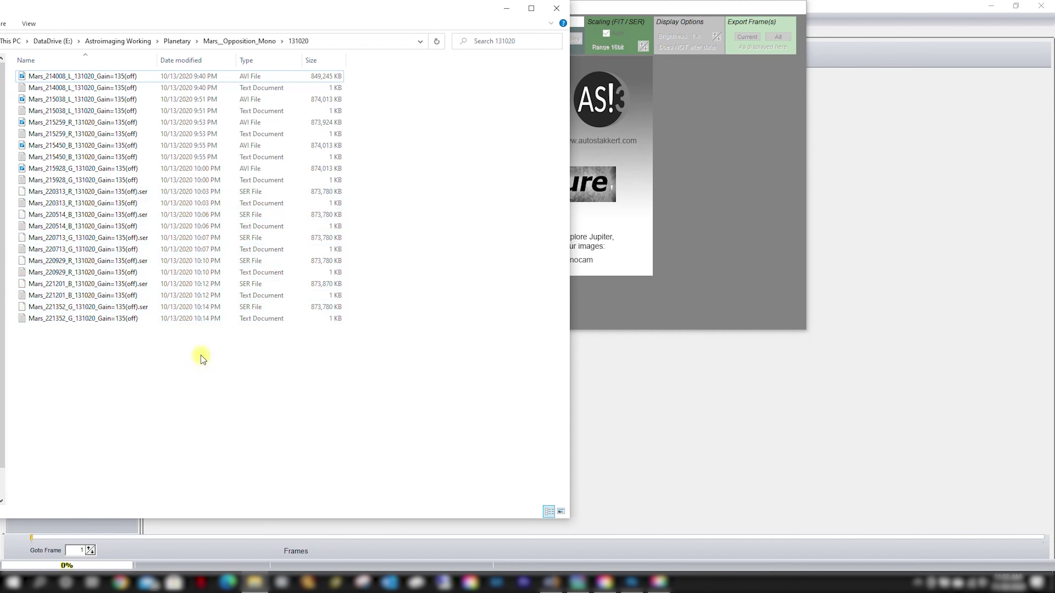
drag(390, 342, 86, 183)
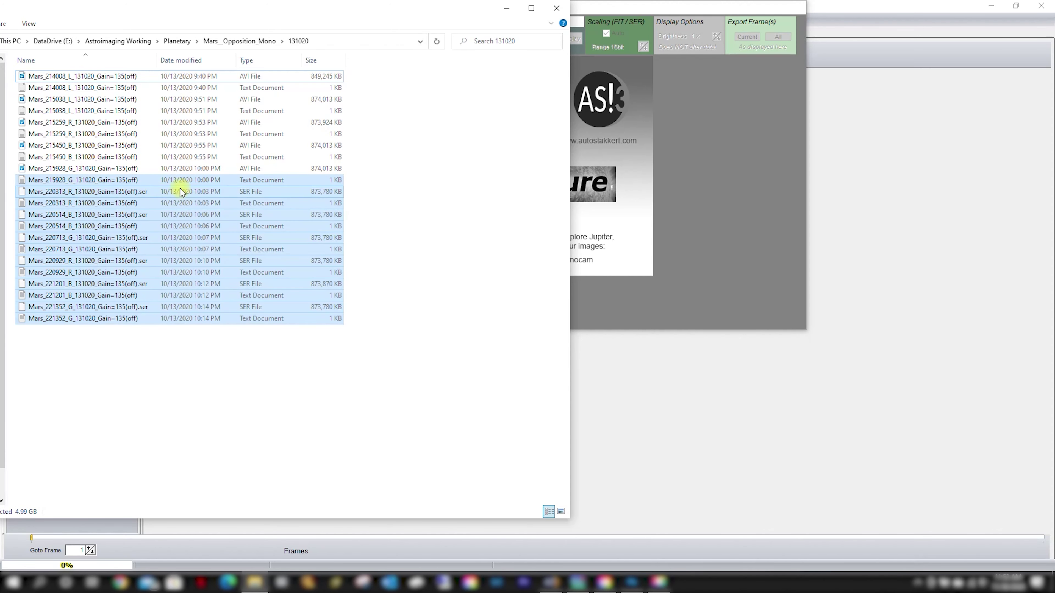
click(400, 254)
drag(401, 355, 73, 192)
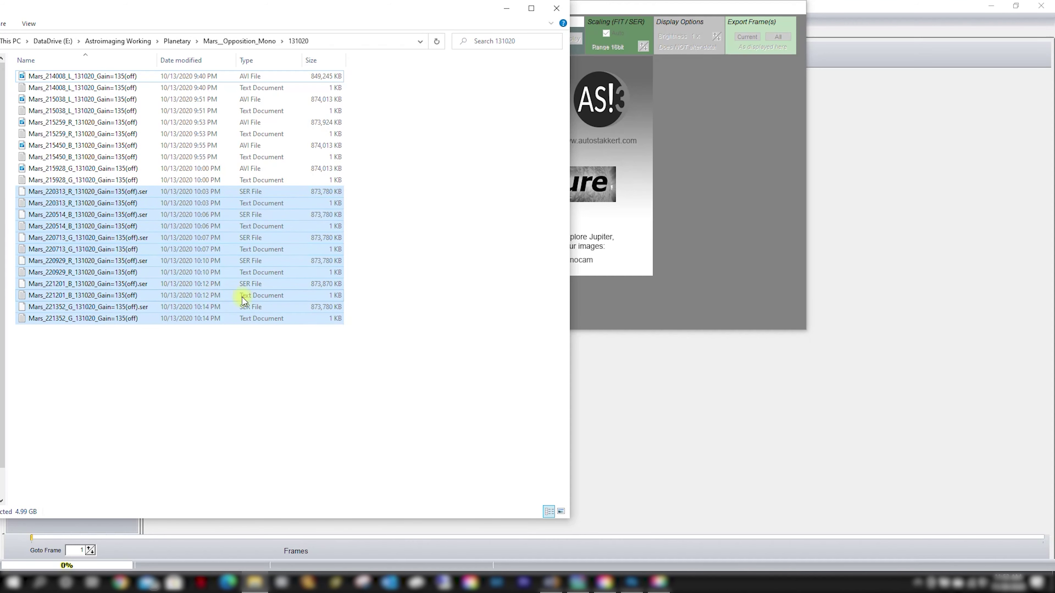
click(419, 328)
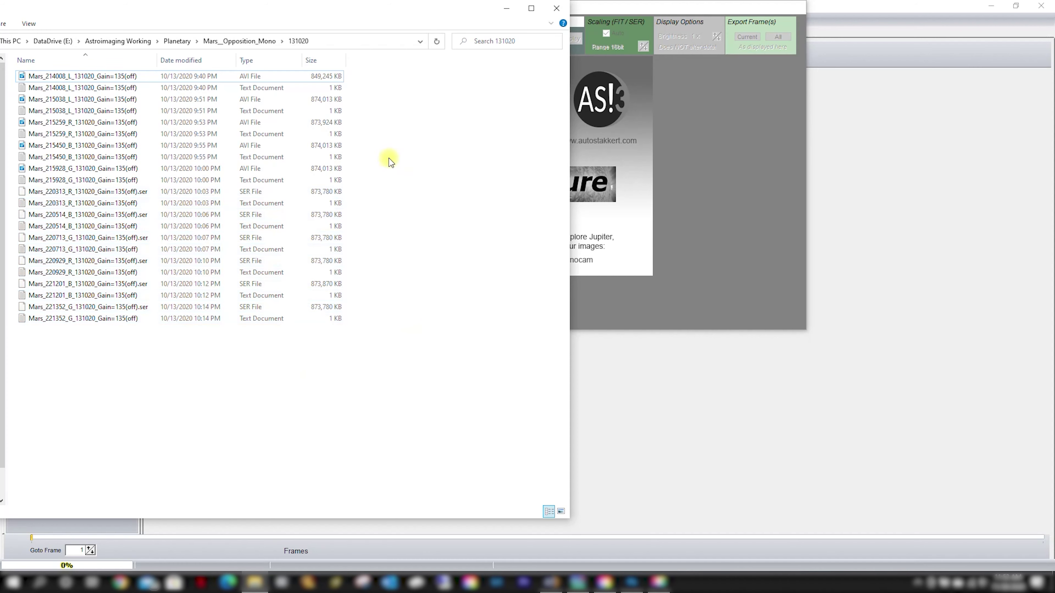
drag(372, 179, 48, 75)
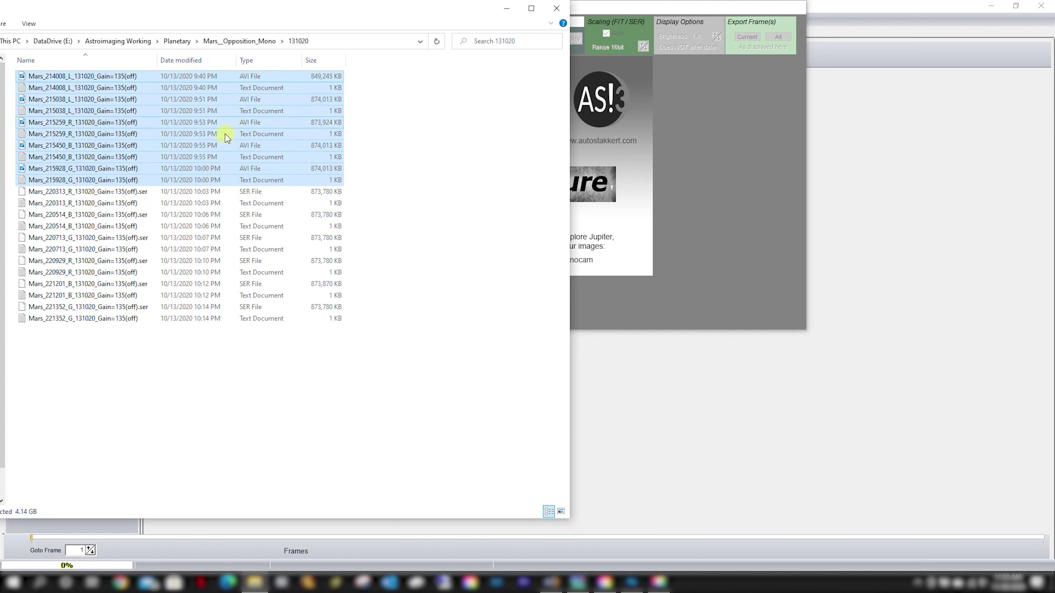
drag(411, 75, 138, 171)
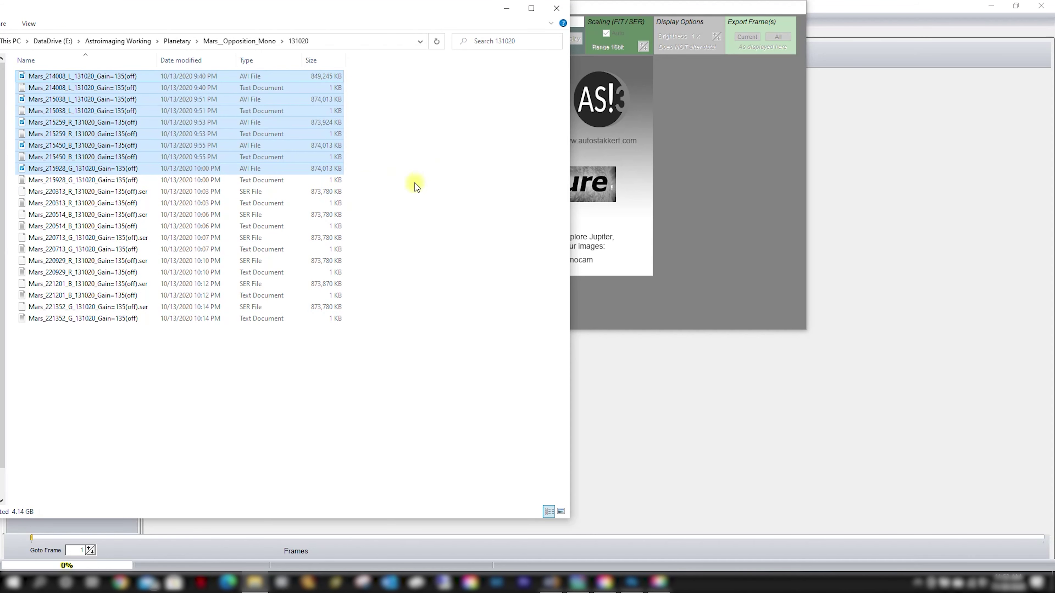
click(378, 174)
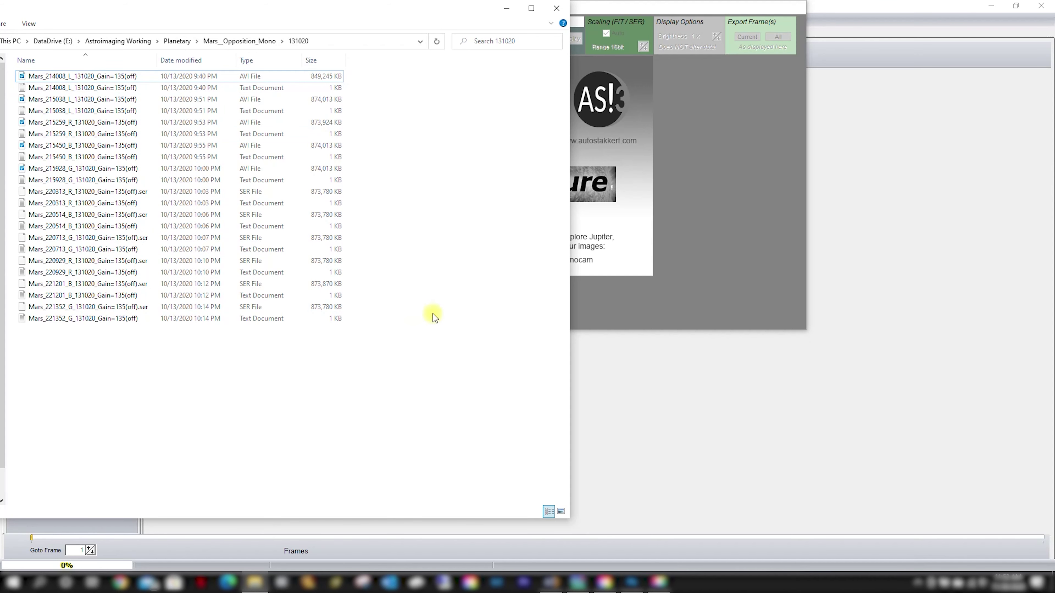
Switch through AutoStakkert, Photoshop and RegiStax to view each program, ending on AutoStakkert.
click(651, 309)
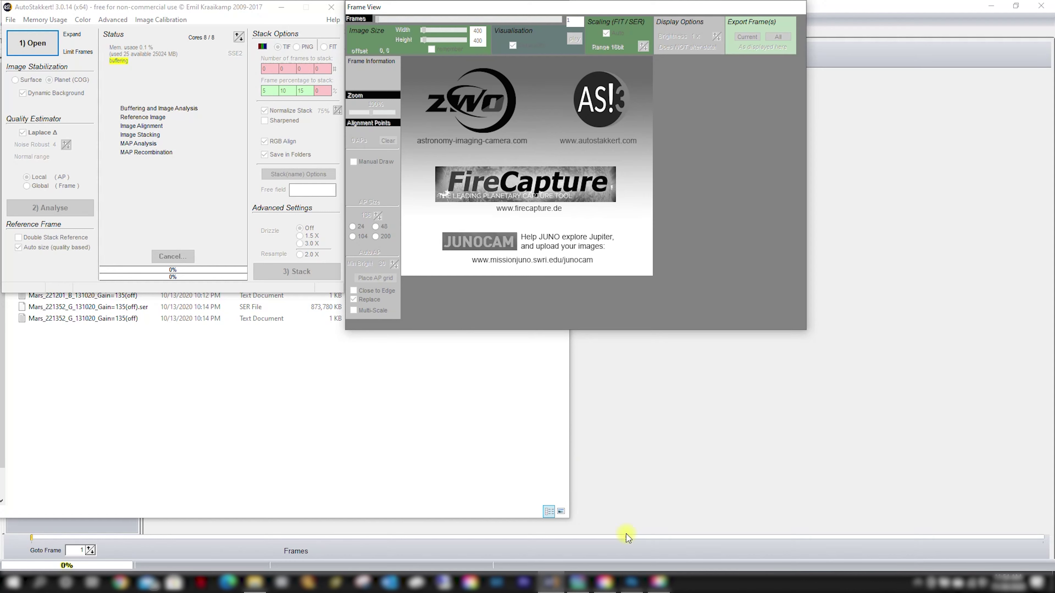
click(632, 582)
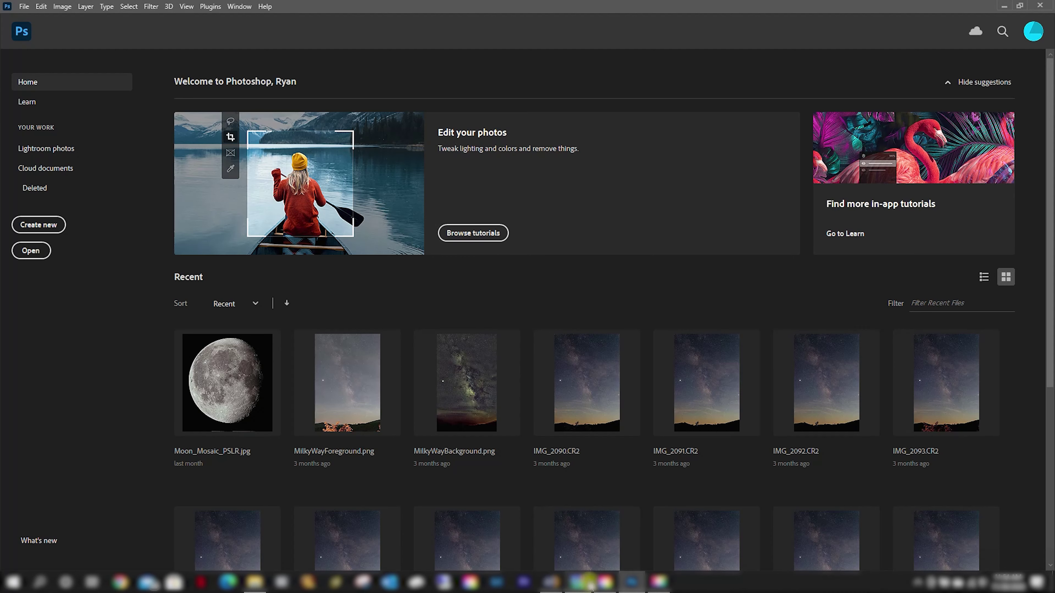
click(578, 582)
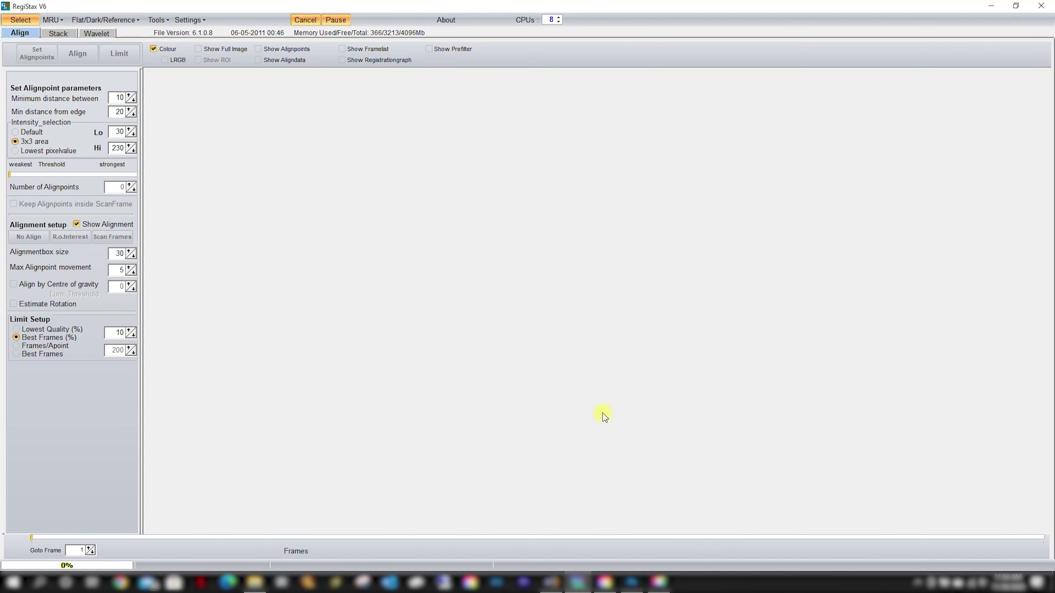
click(551, 581)
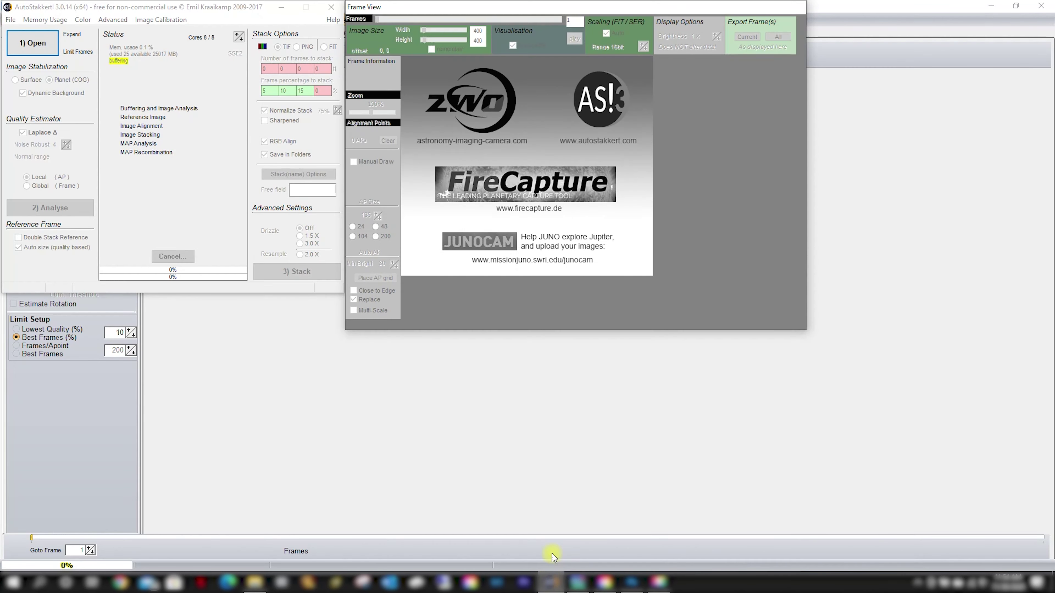
Move the 131020 folder window below AutoStakkert and load the Mars_214008_L_131020_Gain=135(off) AVI recording into it.
click(254, 581)
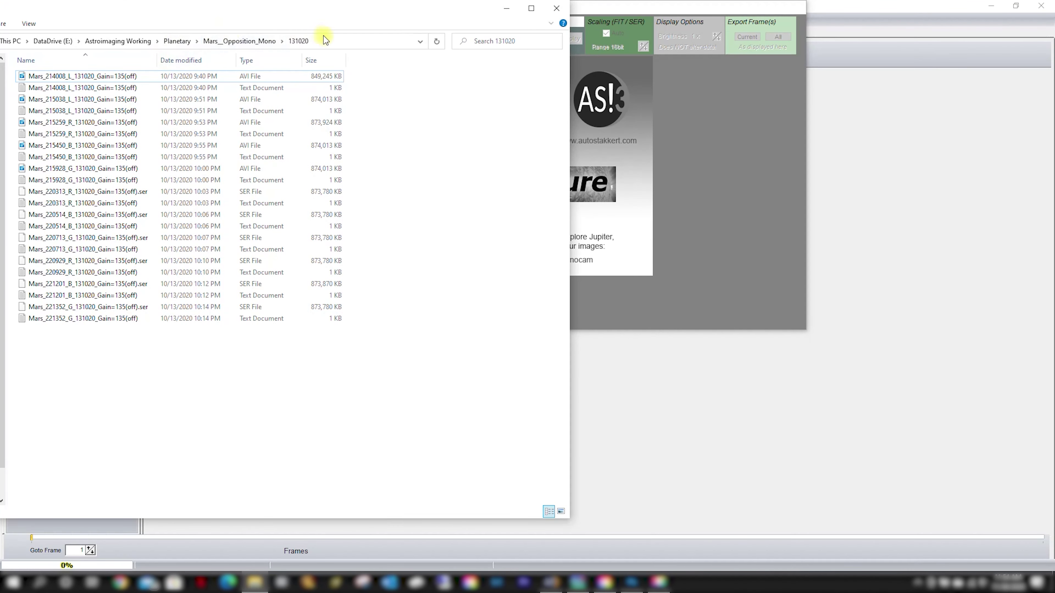
drag(159, 14, 155, 300)
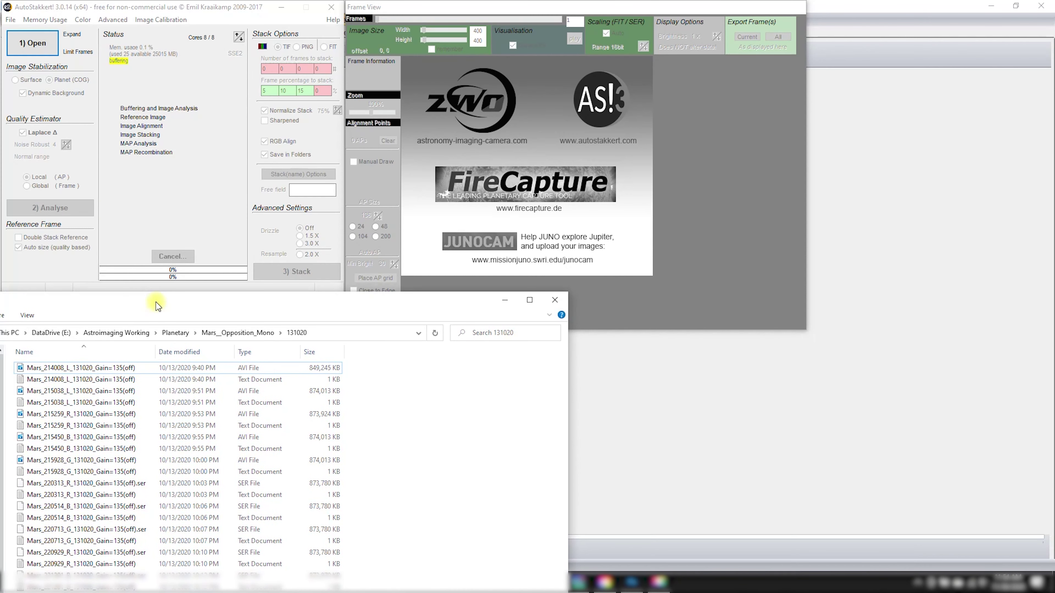
click(73, 369)
drag(74, 368, 31, 42)
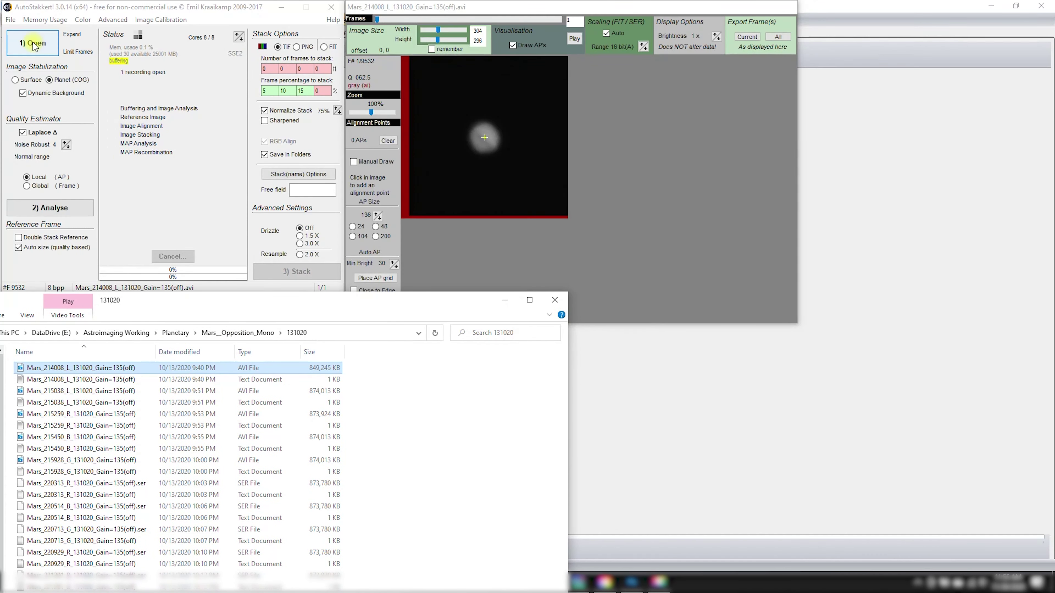
Analyse the loaded Mars recording and inspect the best frames at the start of its quality graph.
click(504, 257)
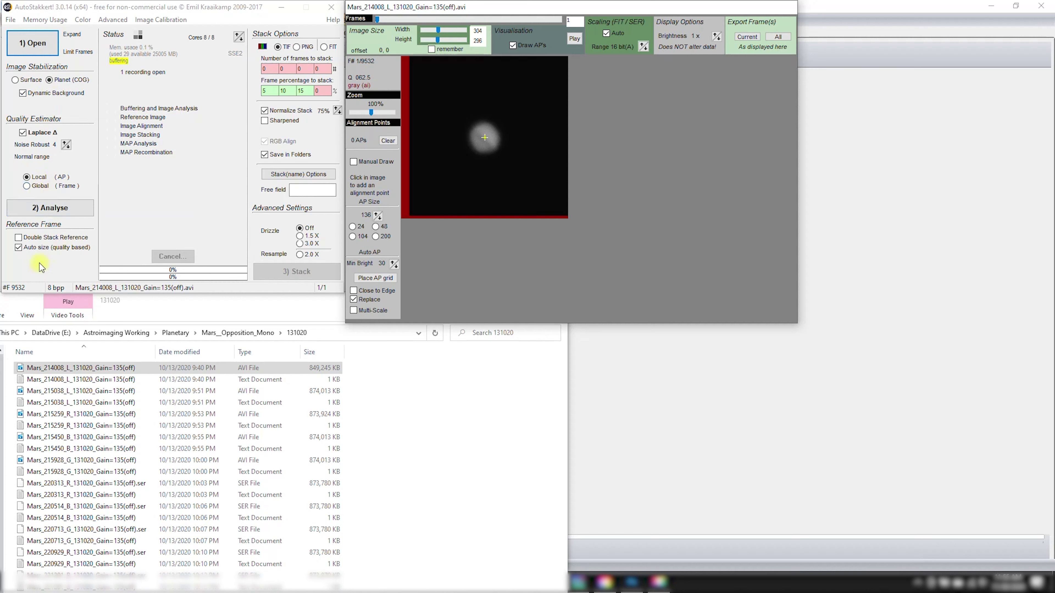
click(45, 208)
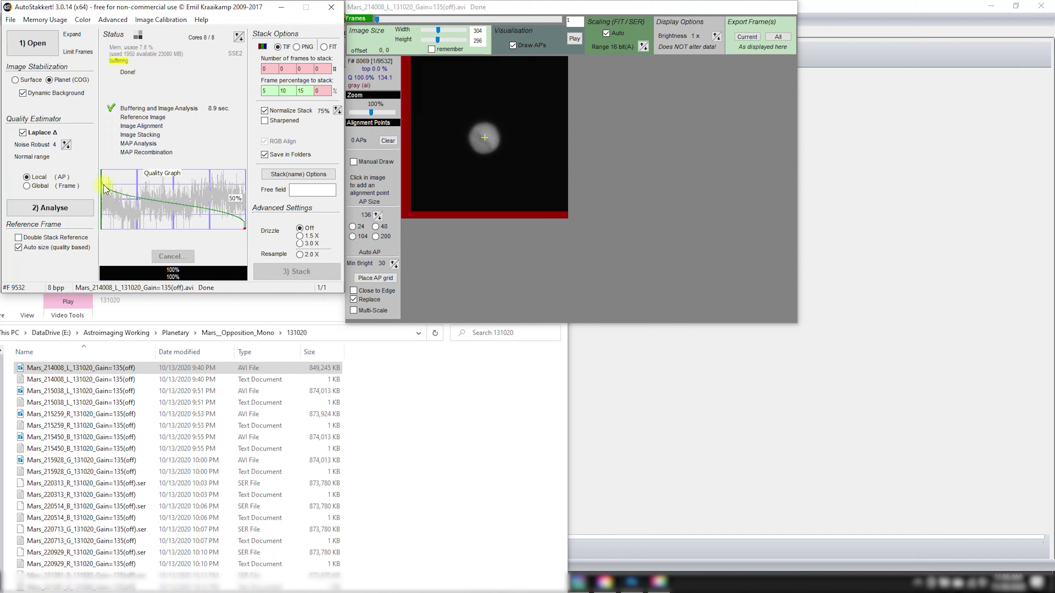
mouse_move(103, 187)
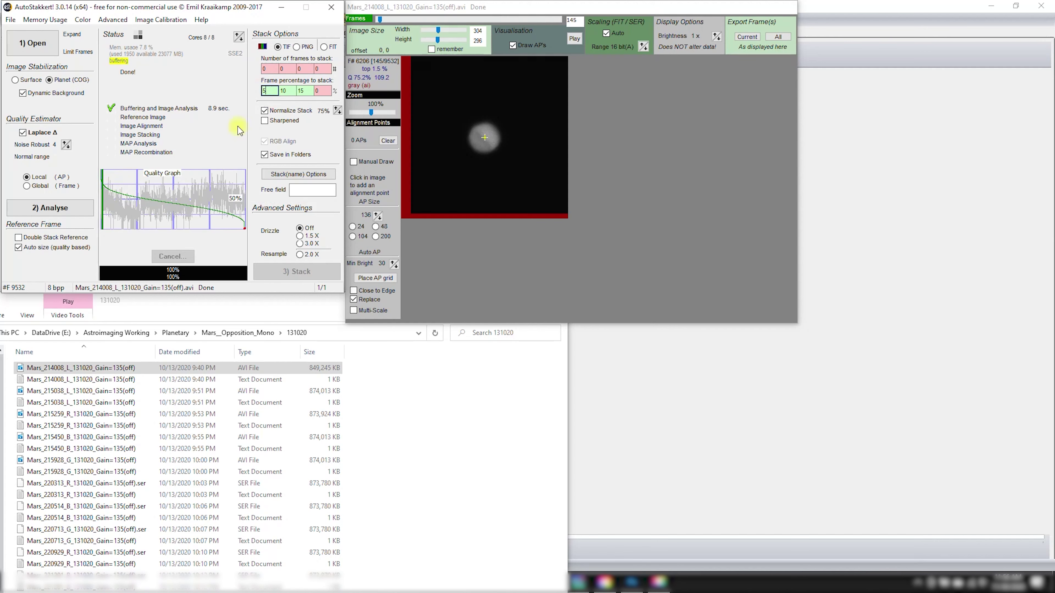
click(113, 190)
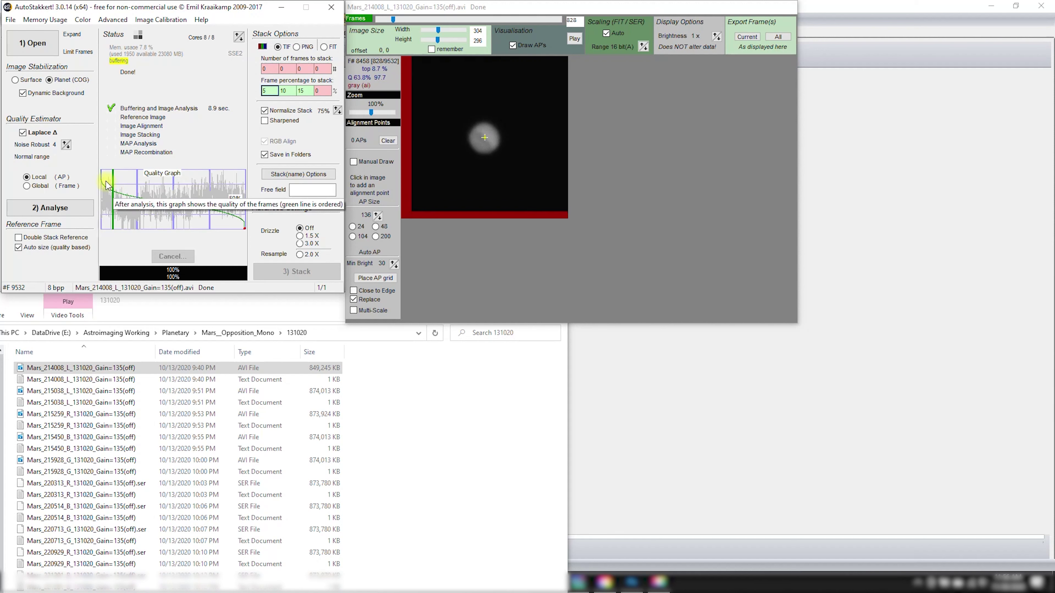
click(103, 184)
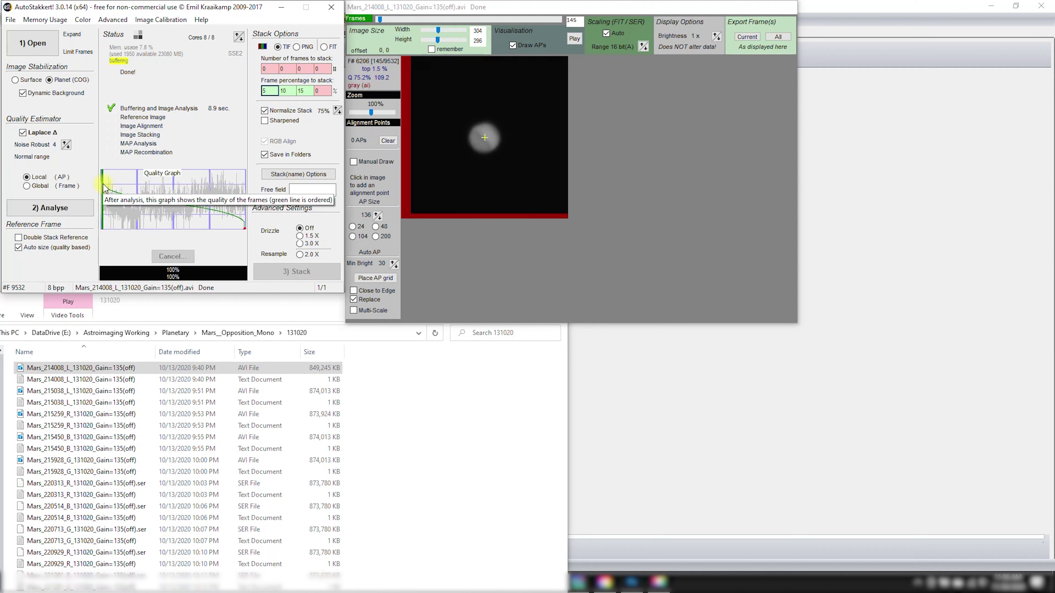
click(103, 185)
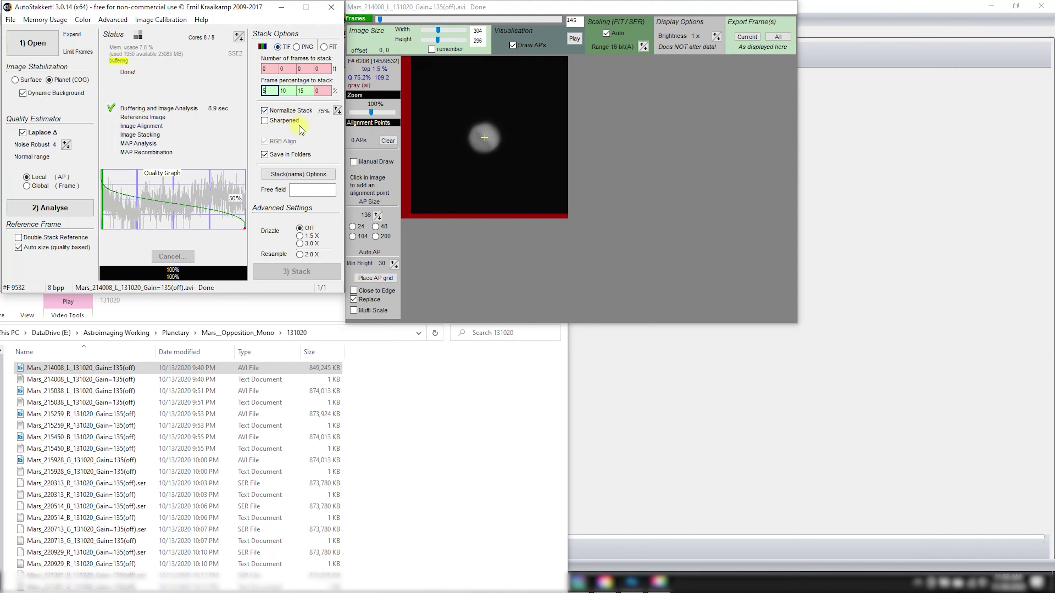
Try automatic alignment point grids on Mars with AP sizes 24 and 48.
click(437, 251)
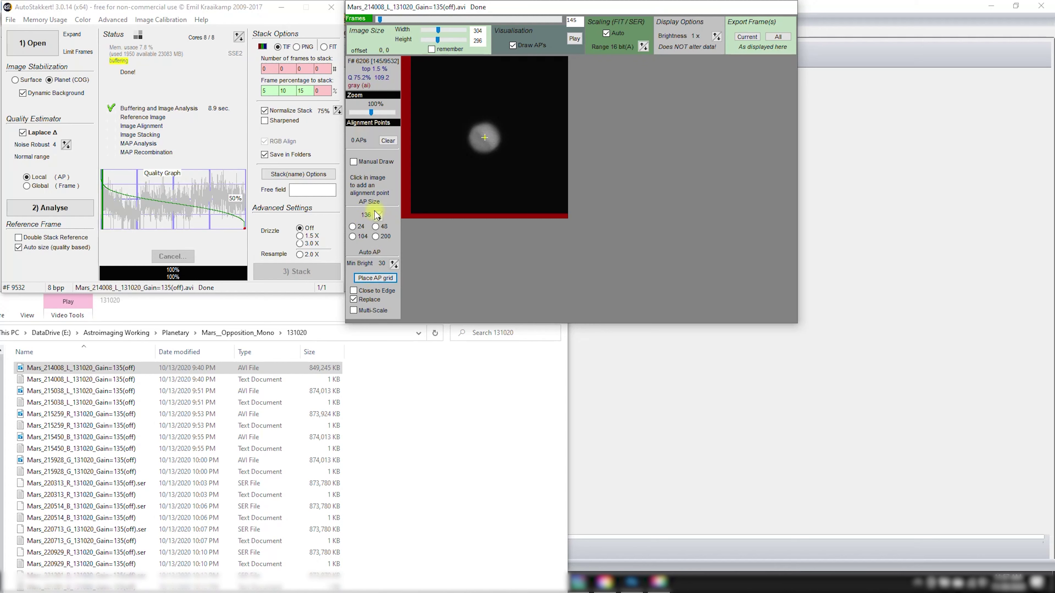
click(352, 227)
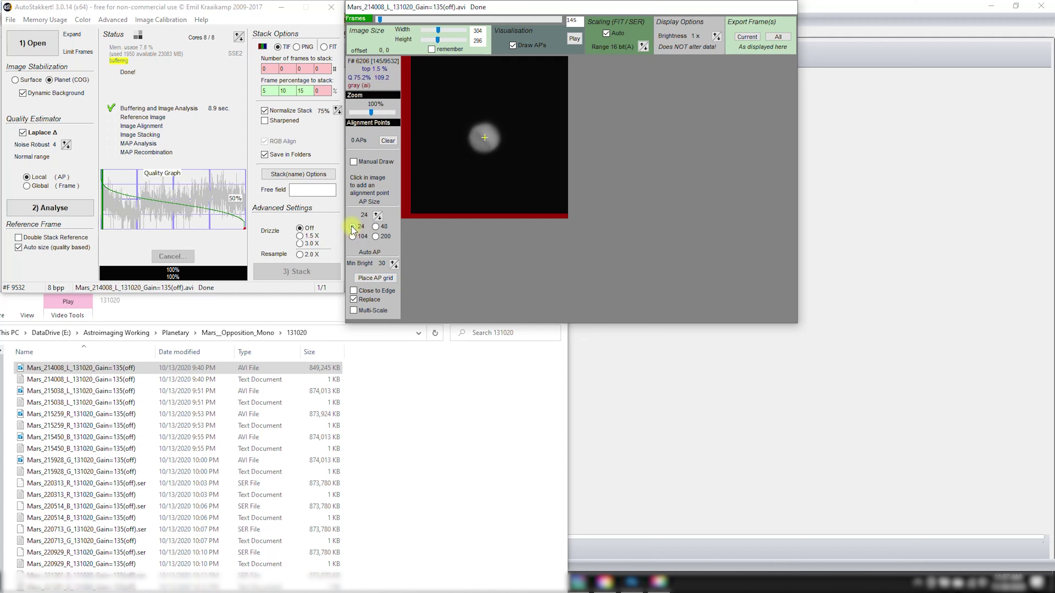
click(377, 278)
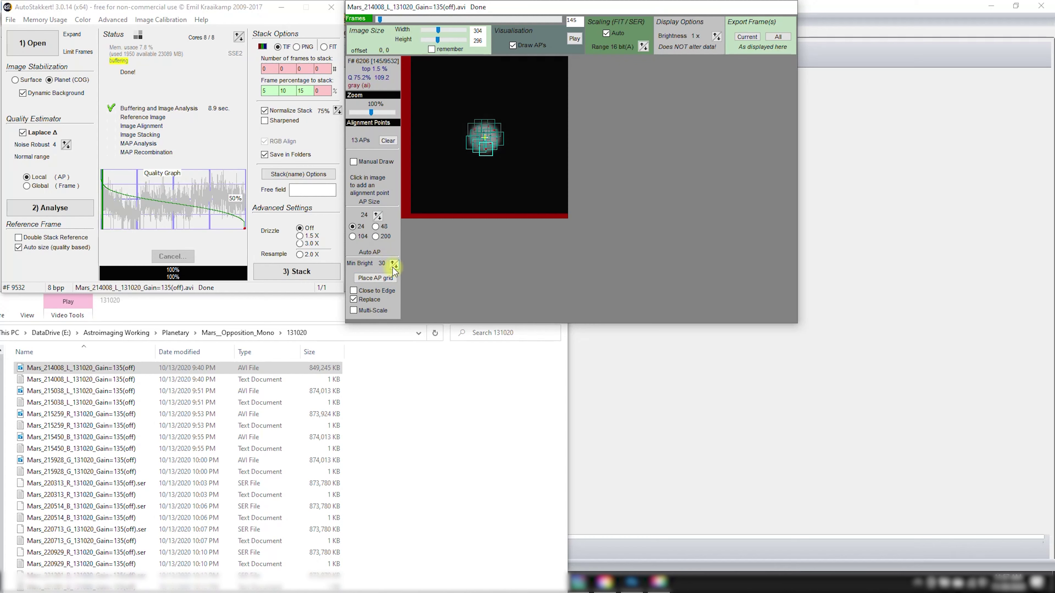
click(376, 227)
click(373, 279)
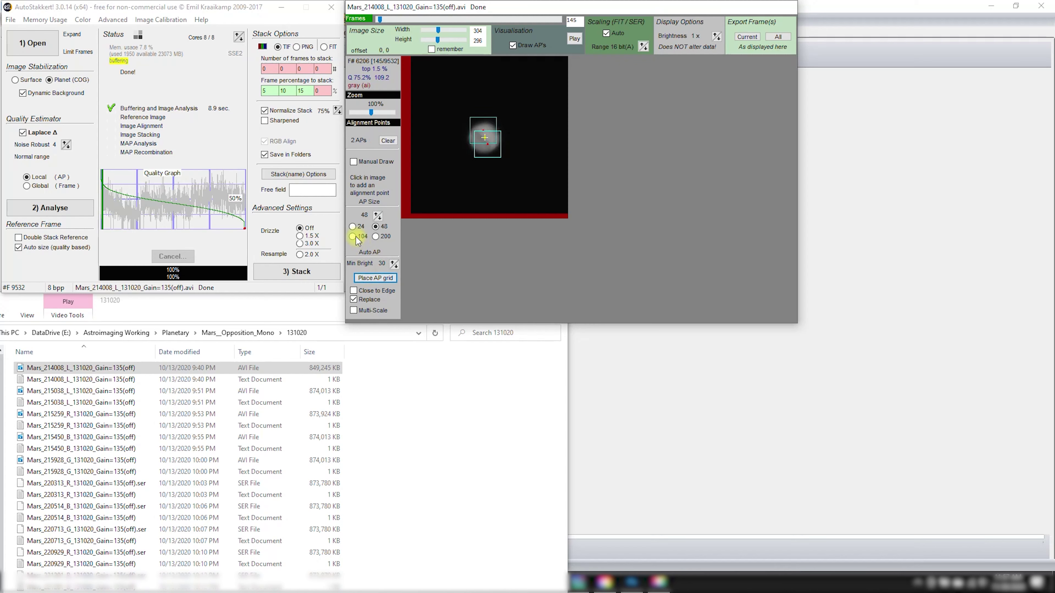
click(352, 226)
click(383, 277)
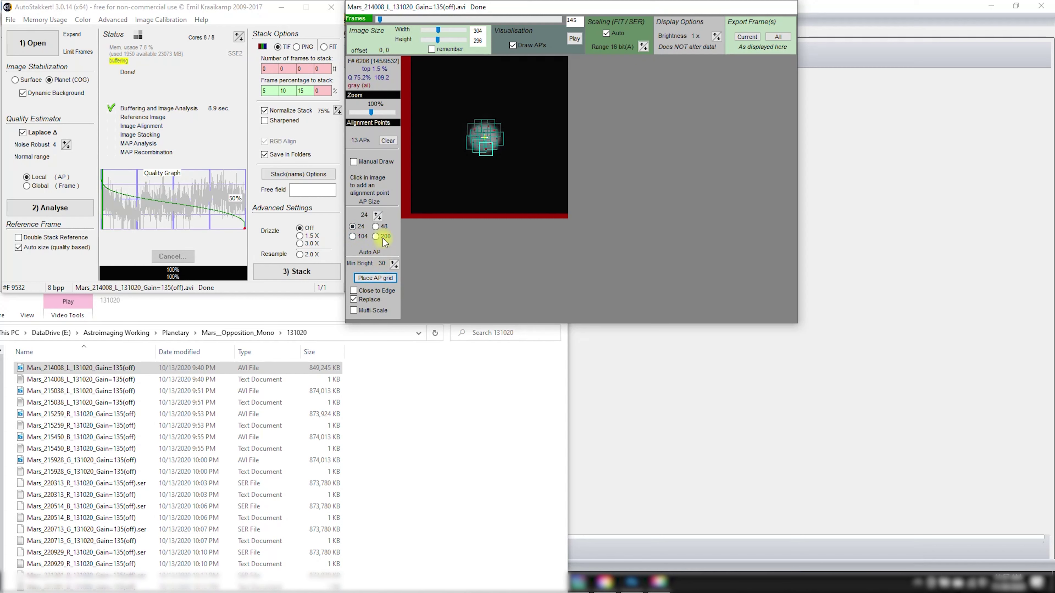
Place an alignment point grid over Mars with AP size 16 and stack the recording.
click(378, 217)
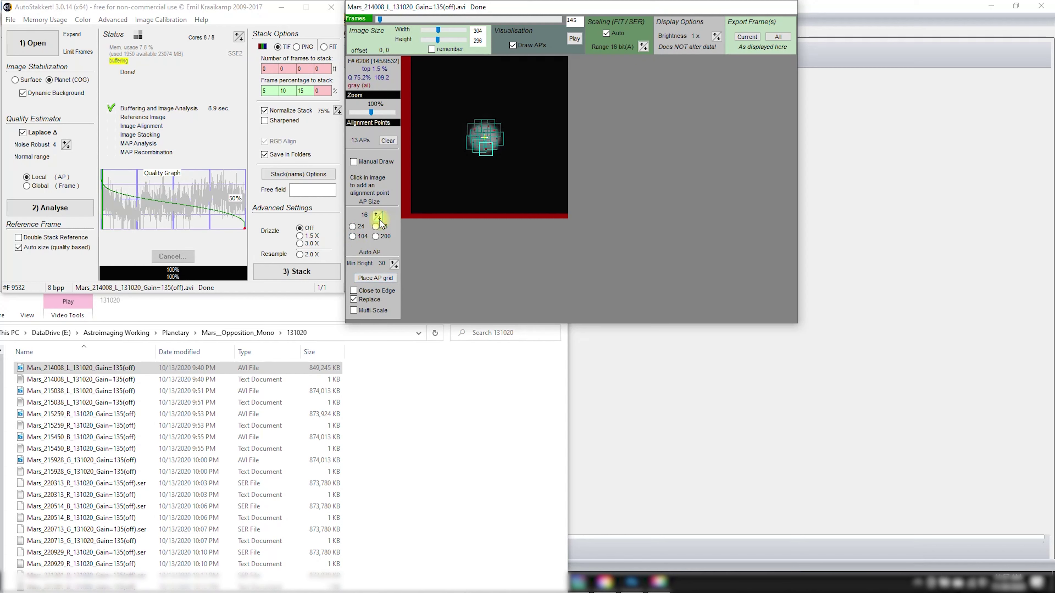
click(375, 277)
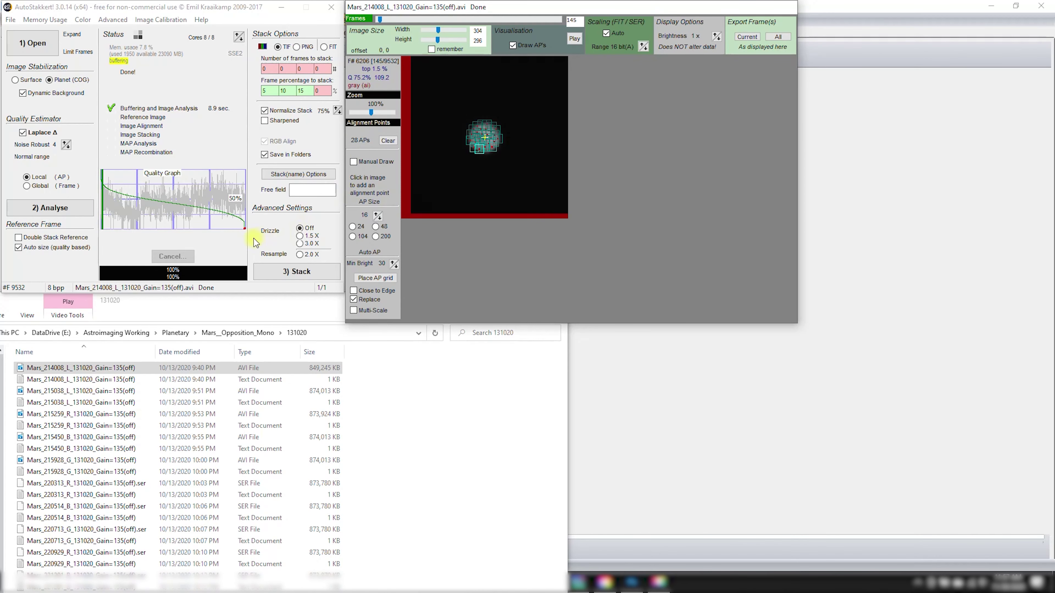
click(296, 273)
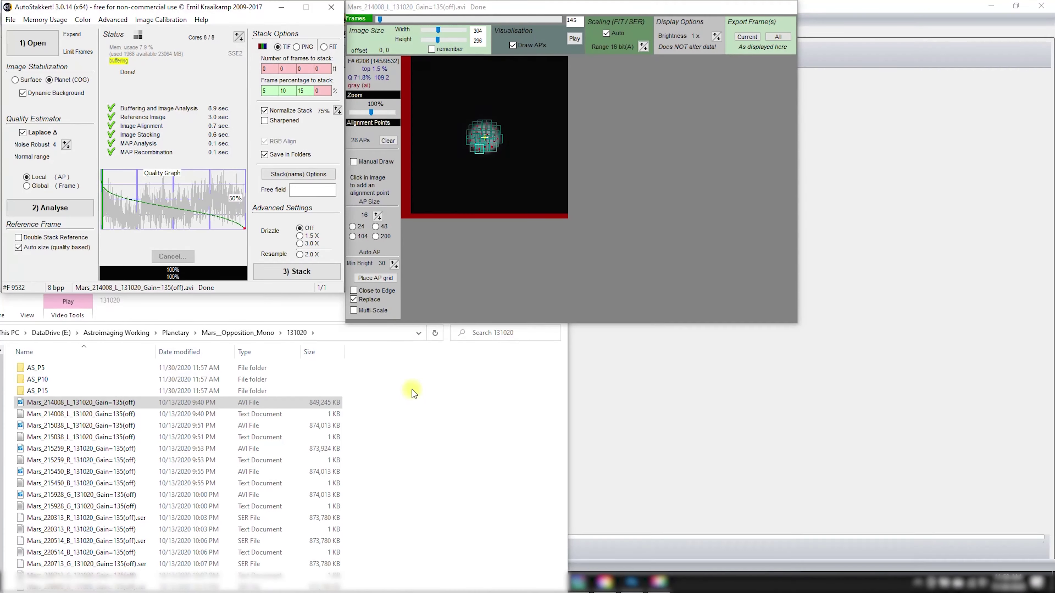
View the stacked Mars luminance image in the AS_P5 folder and close the viewer.
click(411, 391)
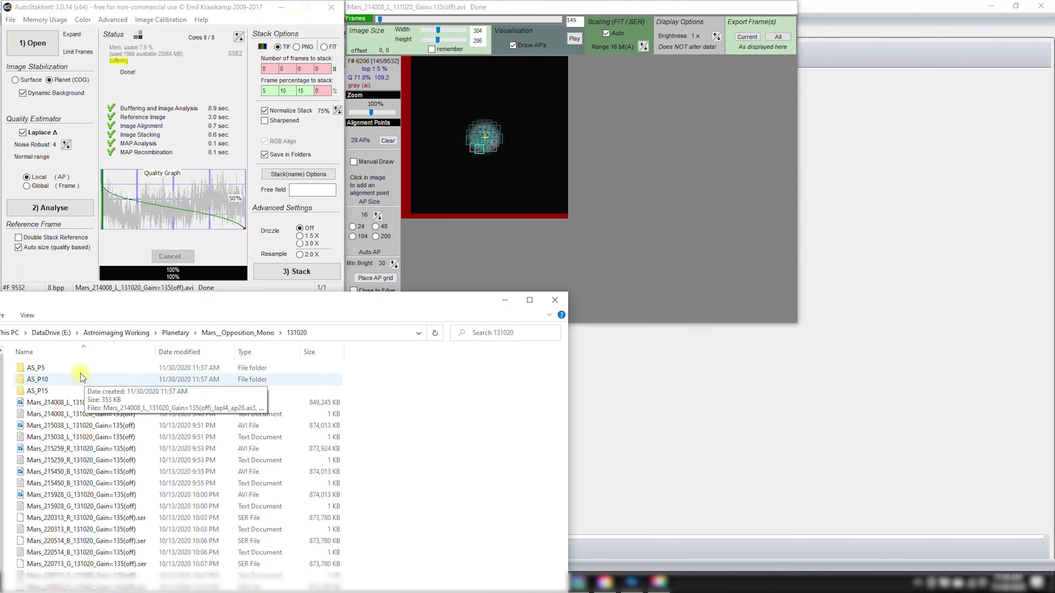
double_click(40, 370)
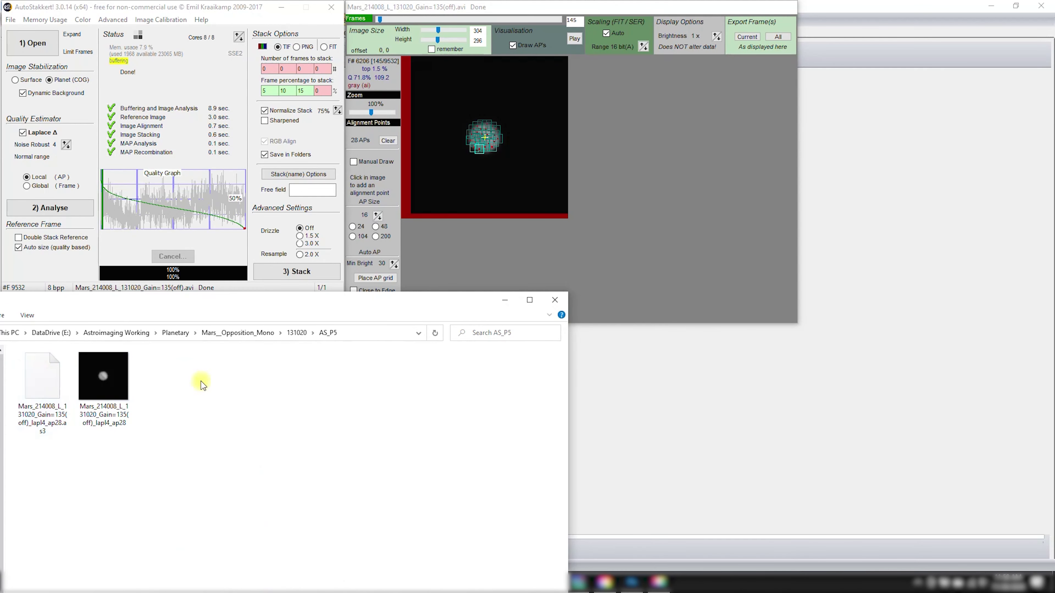
double_click(117, 374)
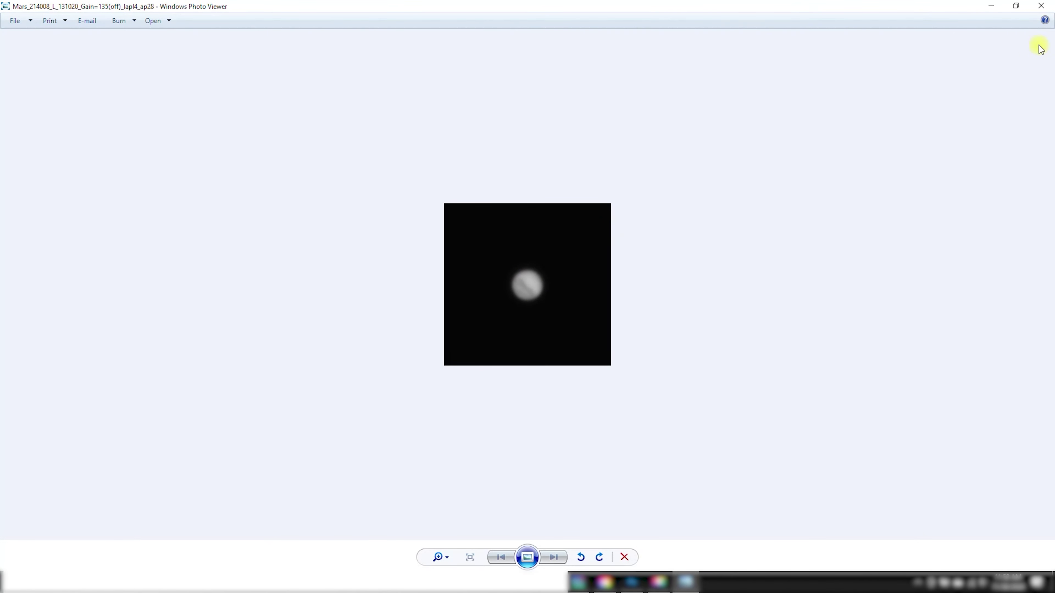
click(1041, 5)
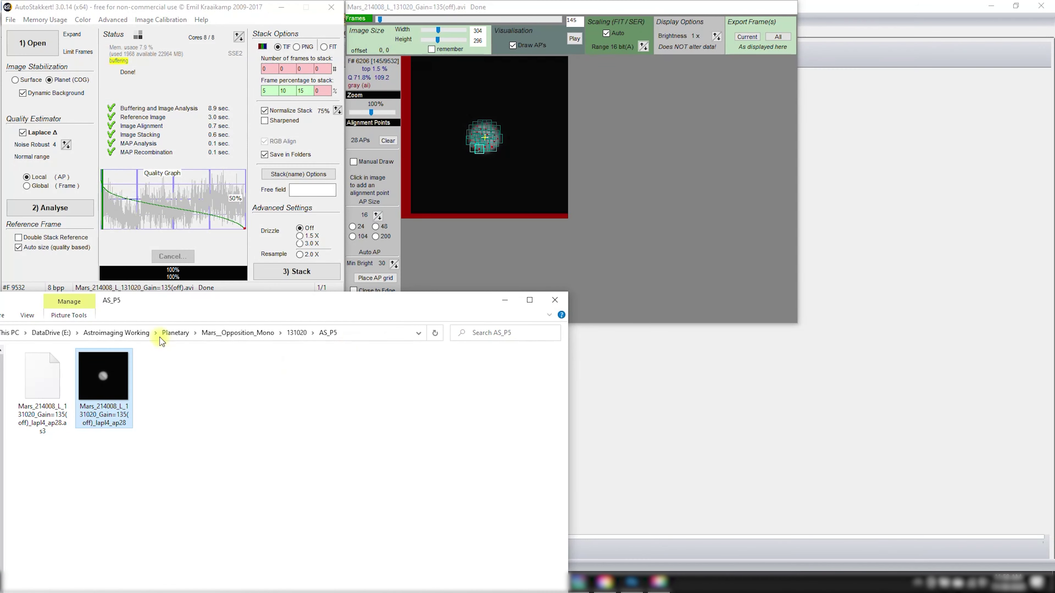
Return to the 131020 folder, load Mars_215038_L_131020_Gain=135(off).avi into AutoStakkert and analyse it.
right_click(300, 364)
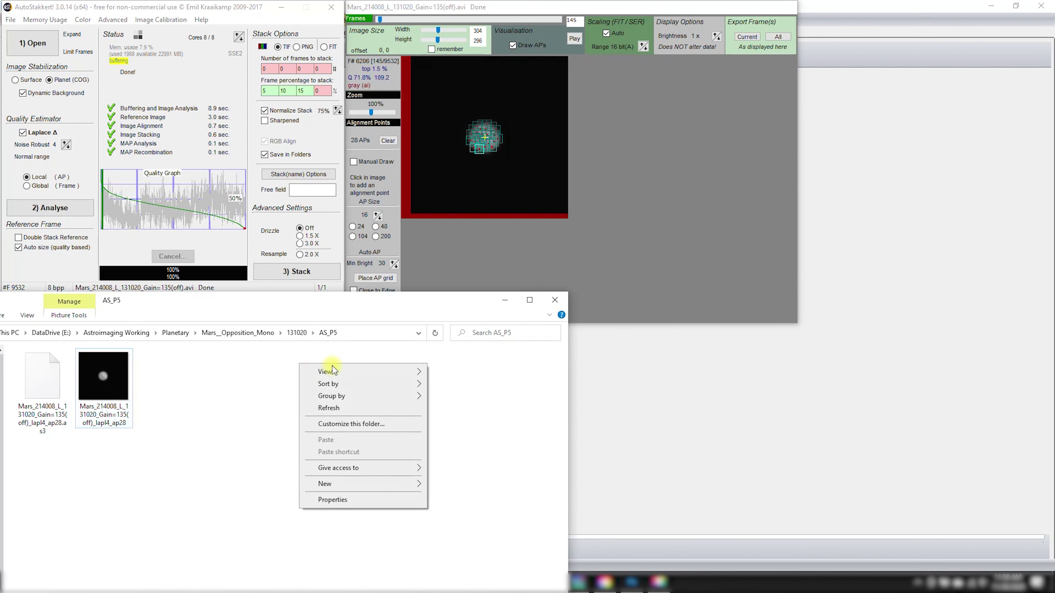
click(254, 382)
drag(157, 308, 269, 299)
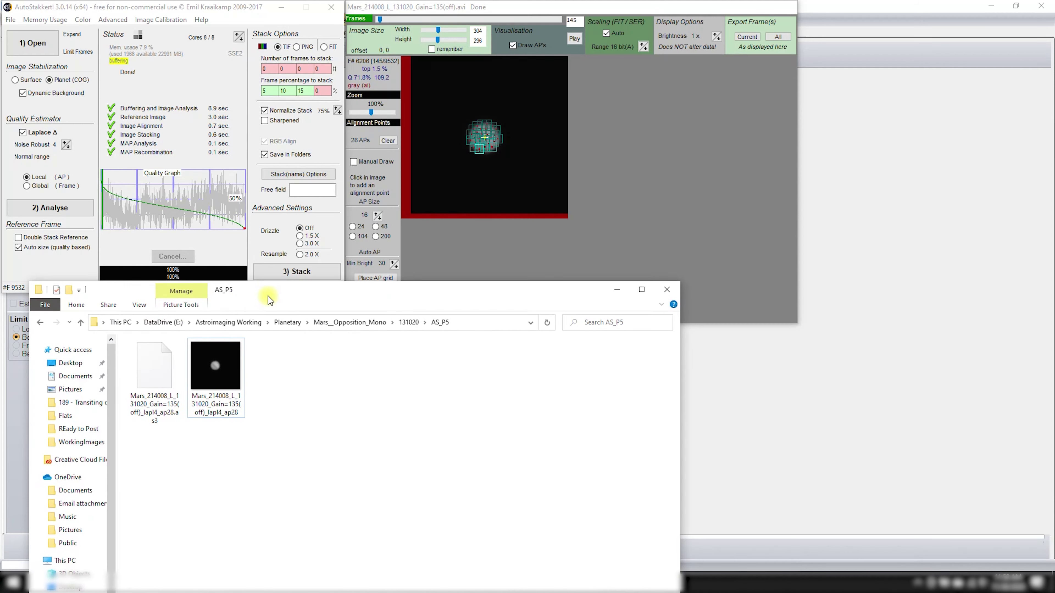
click(40, 322)
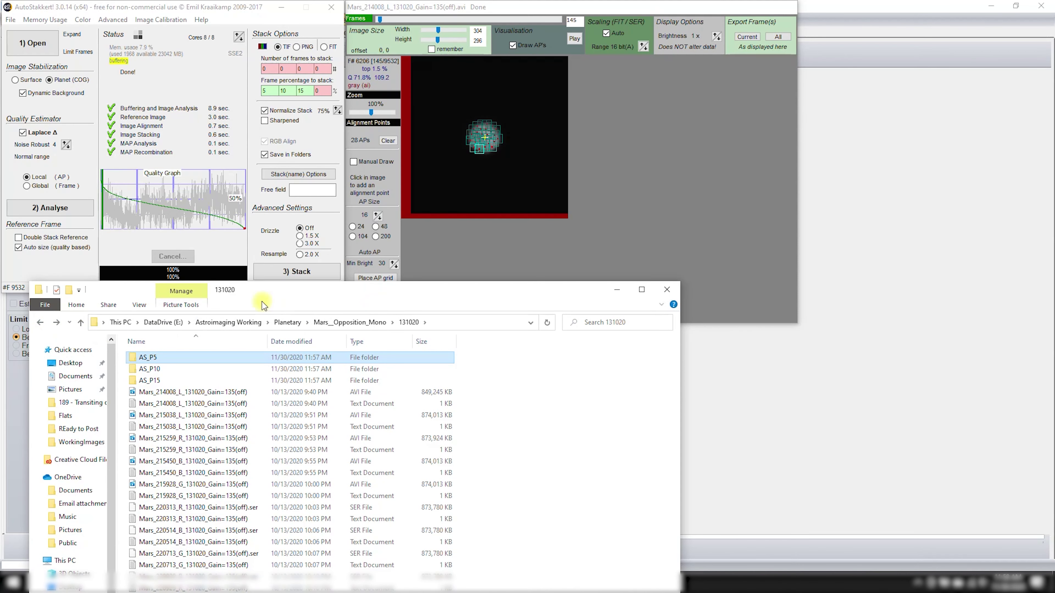
drag(314, 292, 197, 306)
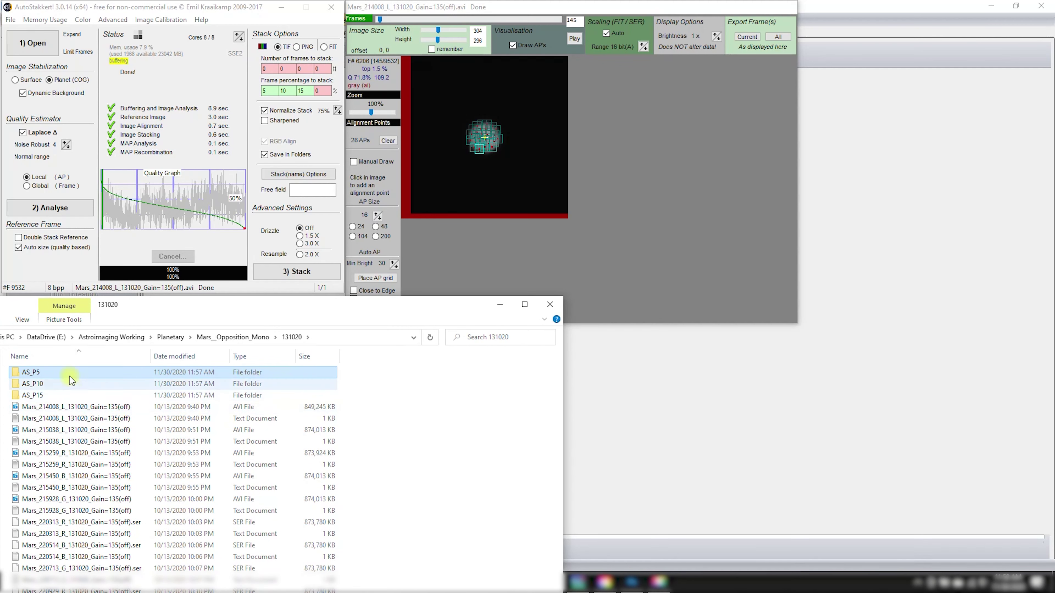
drag(77, 430, 60, 67)
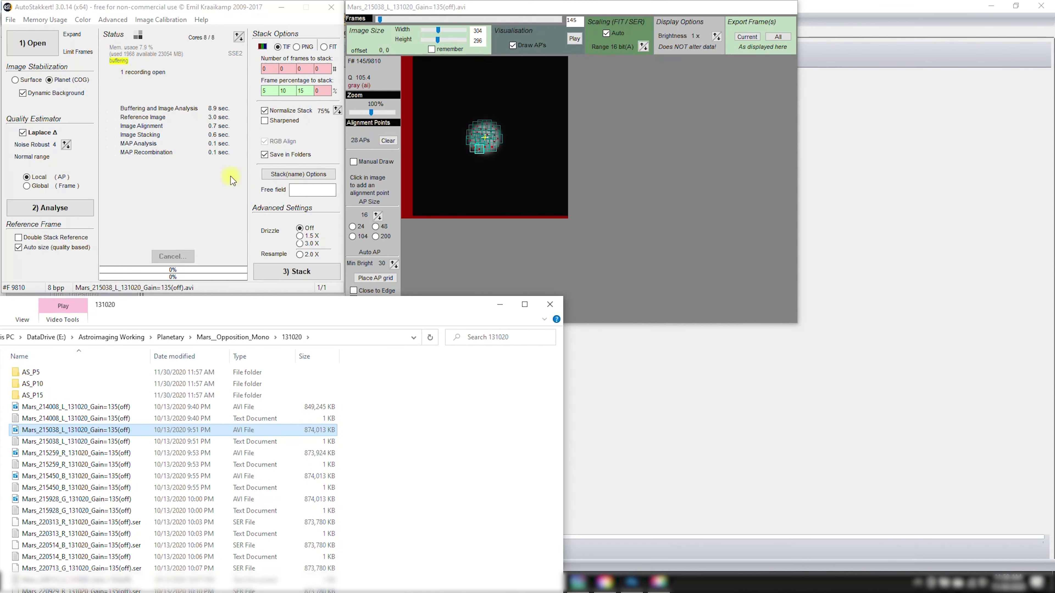
click(58, 207)
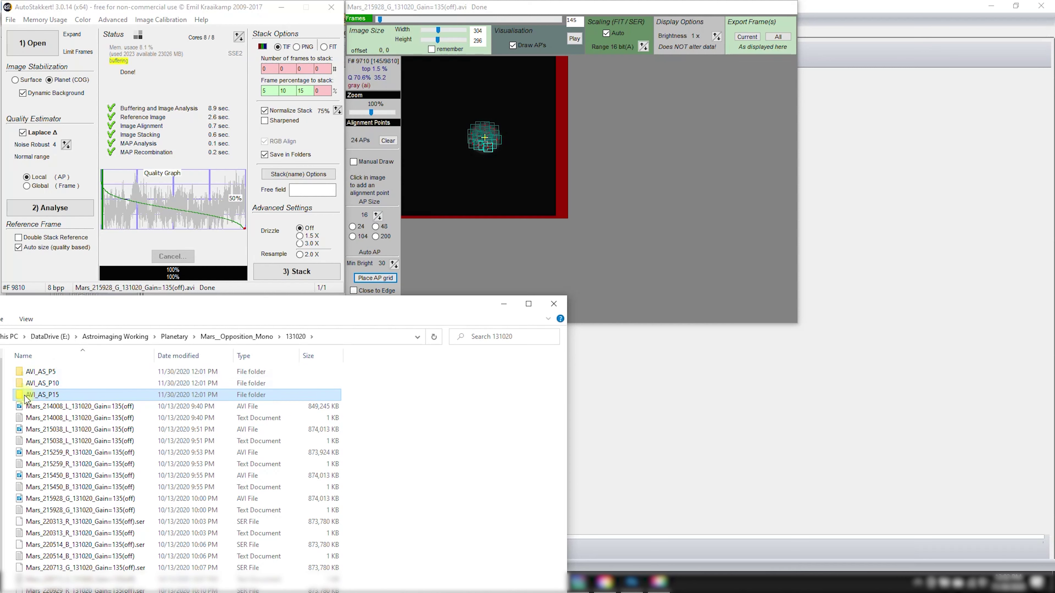
Examine the full names of the stacked files in the AVI_AS_P5 folder, then return to the 131020 folder.
click(33, 373)
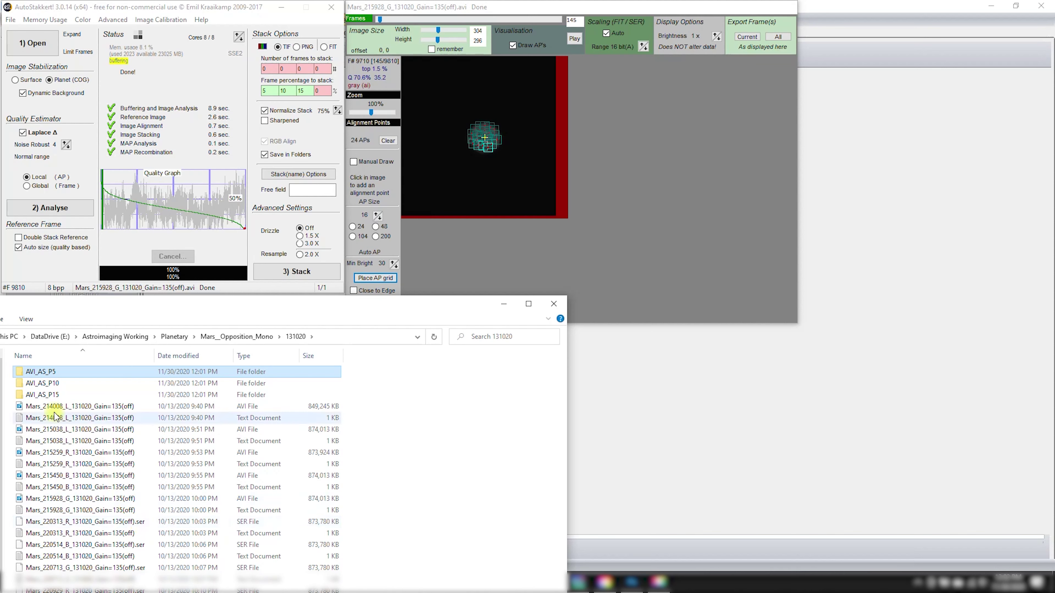
double_click(54, 371)
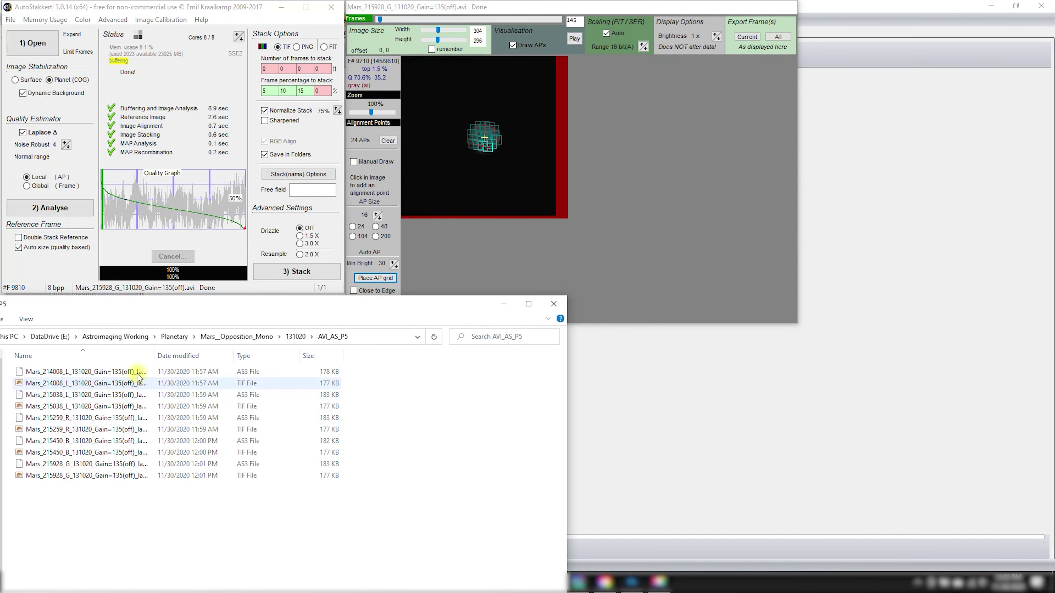
drag(153, 356, 193, 354)
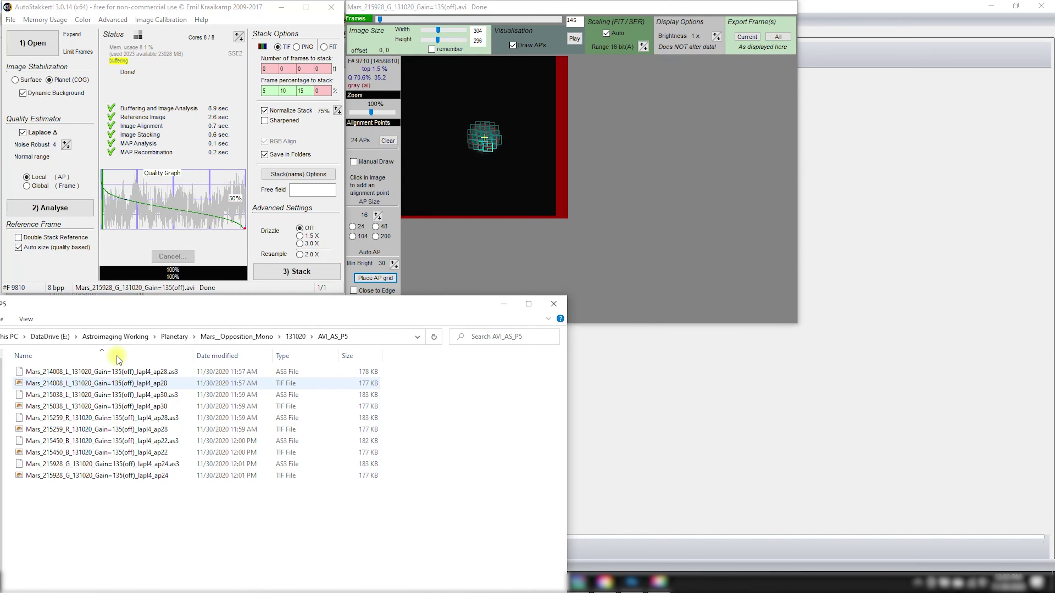
drag(70, 310, 173, 308)
click(25, 340)
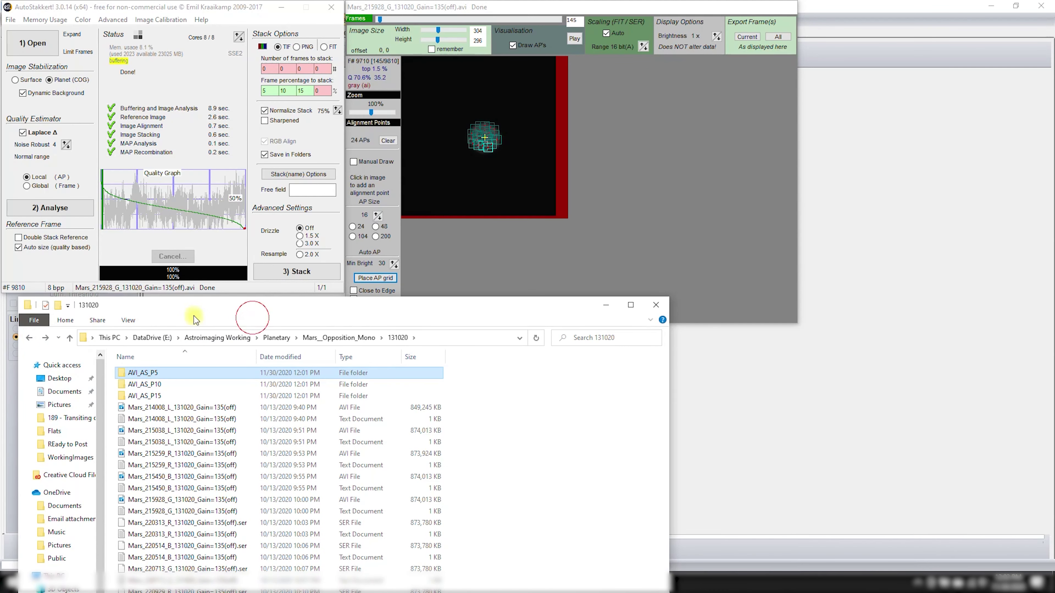
Check which video file types AutoStakkert can open, including SER, and cancel without opening a file.
drag(241, 309, 164, 229)
click(205, 8)
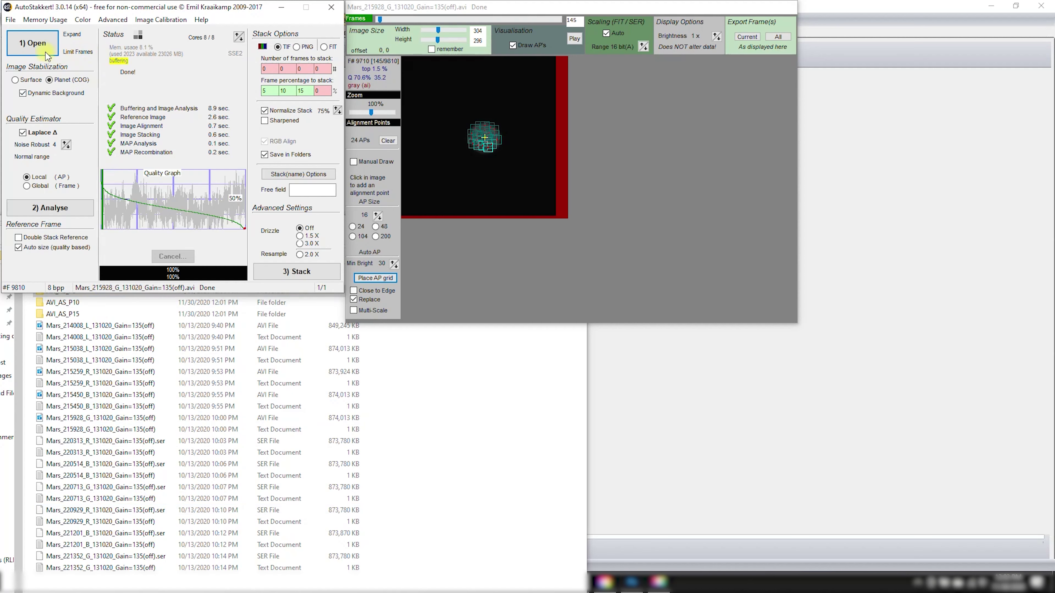
click(34, 43)
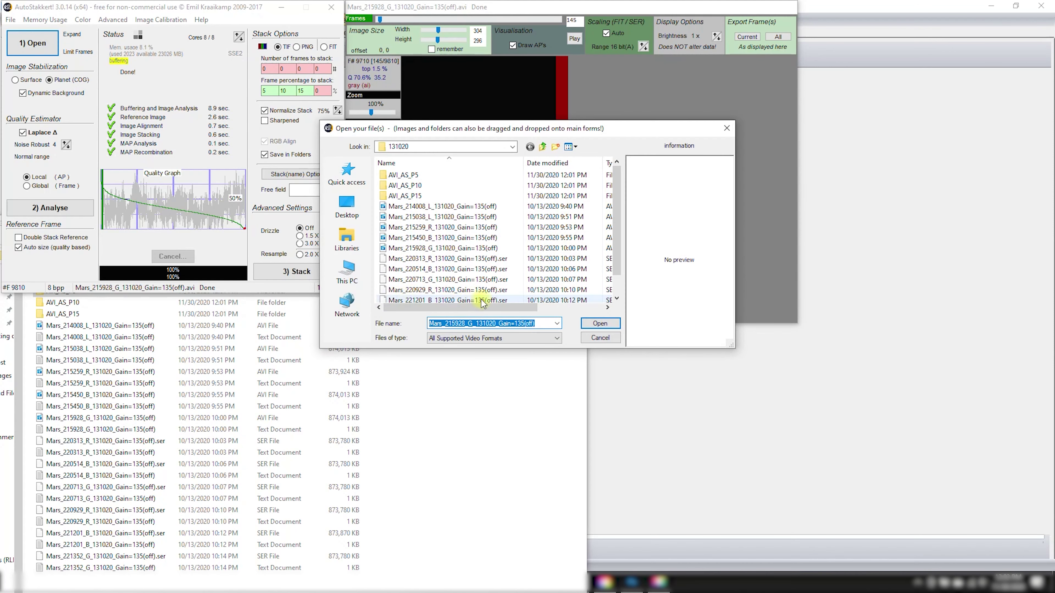
click(546, 339)
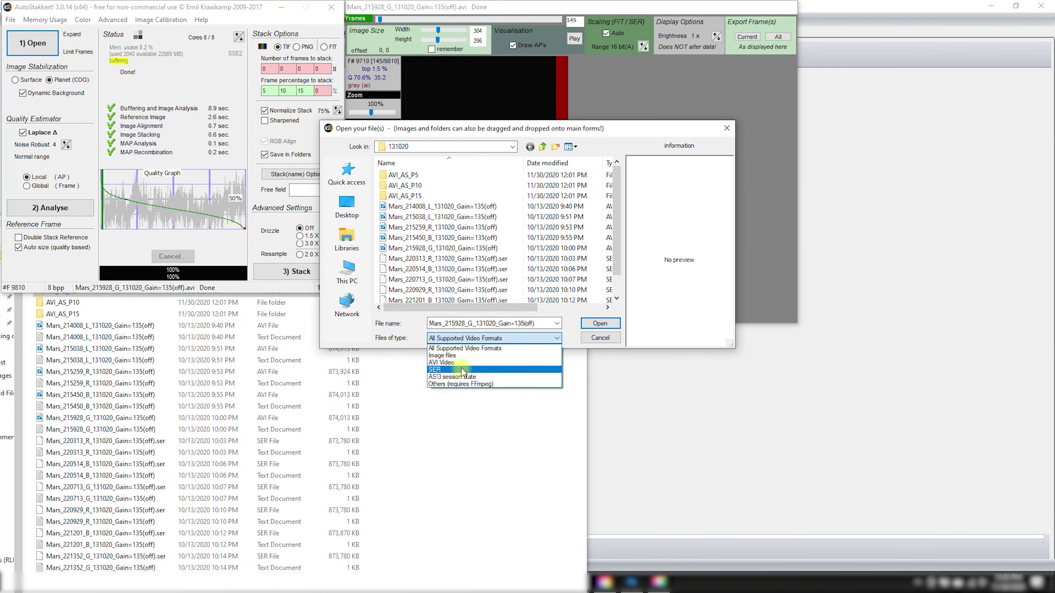
click(349, 330)
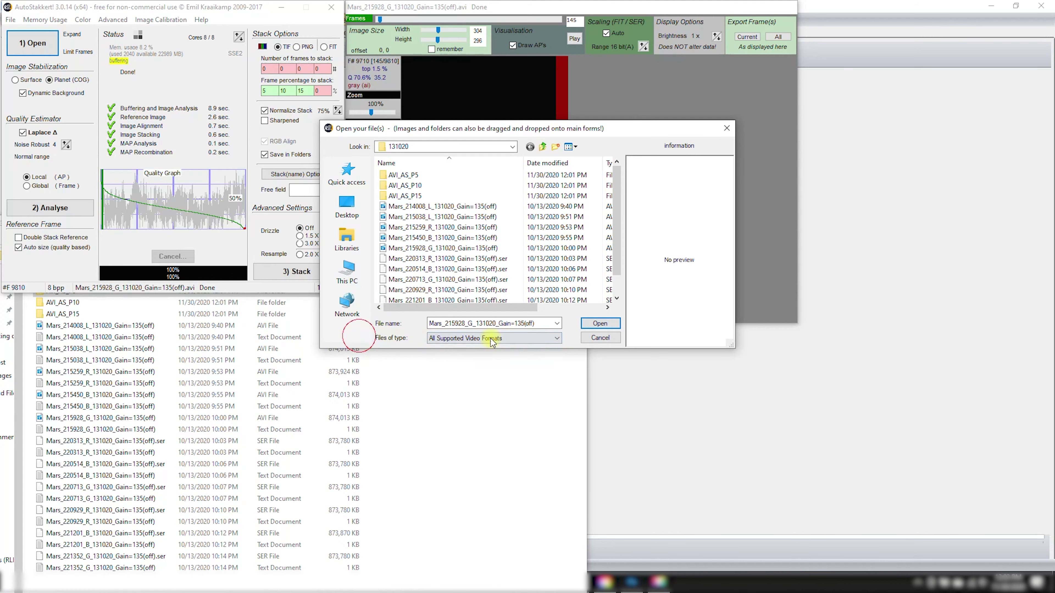
click(600, 338)
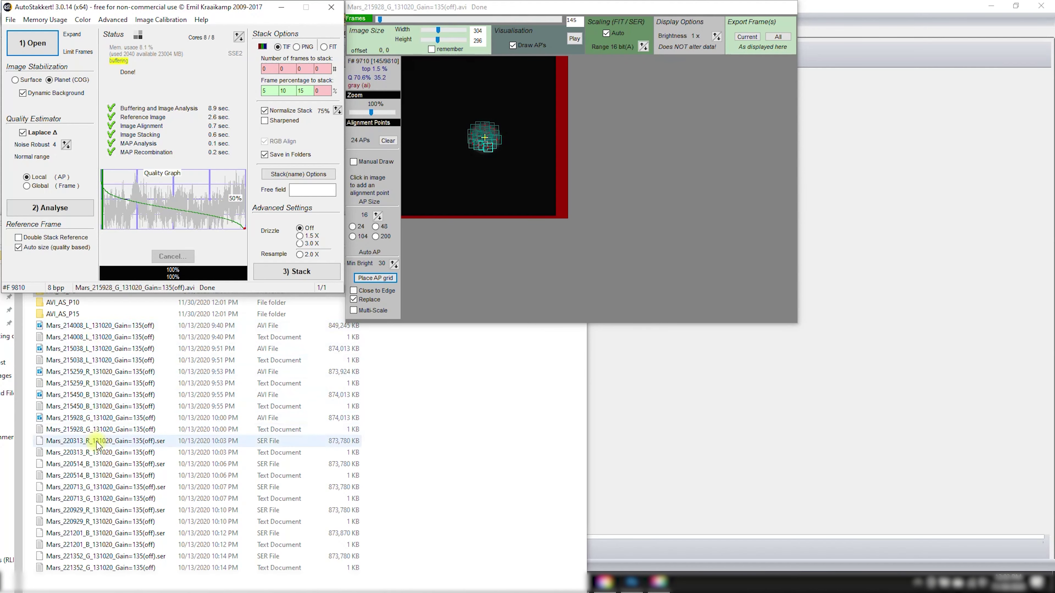
Load the red SER recording Mars_220313_R_131020_Gain=135(off).ser into AutoStakkert and analyse it.
drag(98, 445, 31, 40)
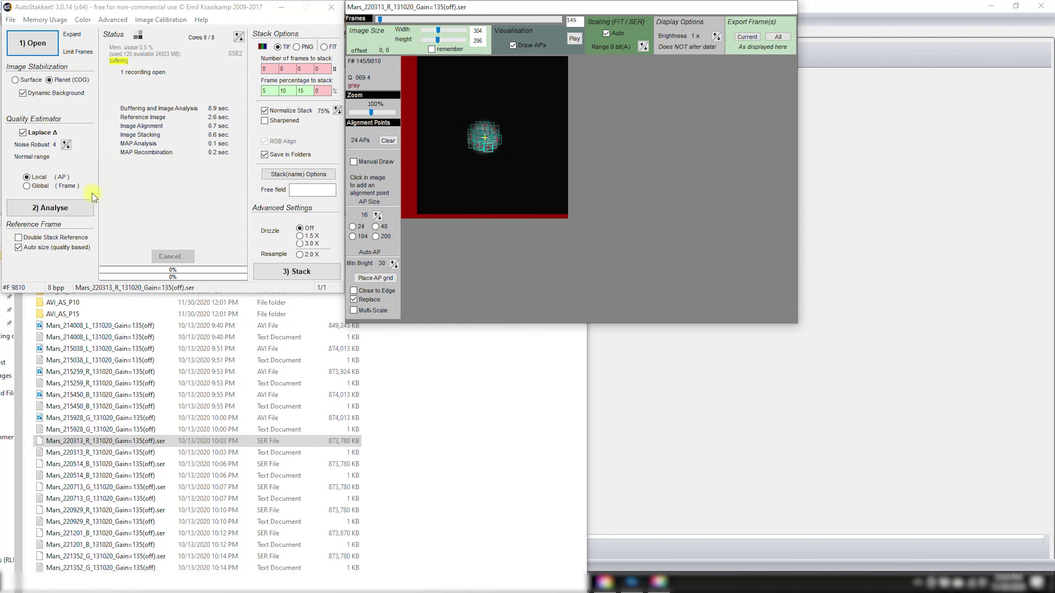
click(56, 210)
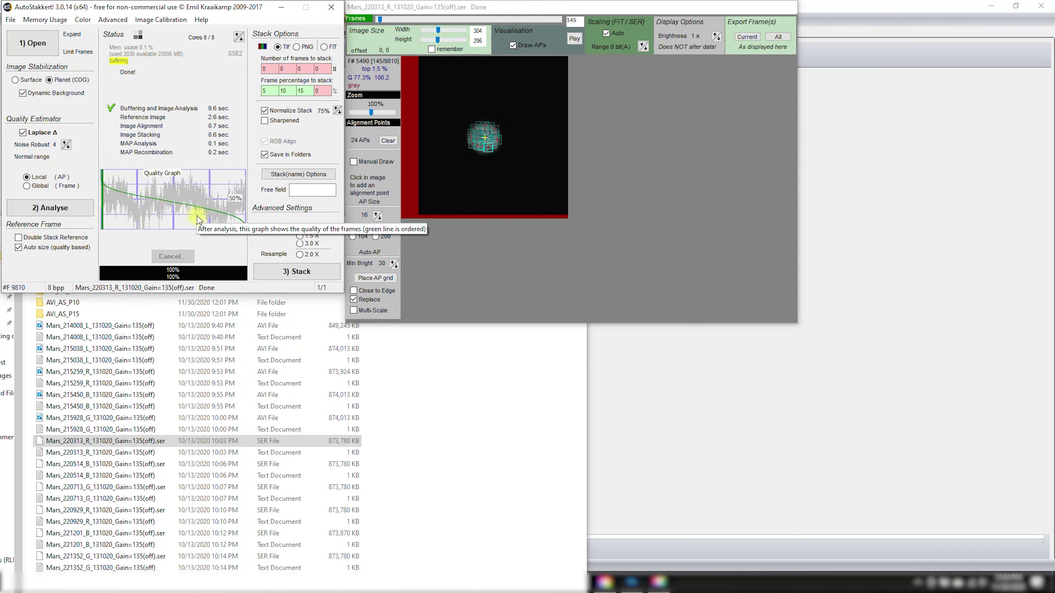
Place an alignment point grid over Mars with AP size 16 and stack 5, 10 and 15% of the red SER frames.
click(374, 278)
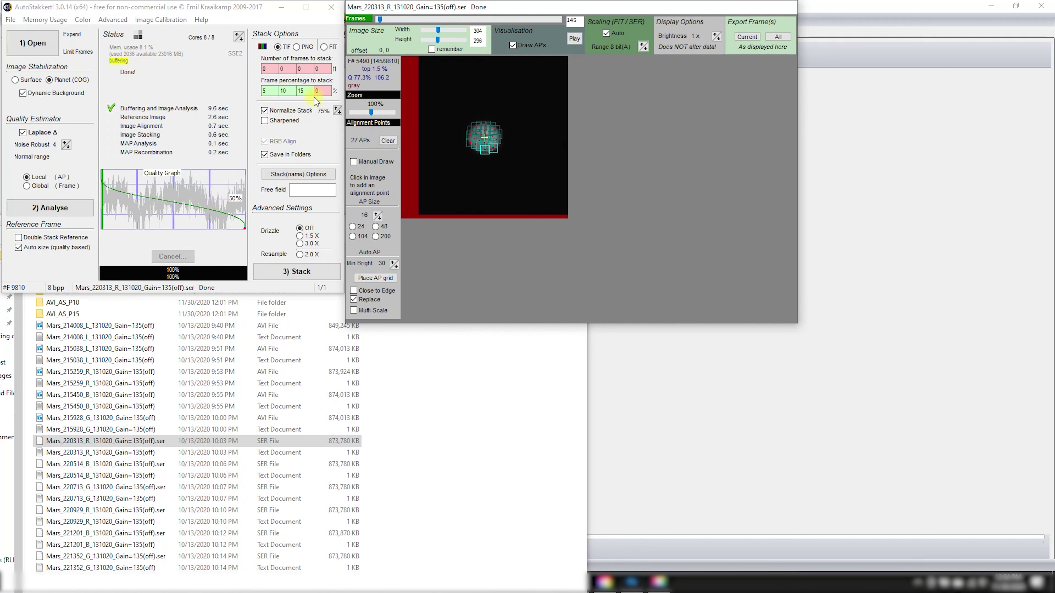
click(298, 92)
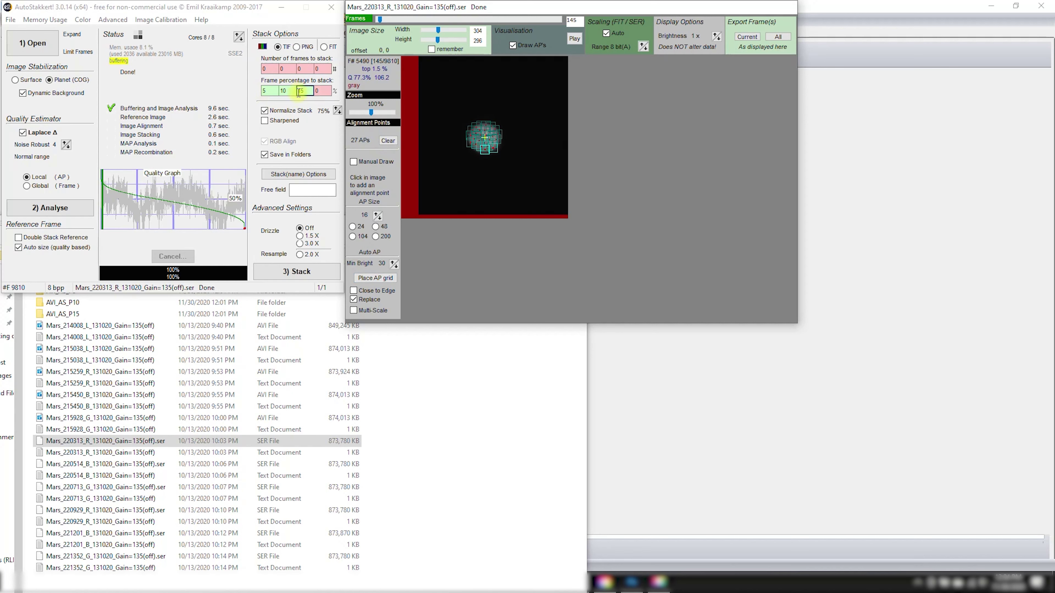
click(291, 273)
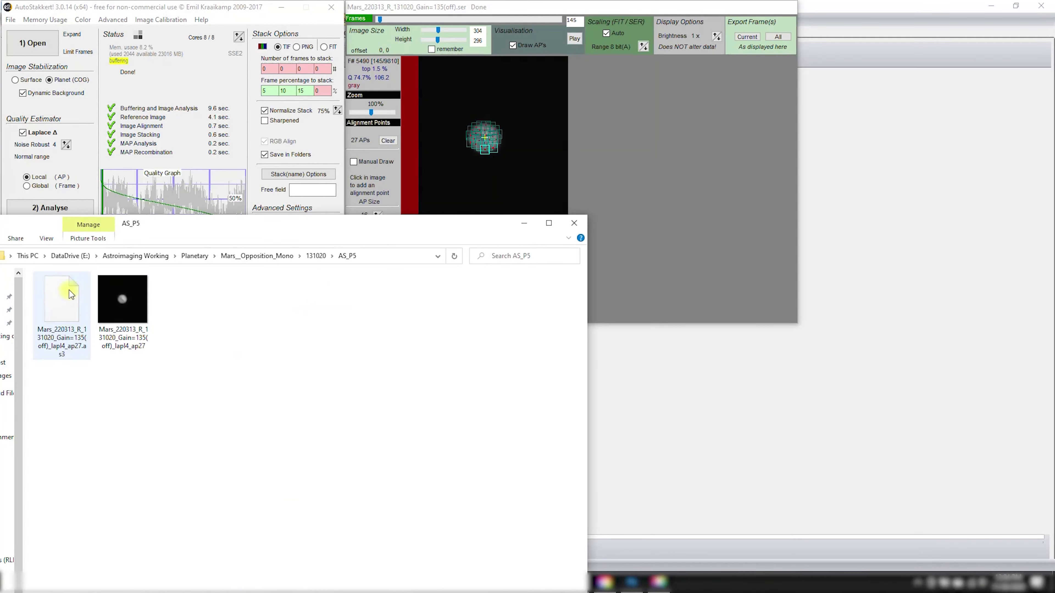
View the stacked red image from the SER recording in AS_P5, in a smaller window set aside for comparison.
double_click(116, 308)
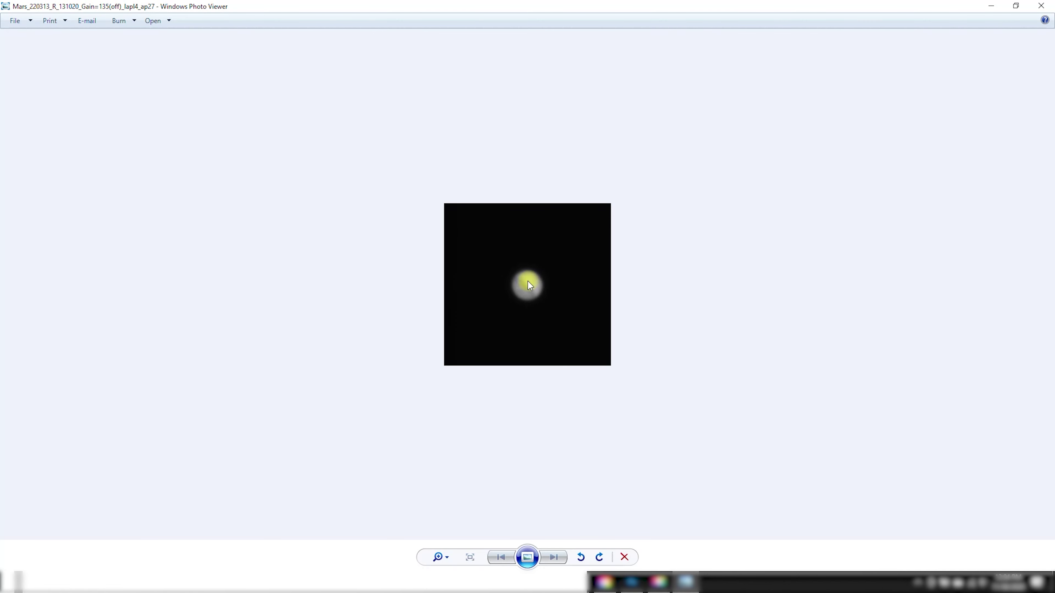
click(1016, 6)
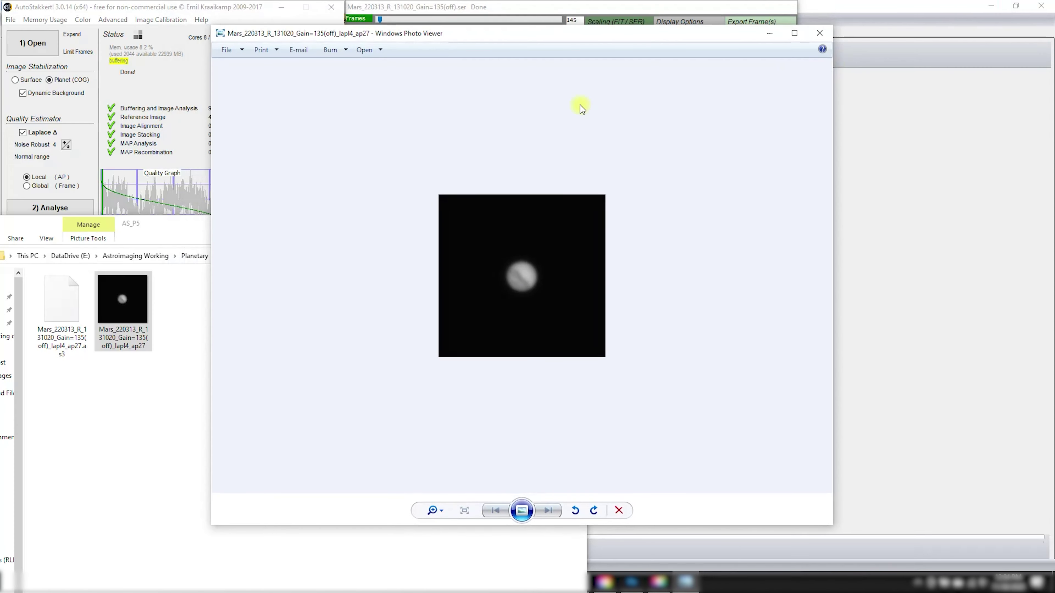
drag(496, 37, 780, 26)
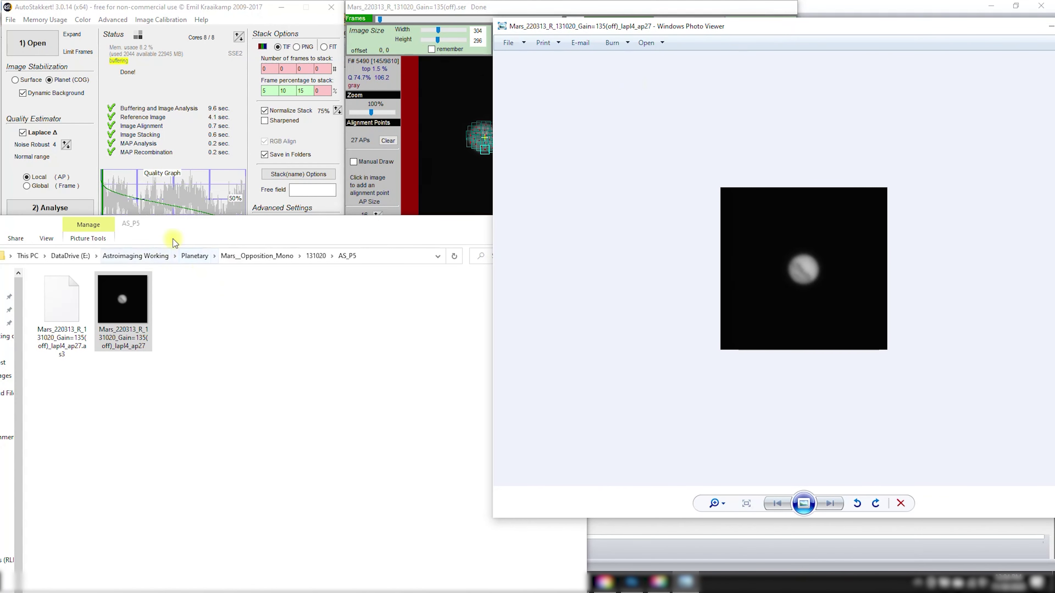
Open the AVI-based red stack Mars_215259_R from the AVI_AS_P5 folder in its own smaller window.
drag(178, 221, 280, 221)
click(49, 256)
double_click(206, 349)
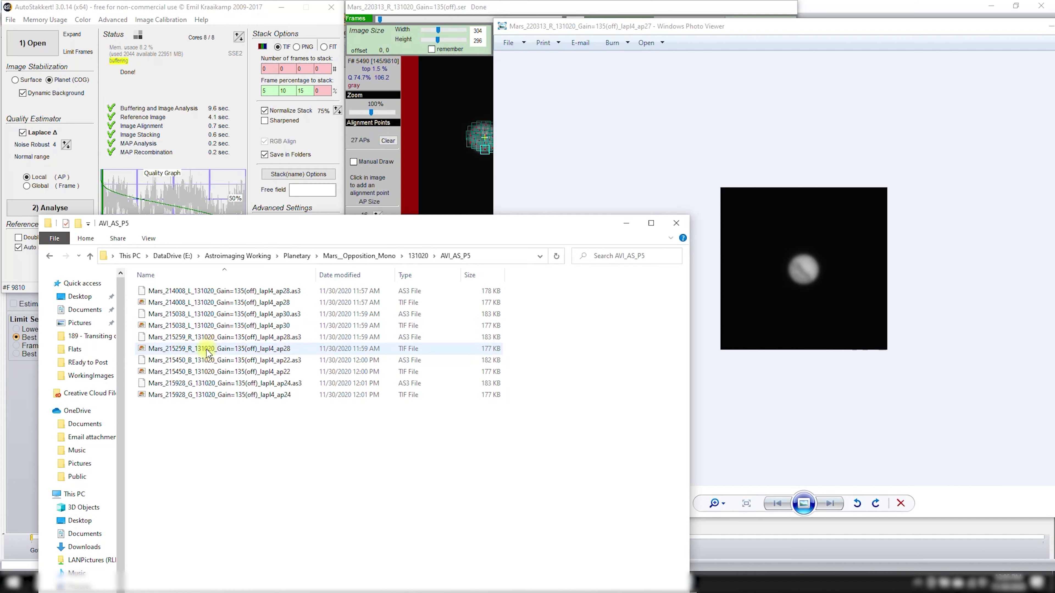
double_click(207, 349)
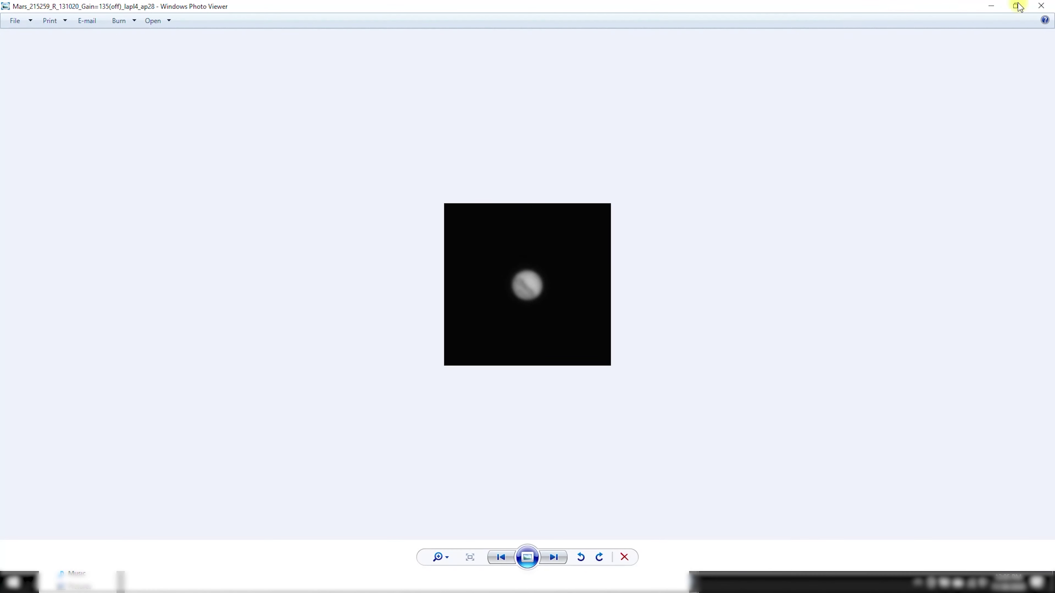
click(1016, 6)
drag(676, 41, 479, 55)
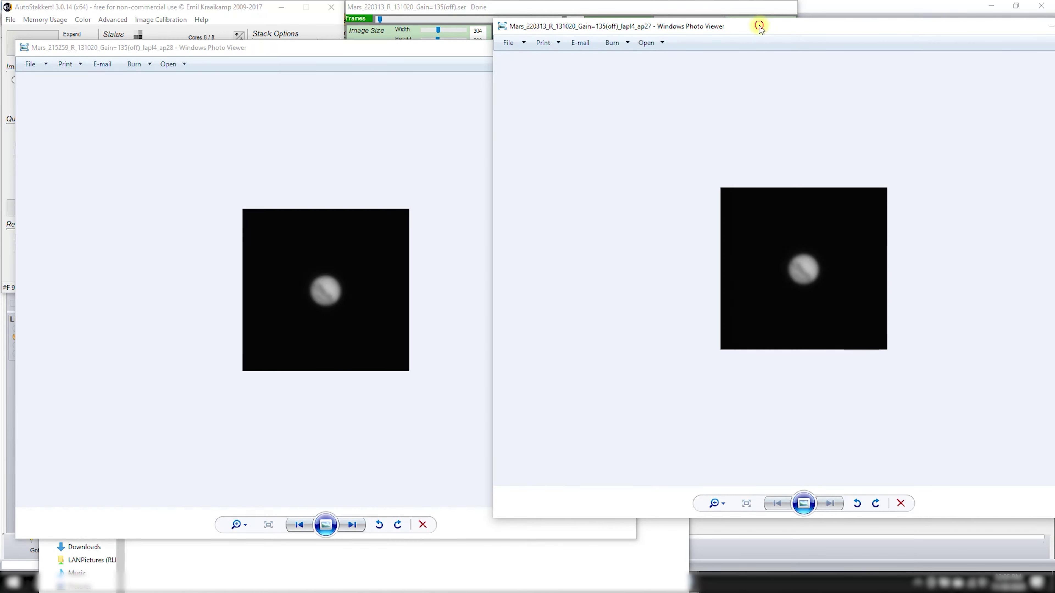
Compare the SER and AVI red stacks side by side and close both image windows.
drag(758, 26, 622, 52)
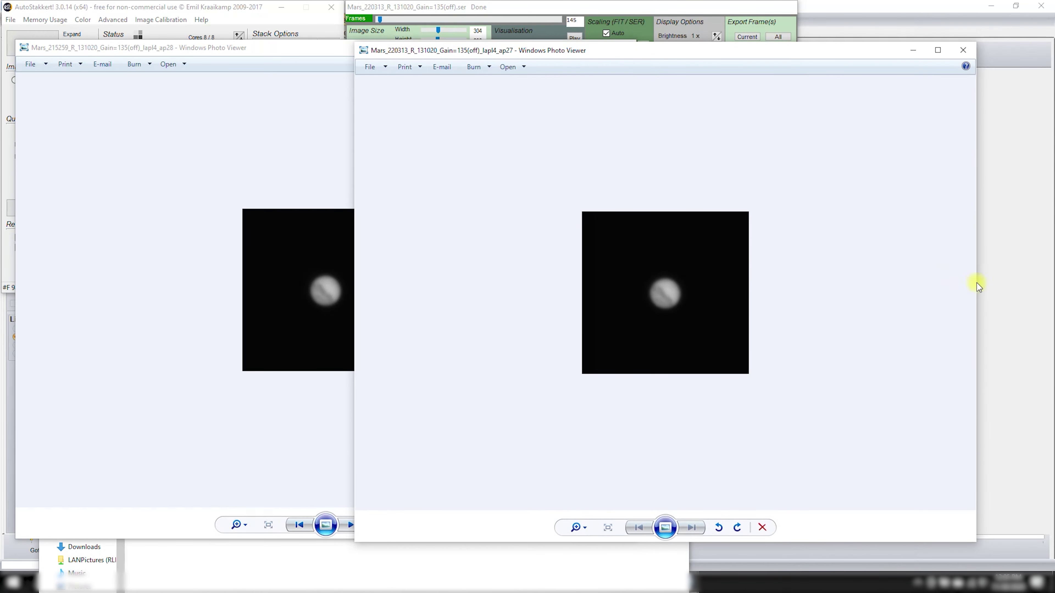
drag(976, 287, 609, 286)
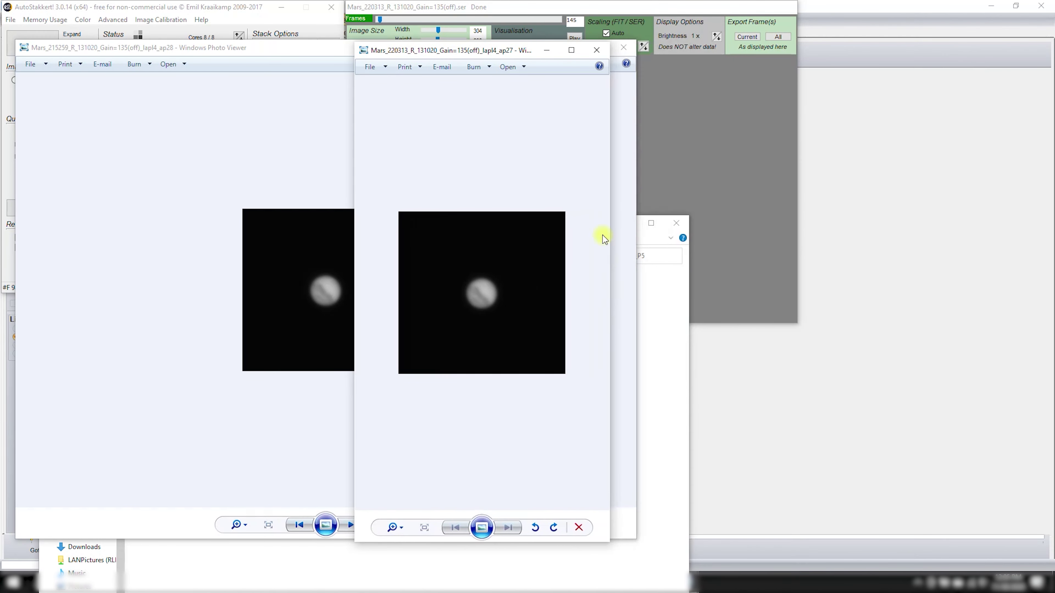
drag(497, 56, 557, 57)
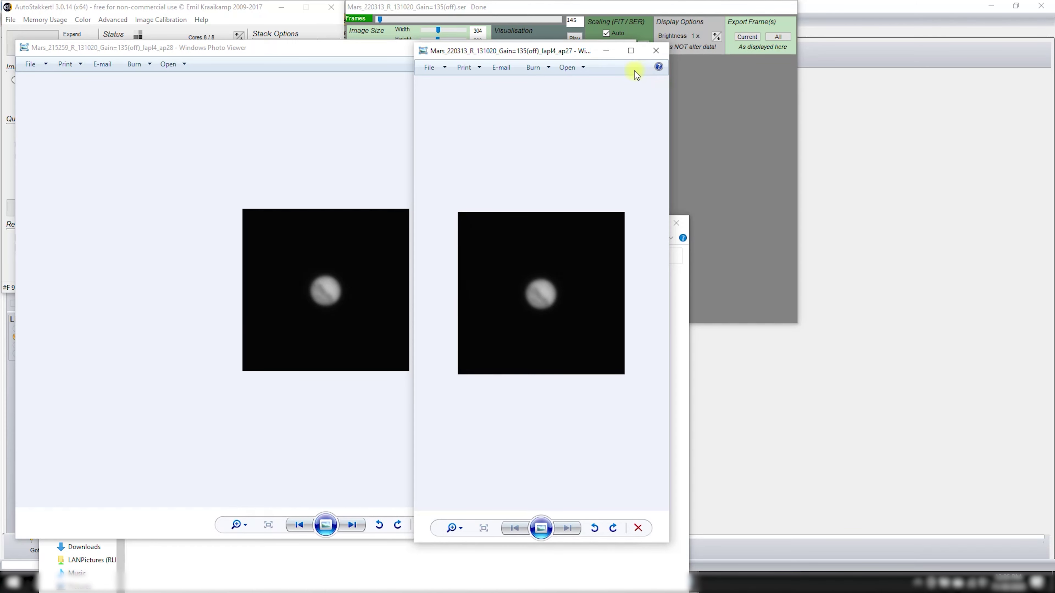
click(651, 53)
click(620, 47)
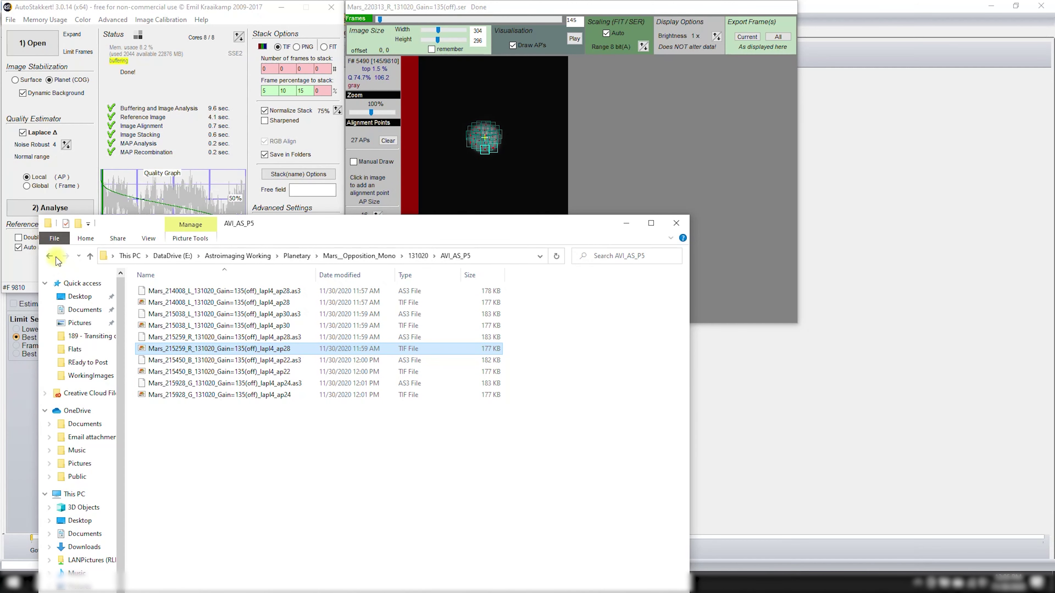
Return to the 131020 folder and load the blue recording Mars_220514_B_131020_Gain=135(off).ser into AutoStakkert.
drag(380, 225, 243, 211)
click(4, 260)
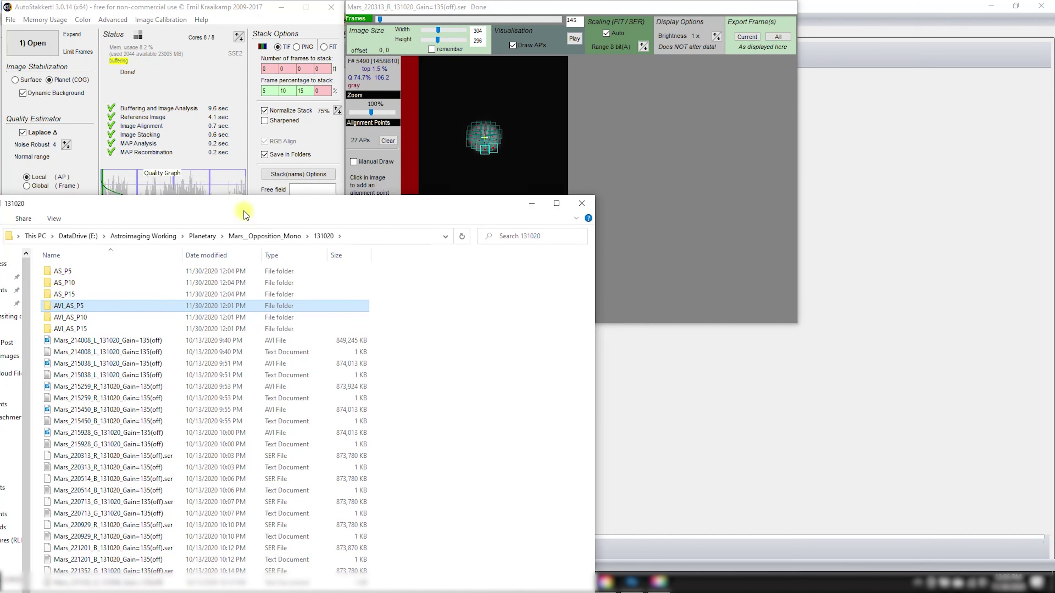
click(201, 58)
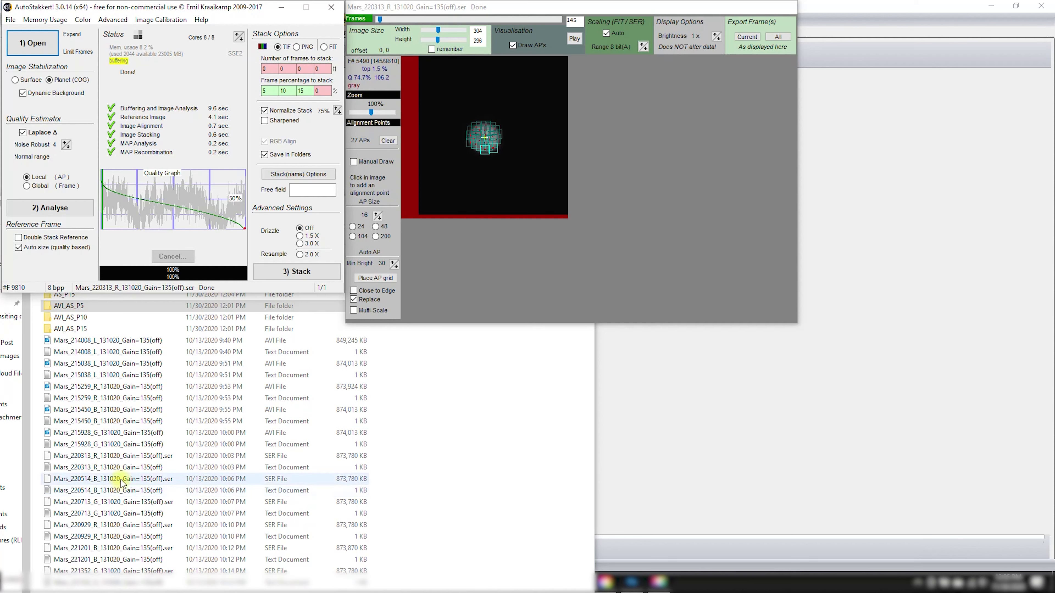
drag(121, 483, 34, 28)
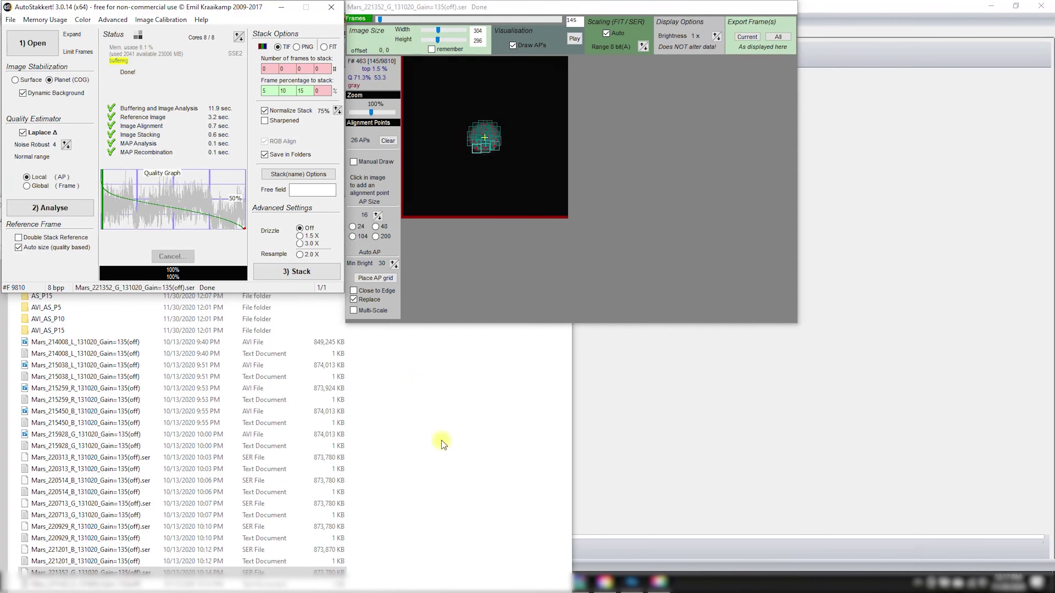
Open the AS_P5 folder to view the stacked images from the SER recordings.
click(435, 386)
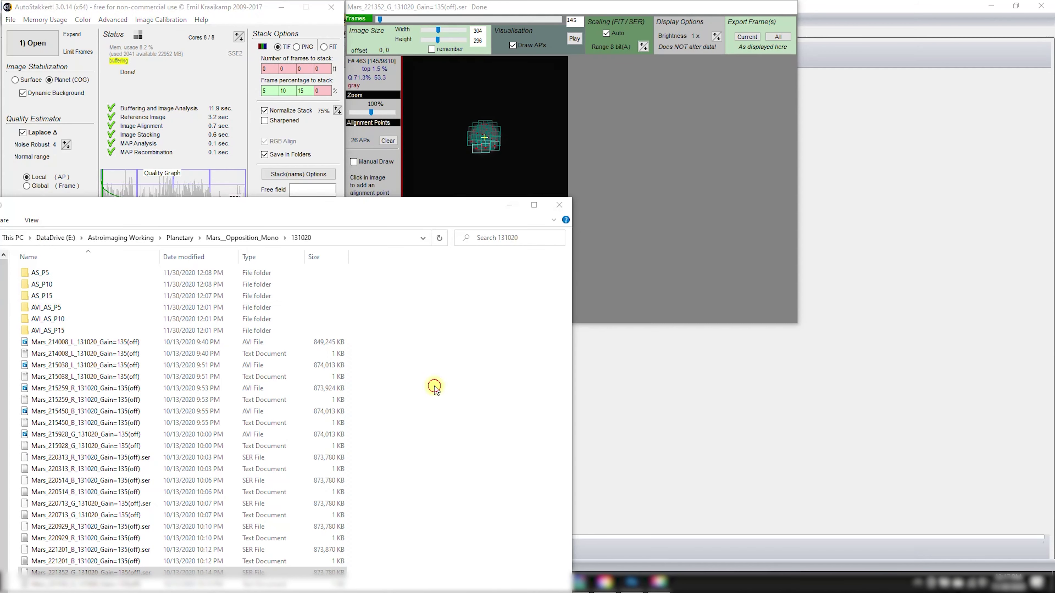
double_click(66, 273)
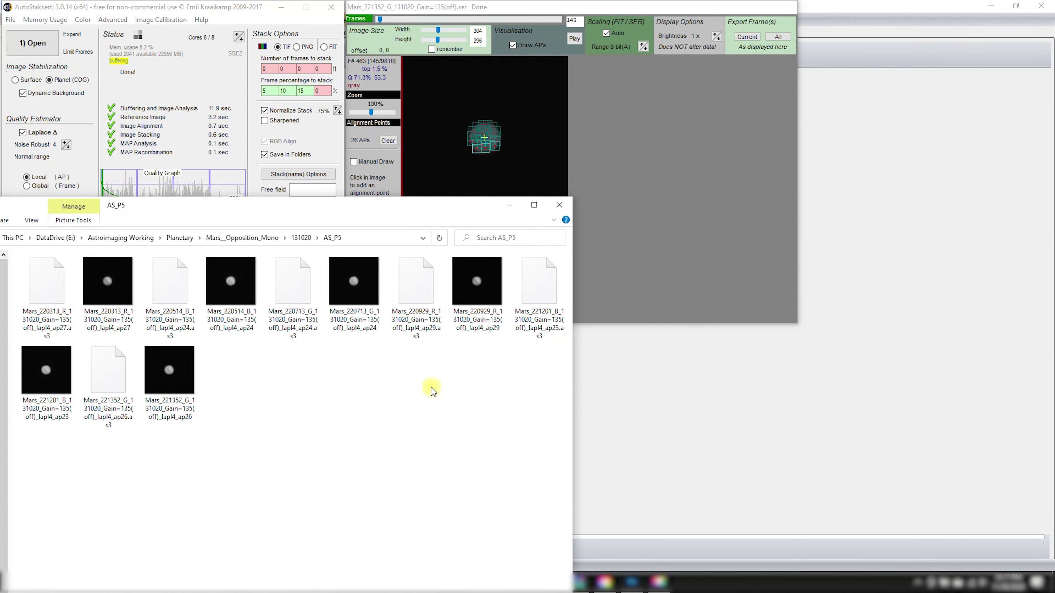
Go back up to the 131020 folder and open its AVI_AS_P5 subfolder.
click(229, 7)
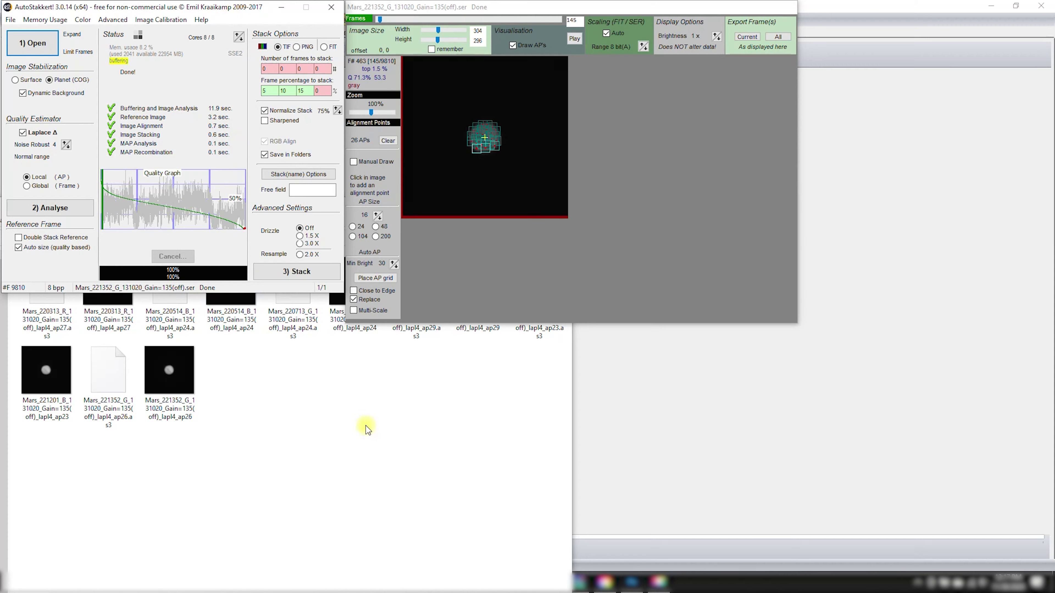
click(355, 397)
drag(119, 214, 243, 212)
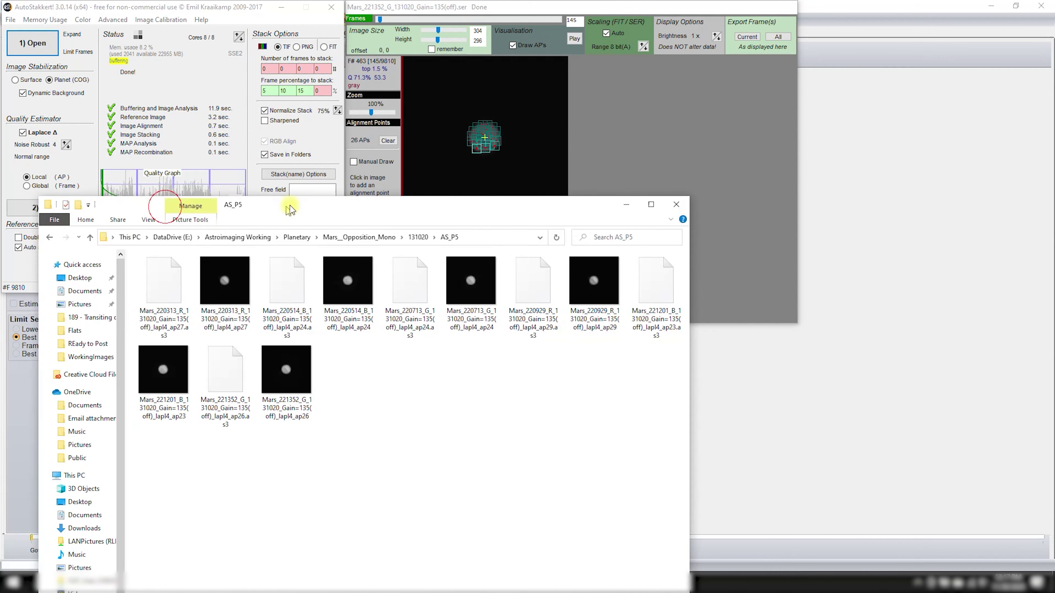
click(98, 236)
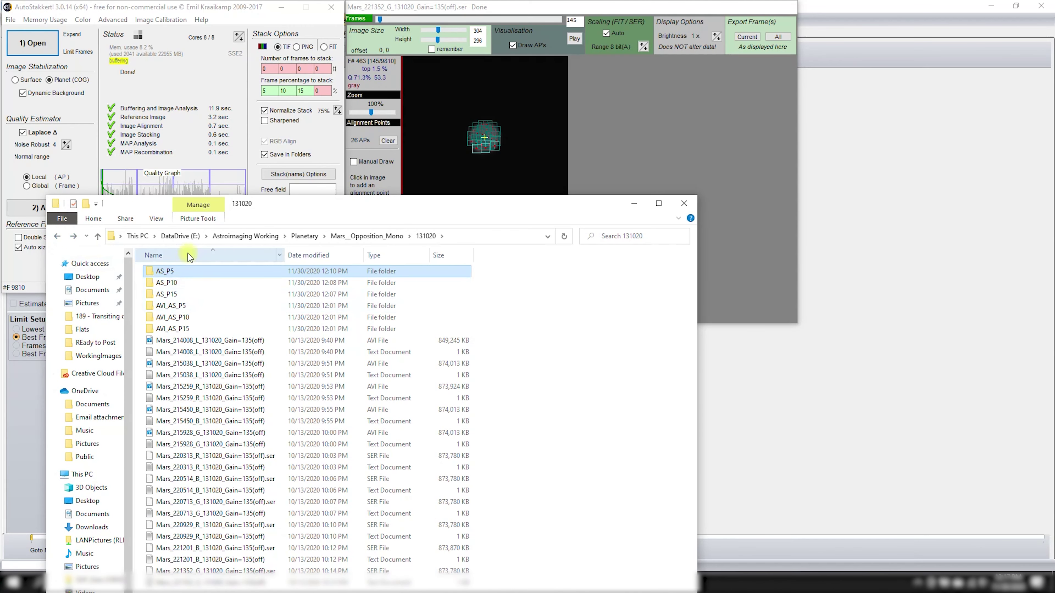
double_click(188, 306)
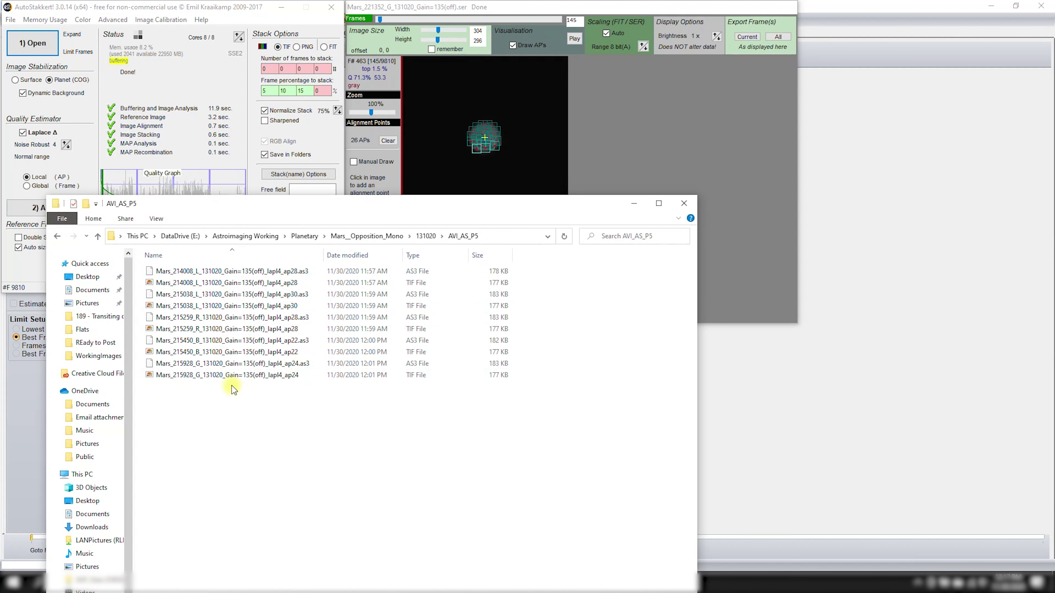
click(229, 376)
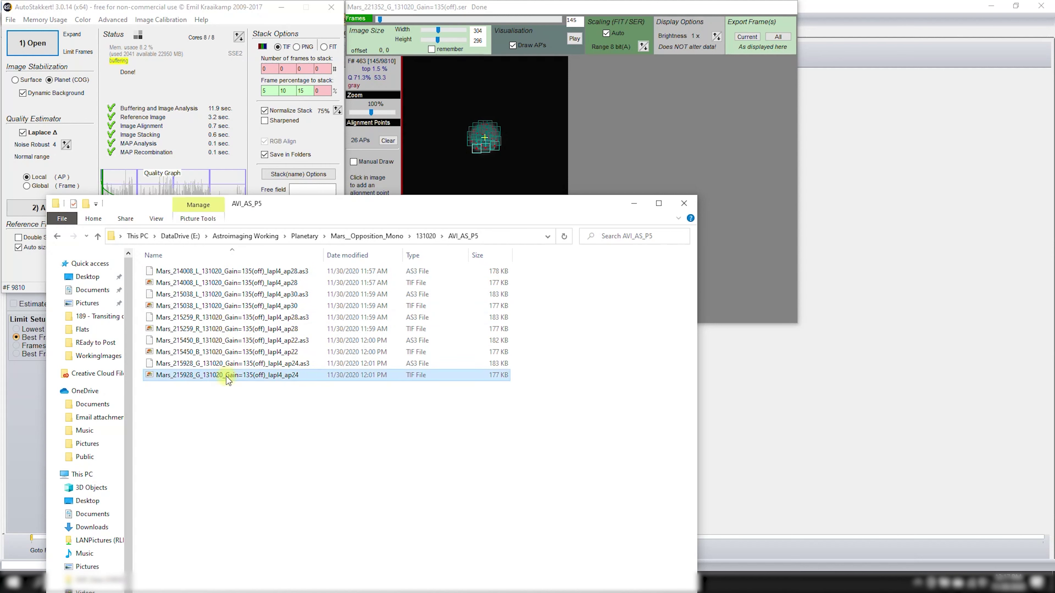
ctrl+click(219, 352)
ctrl+click(232, 329)
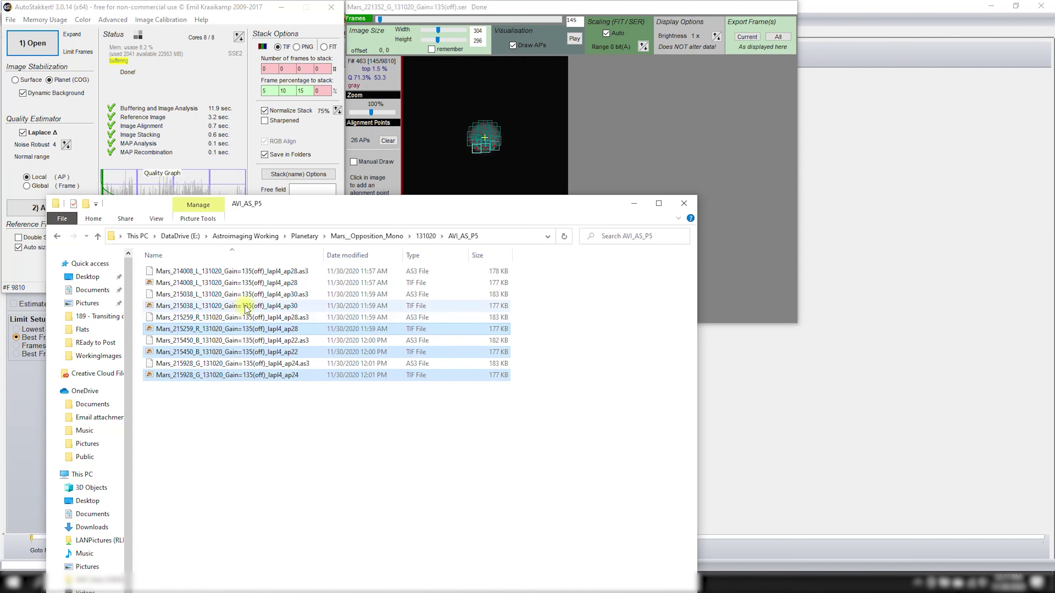
click(235, 448)
Open the luminance stacks Mars_214008_L and Mars_215038_L in separate image windows and place the second one beside the first.
click(240, 285)
double_click(239, 286)
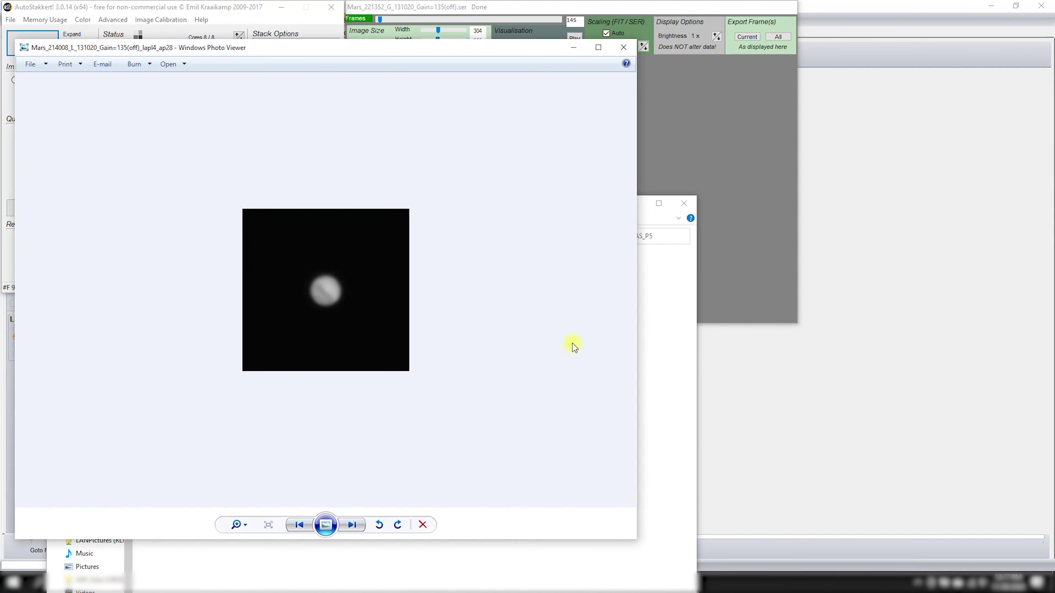
click(672, 346)
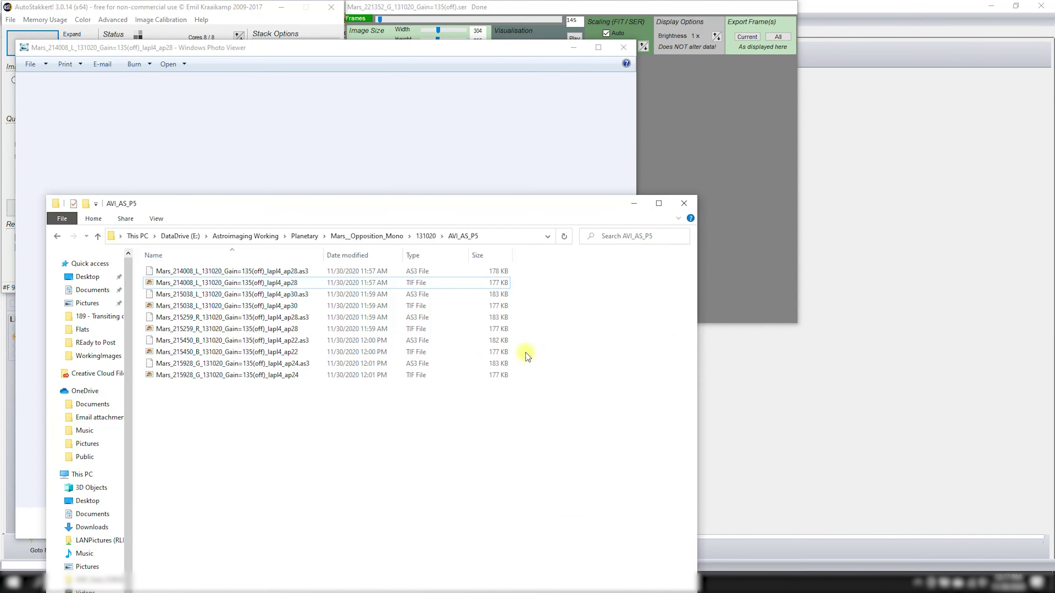
double_click(235, 305)
drag(387, 50, 777, 60)
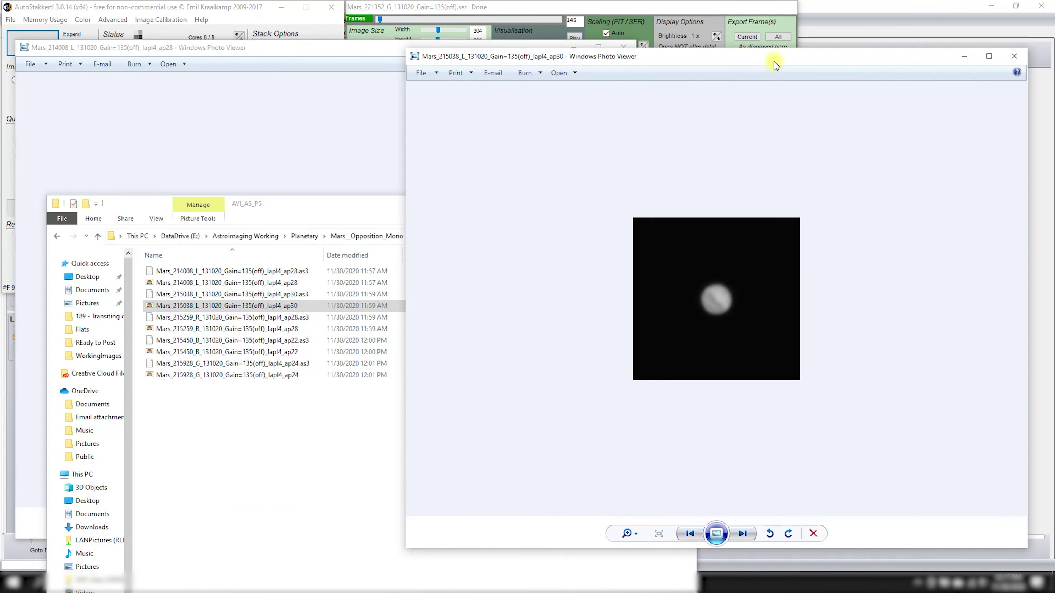
Compare the two AVI-based luminance stacks and close both image windows.
click(319, 48)
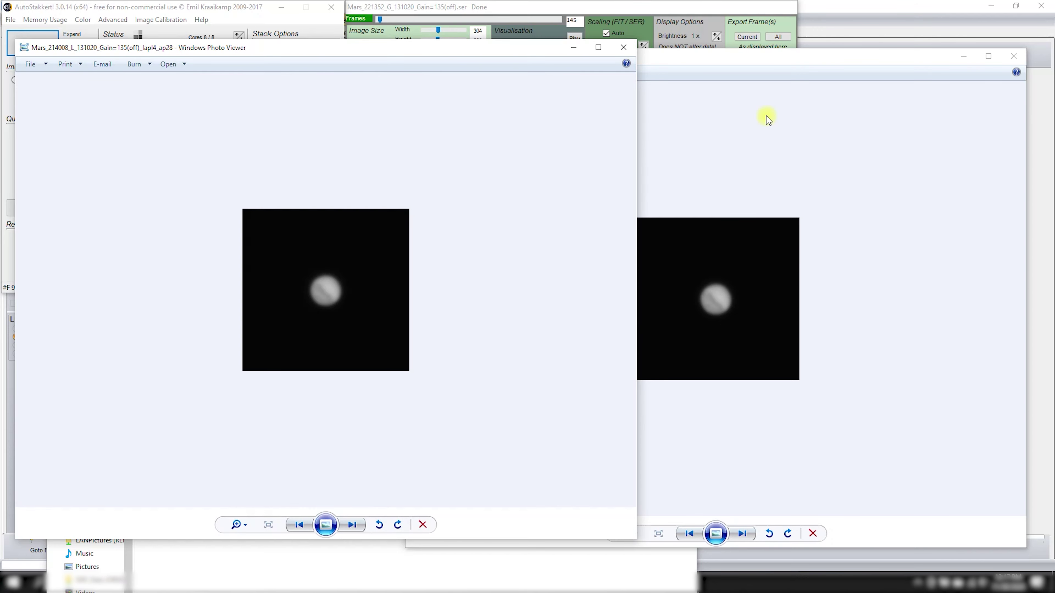
click(623, 47)
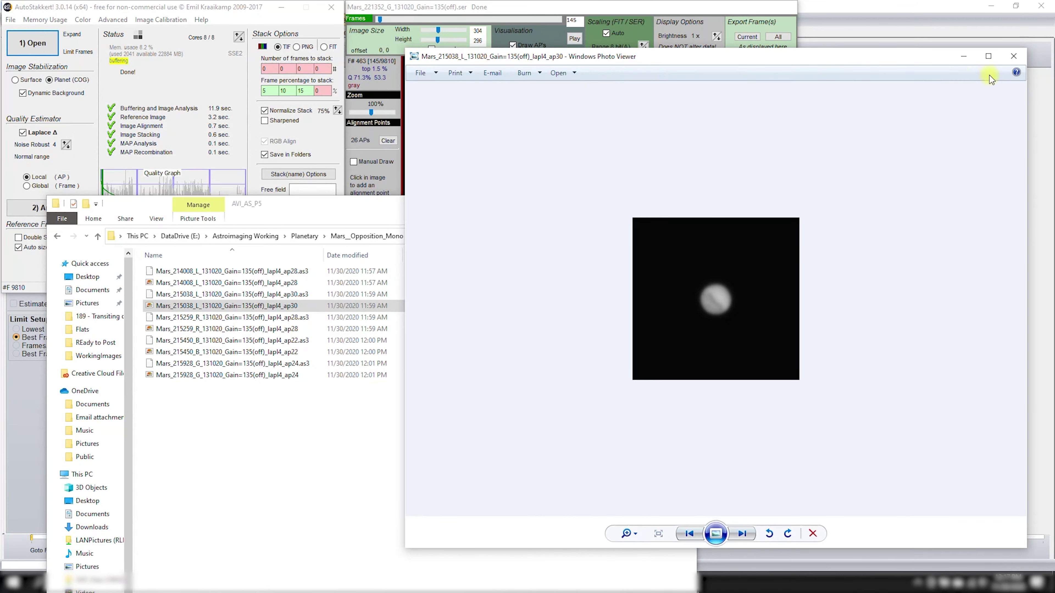
click(1013, 56)
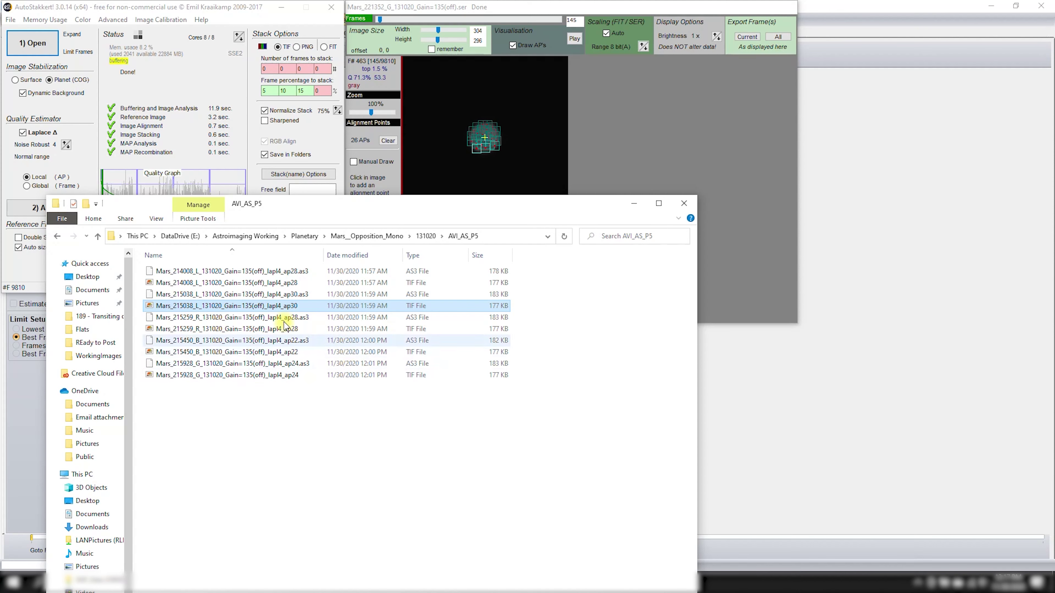
Try to open the TIF stacks Mars_215038_L, Mars_215259_R, Mars_215450_B and Mars_215928_G together from the AVI_AS_P5 folder for editing.
ctrl+click(232, 330)
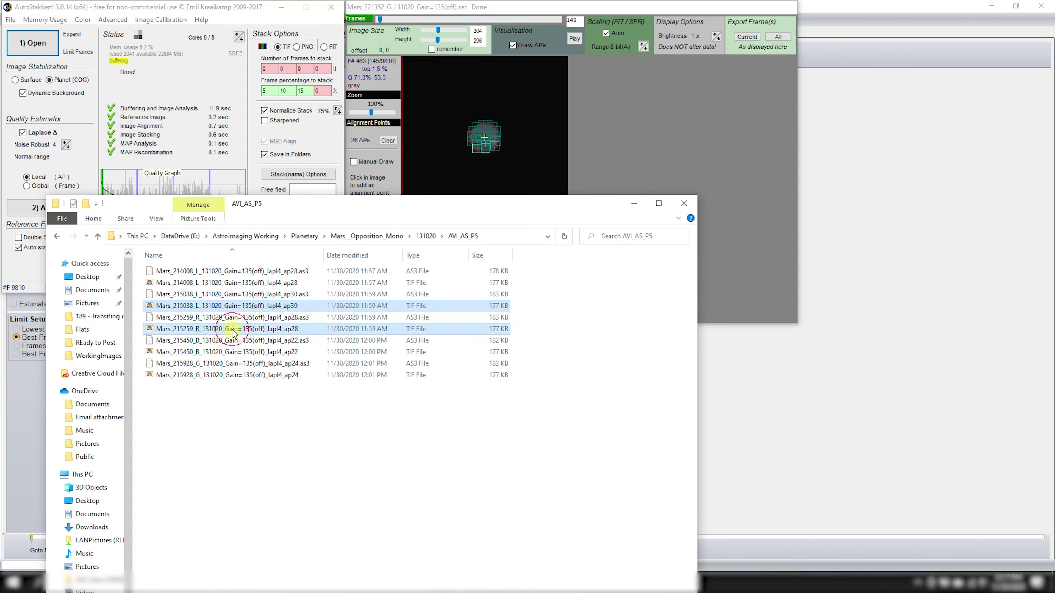
ctrl+click(233, 352)
ctrl+click(231, 377)
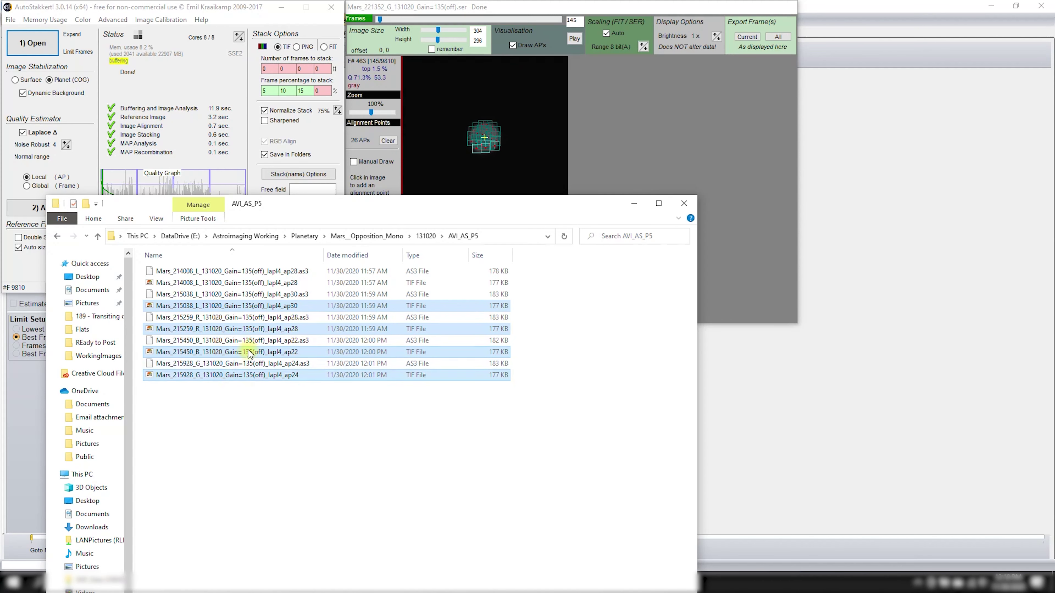
right_click(251, 354)
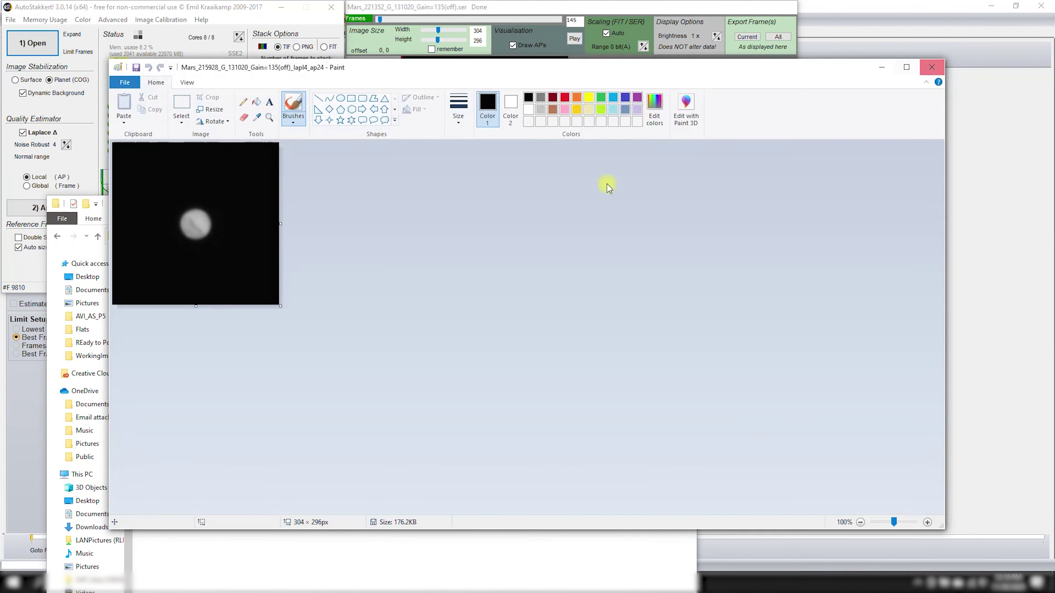
click(932, 68)
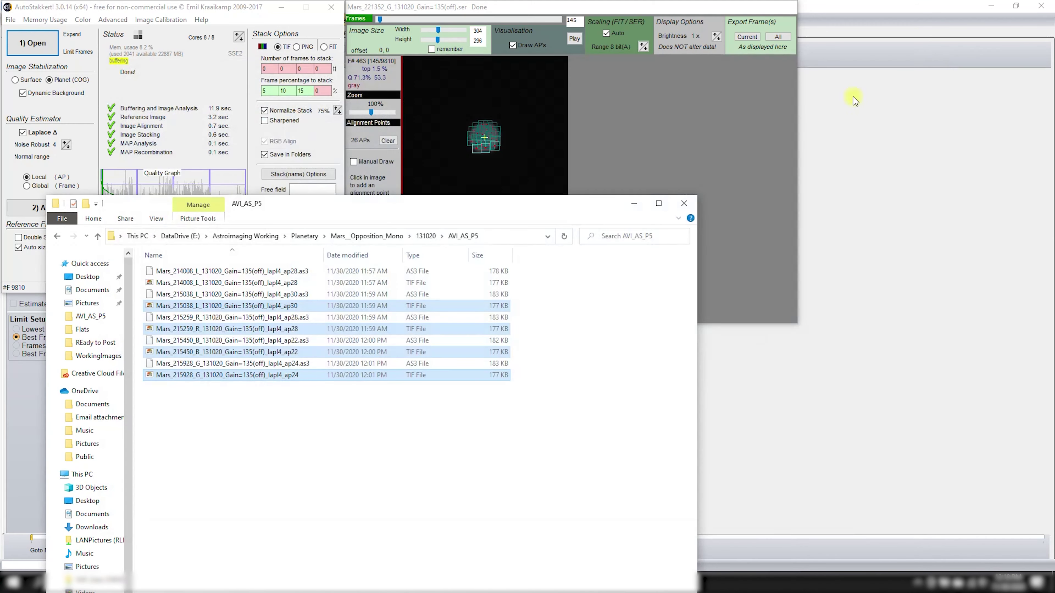
right_click(277, 307)
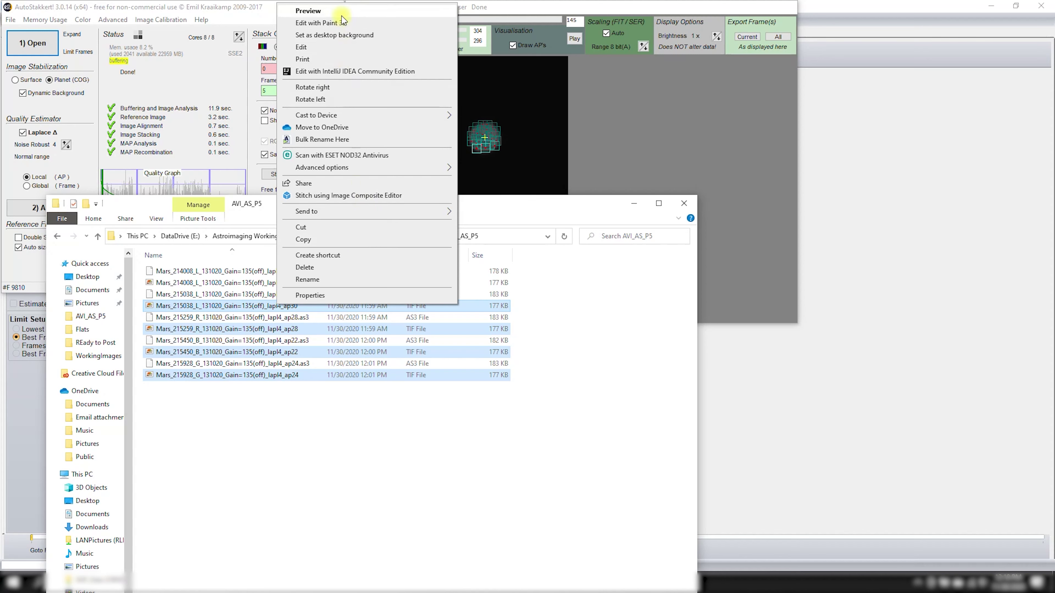
mouse_move(350, 170)
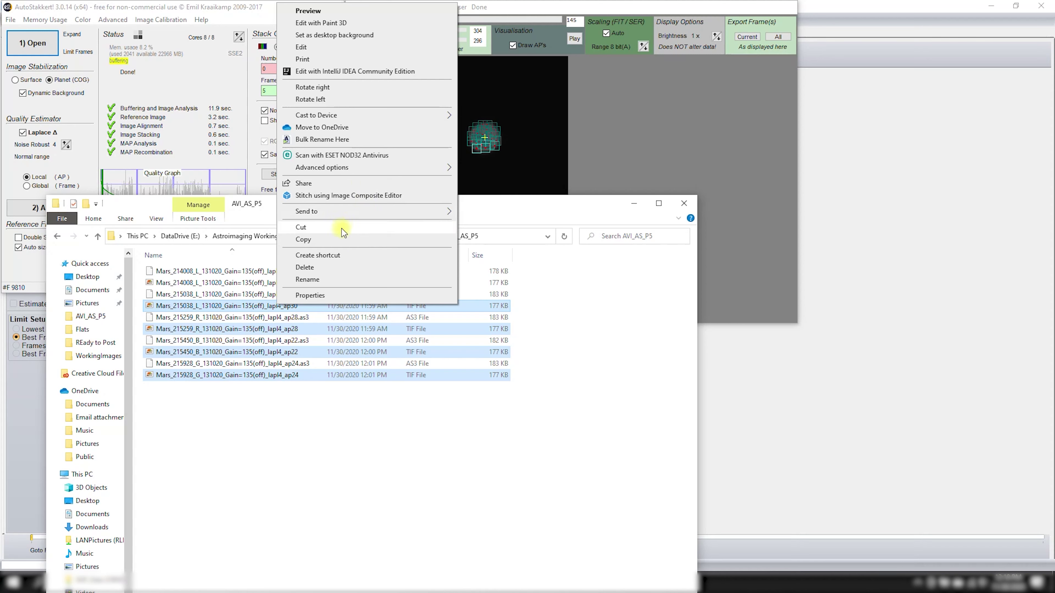
click(312, 427)
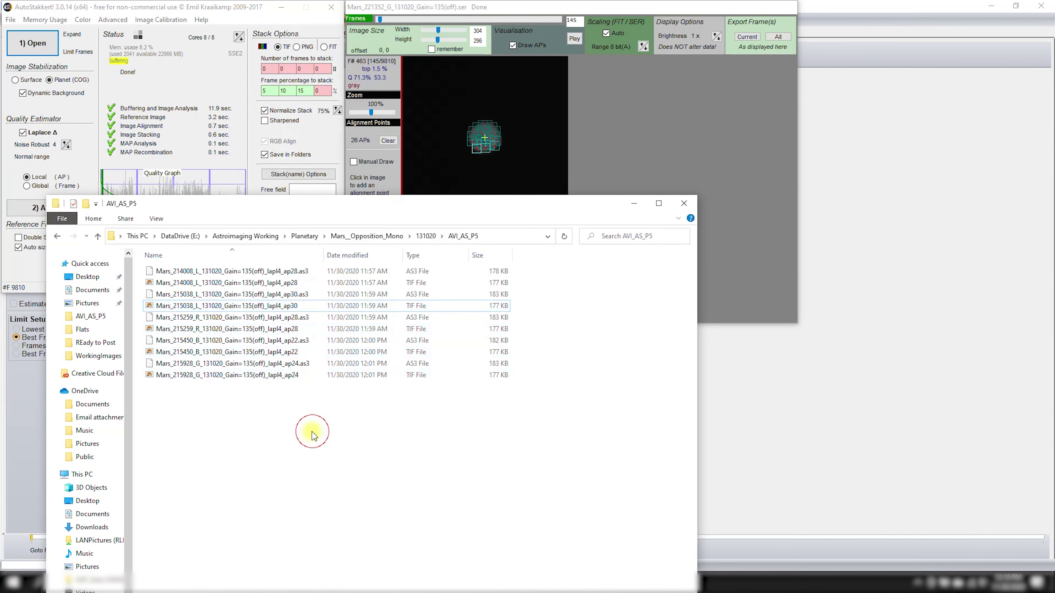
Switch to Photoshop and open the TIF stacks Mars_215038_L, Mars_215259_R, Mars_215450_B and Mars_215928_G from the AVI_AS_P5 folder.
drag(389, 206, 291, 24)
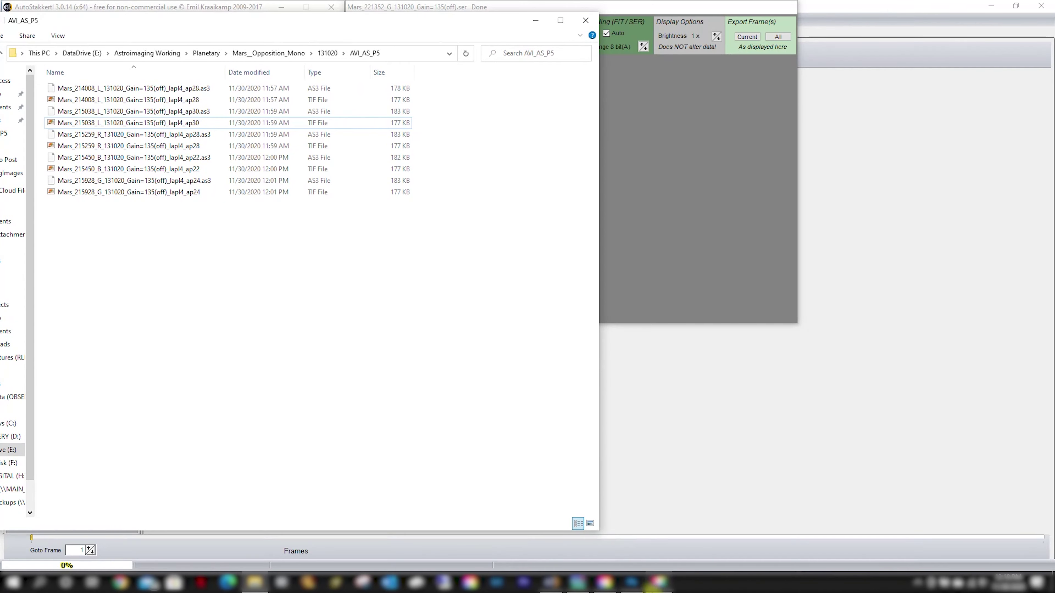
click(631, 581)
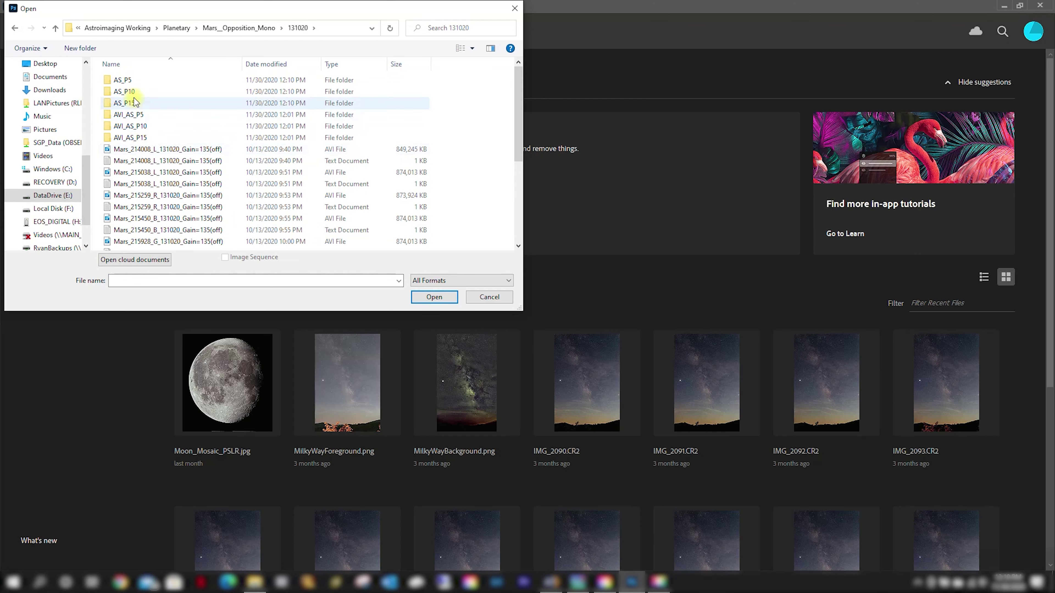
double_click(137, 115)
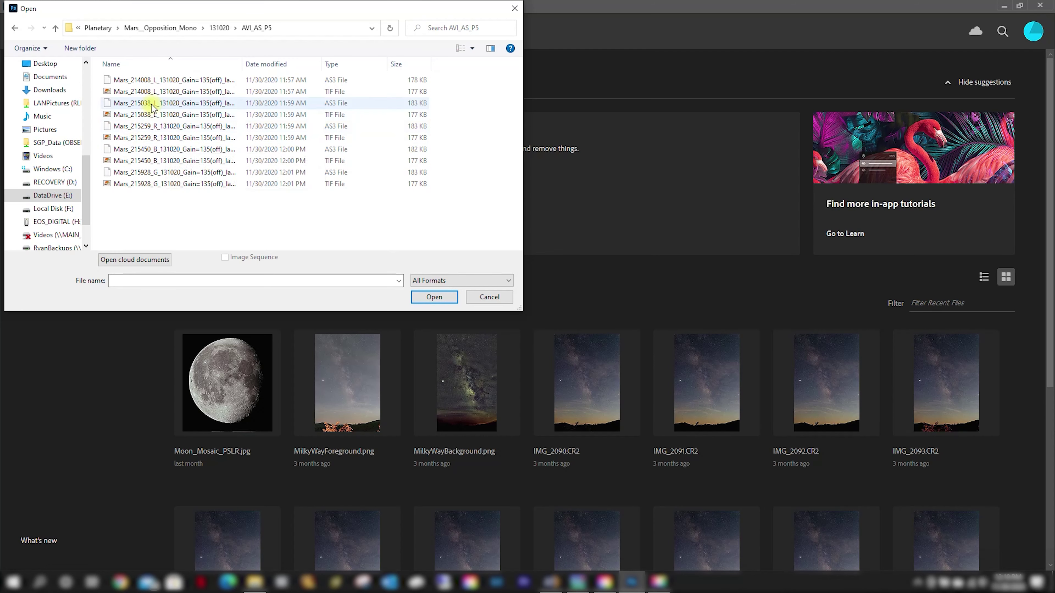
click(153, 115)
ctrl+click(154, 138)
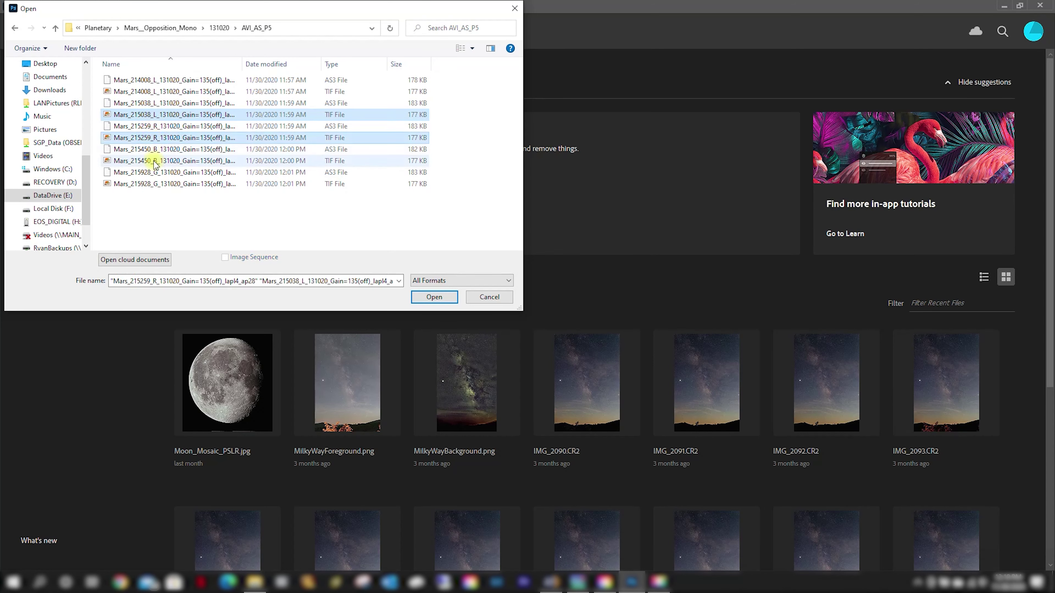
ctrl+click(155, 161)
ctrl+click(159, 184)
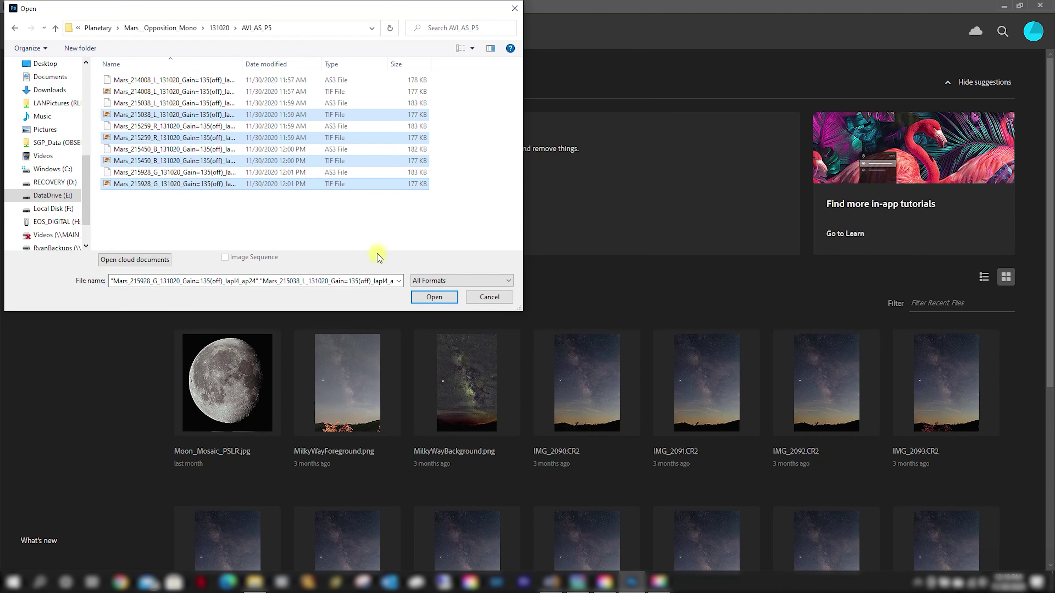
click(433, 298)
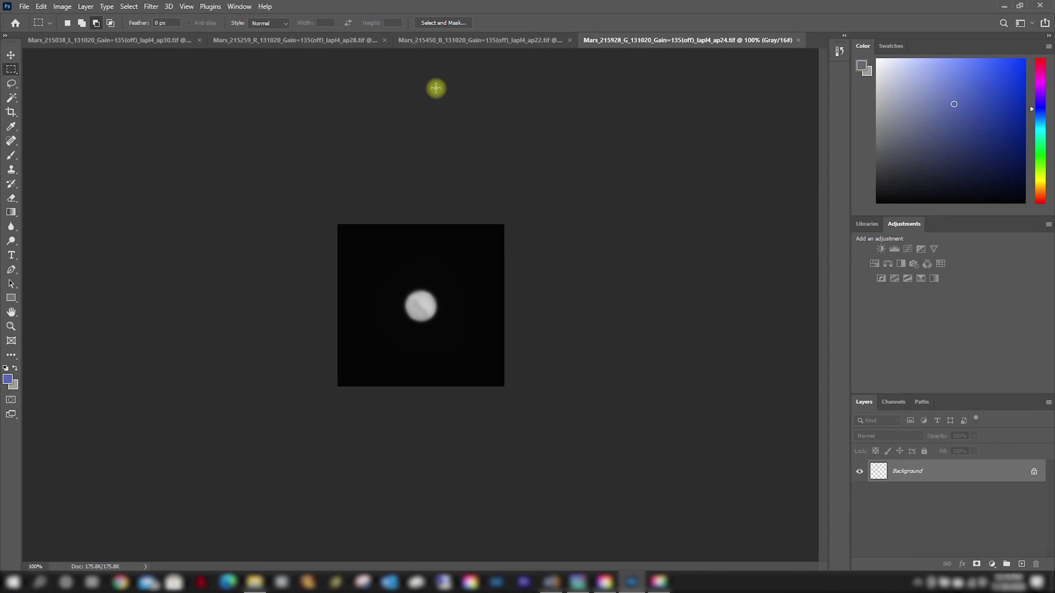
View the blue and red stack documents in turn, ending on the luminance stack Mars_215038_L.
click(464, 38)
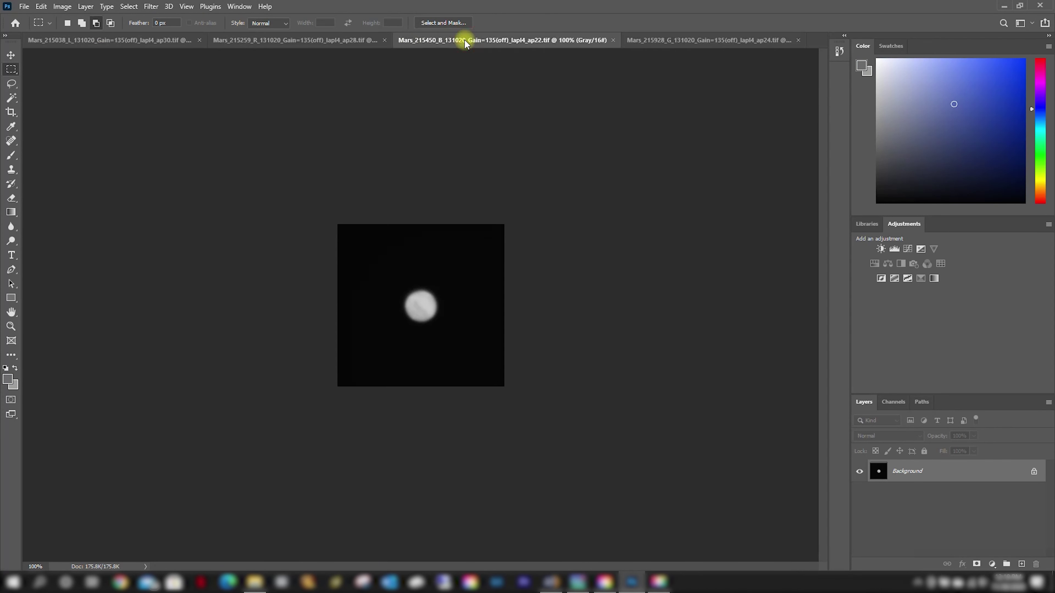
click(314, 41)
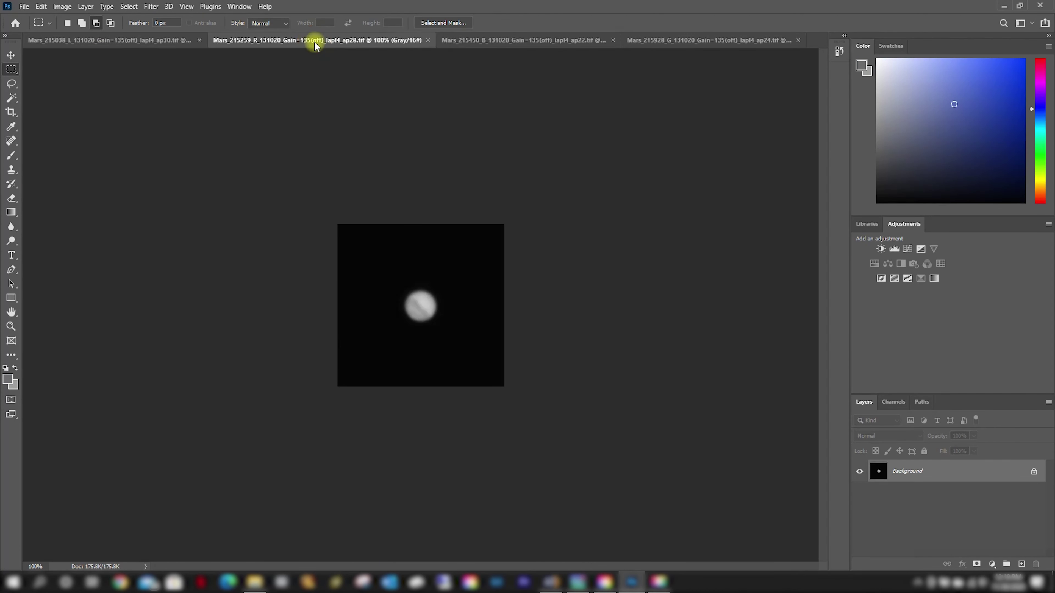
click(138, 37)
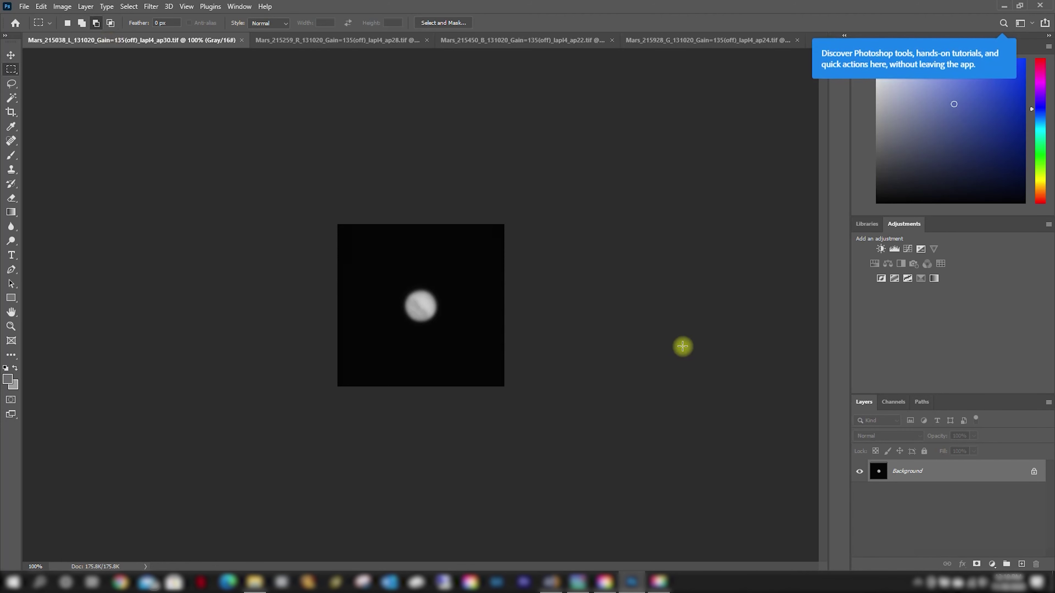
Show the channels of the luminance image Mars_215038_L, convert it from Grayscale to RGB Color, and check its colour mode options.
click(893, 403)
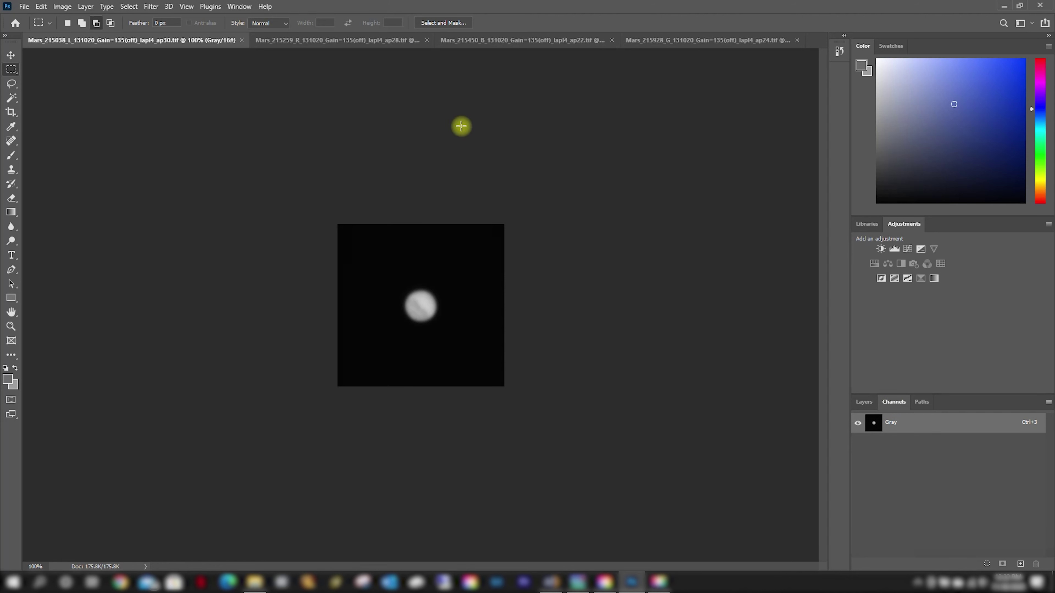
click(62, 7)
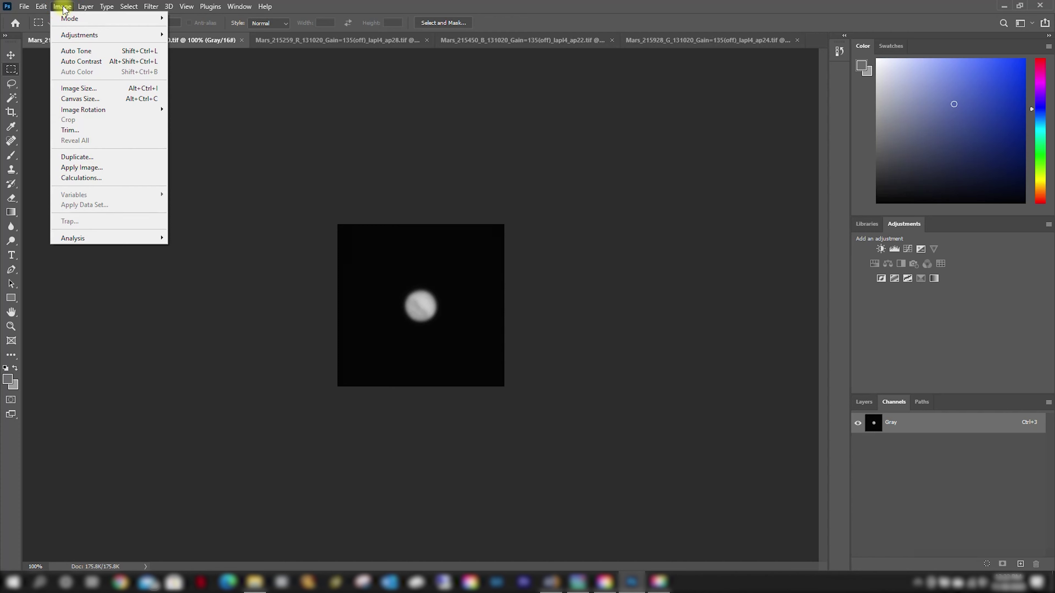
mouse_move(76, 36)
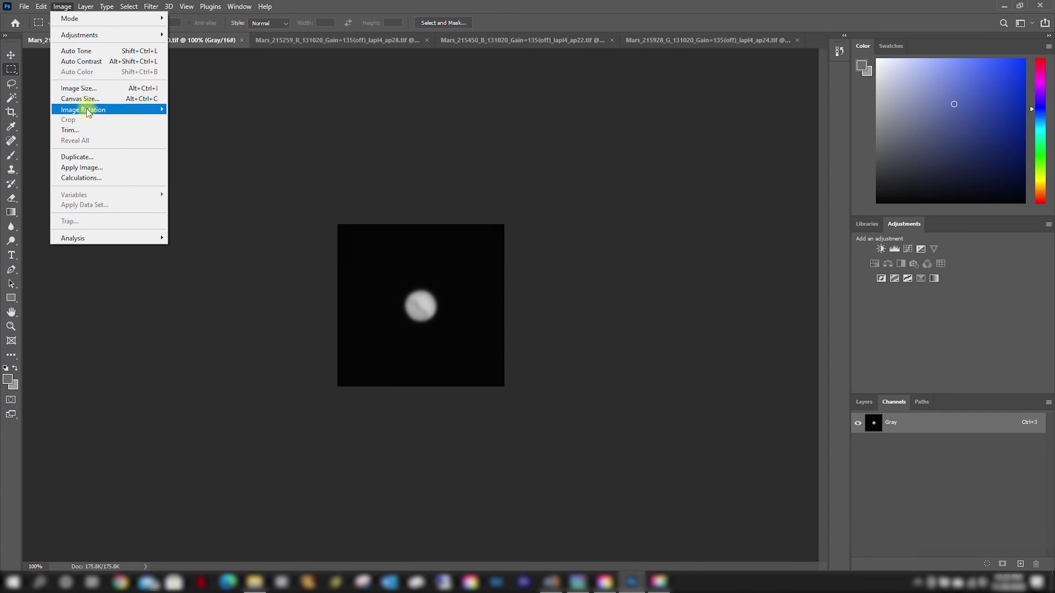
mouse_move(98, 22)
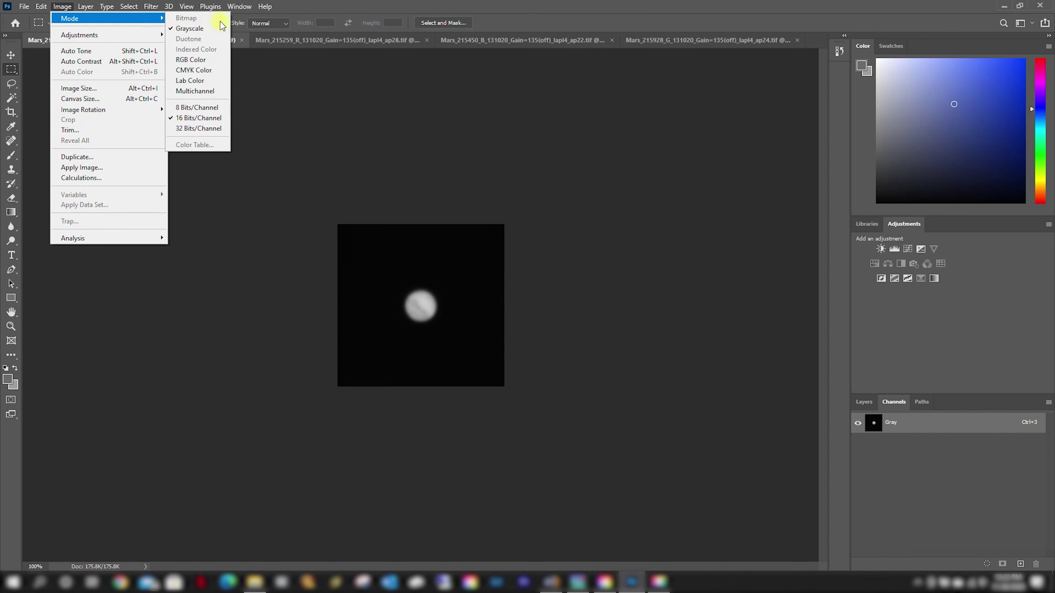
click(199, 62)
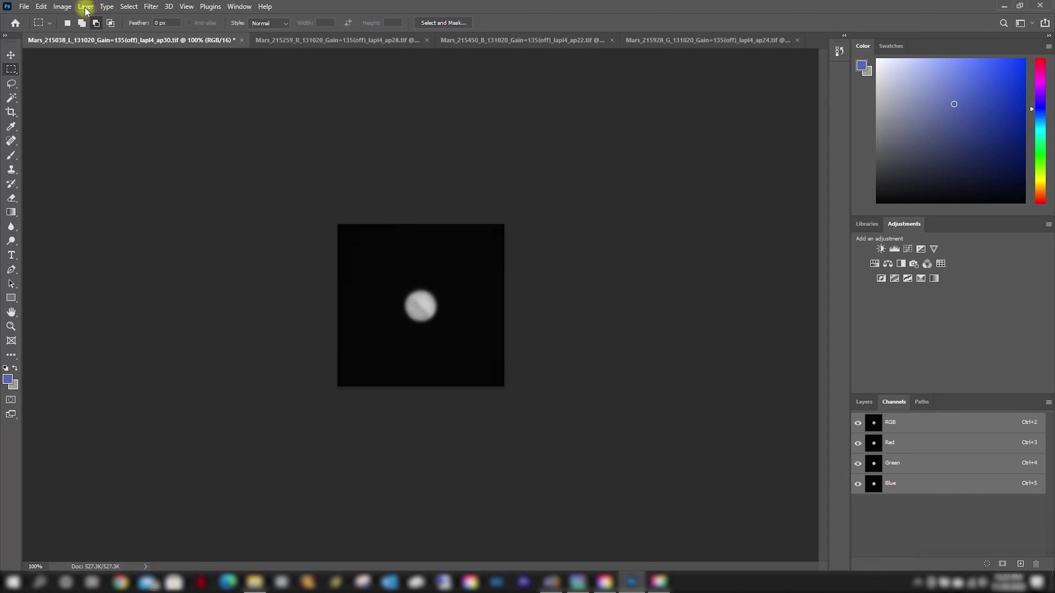
click(70, 9)
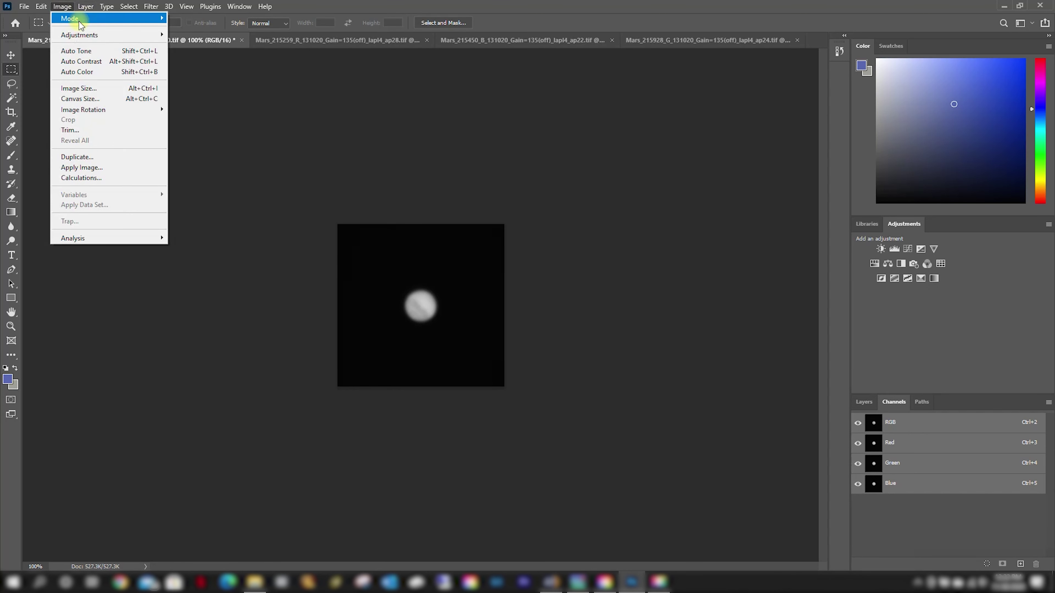
mouse_move(79, 20)
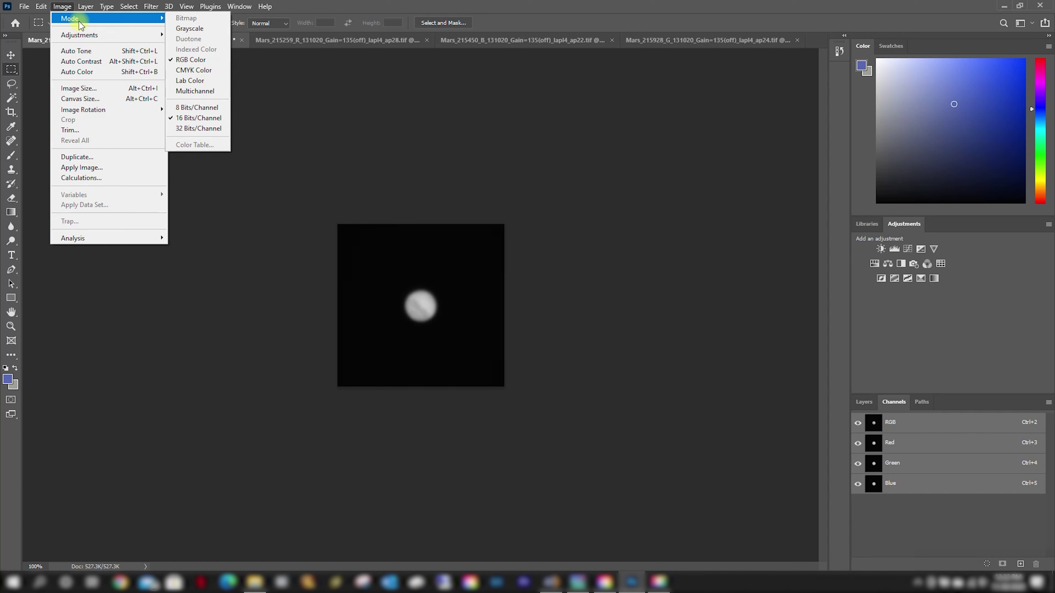
View the red, blue and green stack documents in turn, ending on the luminance image Mars_215038_L.
click(628, 368)
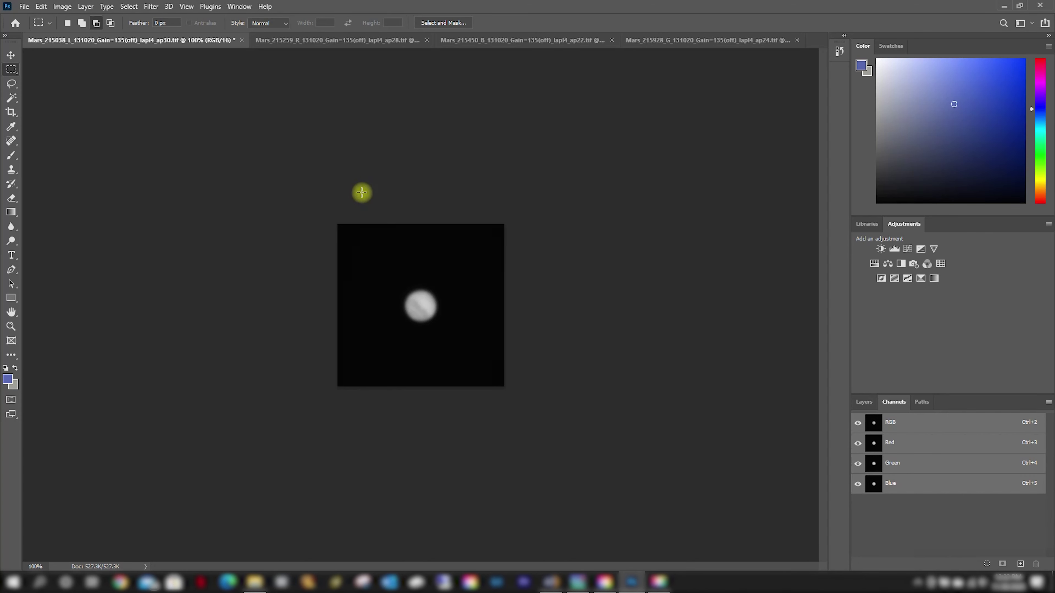
click(344, 39)
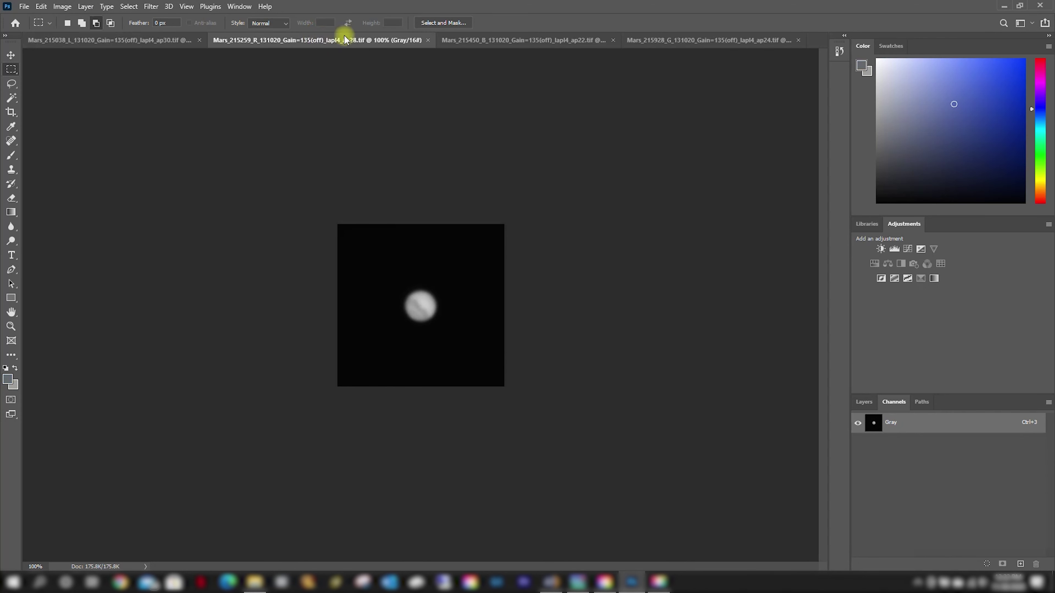
click(490, 38)
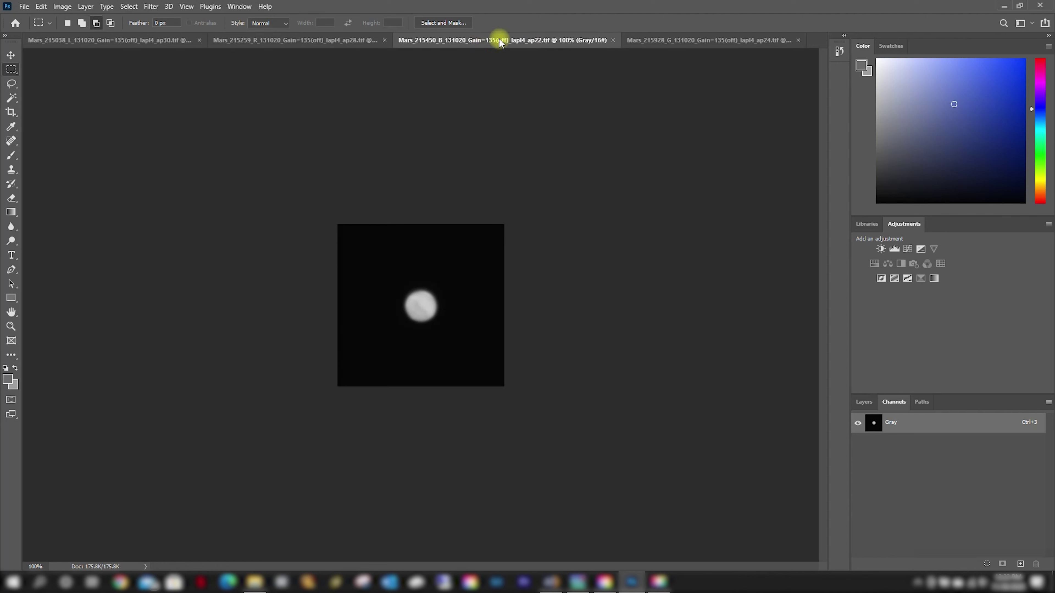
click(664, 41)
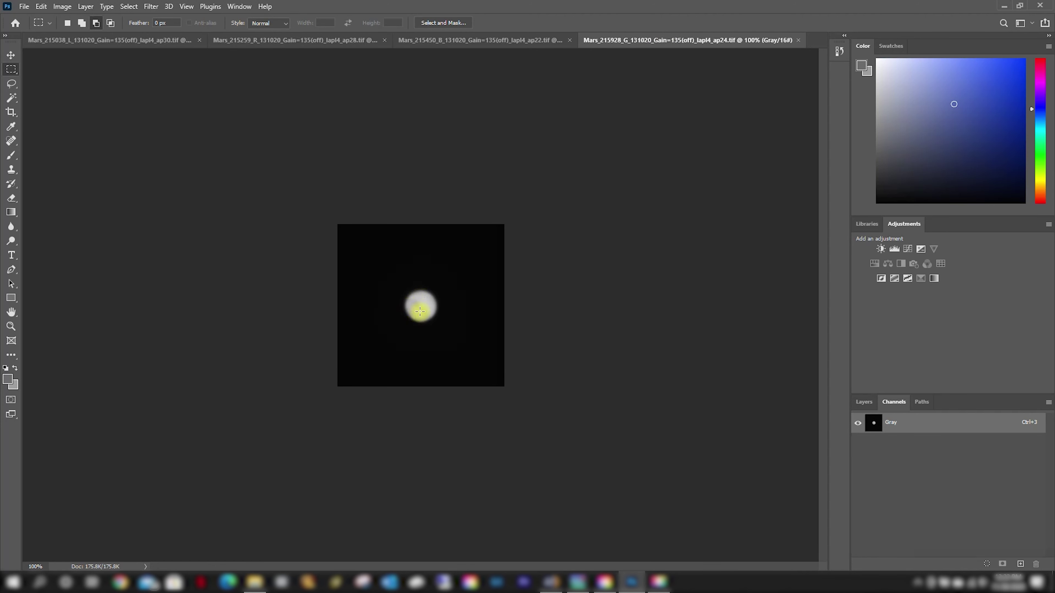
click(461, 40)
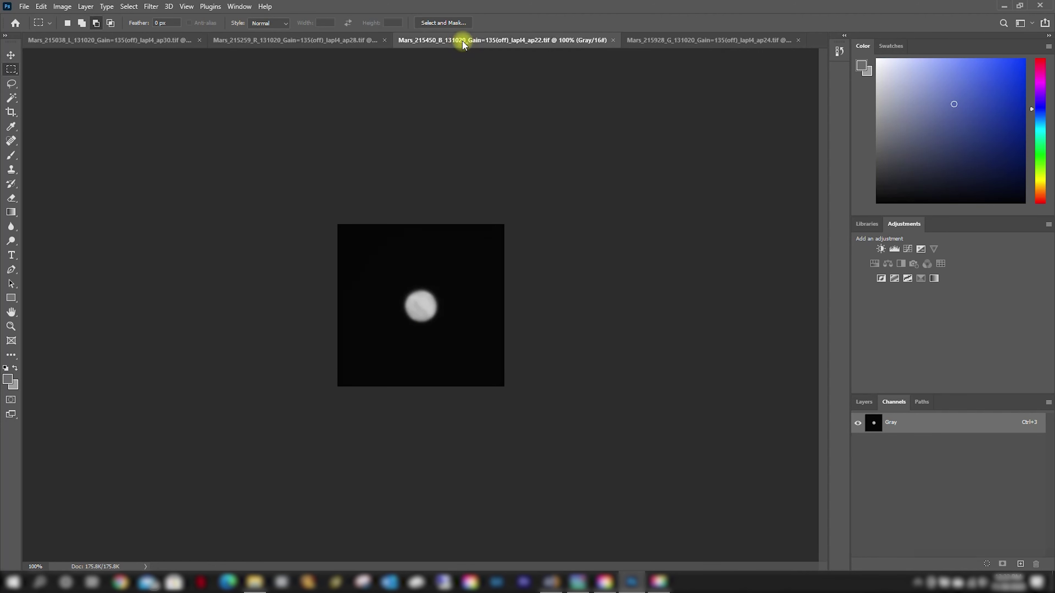
click(323, 36)
click(140, 40)
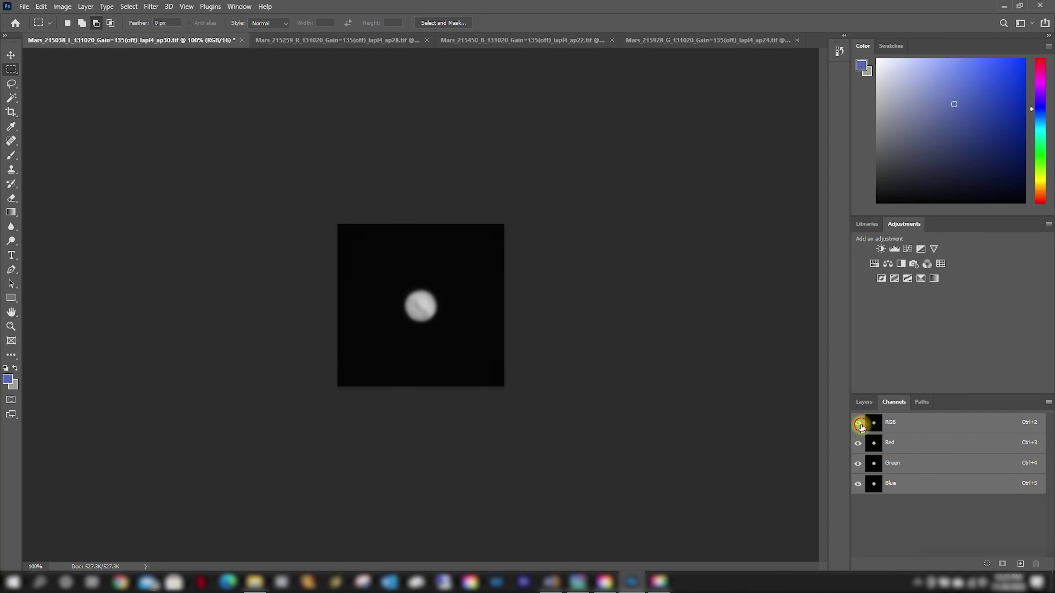
Show only the Blue channel of the luminance image, and select the whole blue stack image Mars_215450_B.
click(858, 443)
click(858, 463)
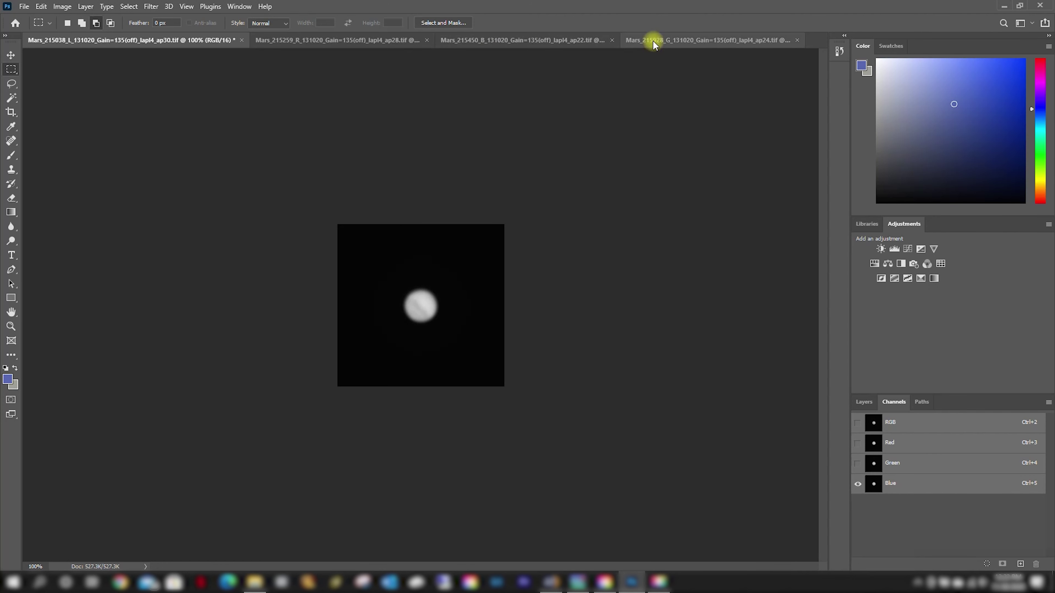
click(503, 41)
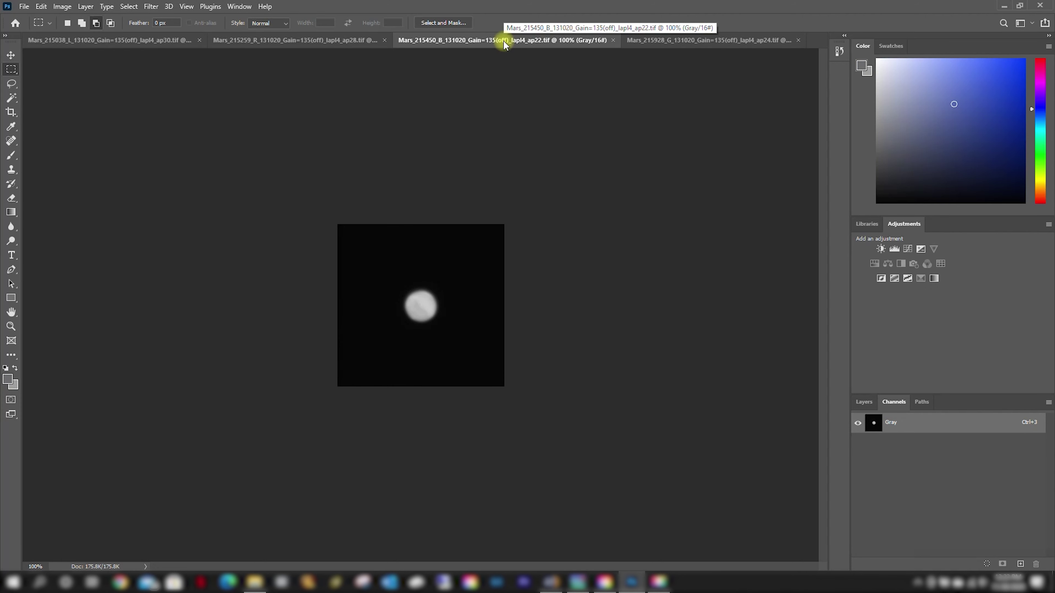
key(ctrl+a)
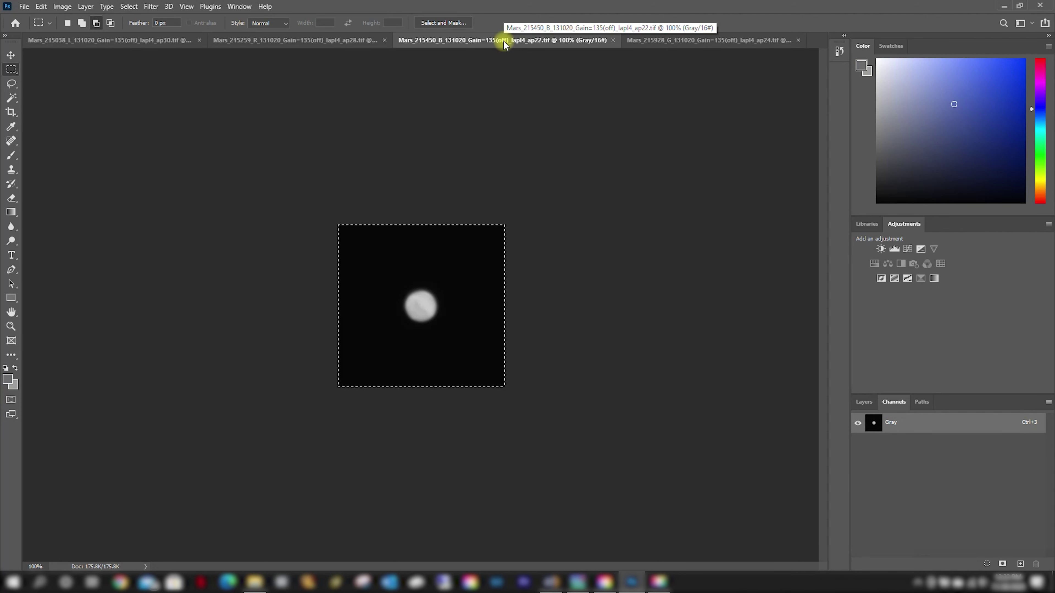
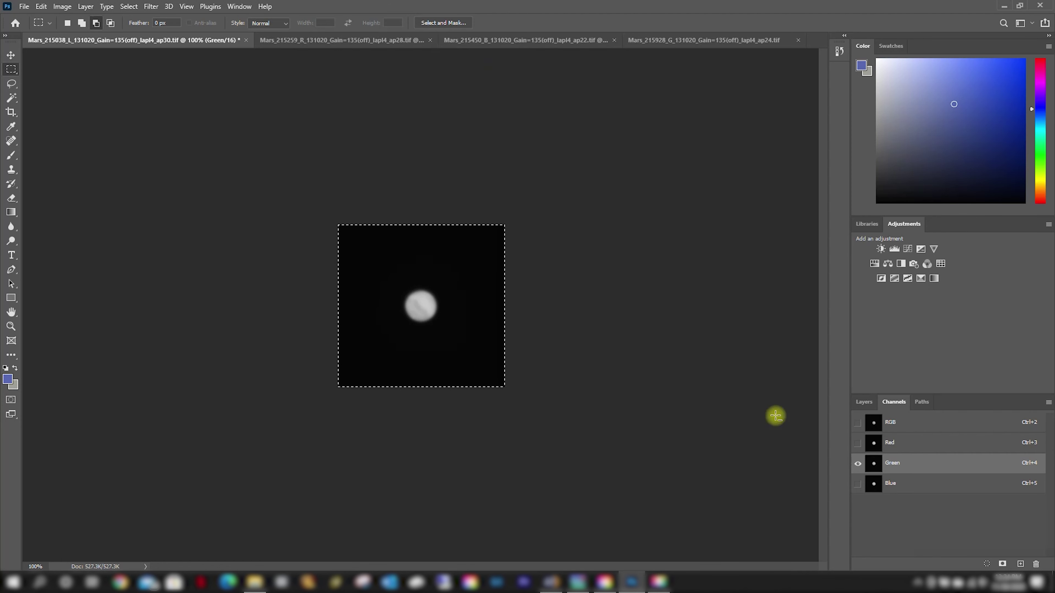
Preview all channels of the luminance image together, and isolate and select its Red channel.
click(858, 487)
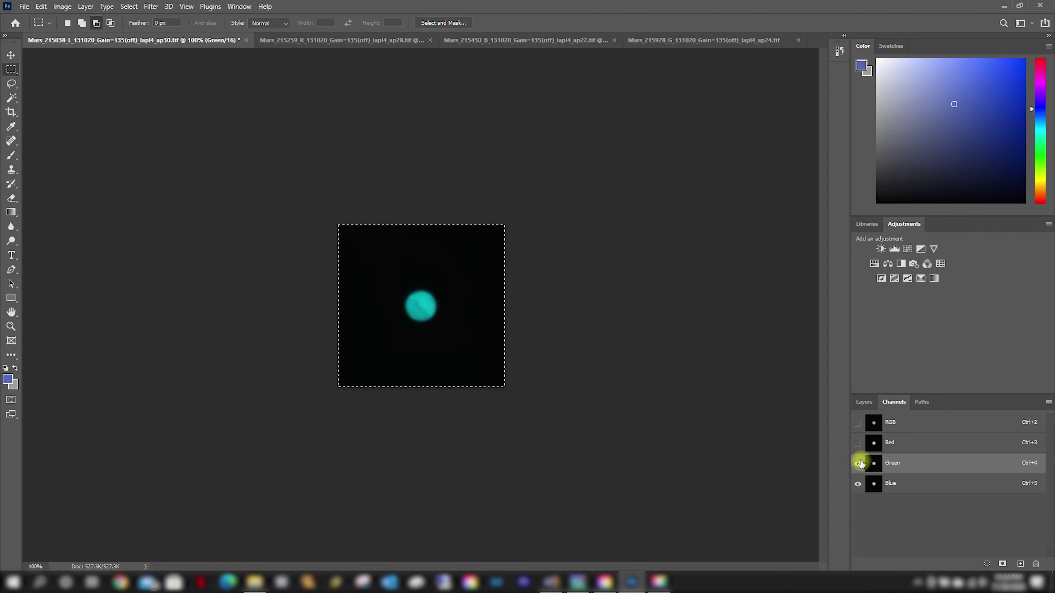
click(859, 423)
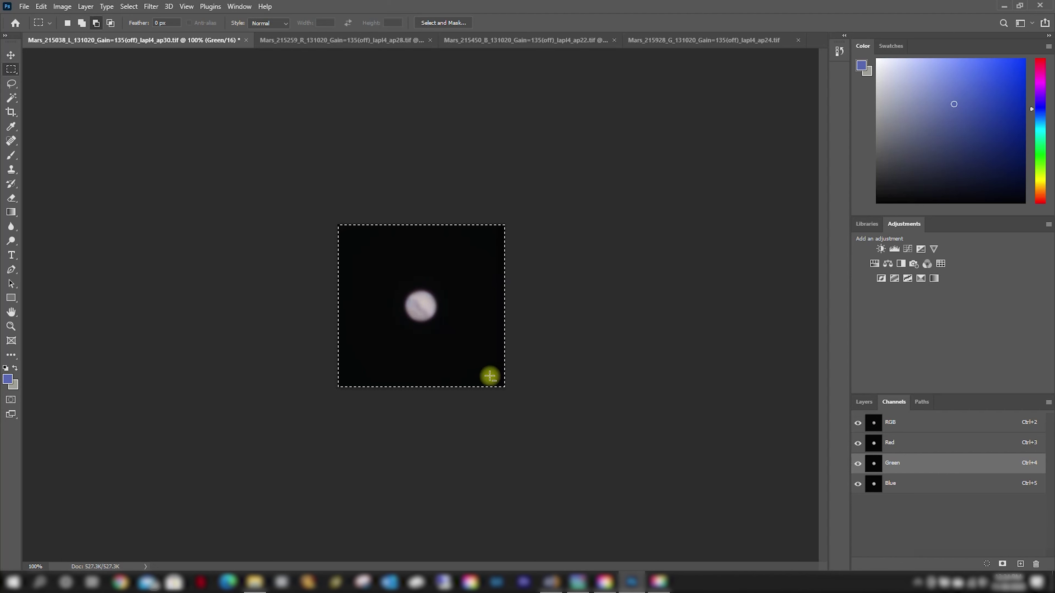
click(857, 443)
click(858, 464)
click(857, 442)
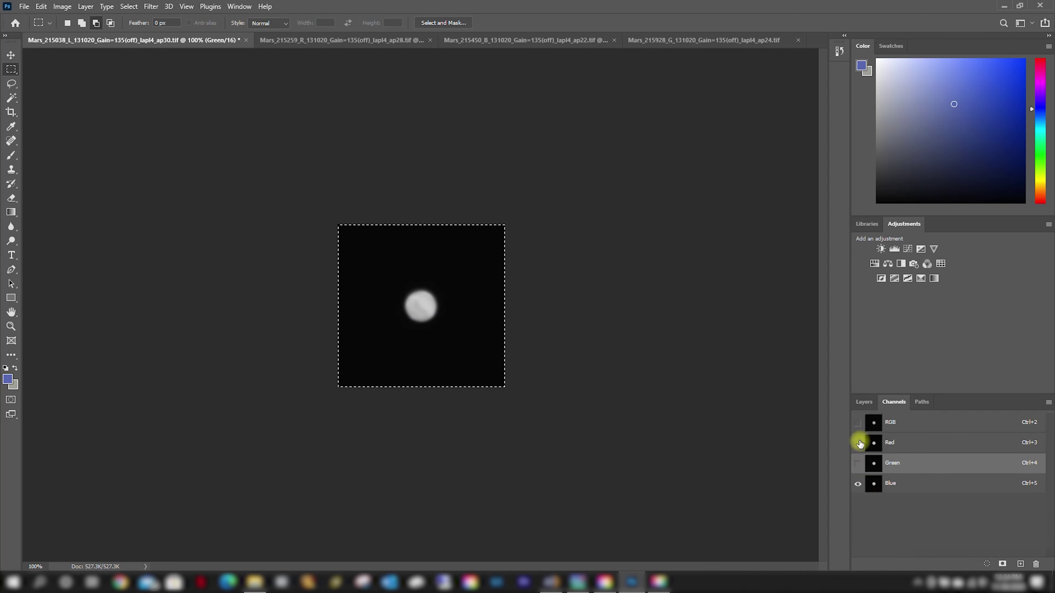
click(858, 484)
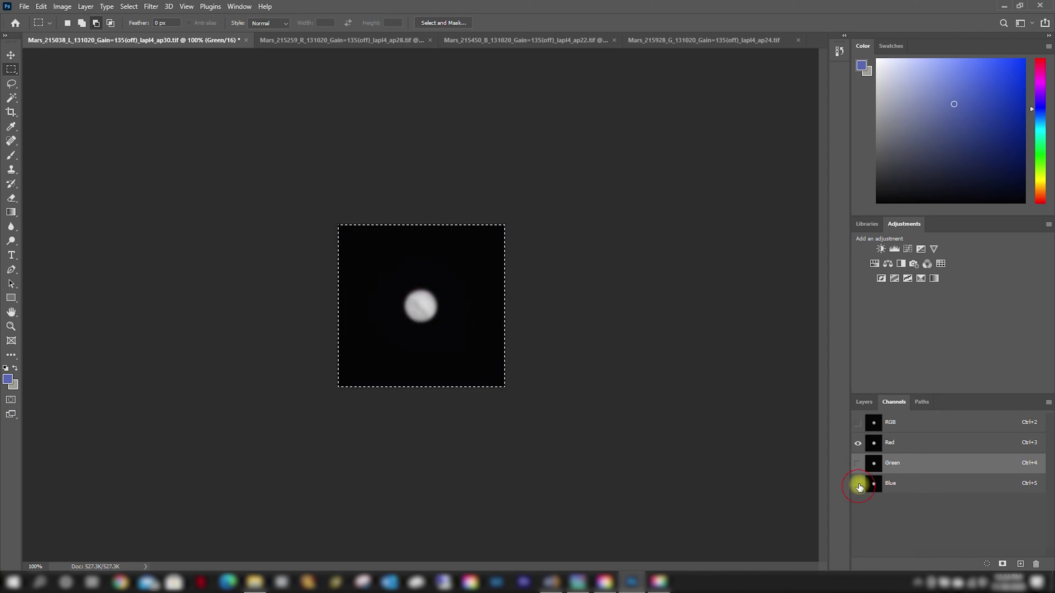
click(929, 442)
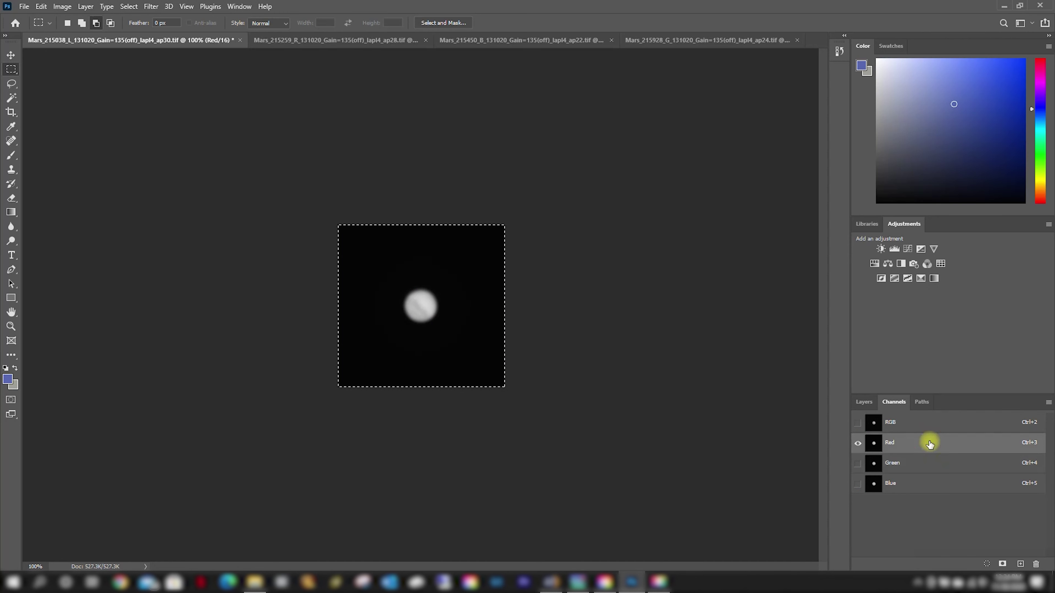
Copy the whole red stack image Mars_215259_R into the Red channel of the luminance document.
click(315, 39)
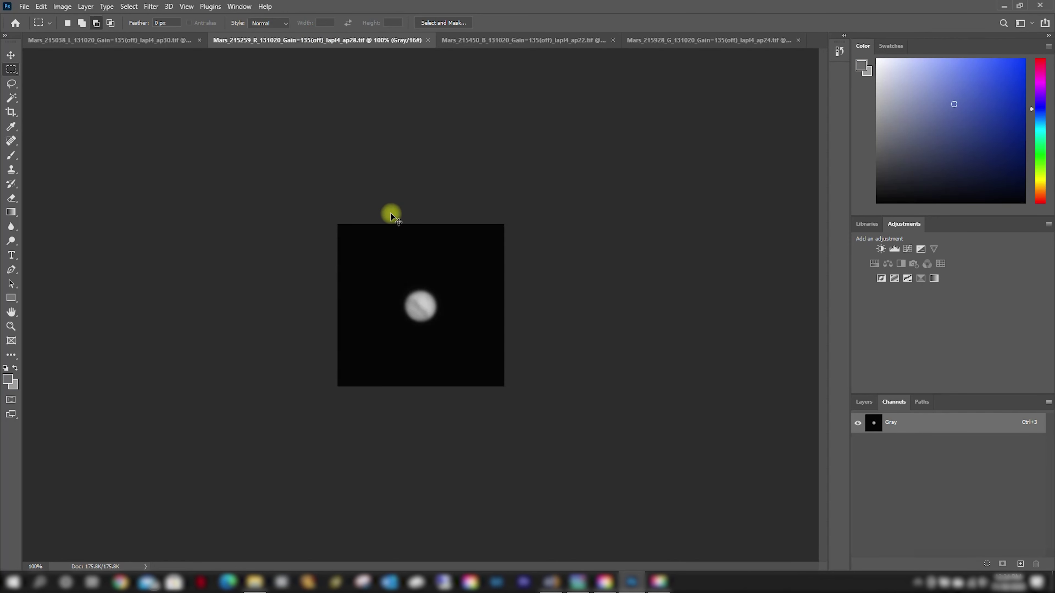
key(ctrl+a)
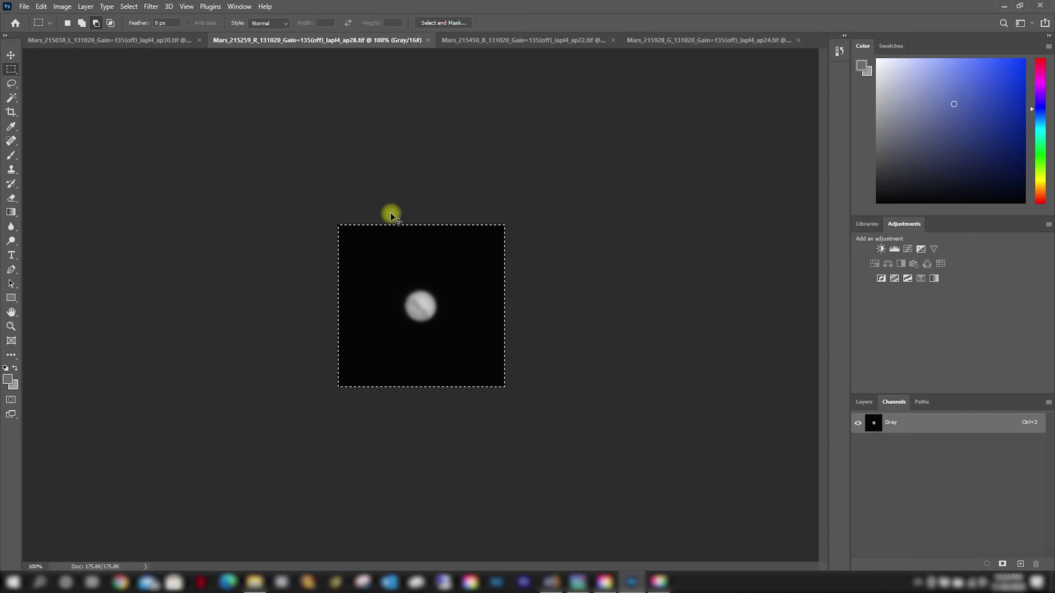
click(69, 41)
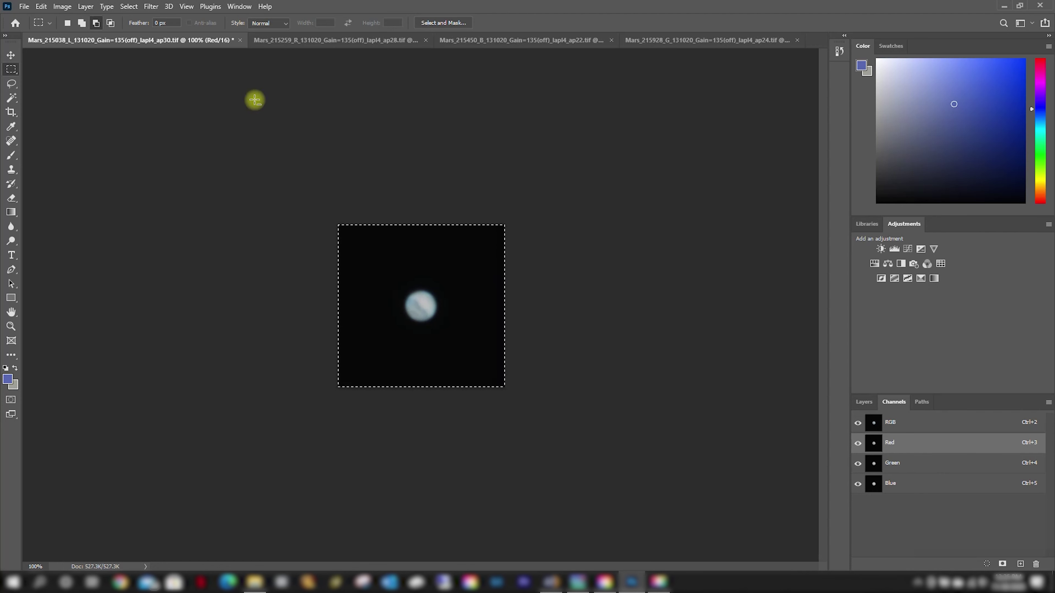
Export the combined colour image as a PNG into a new PS_Colorized folder inside AVI_AS_P5.
click(24, 6)
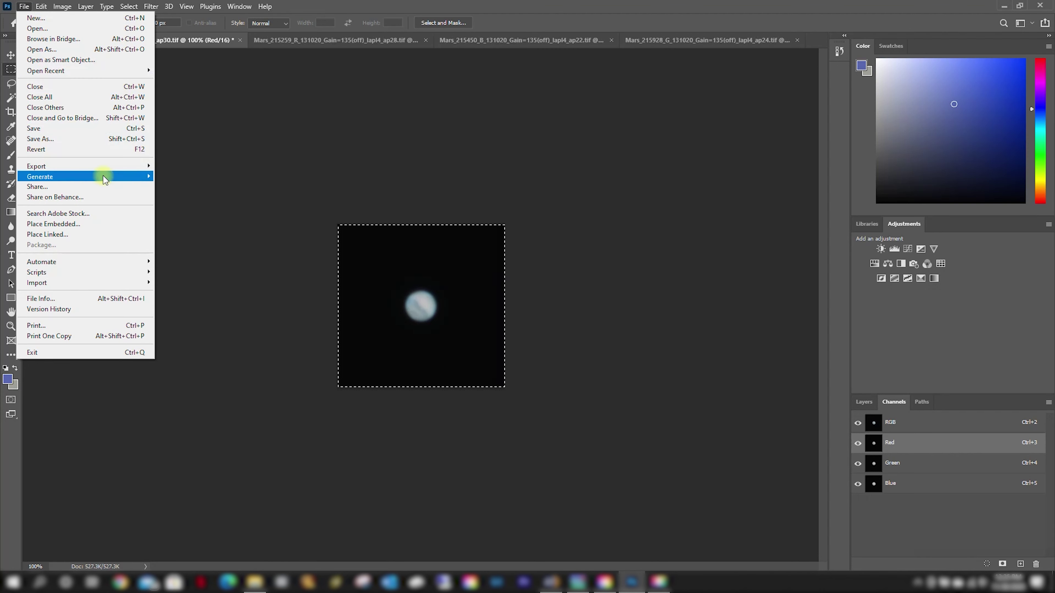
mouse_move(108, 168)
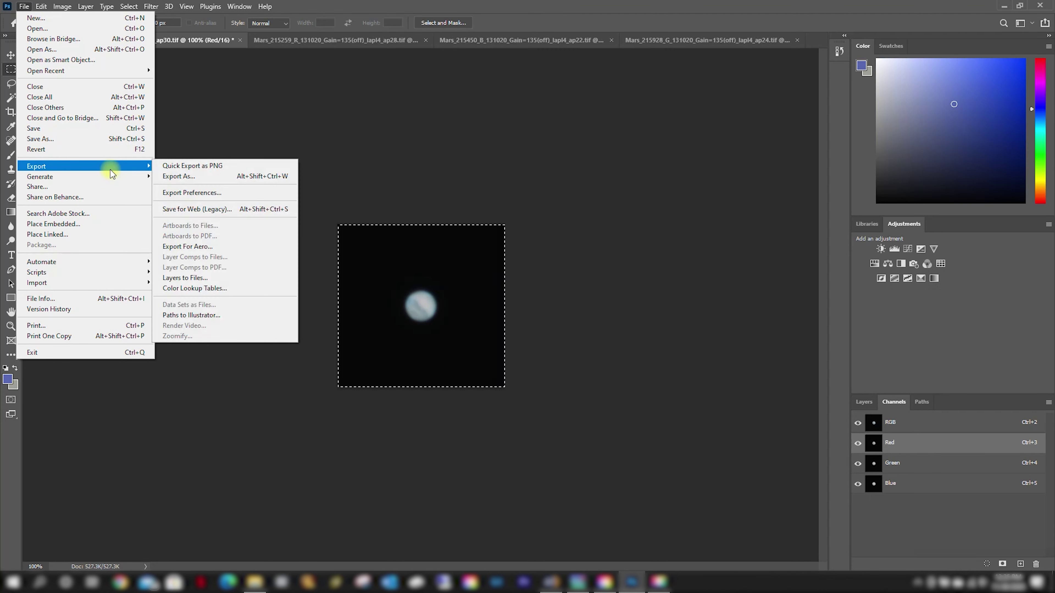
click(193, 178)
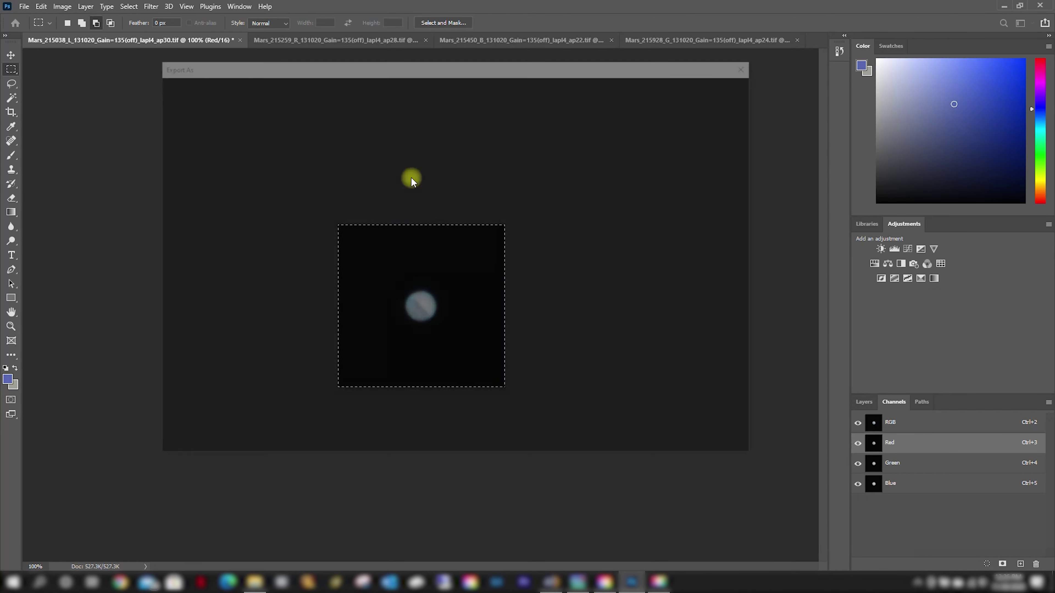
click(681, 105)
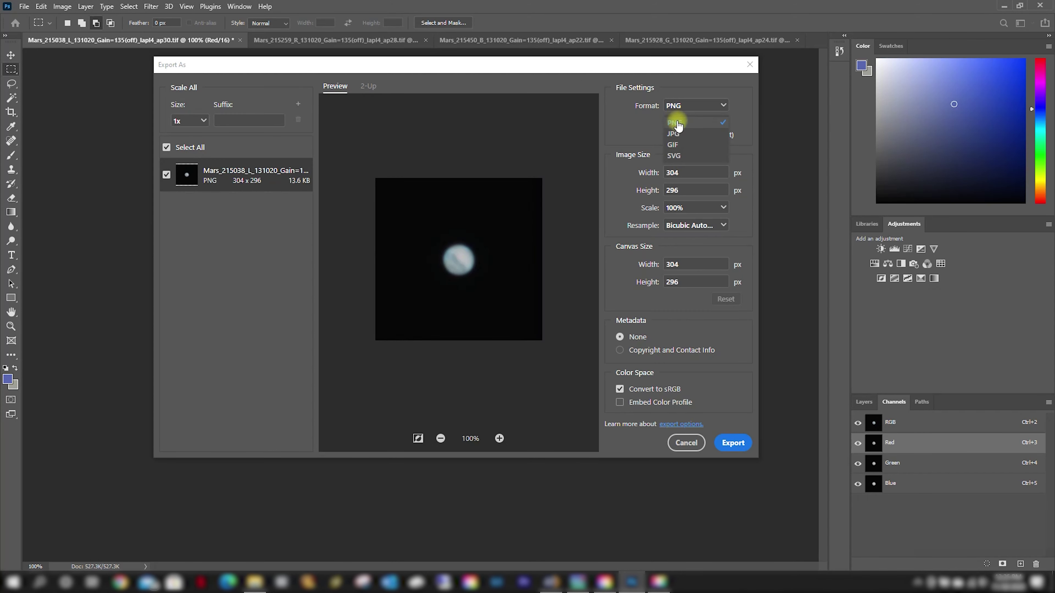
click(631, 122)
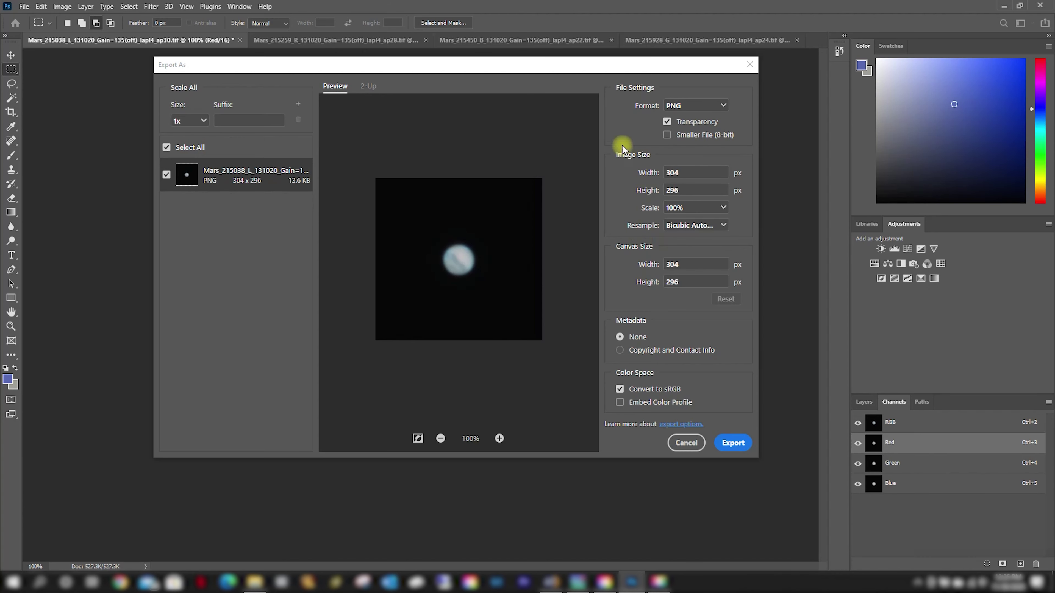
key(Return)
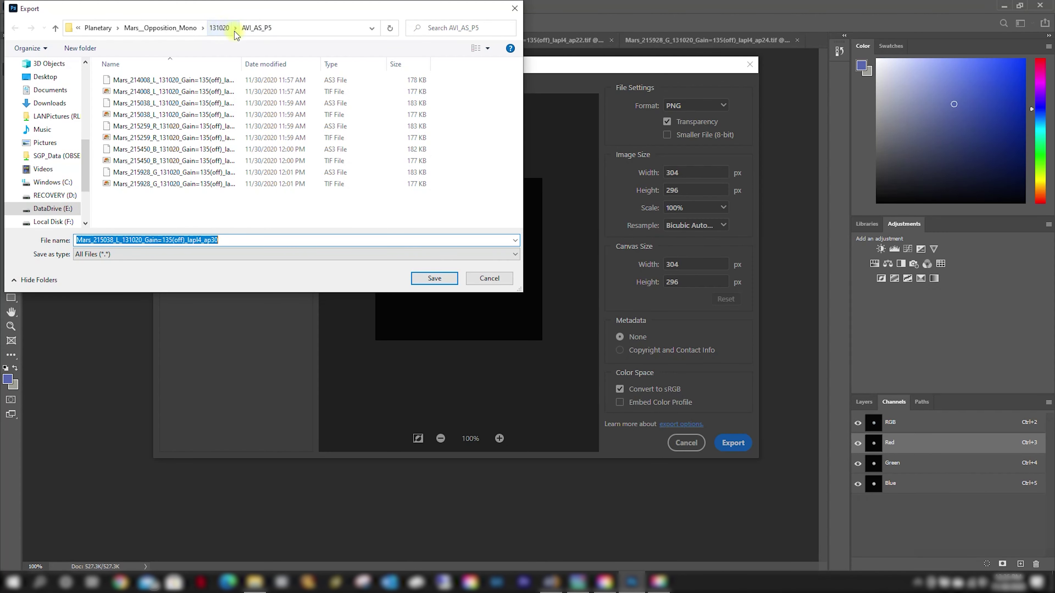
click(149, 196)
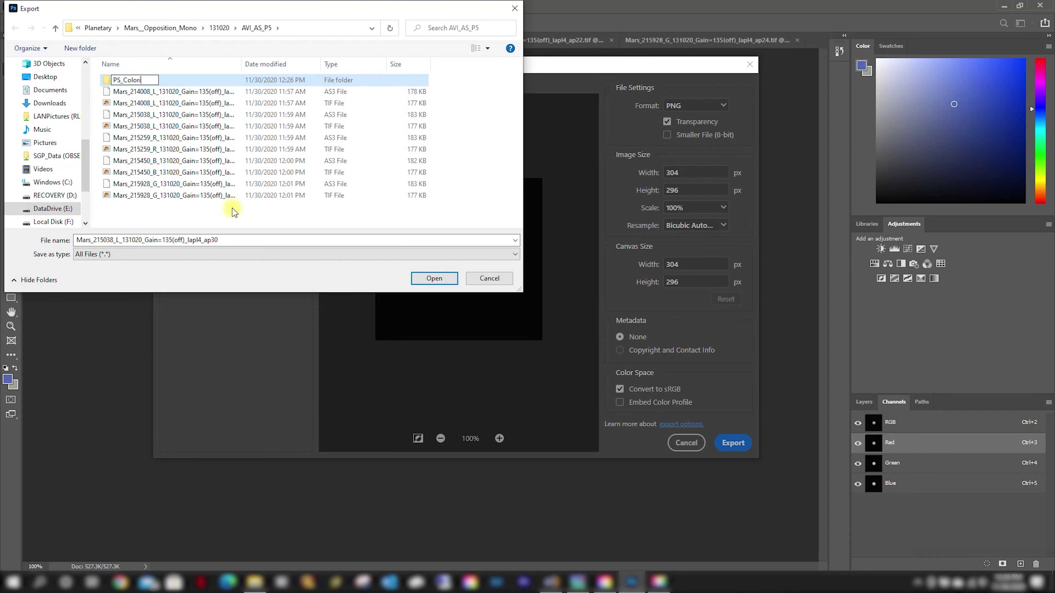
click(434, 276)
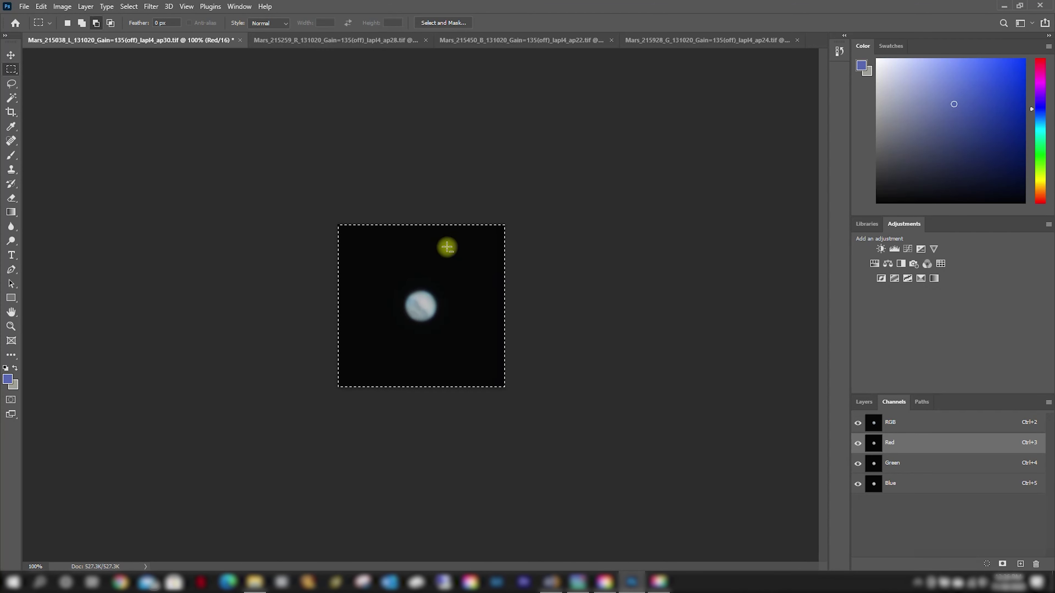
Close the luminance document Mars_215038_L with its changes saved, and close the red, blue and green stacks.
click(241, 40)
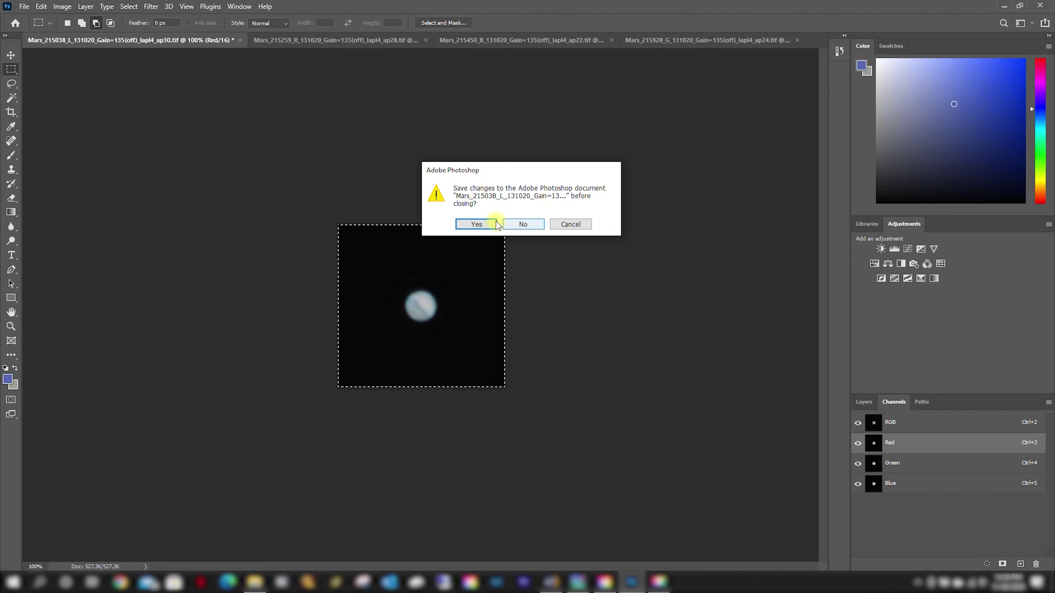
click(488, 225)
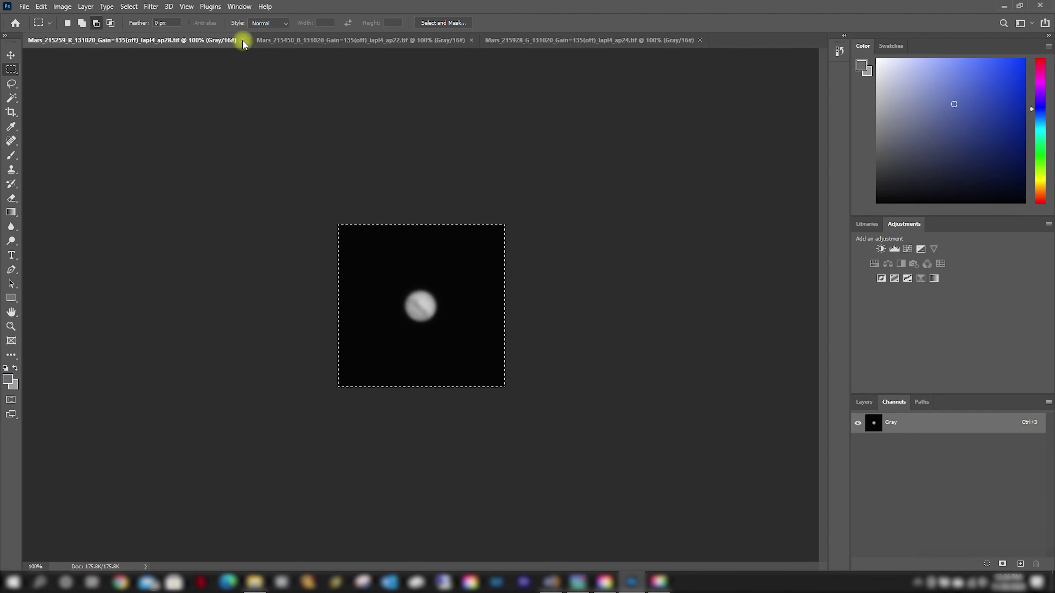
click(242, 40)
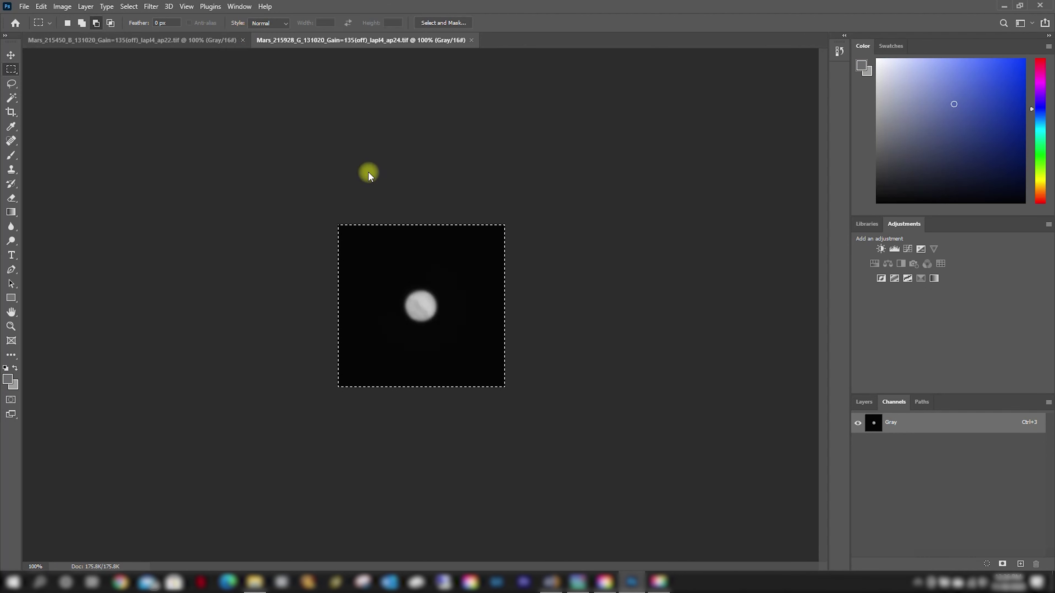
click(242, 40)
click(242, 40)
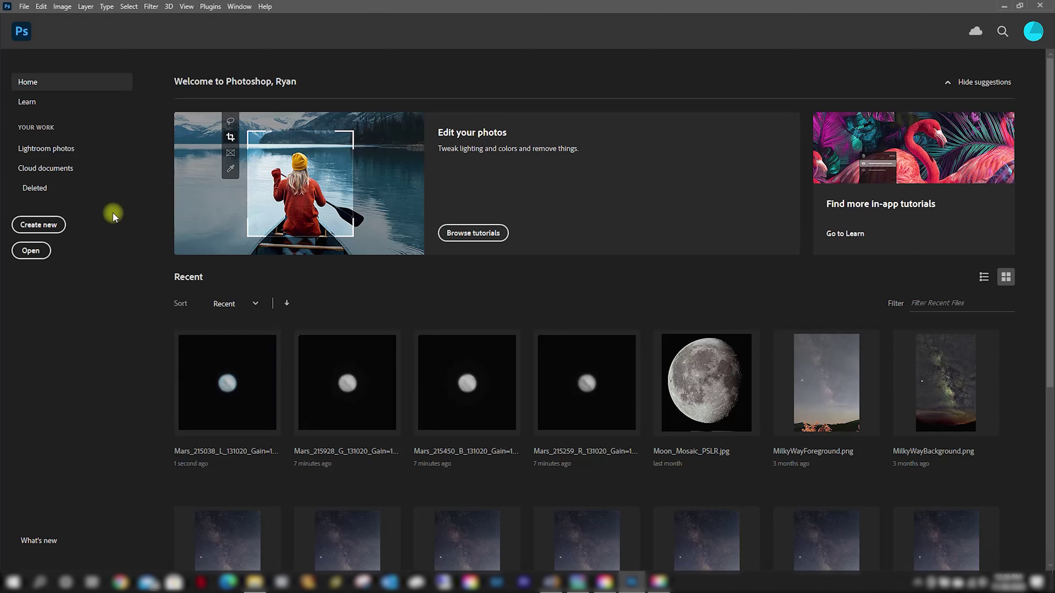
Open the TIF stacks Mars_215259_R, Mars_215450_B and Mars_215928_G together from the AVI_AS_P5 folder.
click(30, 250)
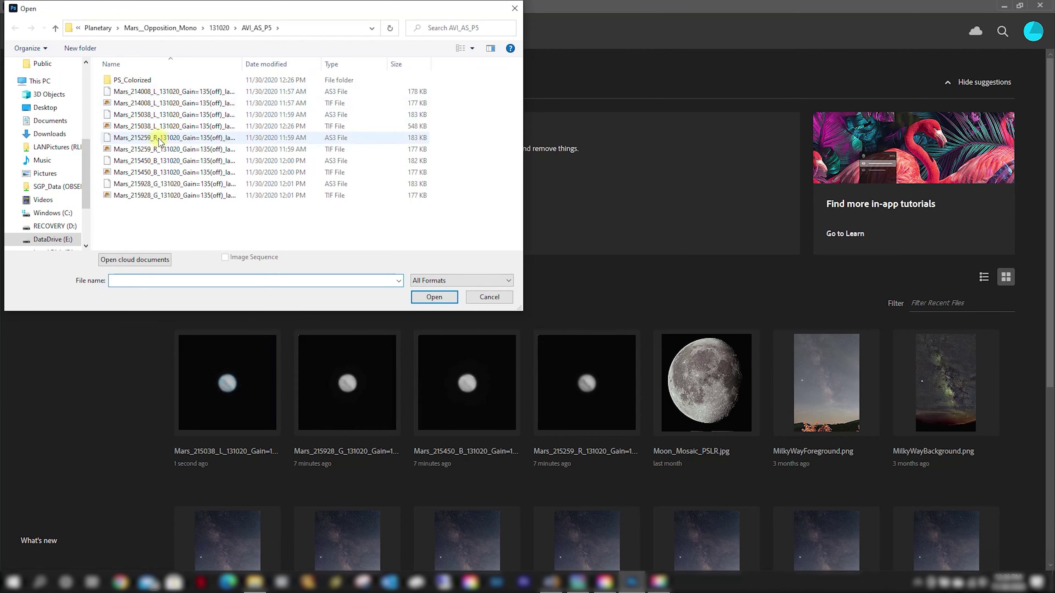
click(168, 150)
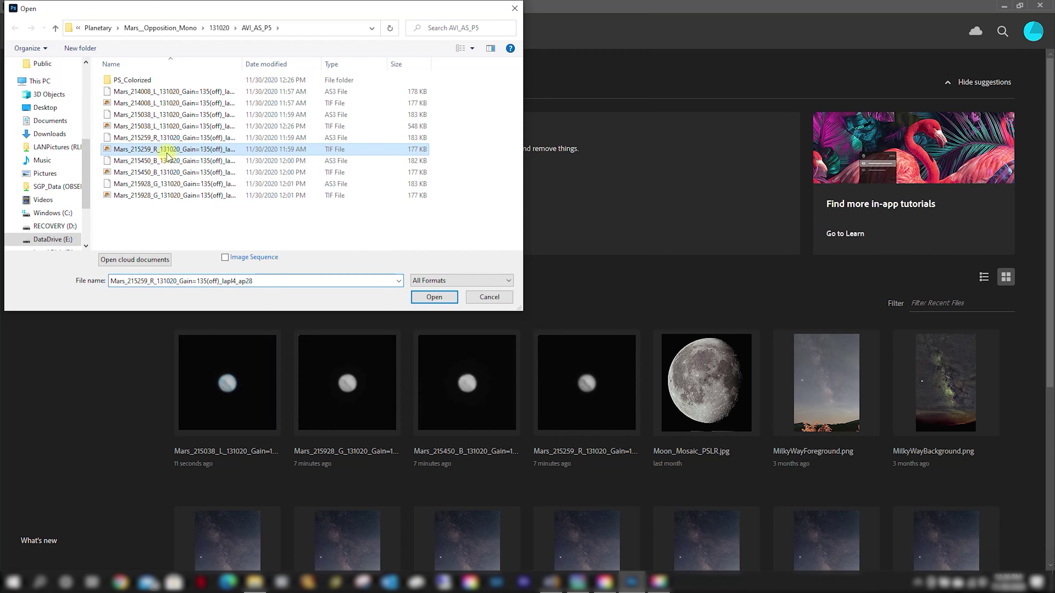
ctrl+click(167, 172)
ctrl+click(233, 196)
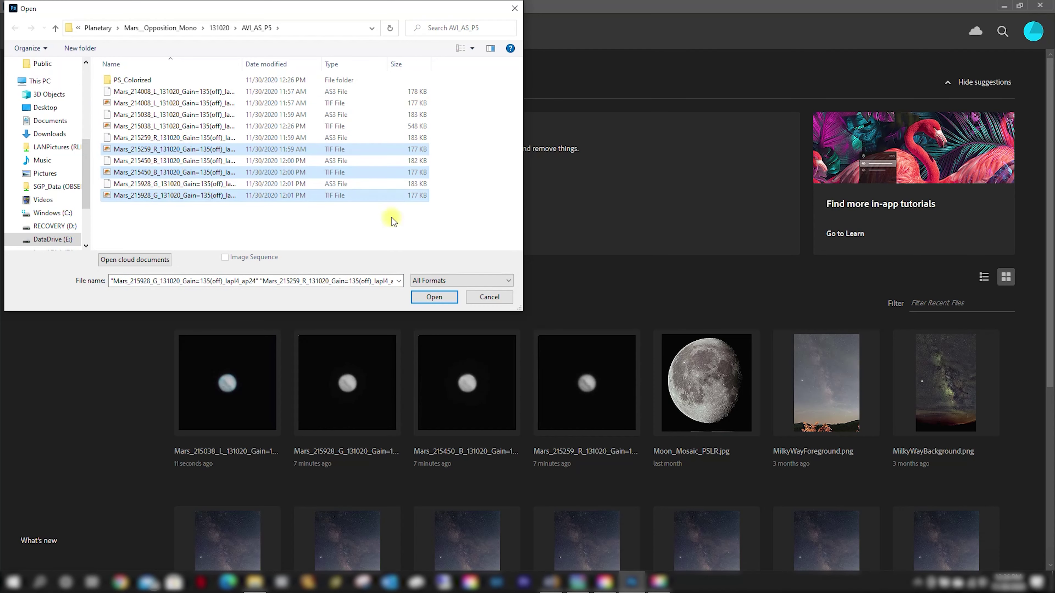
click(435, 297)
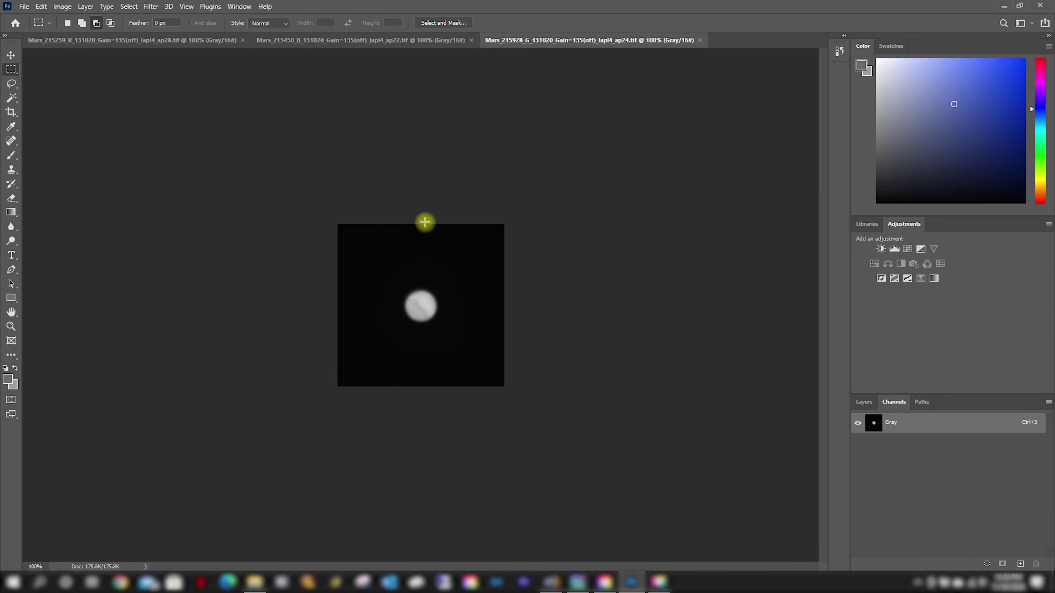
Convert the red stack Mars_215259_R from grayscale to RGB Color mode.
click(112, 41)
click(62, 6)
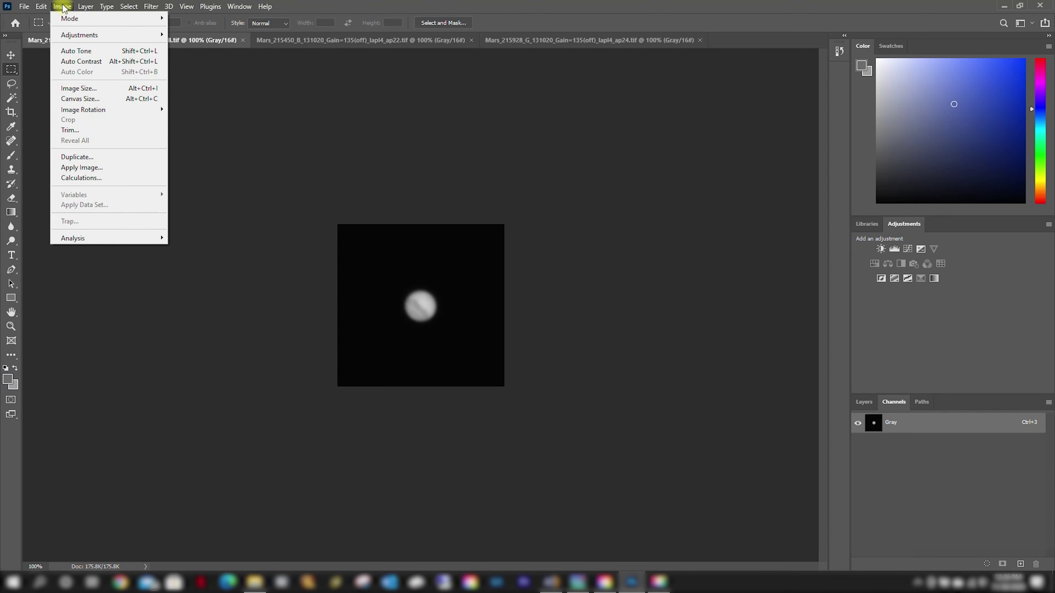
mouse_move(69, 23)
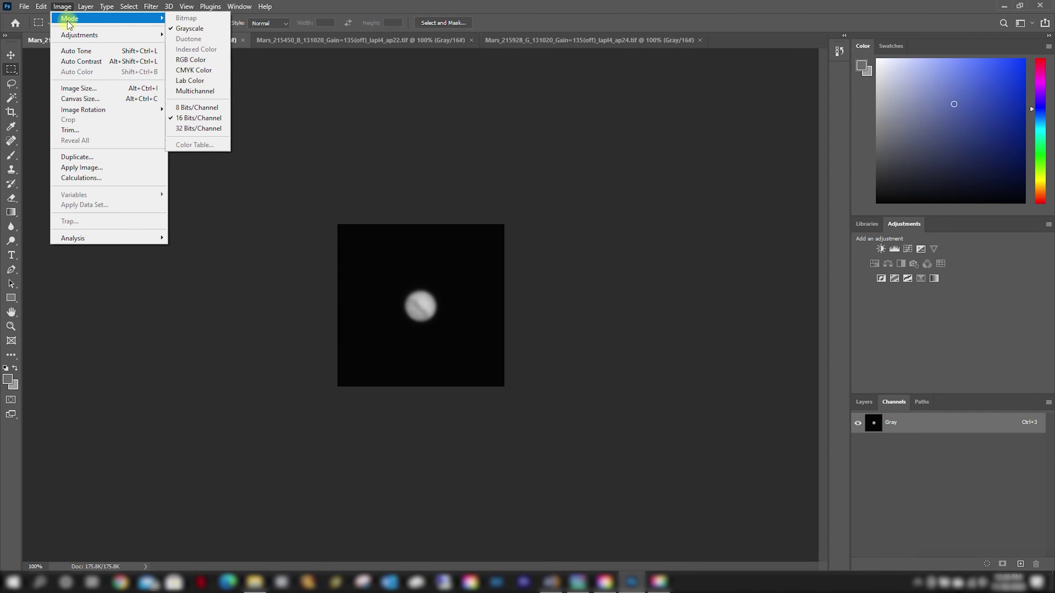
click(197, 60)
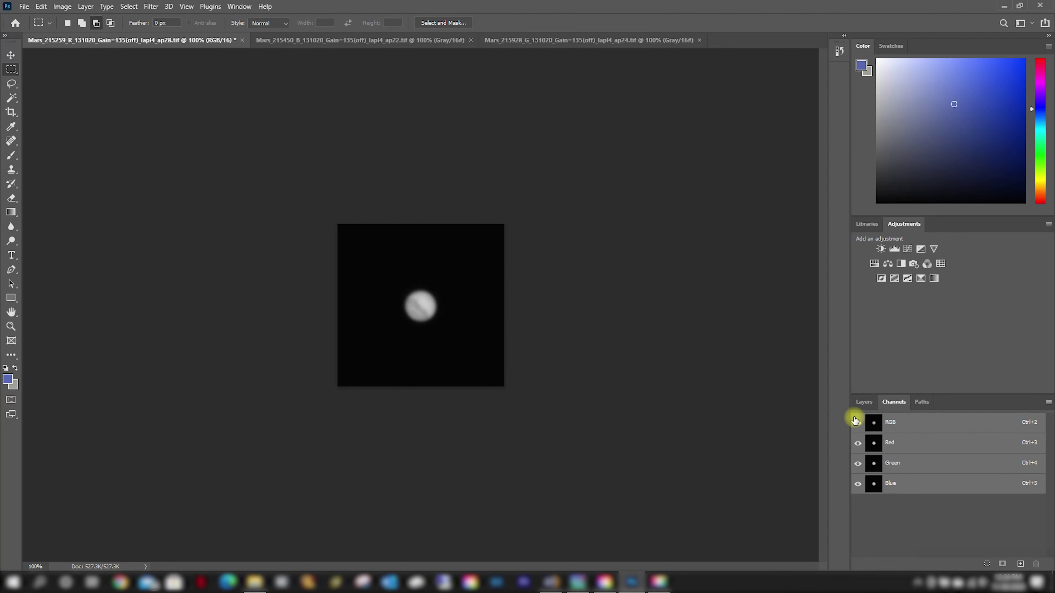
Isolate the Blue channel of Mars_215259_R and copy the whole blue stack image Mars_215450_B into it.
click(858, 442)
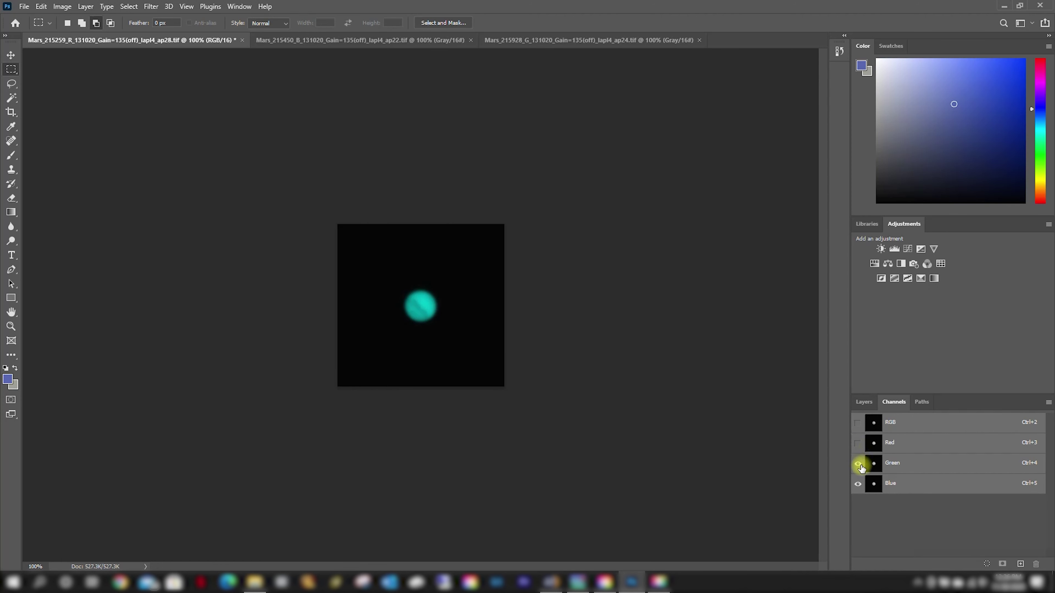
click(858, 463)
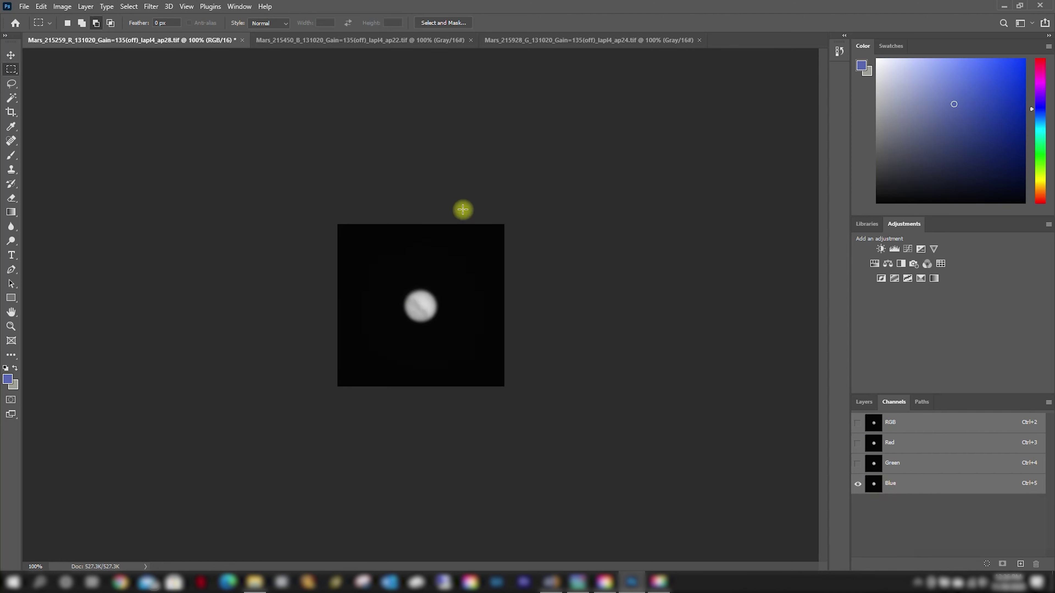
click(365, 40)
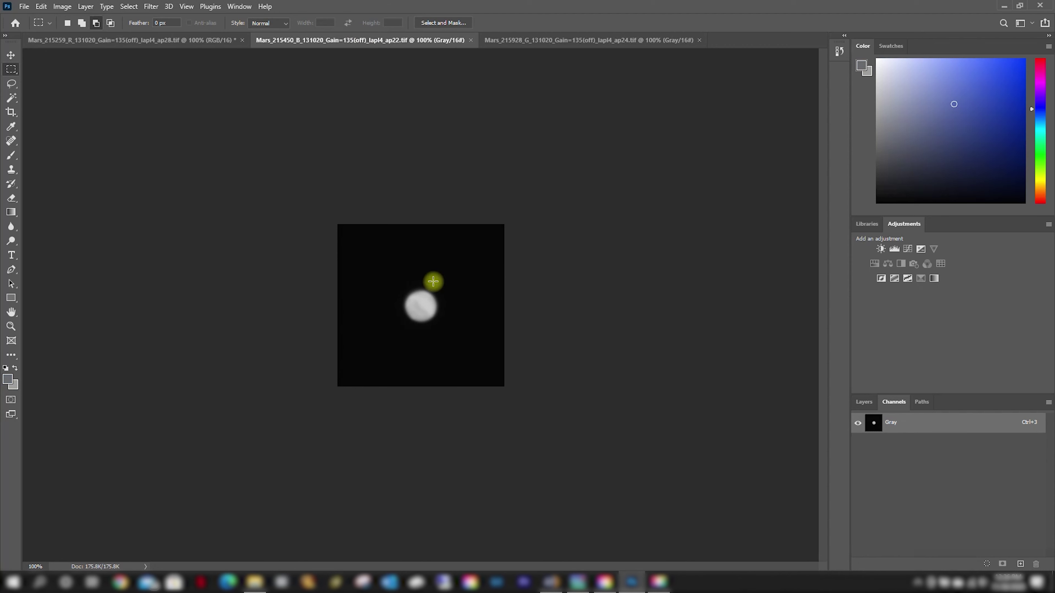
key(ctrl+a)
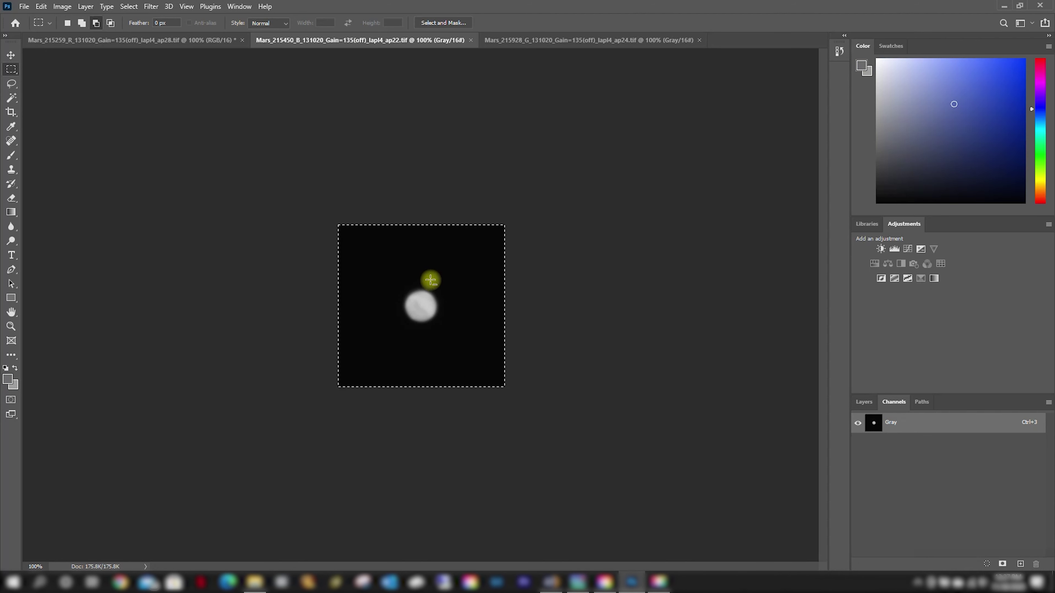
click(149, 40)
click(902, 483)
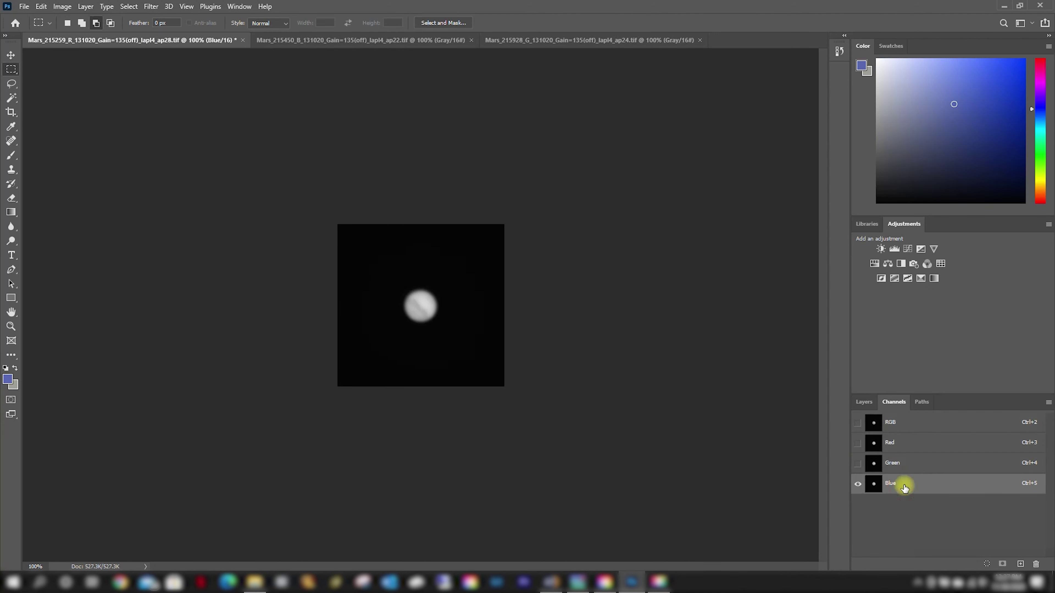
key(ctrl+v)
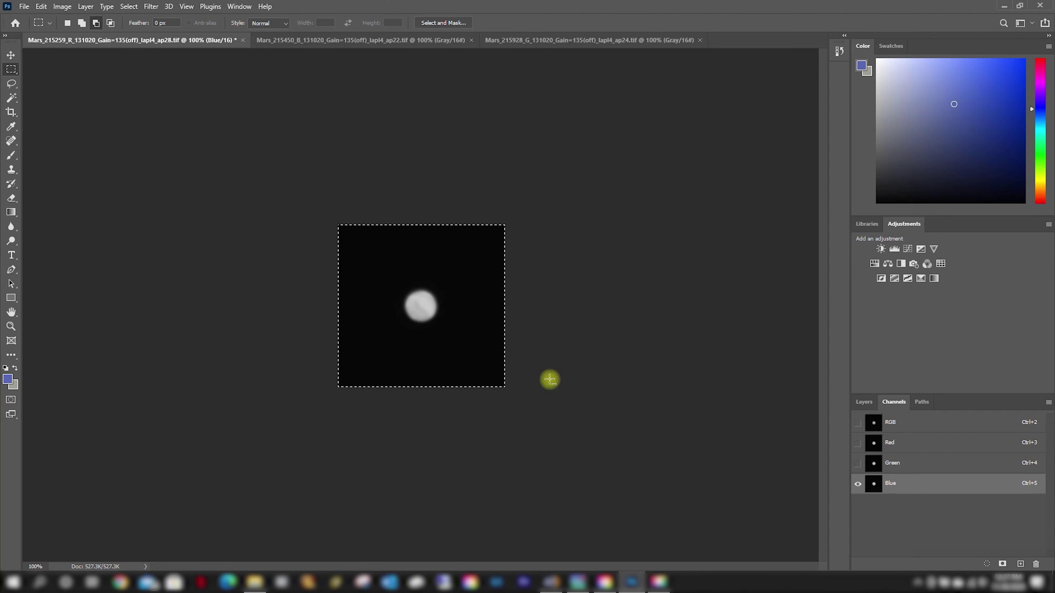
Isolate the Green channel of Mars_215259_R, copy the whole green stack image Mars_215928_G into it, and show all channels.
click(857, 422)
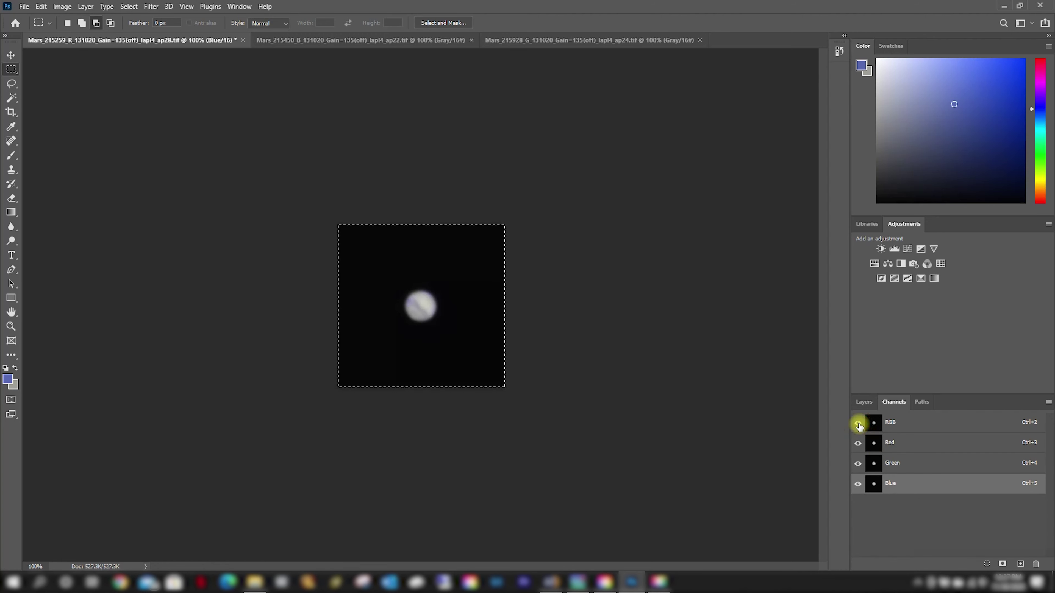
click(858, 442)
click(858, 486)
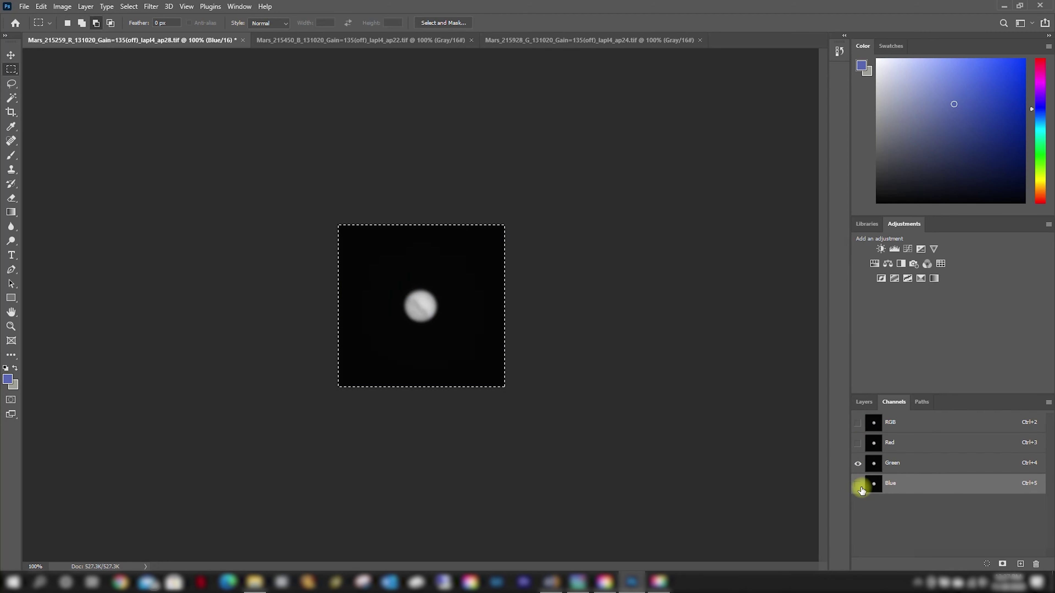
click(925, 465)
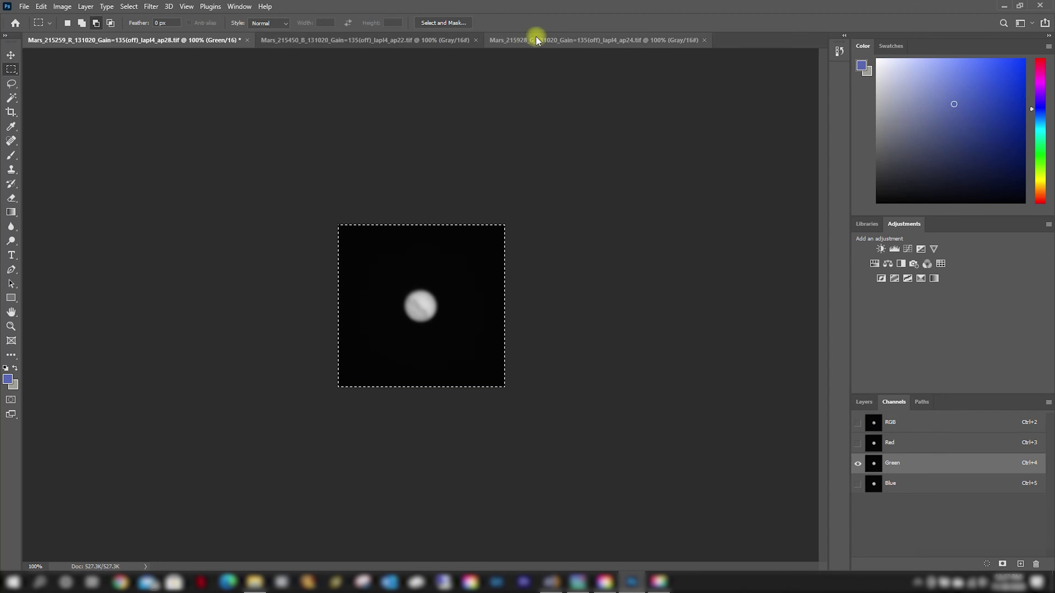
click(547, 40)
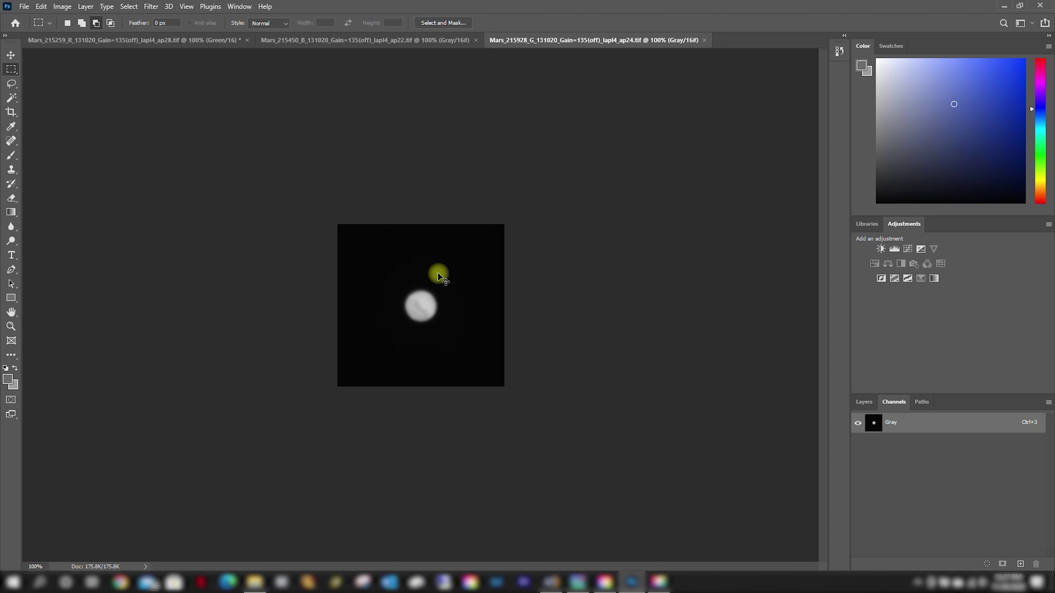
key(ctrl+a)
click(120, 43)
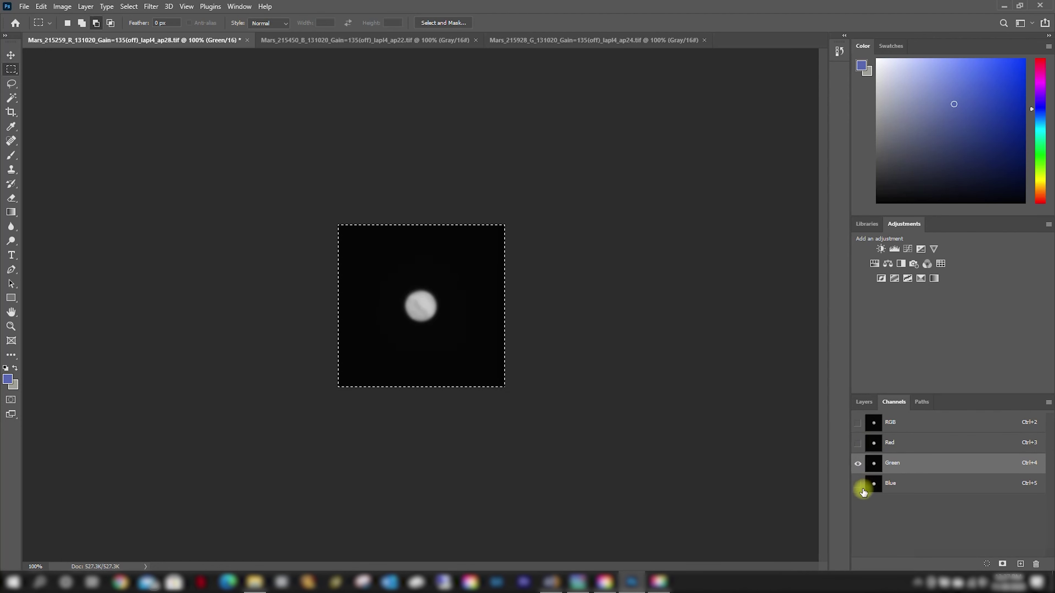
click(858, 423)
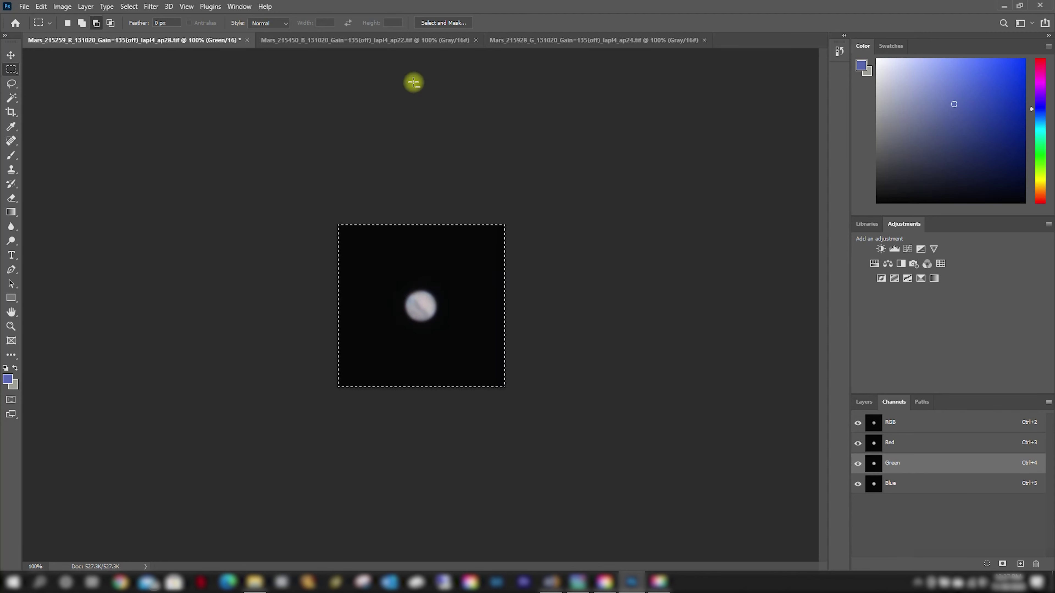
Close Mars_215259_R with its changes saved, and close the blue and green stacks.
click(247, 40)
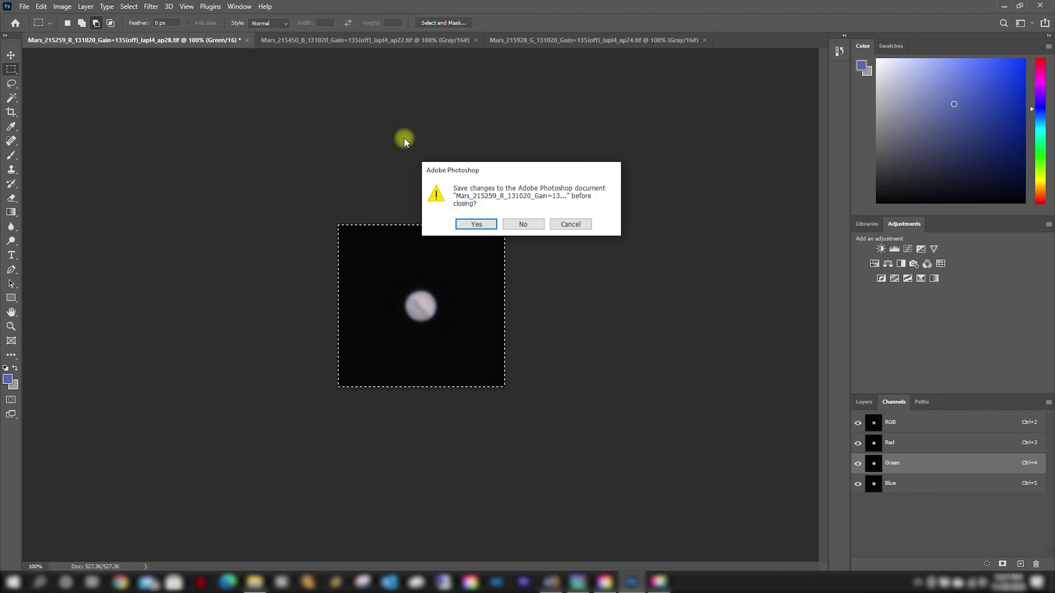
click(476, 224)
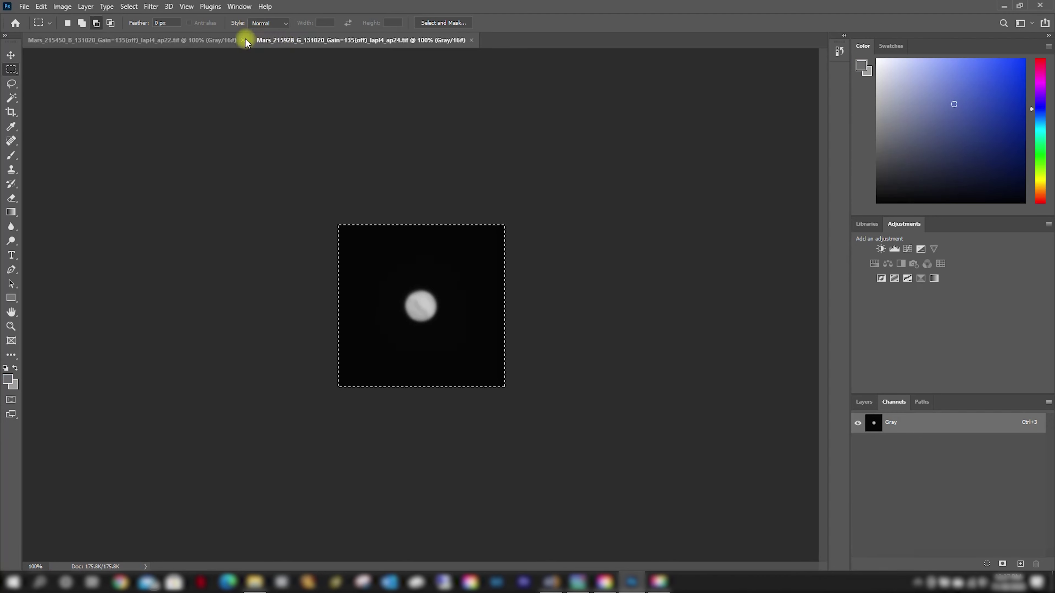
click(244, 40)
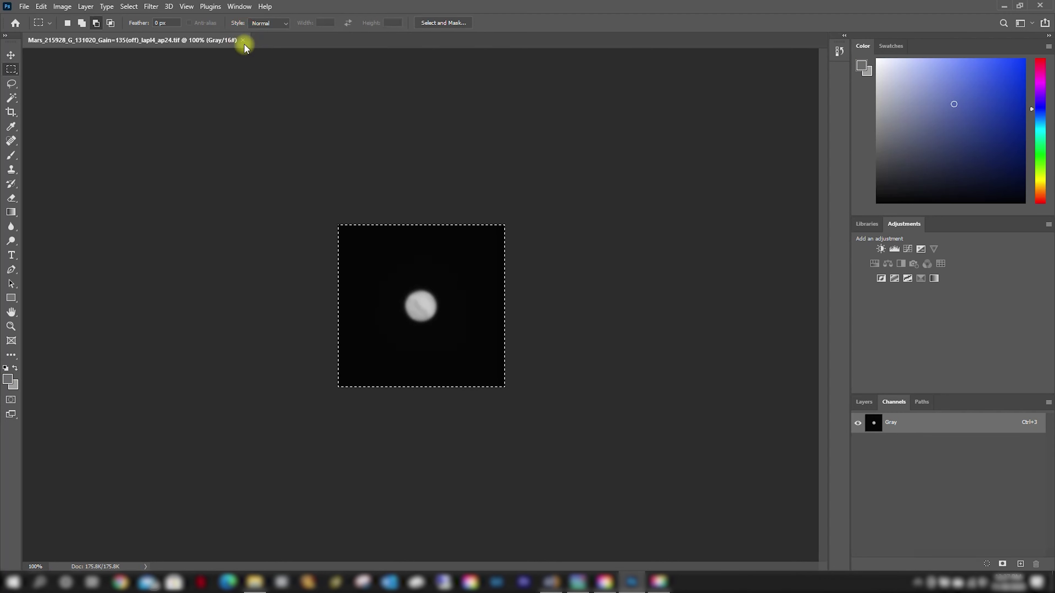
click(243, 41)
Open the stacks Mars_220929_R, Mars_221201_B and Mars_221352_G together from the AS_P5 folder inside 131020.
click(32, 250)
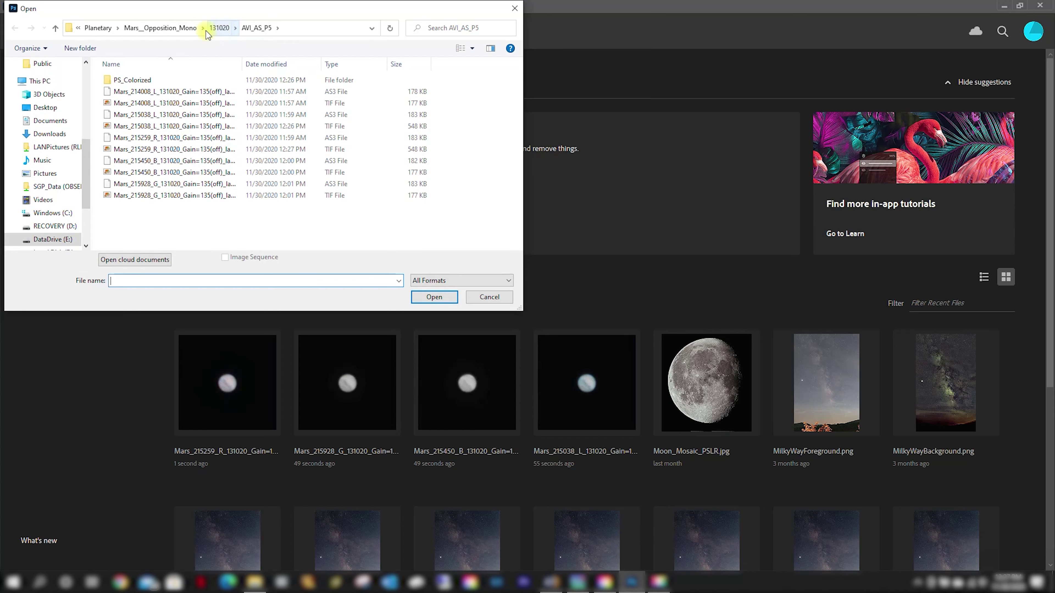
click(219, 28)
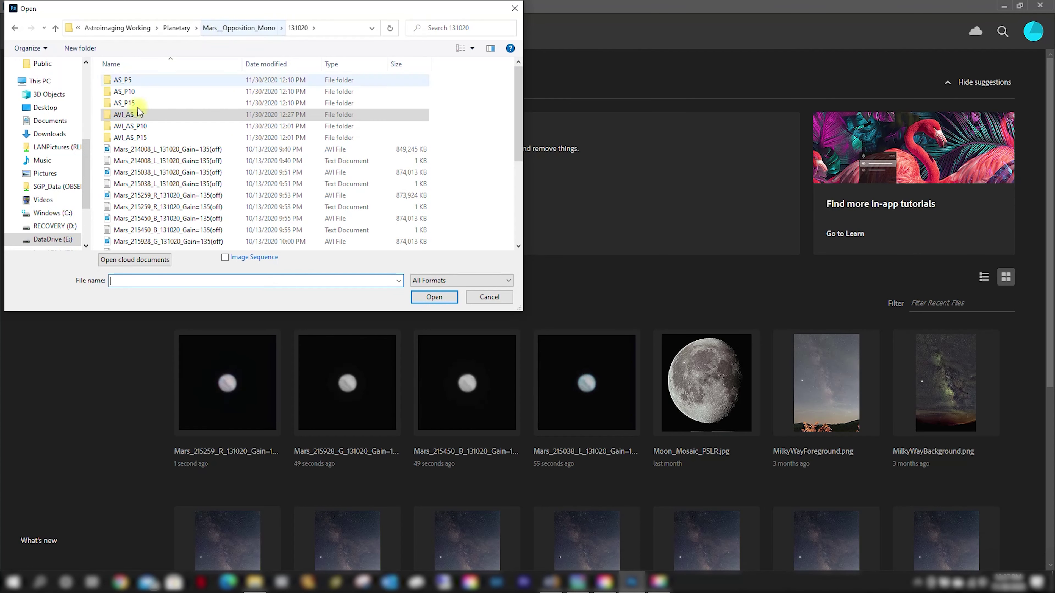
double_click(124, 79)
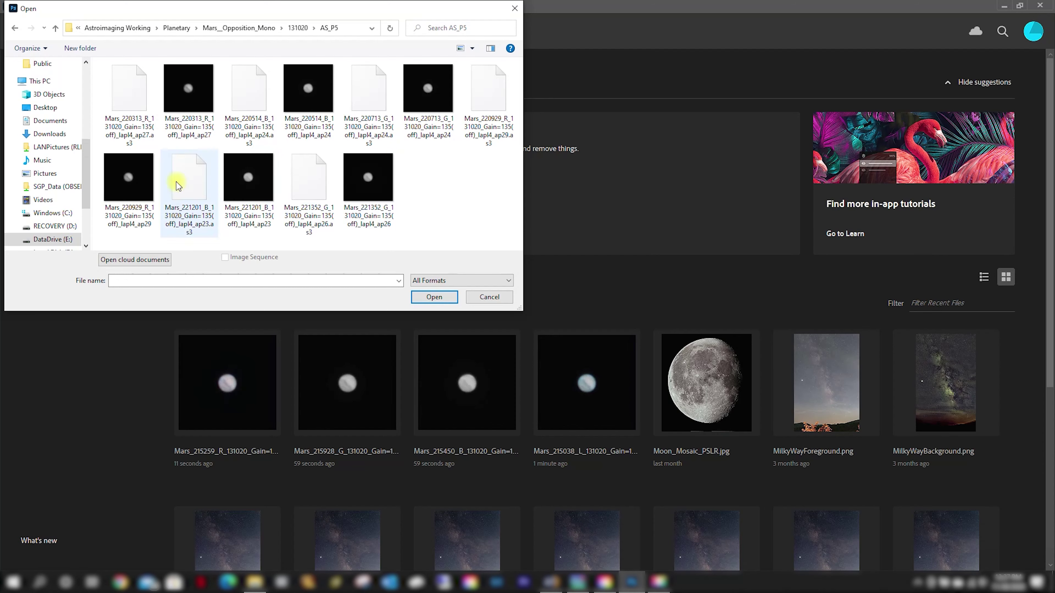
click(128, 177)
ctrl+click(249, 175)
ctrl+click(368, 177)
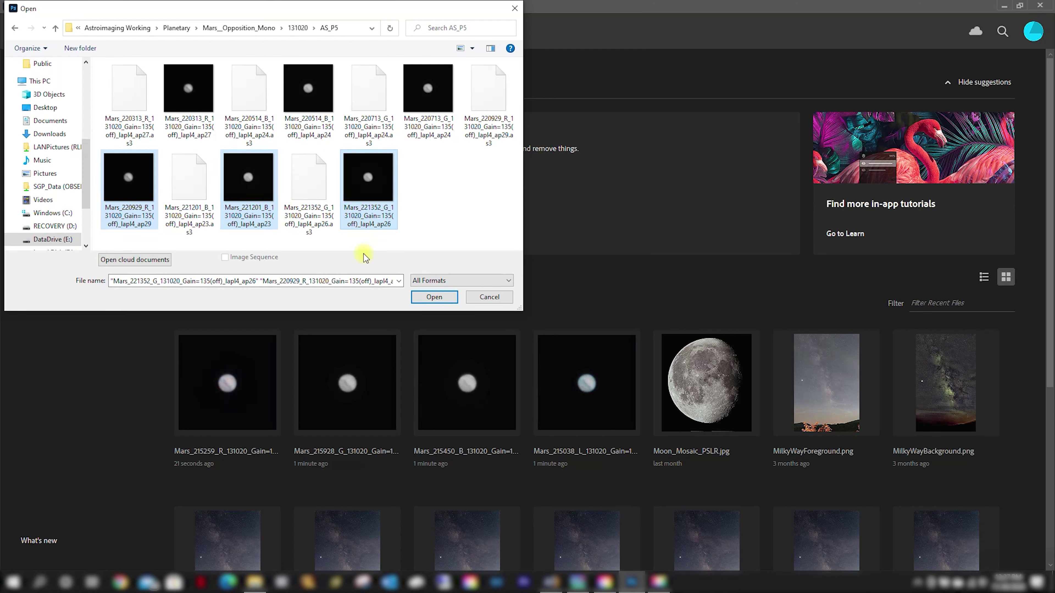
click(435, 297)
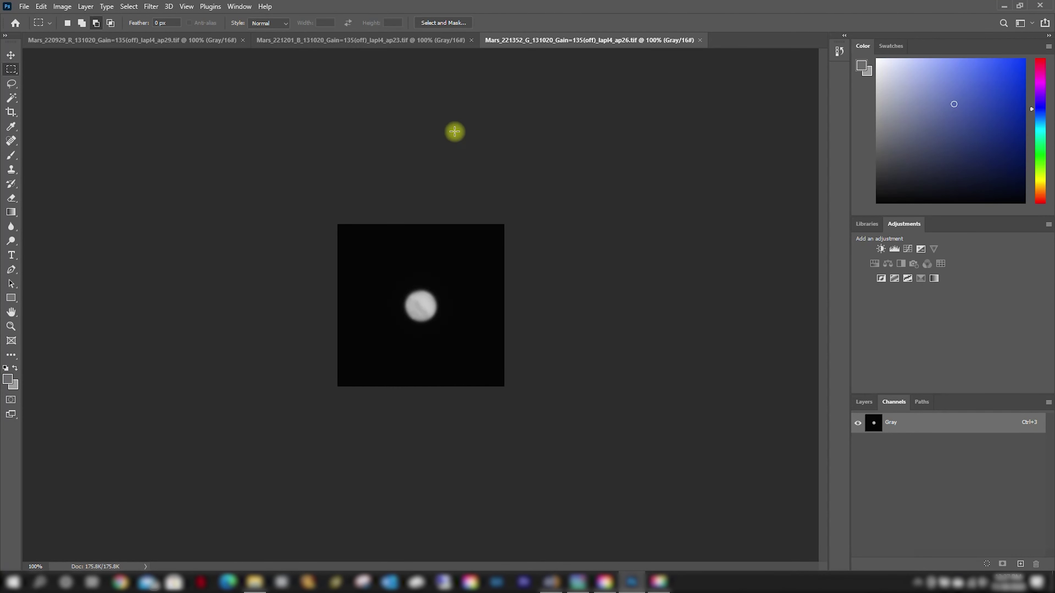
Convert the red stack Mars_220929_R to RGB Color mode and hide its Red and Green channels.
click(120, 43)
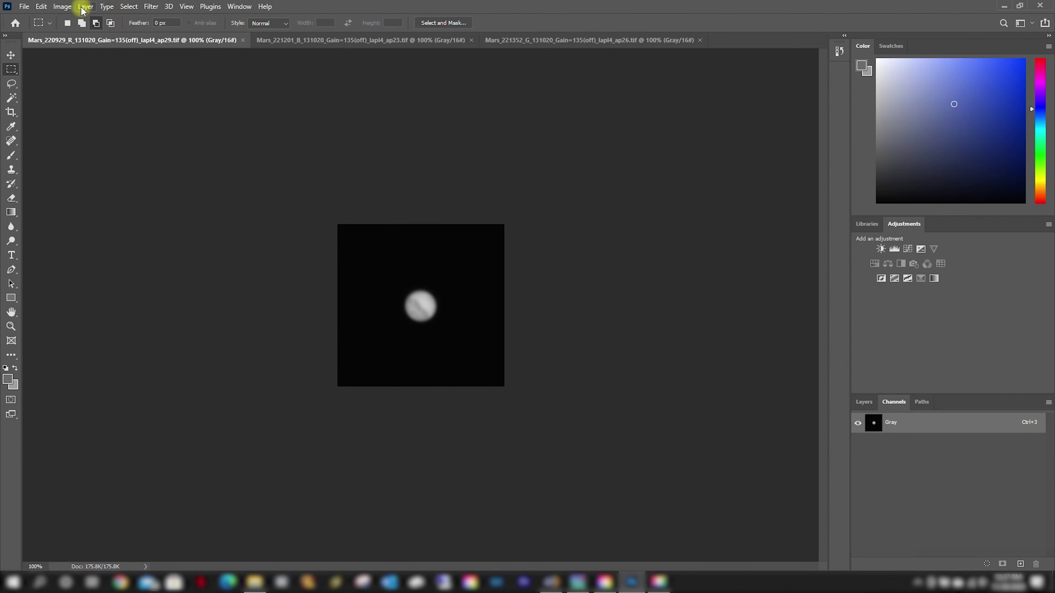
click(66, 6)
mouse_move(125, 18)
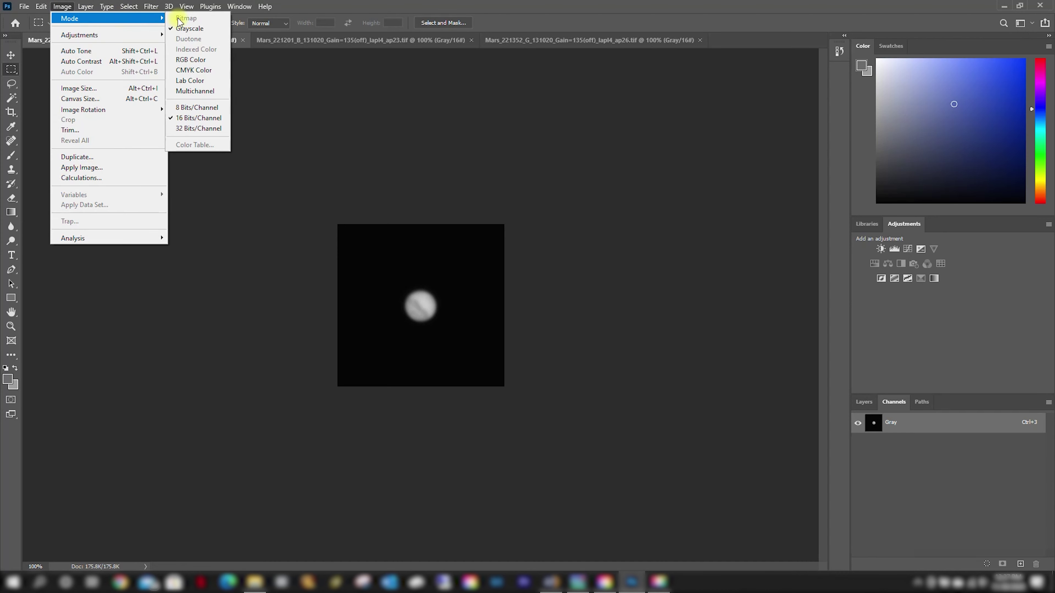
click(189, 60)
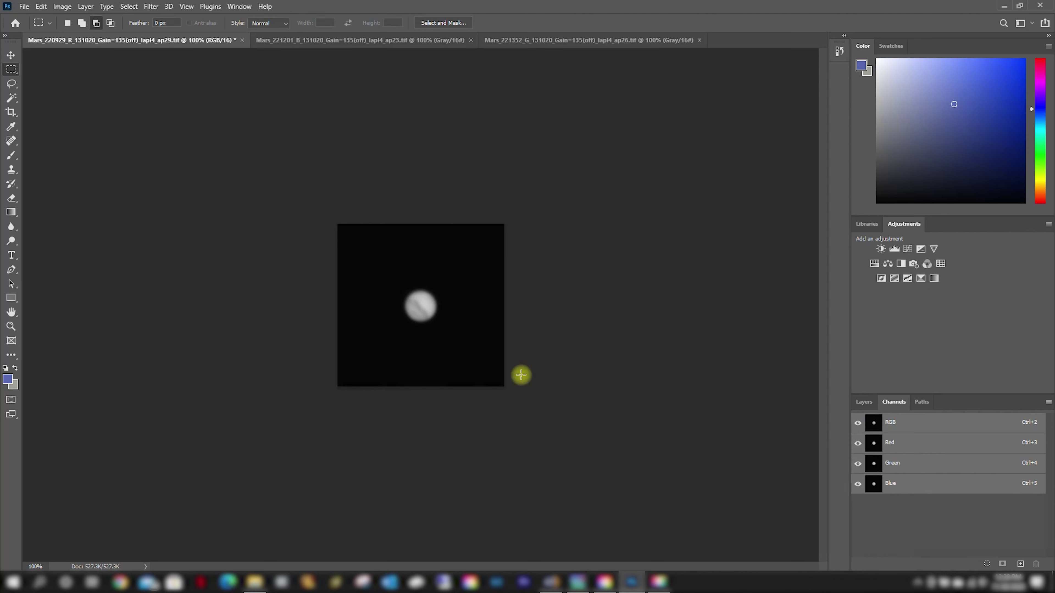
click(858, 464)
click(858, 443)
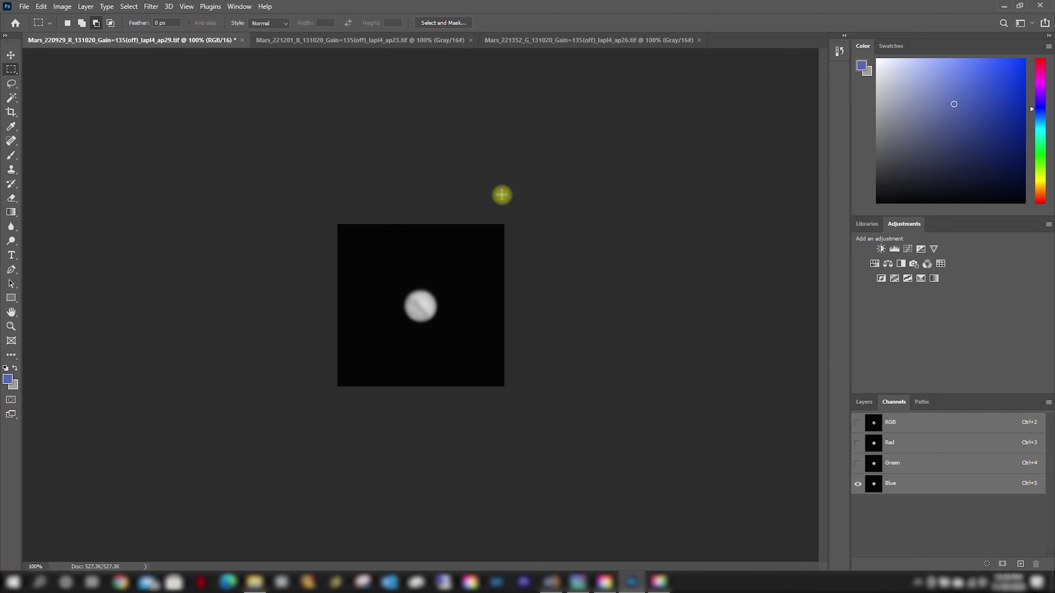
Copy the whole blue stack image Mars_221201_B and paste it into the Mars_220929_R document.
click(357, 39)
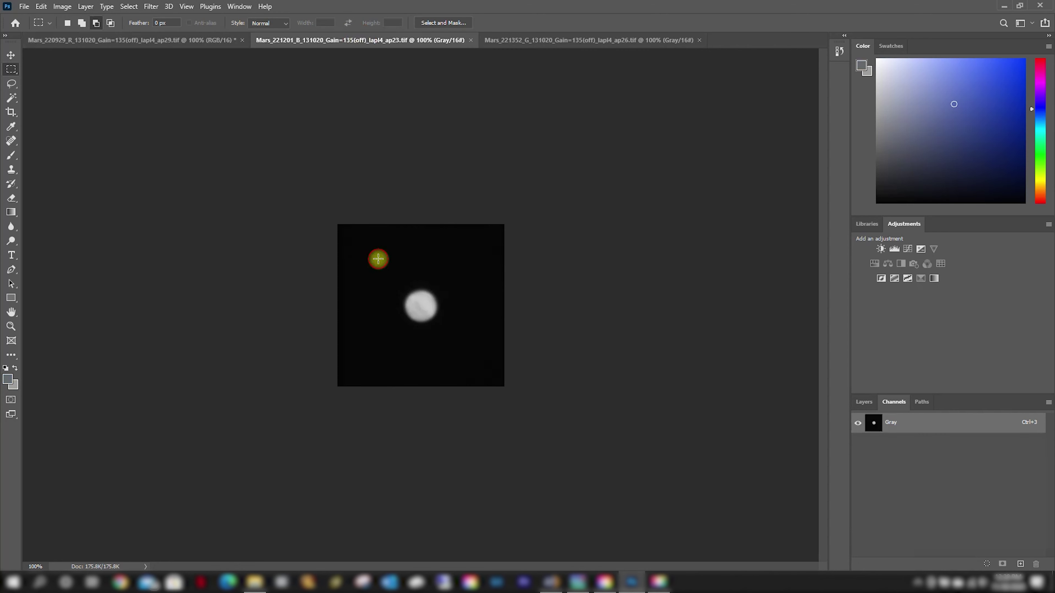
key(ctrl+a)
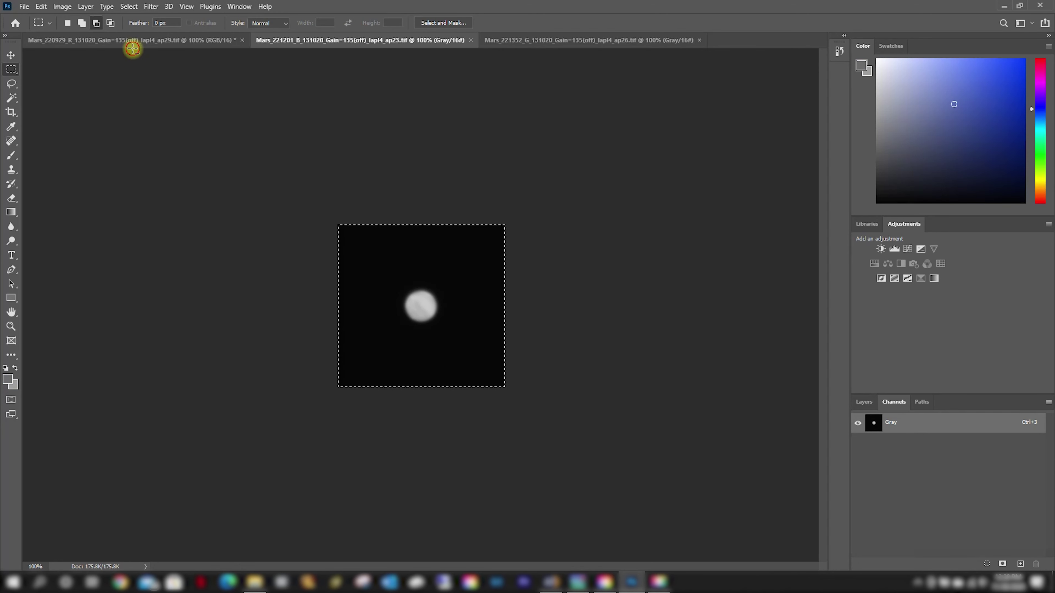
click(137, 40)
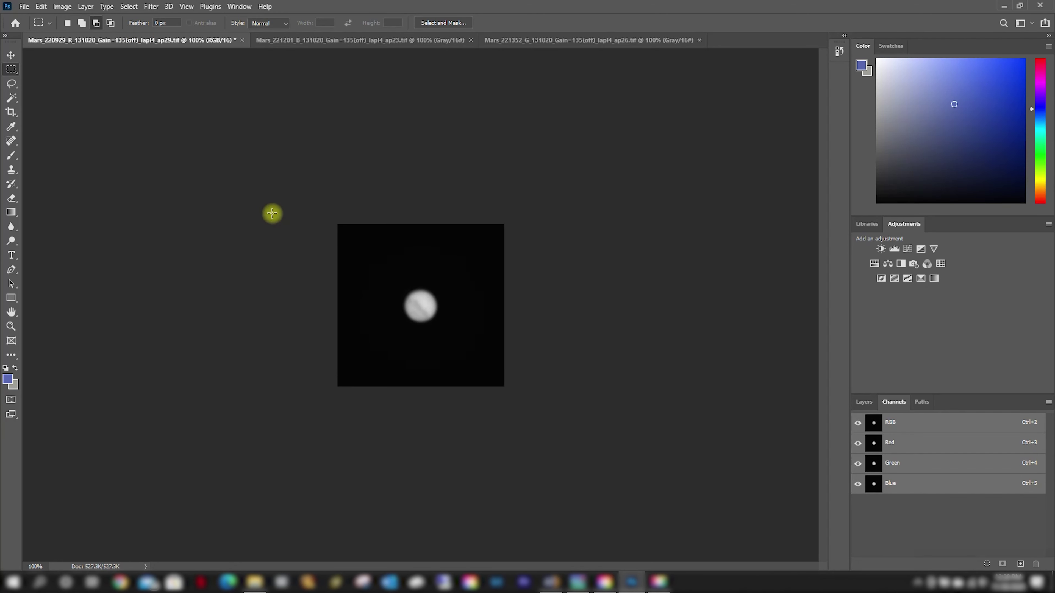
key(ctrl+v)
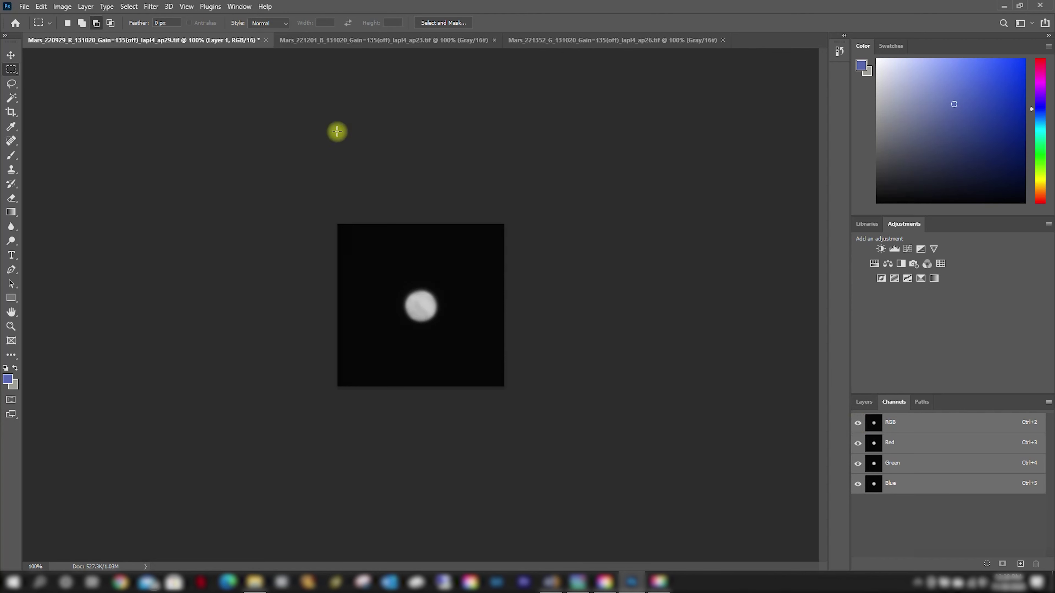
Close Mars_220929_R with its changes saved as an uncompressed TIFF, and close the blue and green stacks.
click(266, 40)
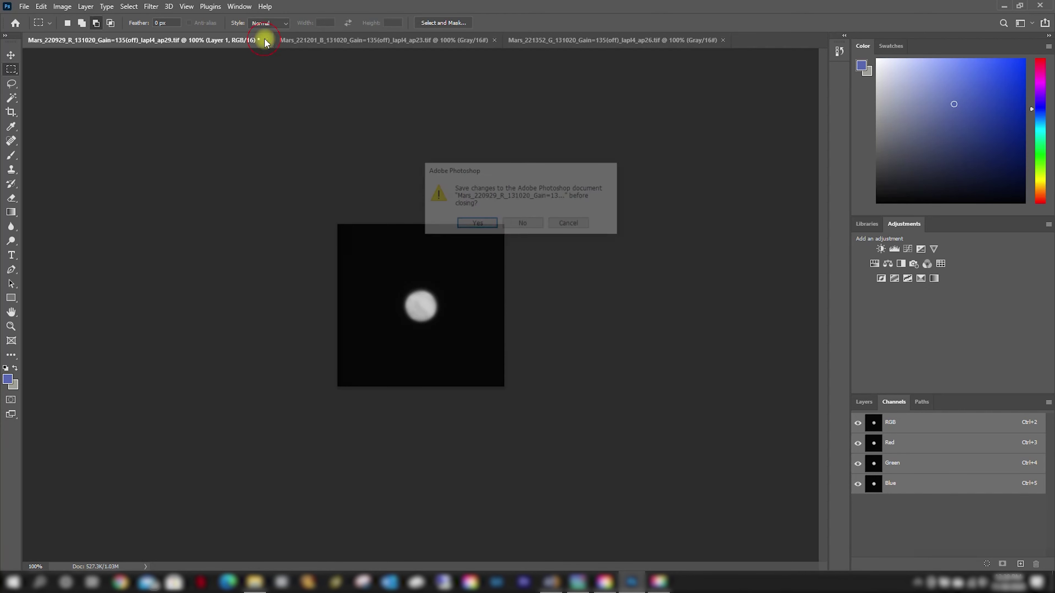
click(484, 229)
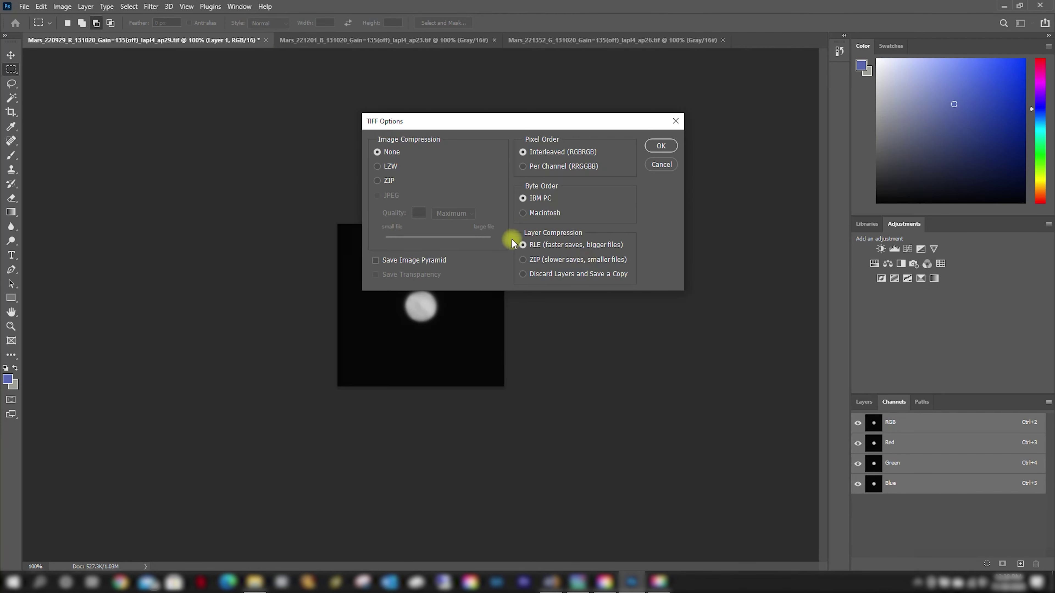
click(663, 154)
click(243, 40)
click(243, 40)
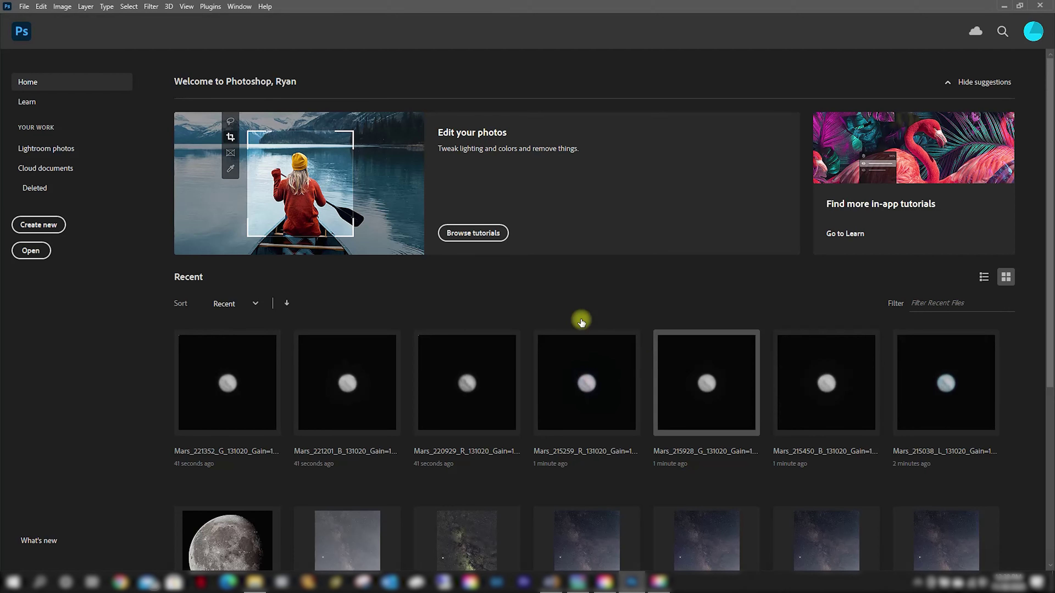
Open the stacks Mars_220929_R, Mars_221201_B and Mars_221352_G together from the AS_P5 folder.
click(31, 251)
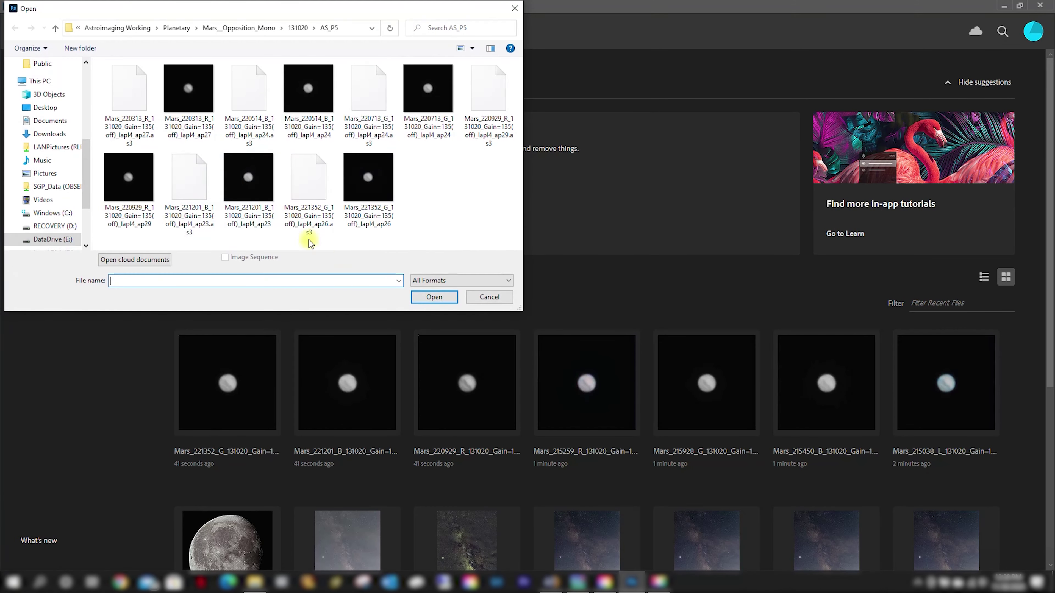
click(130, 185)
ctrl+click(248, 177)
ctrl+click(368, 176)
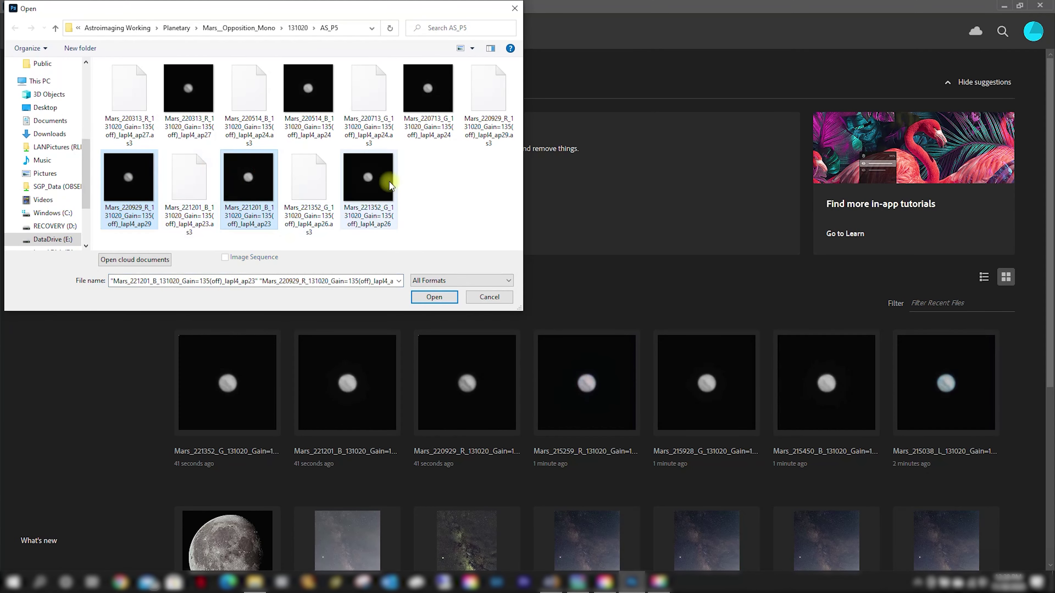
click(434, 297)
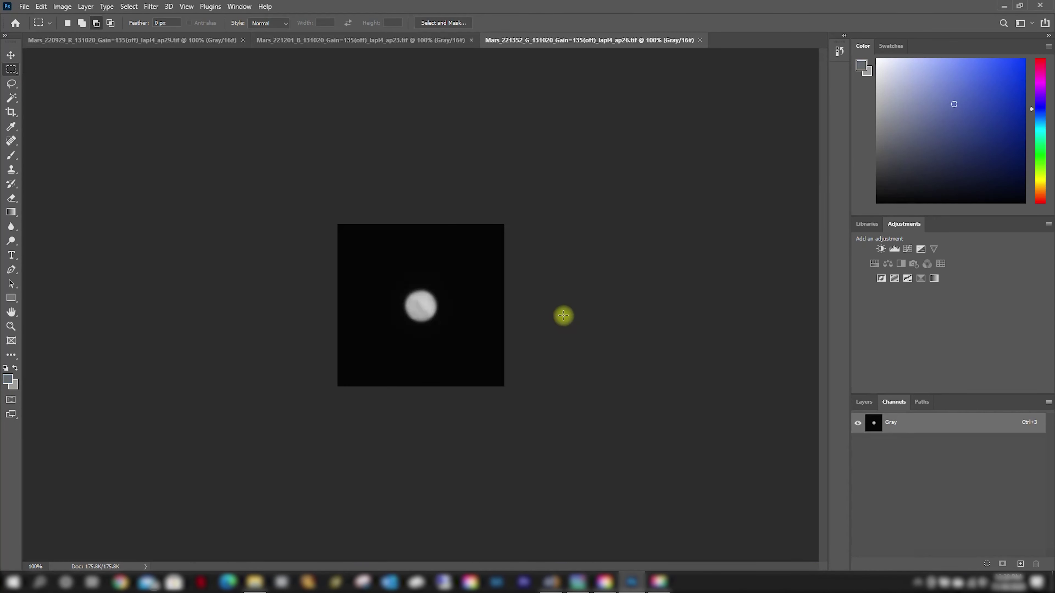
Convert the red stack Mars_220929_R from grayscale to RGB Color mode.
click(106, 40)
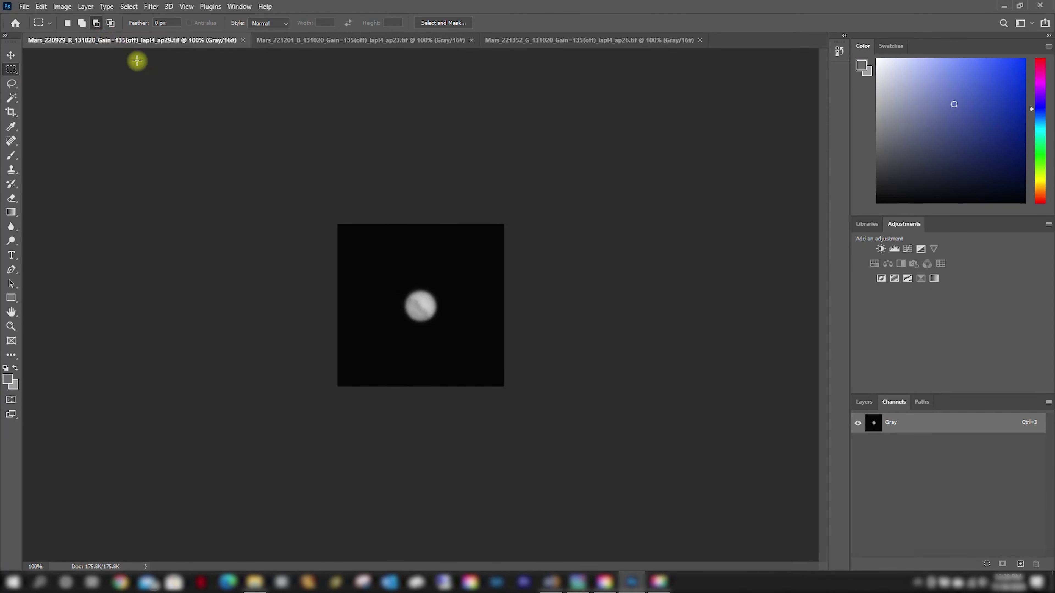
click(64, 7)
mouse_move(125, 19)
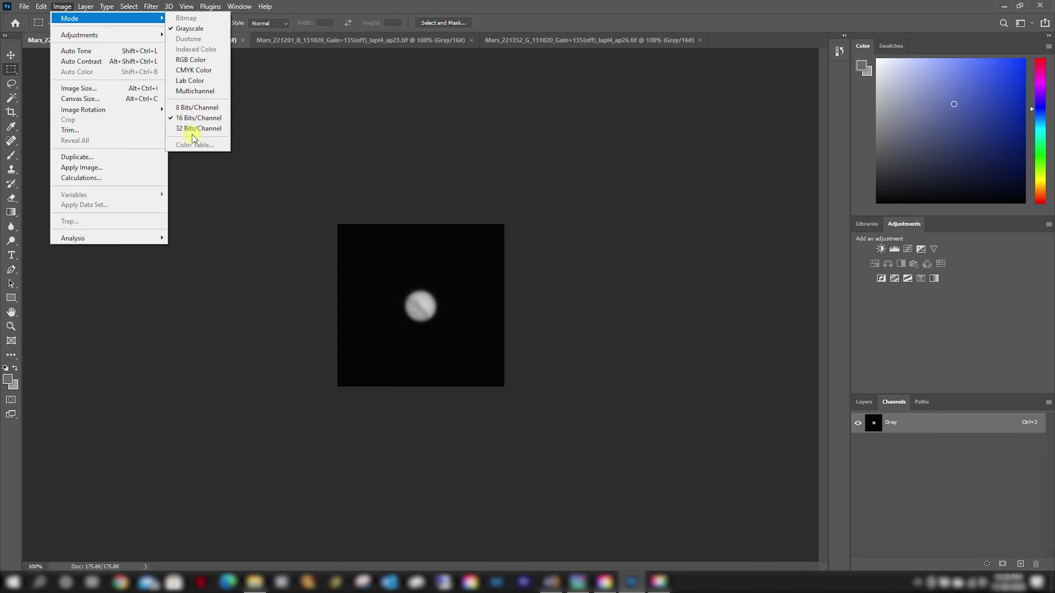
click(196, 59)
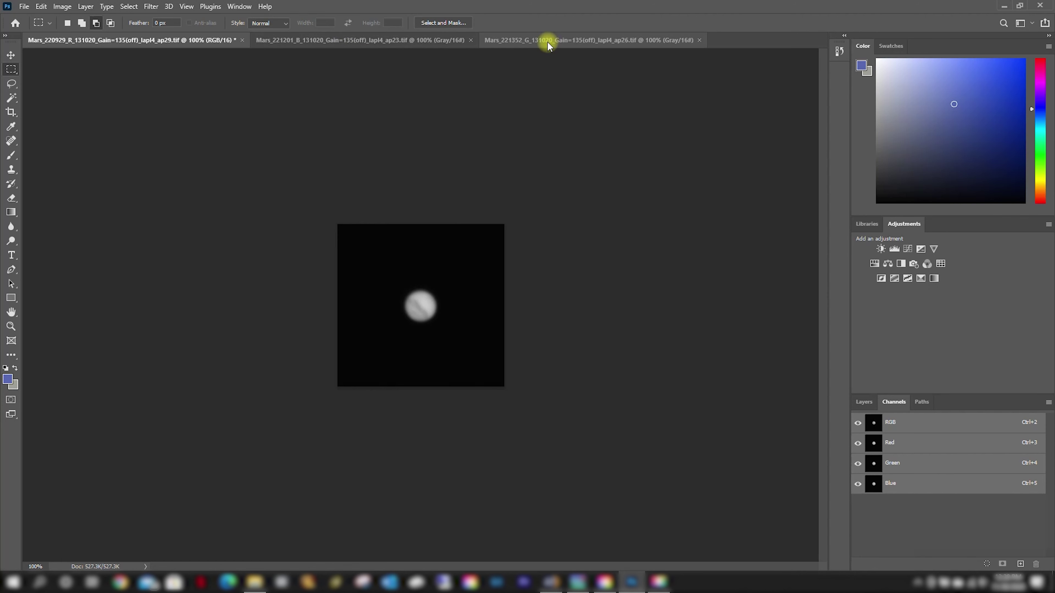
Copy the whole blue stack Mars_221201_B and paste it into only the Blue channel of Mars_220929_R.
click(353, 41)
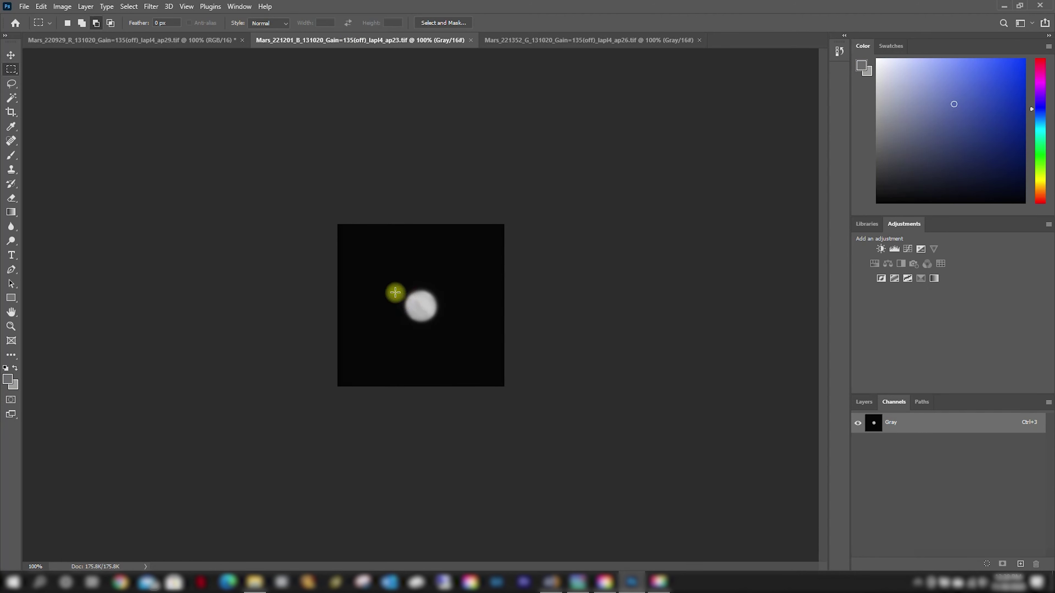
key(ctrl+a)
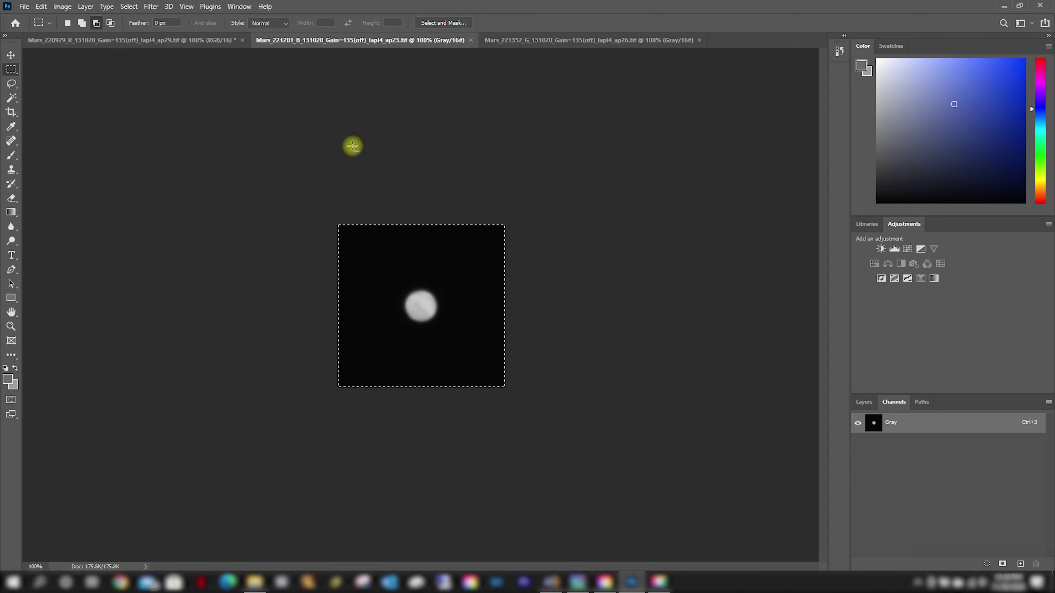
click(123, 40)
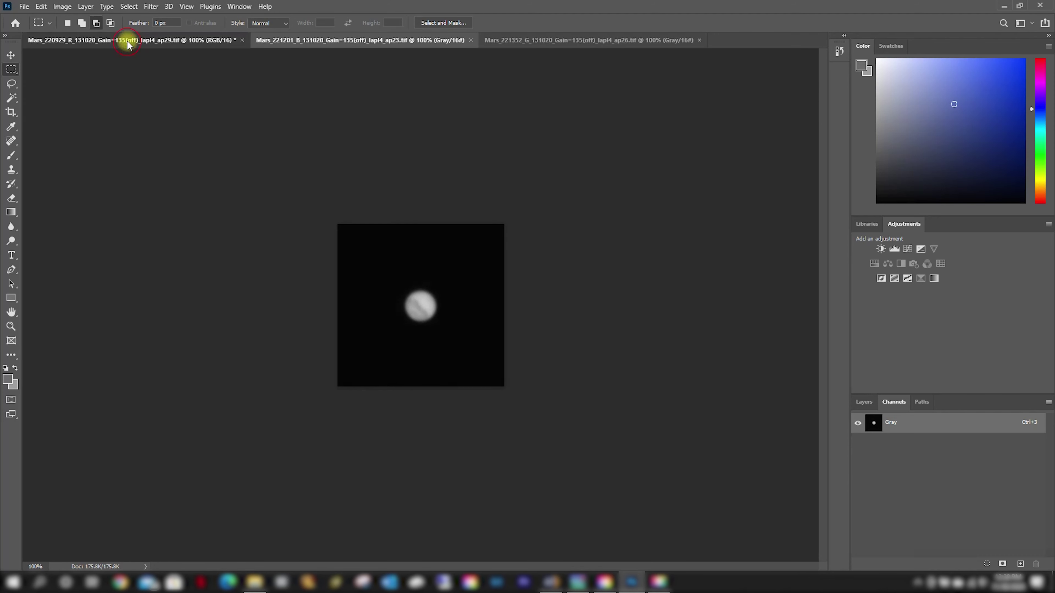
click(857, 443)
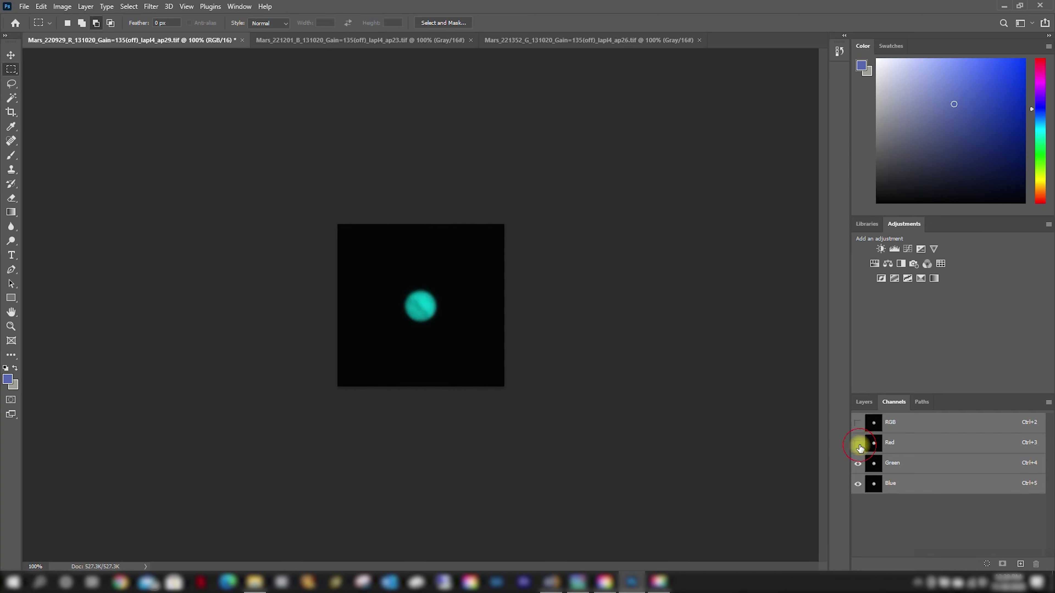
click(857, 463)
click(942, 483)
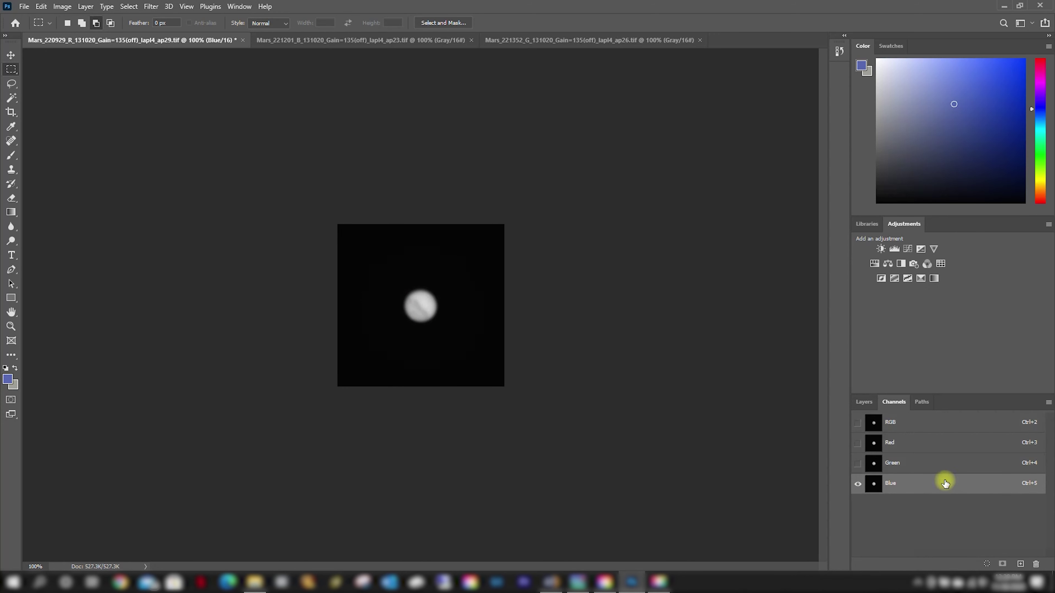
key(ctrl+a)
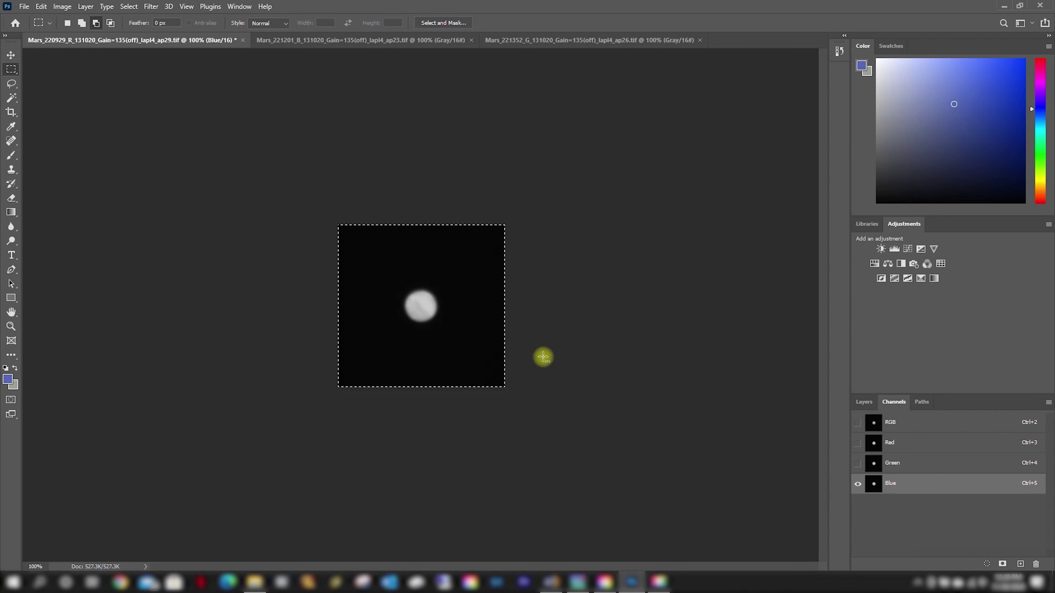
Copy the whole green stack Mars_221352_G into only the Green channel of Mars_220929_R, and show all RGB channels.
click(567, 40)
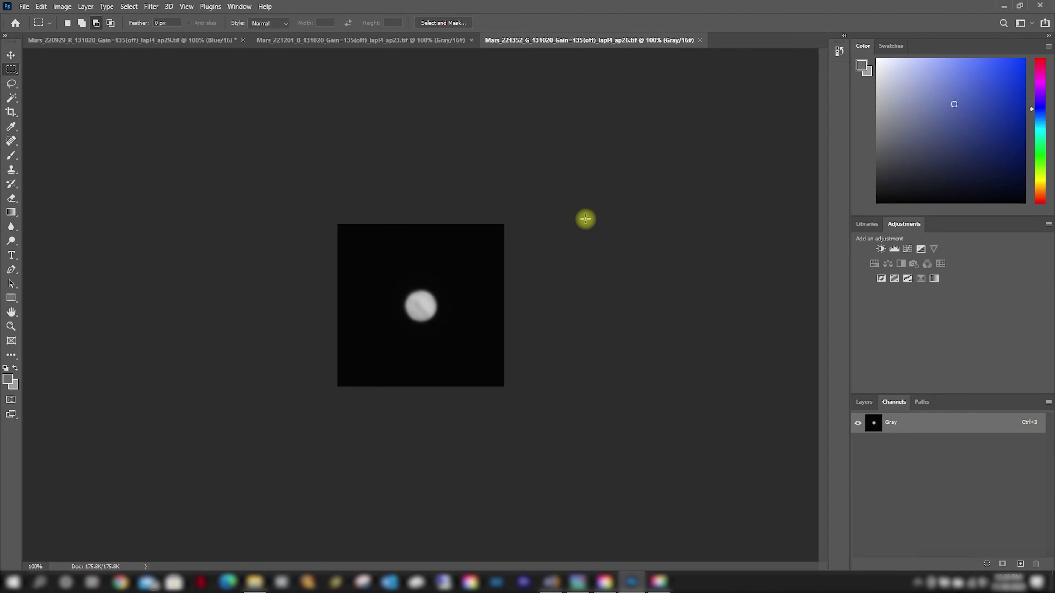
key(ctrl+a)
click(117, 41)
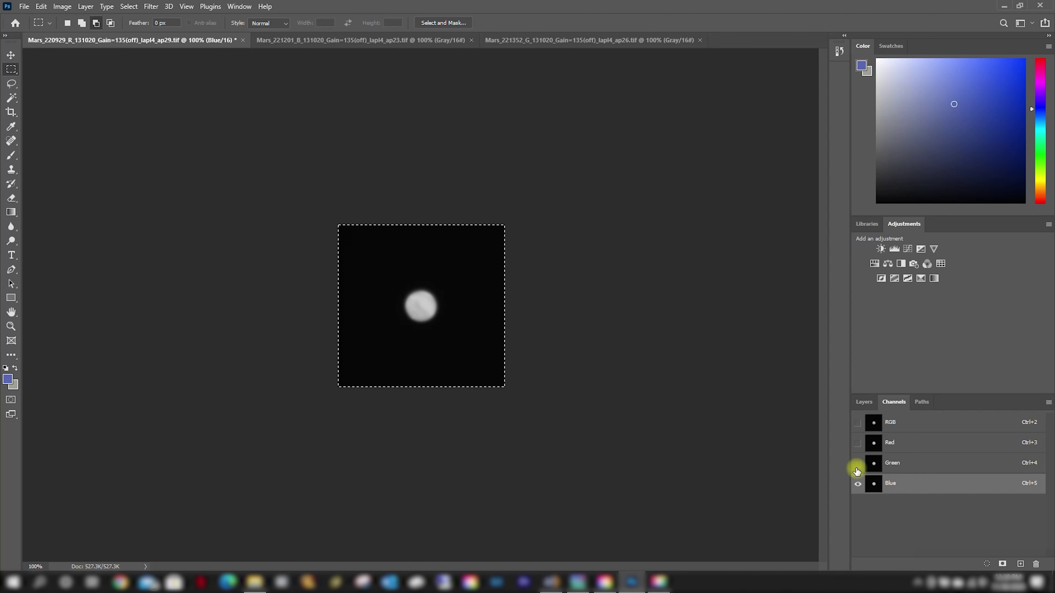
click(856, 464)
click(856, 484)
click(935, 461)
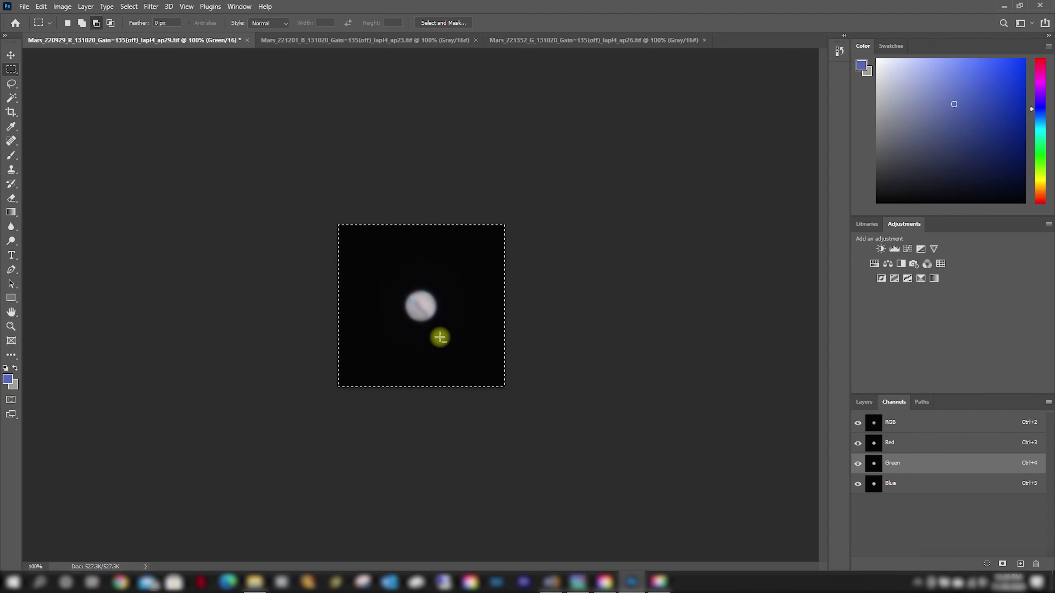
Export the colour image as PNG SER_Mars_220929_R_131020_Gain=135(off)_lapl4_ap29 into PS_Colorized inside AVI_AS_P5, and close the document without saving.
click(23, 6)
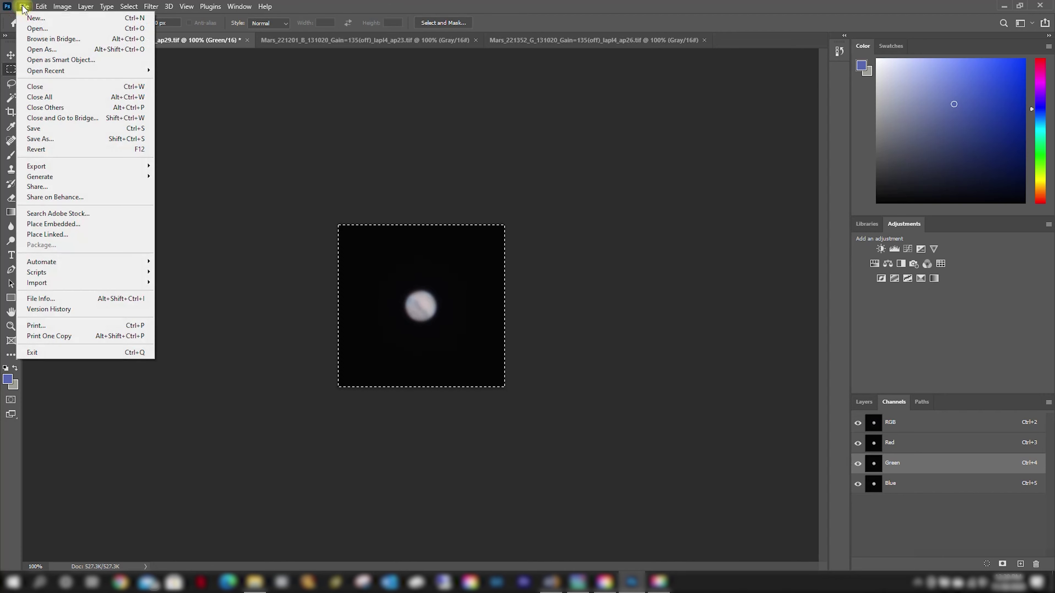
mouse_move(55, 166)
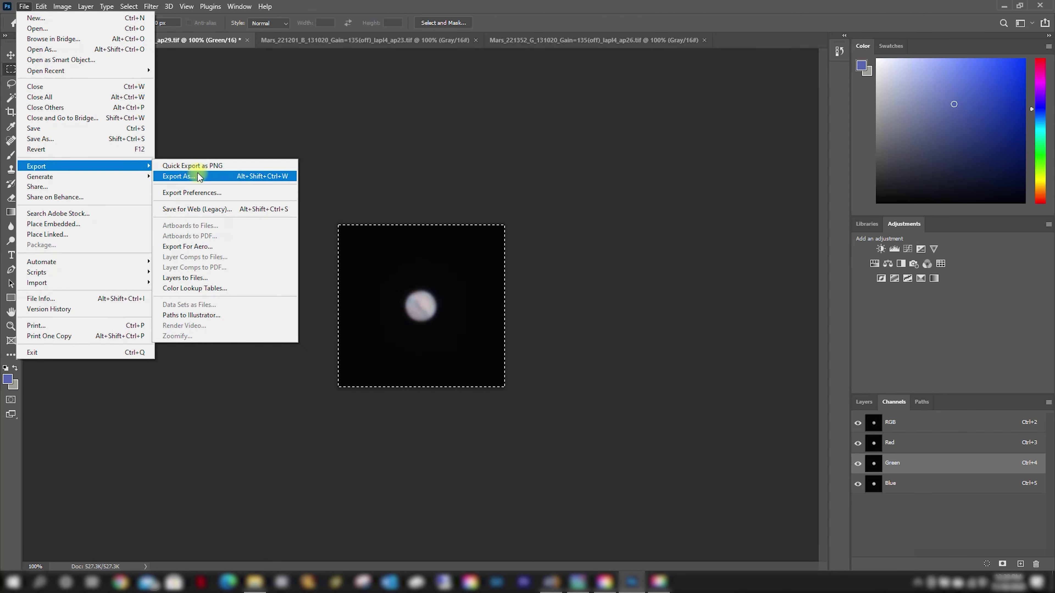
click(211, 166)
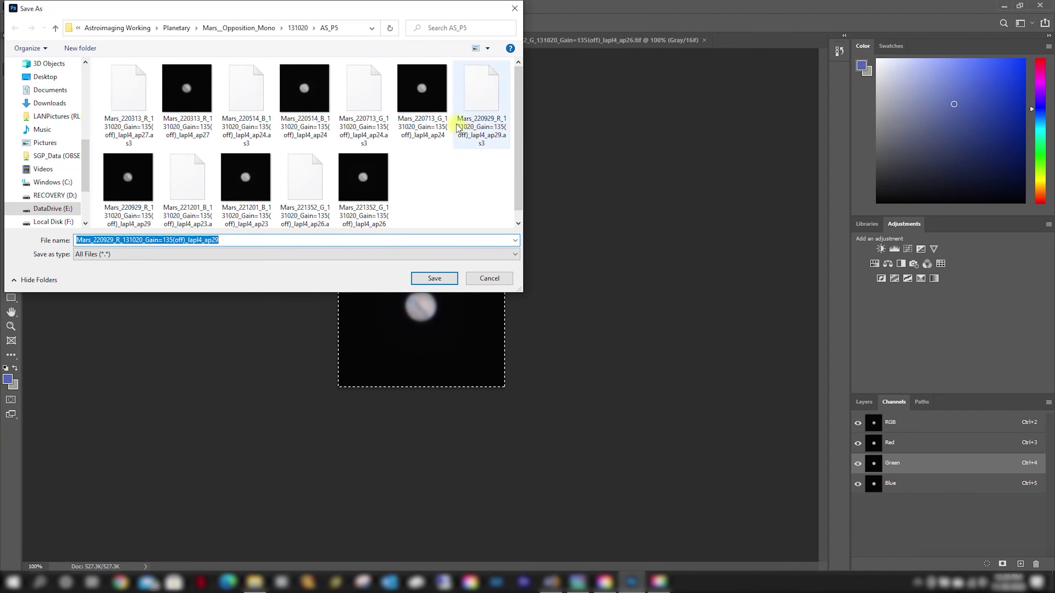
click(298, 29)
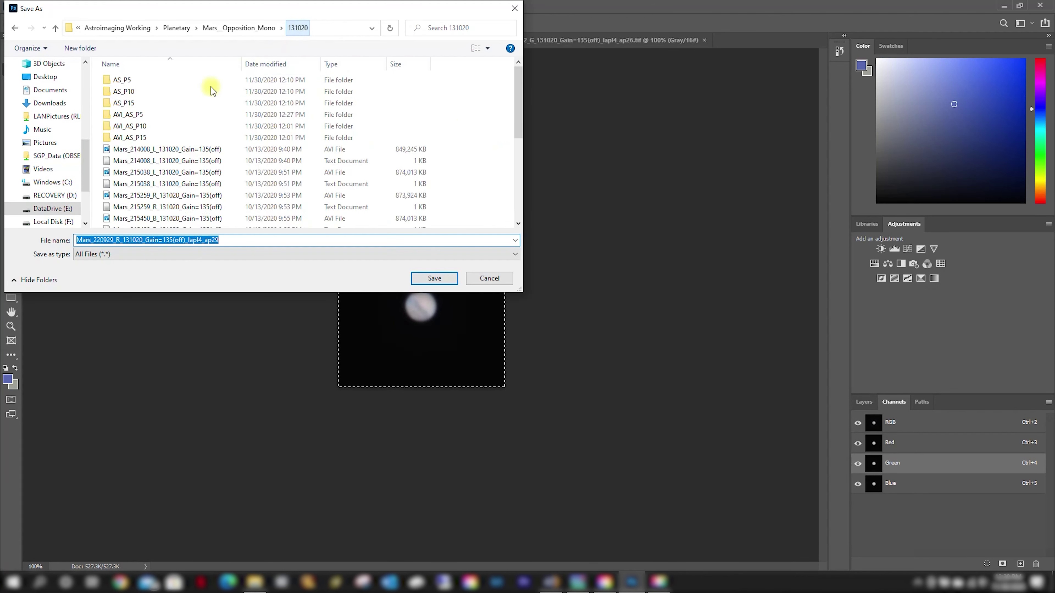
double_click(136, 112)
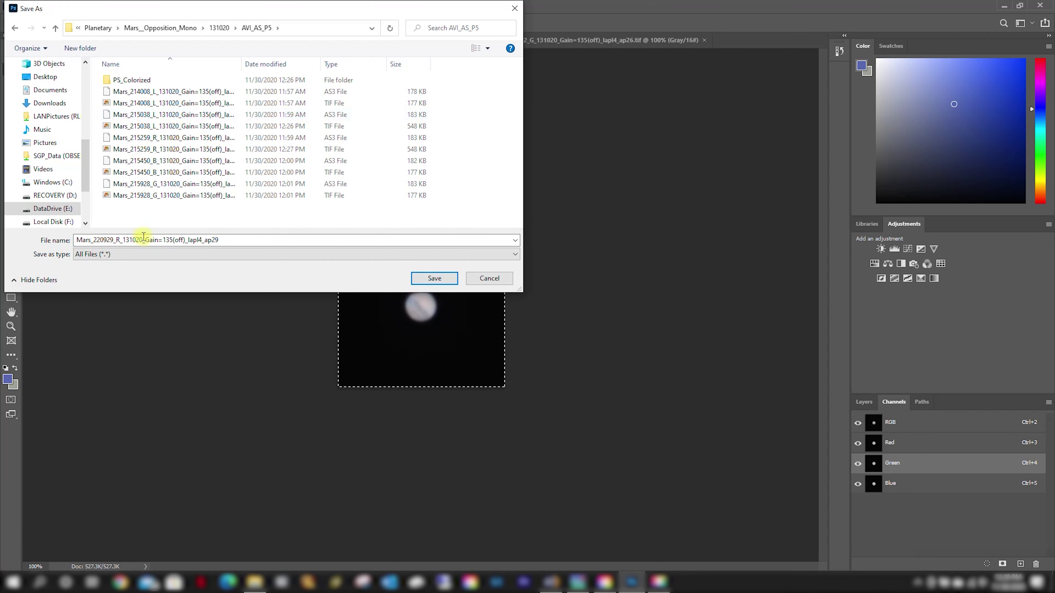
double_click(133, 79)
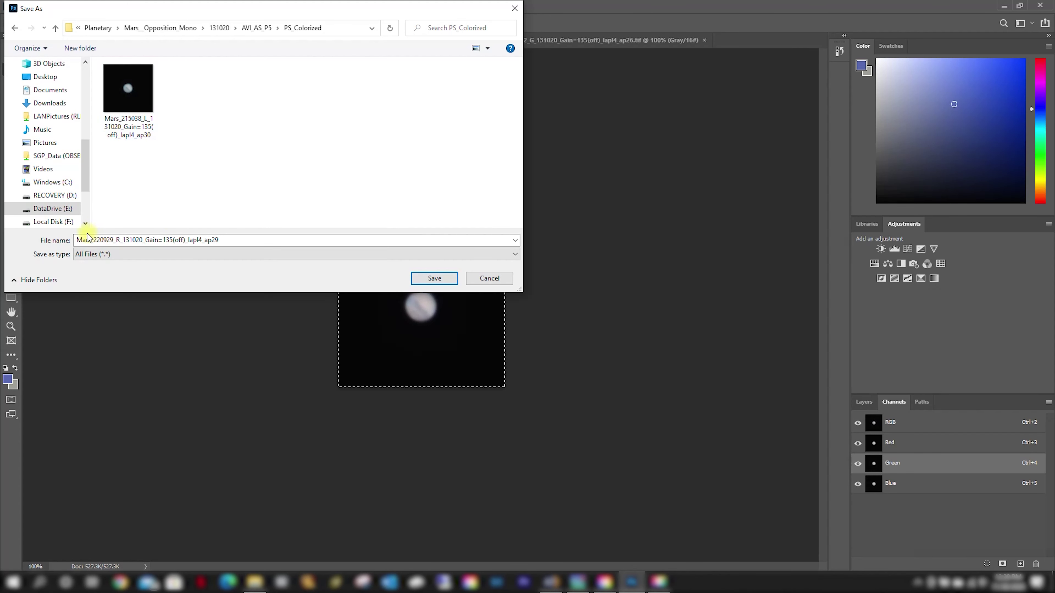
click(78, 241)
click(77, 241)
click(77, 240)
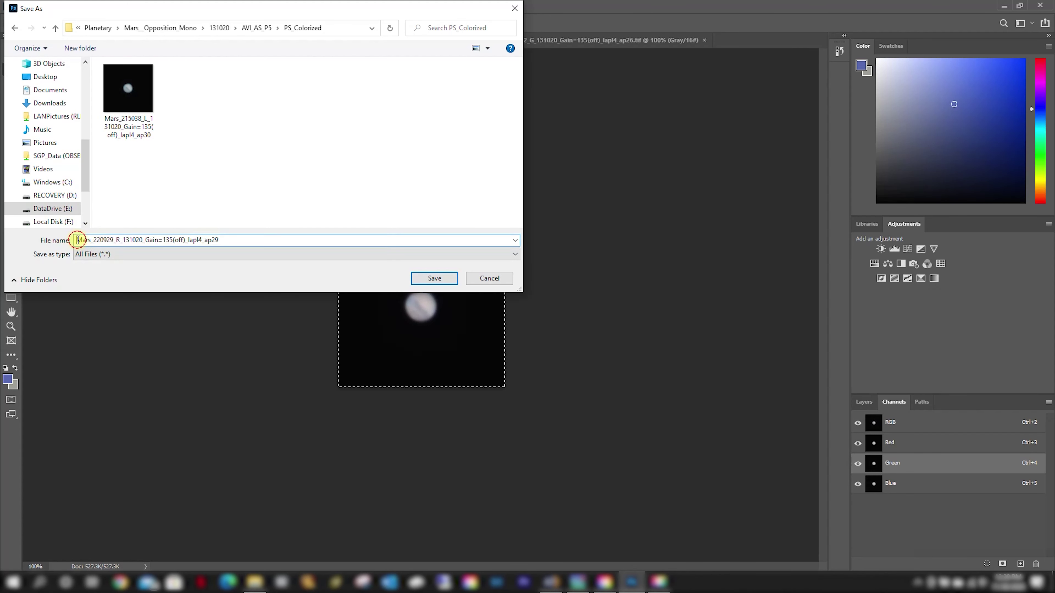
text(SER_)
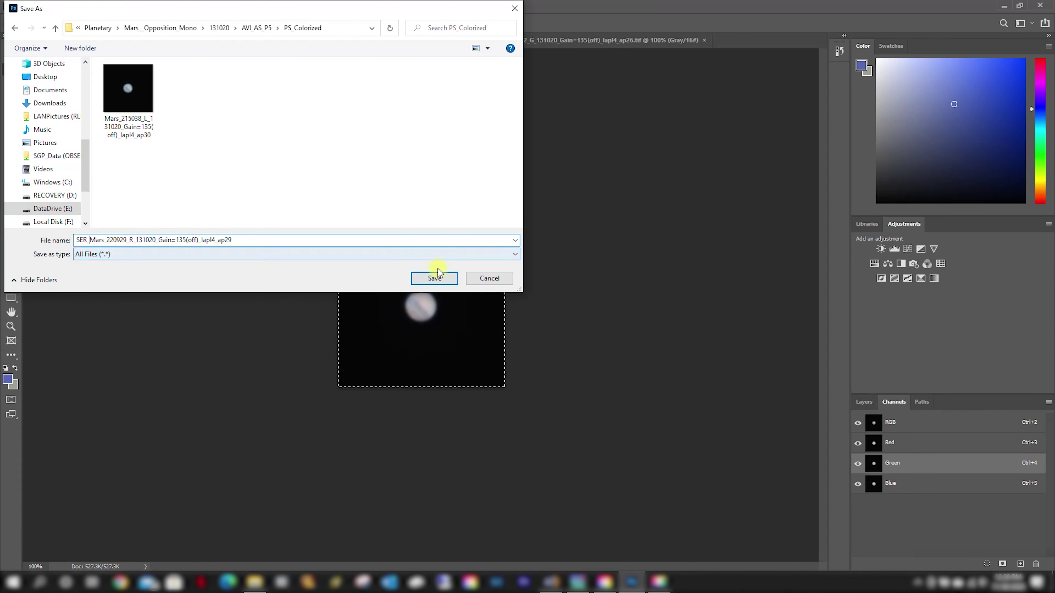
click(434, 278)
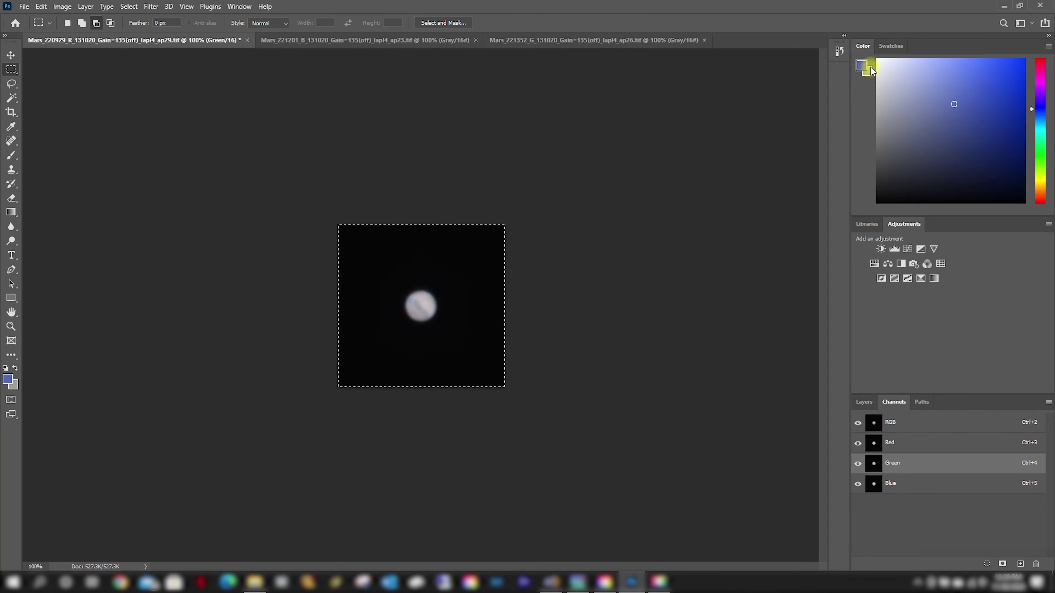
click(247, 39)
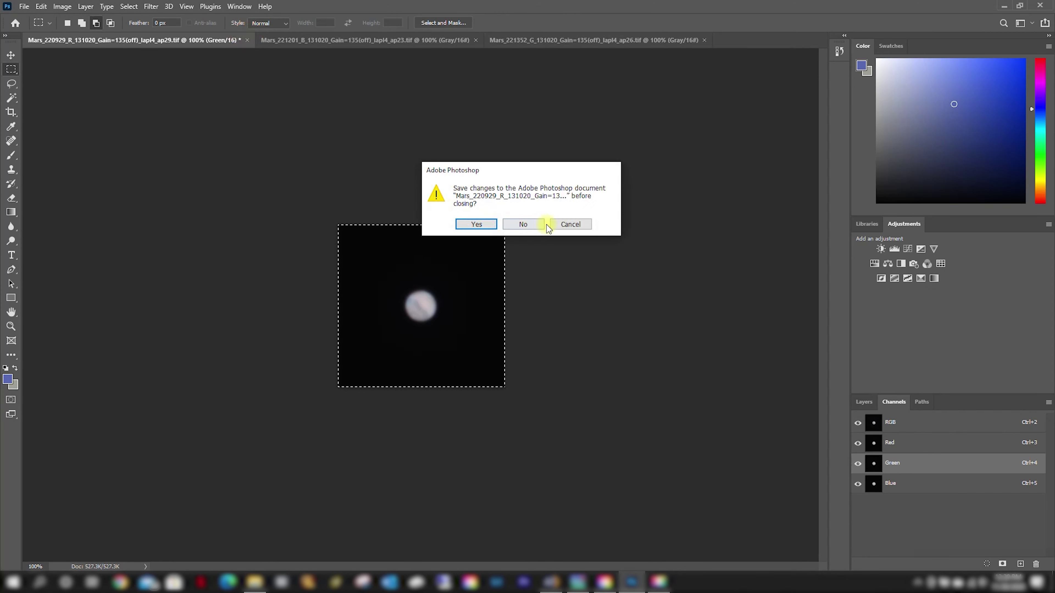
click(524, 220)
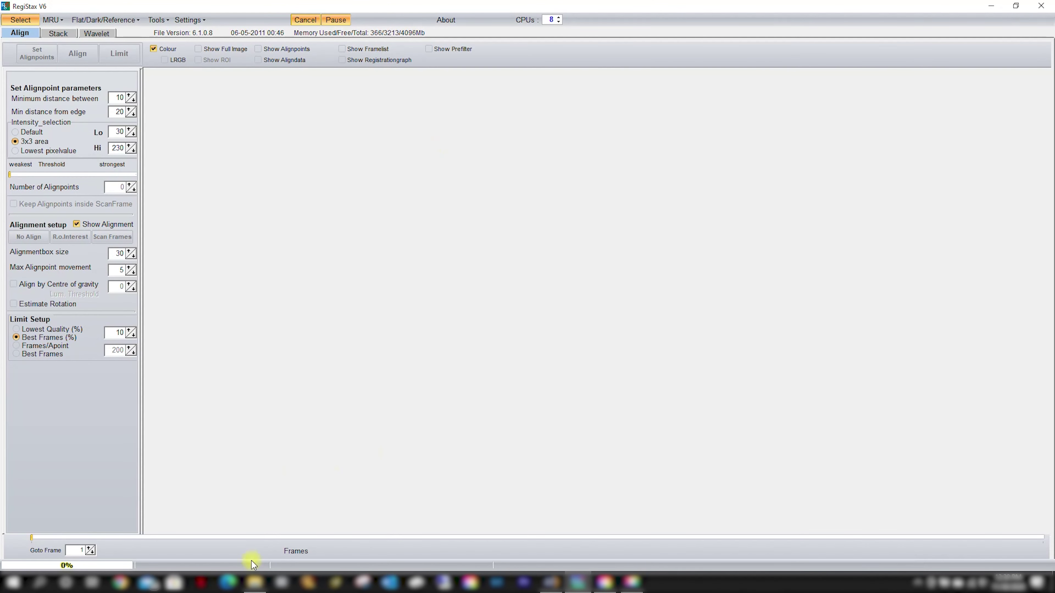
Switch to File Explorer, open the PS_Colorized folder and compare the two colour Mars images in Photos.
click(254, 581)
double_click(85, 88)
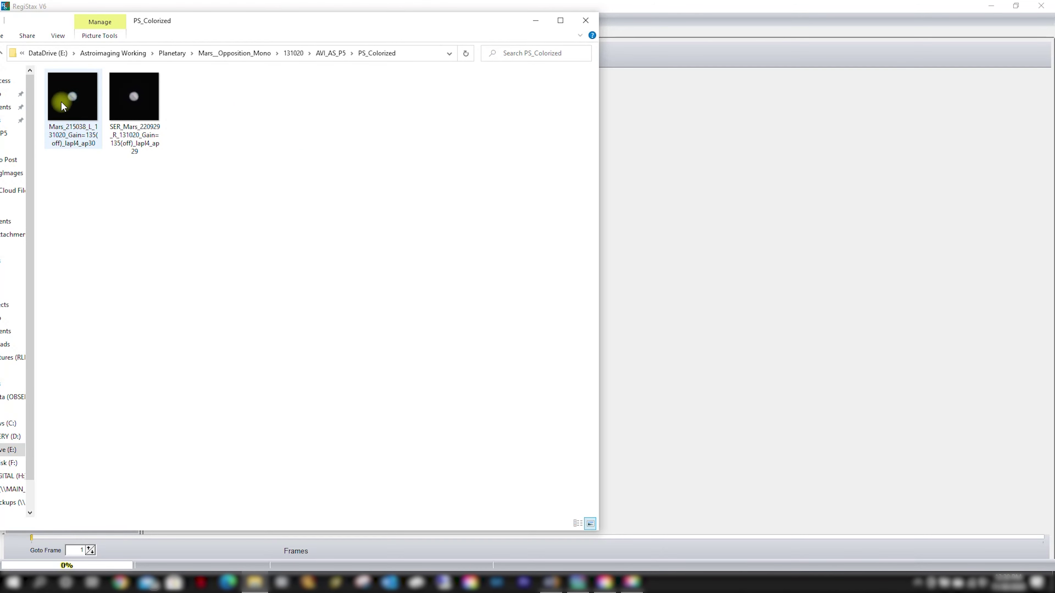
drag(154, 24, 673, 177)
double_click(534, 250)
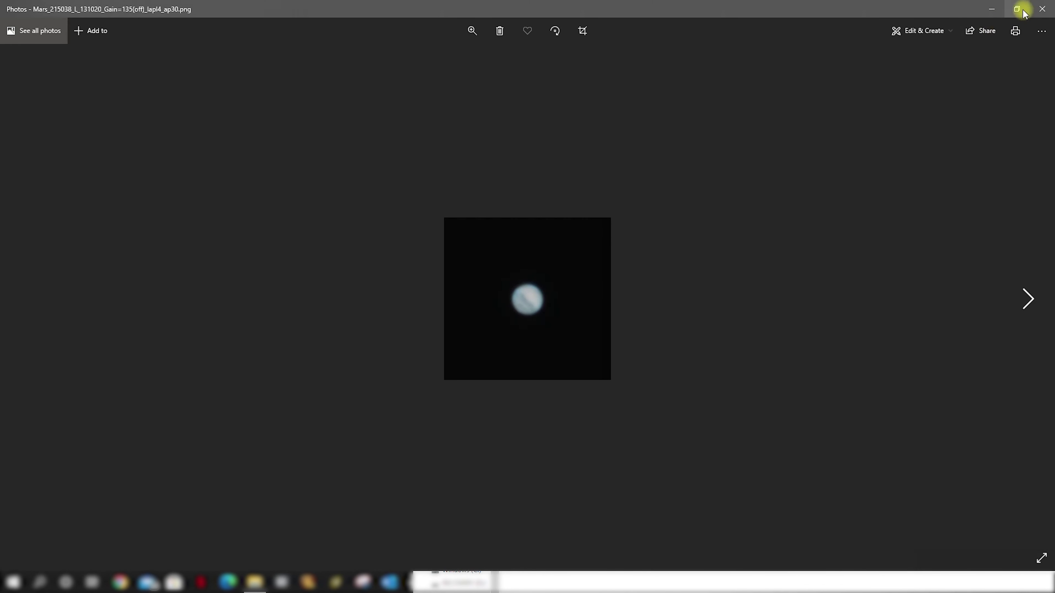
click(1032, 299)
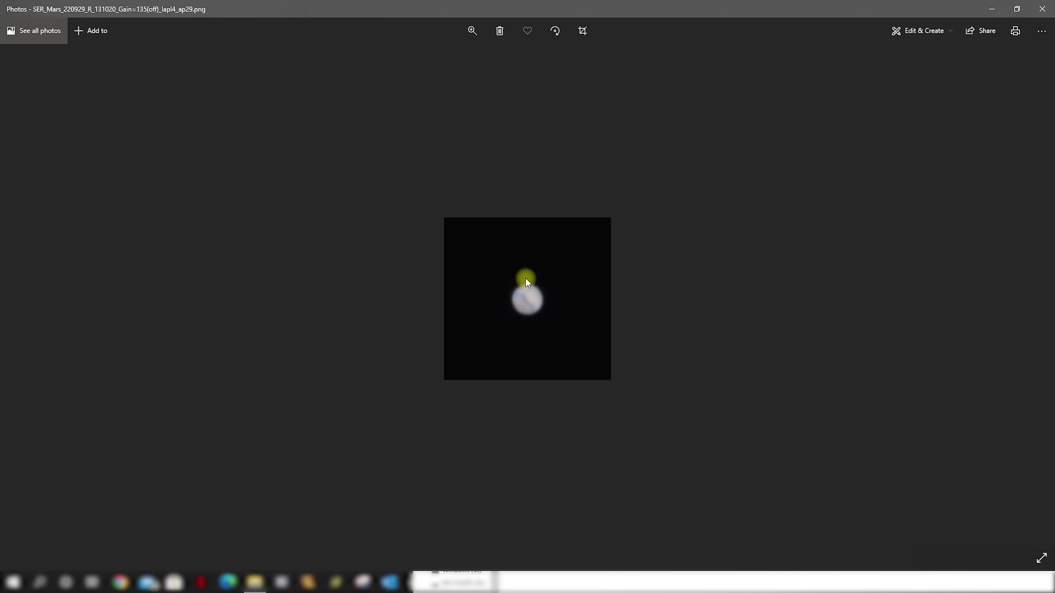
click(1043, 8)
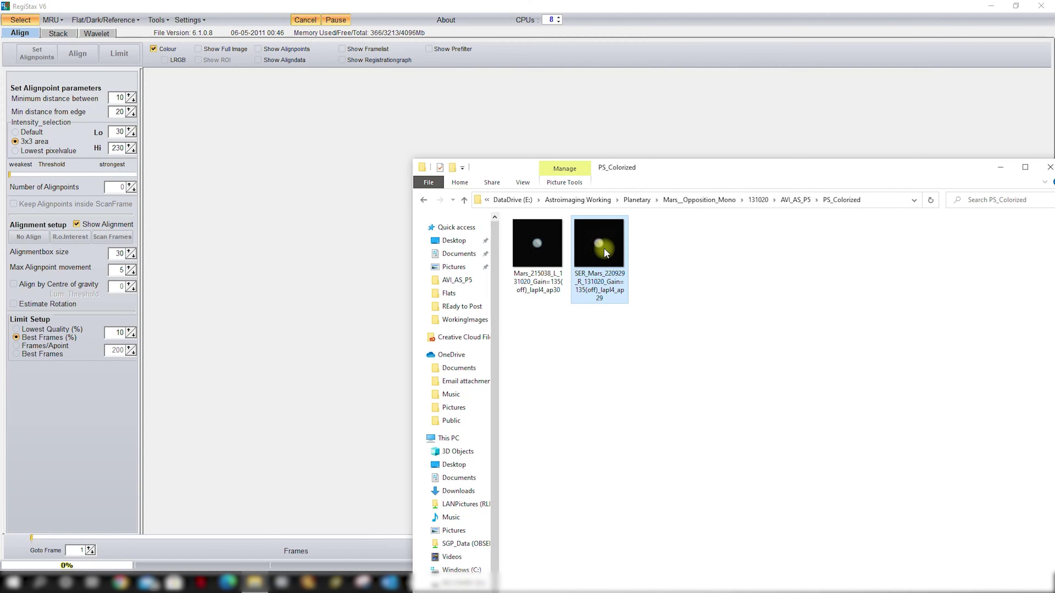
Load the SER_Mars_220929_R PNG from PS_Colorized into RegiStax for wavelet processing and open the scheme file browser.
click(46, 21)
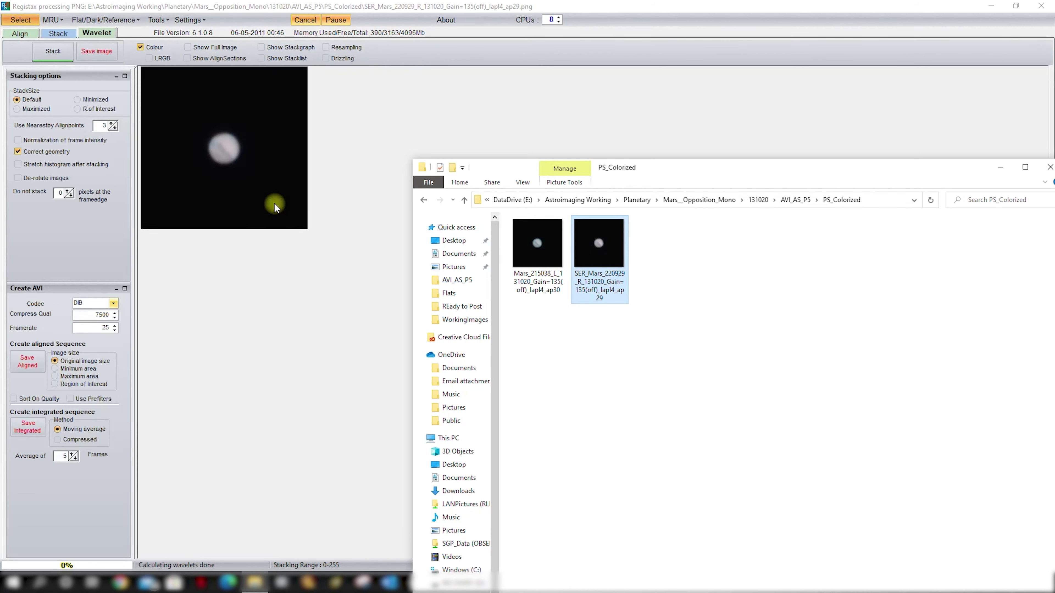
click(275, 379)
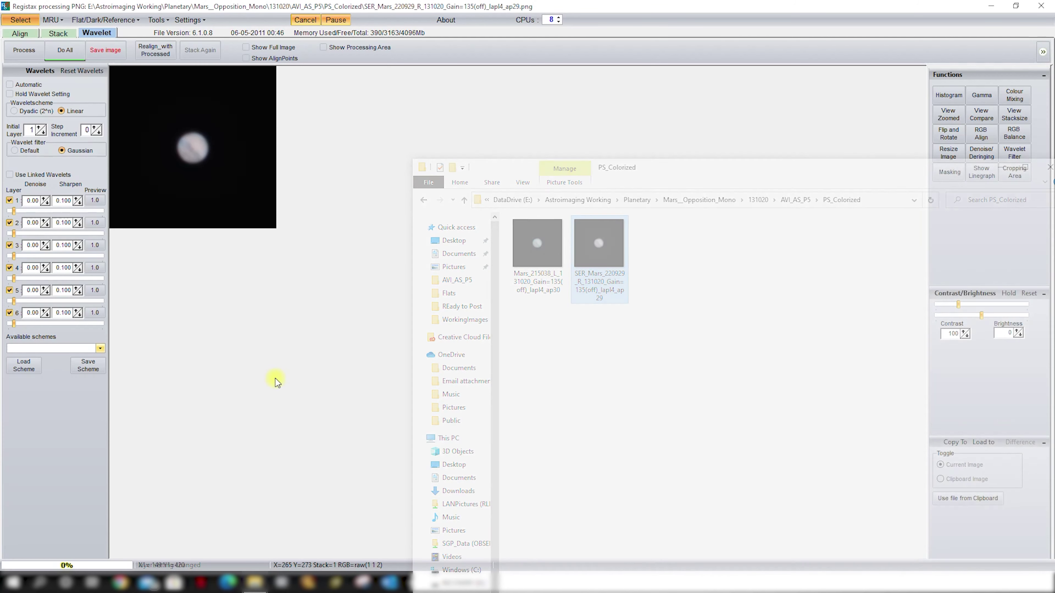
click(24, 365)
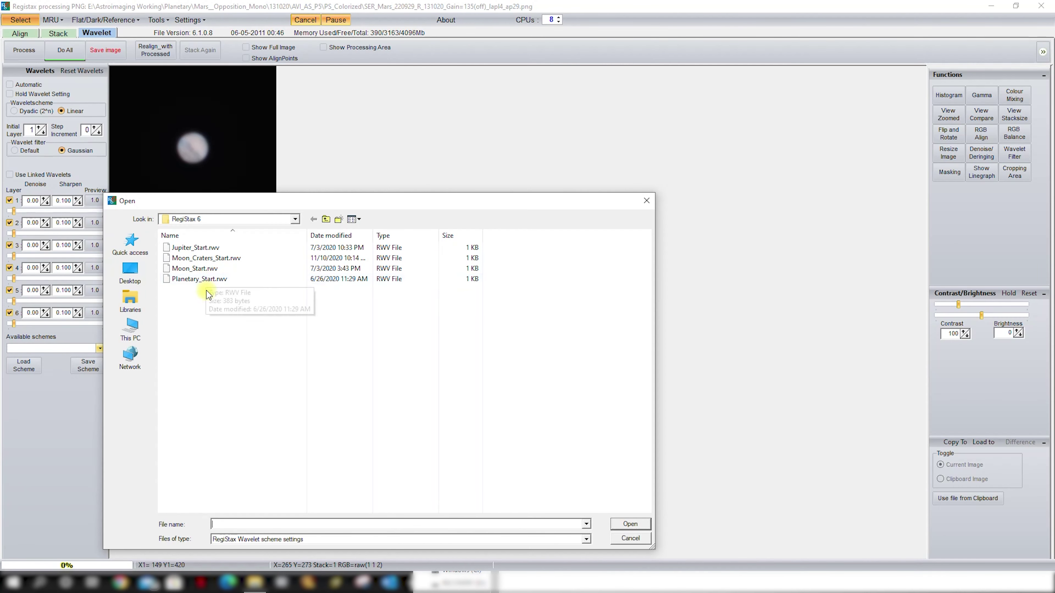
Try the Planetary_Start.rwv wavelet scheme, lower layer 6 to about 1.1, and reset the wavelets.
click(208, 280)
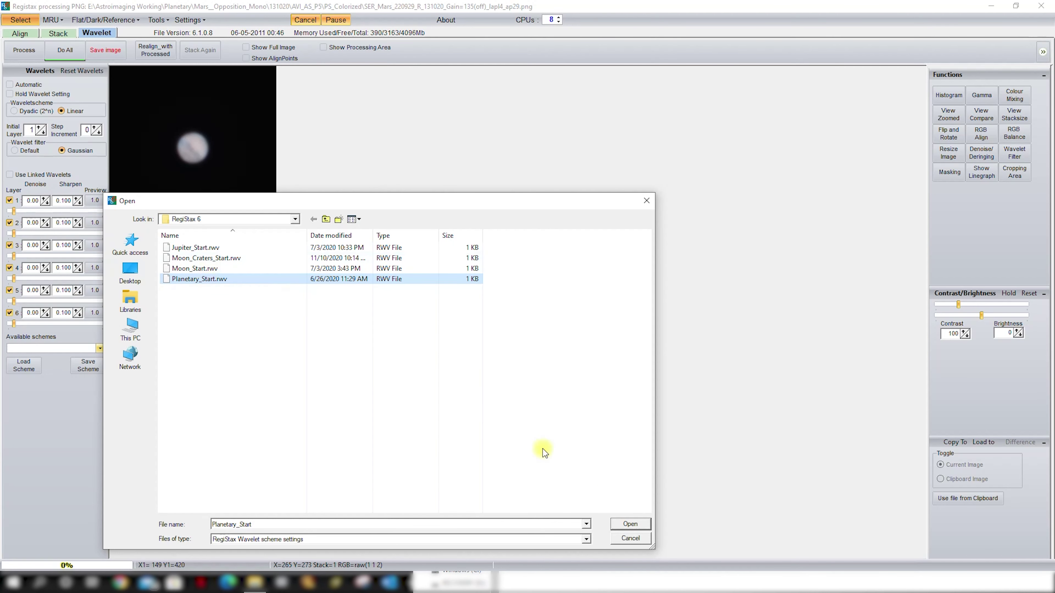
click(630, 524)
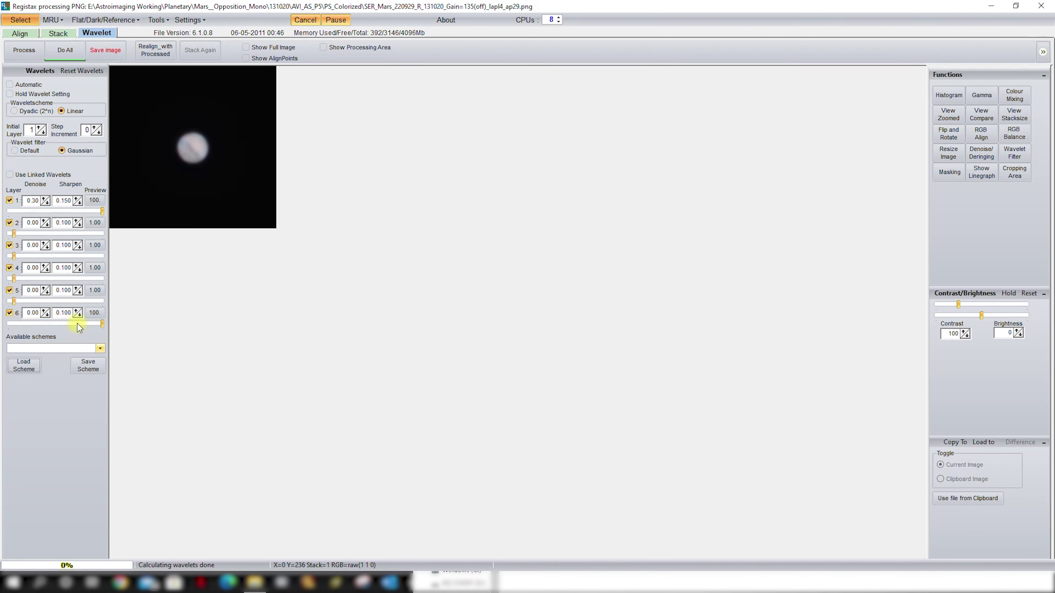
drag(101, 324, 25, 325)
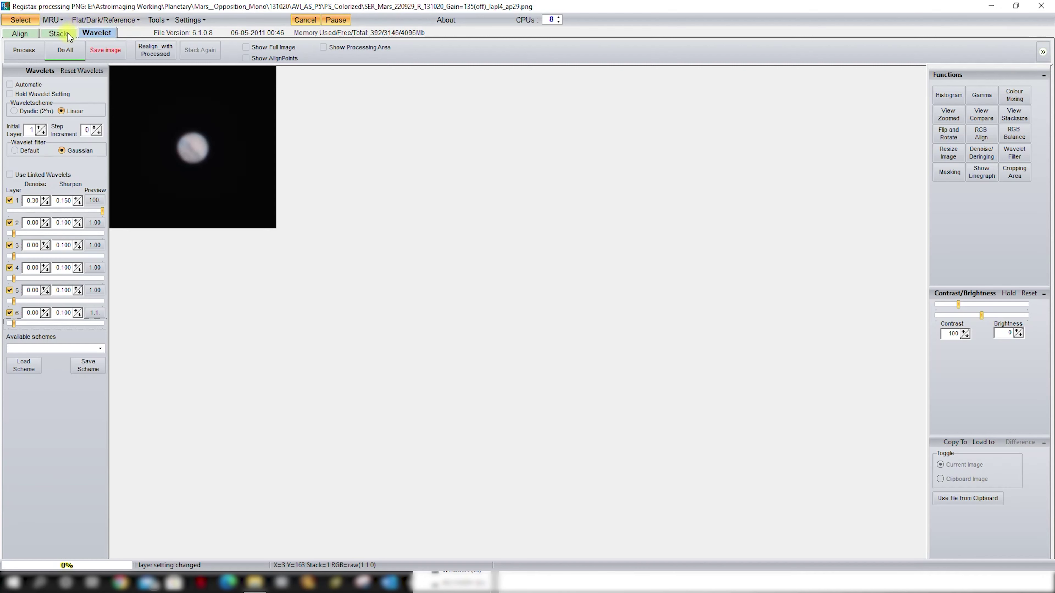
click(82, 71)
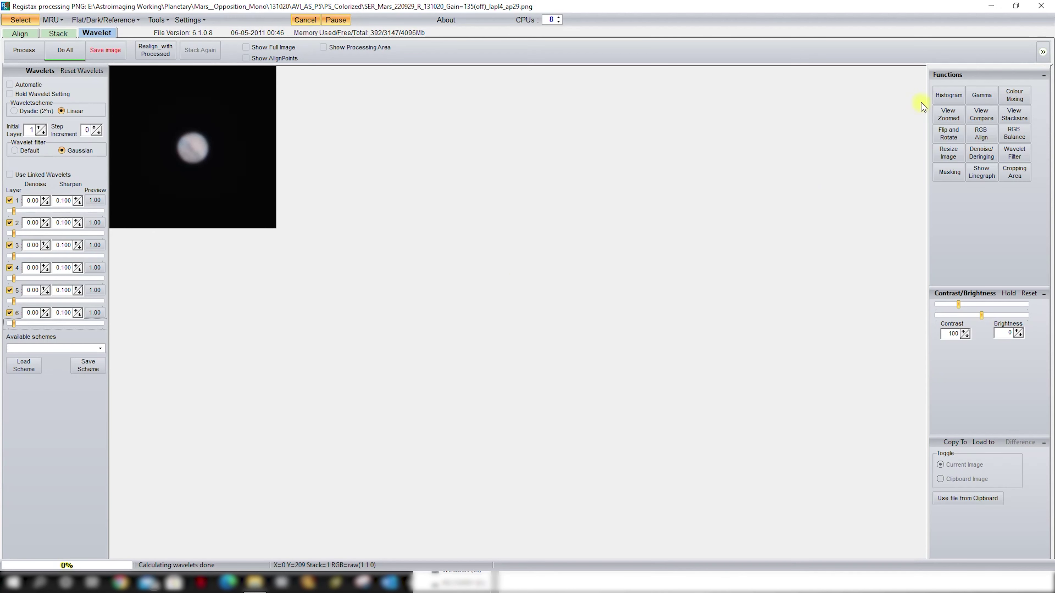
Estimate the RGB channel alignment on the area over Mars and close the RGB Alignment Tool.
click(980, 137)
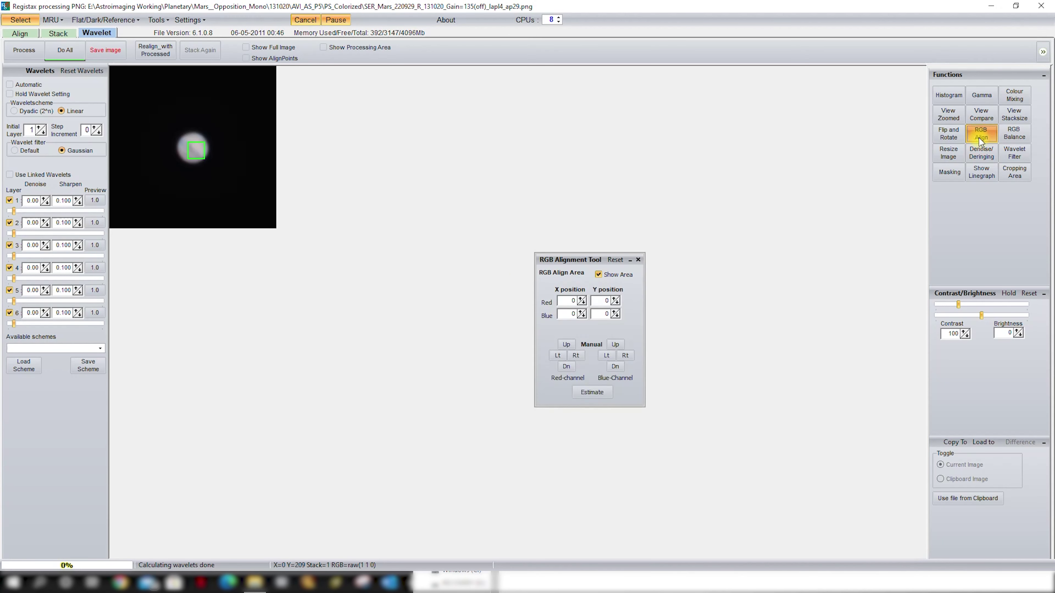
click(584, 392)
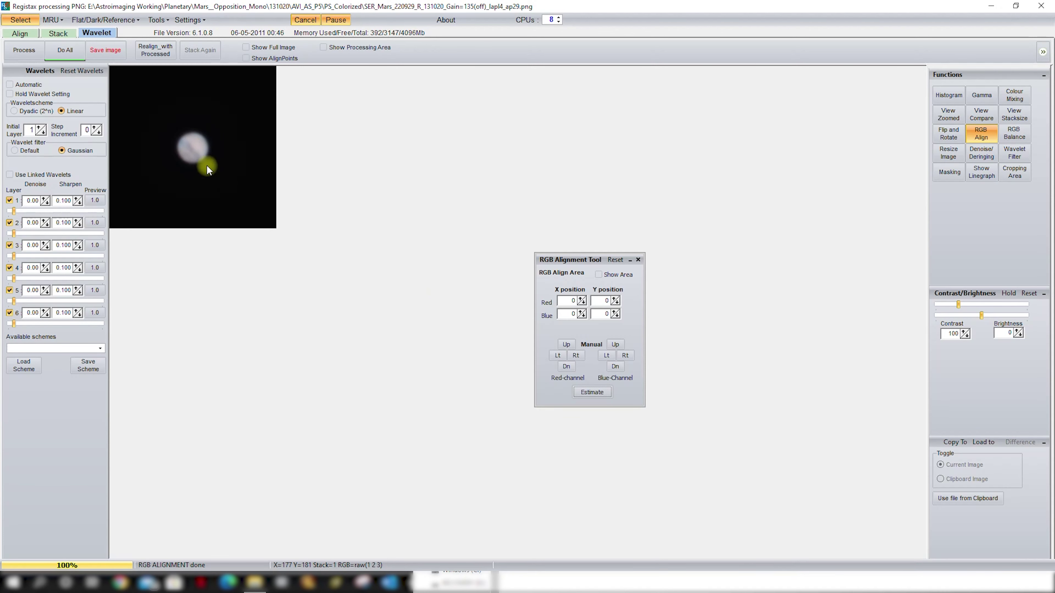
click(637, 260)
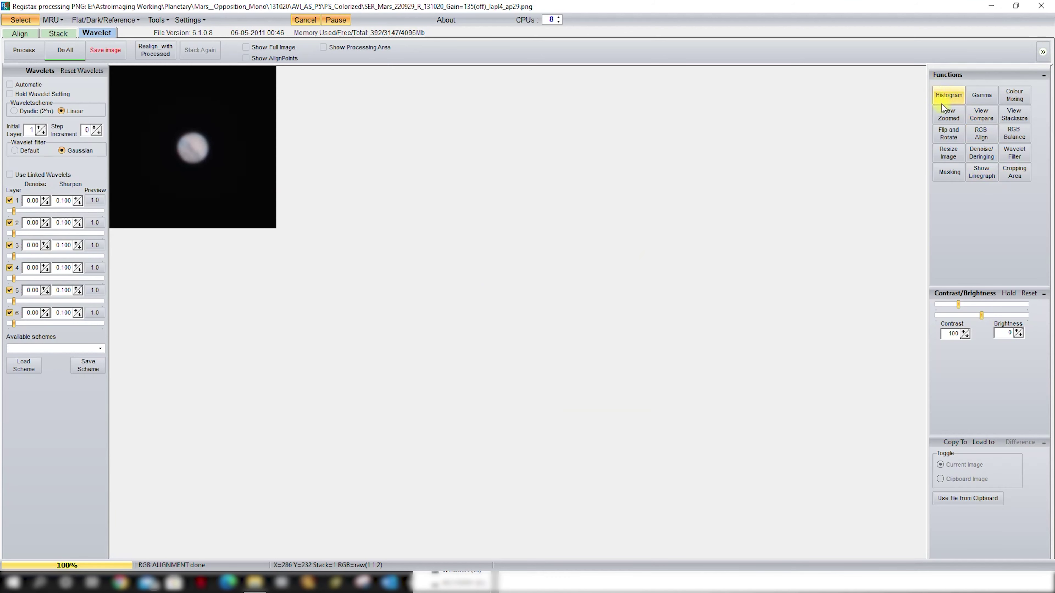
Show a zoomed view centred on Mars beside the planet in the image, magnified to 3.50.
click(946, 112)
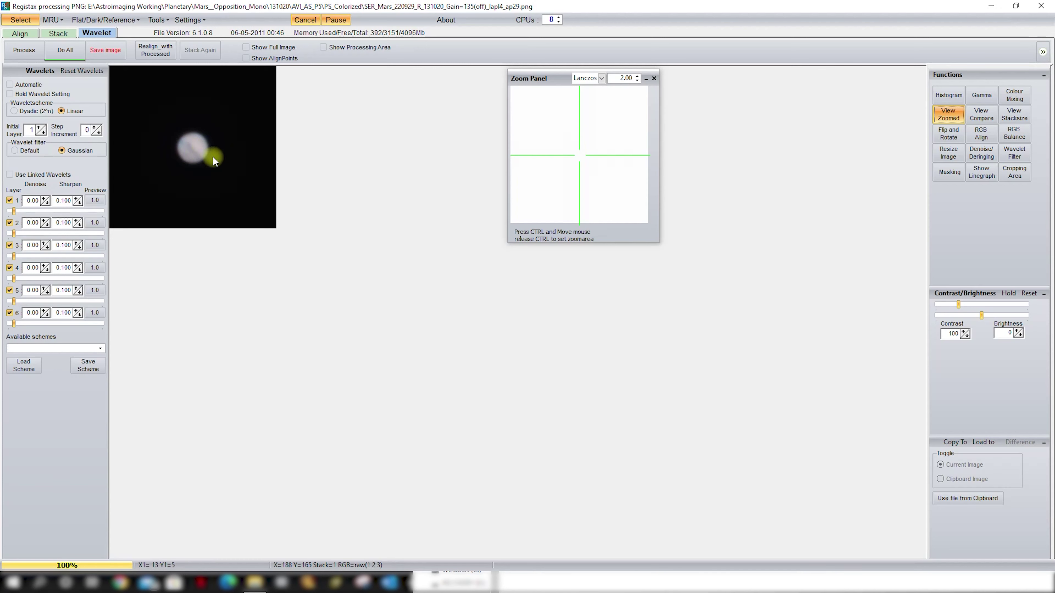
key(ctrl)
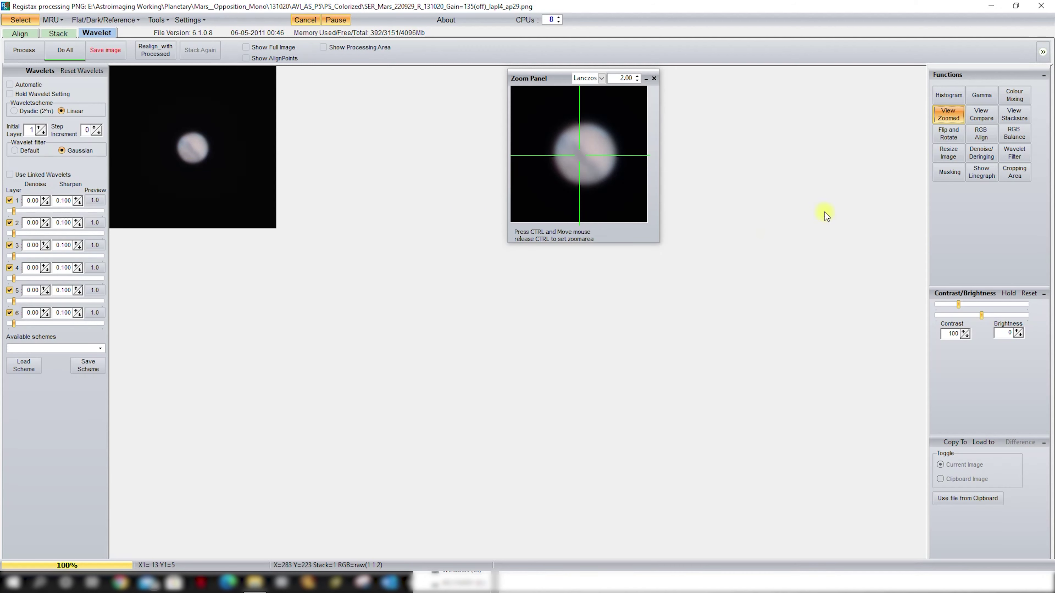
drag(553, 79, 259, 73)
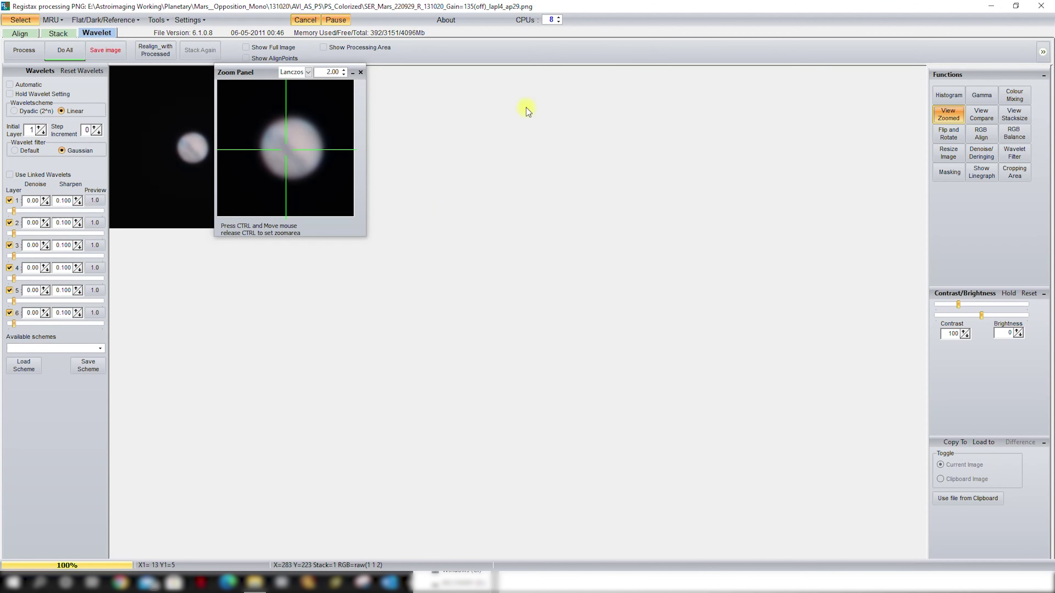
click(344, 70)
click(344, 70)
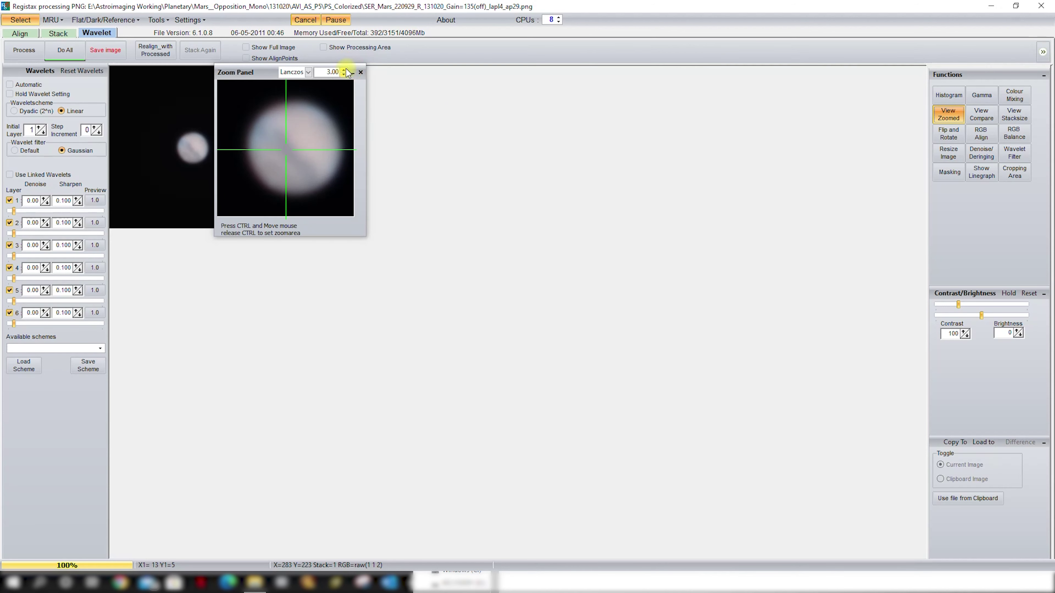
click(344, 70)
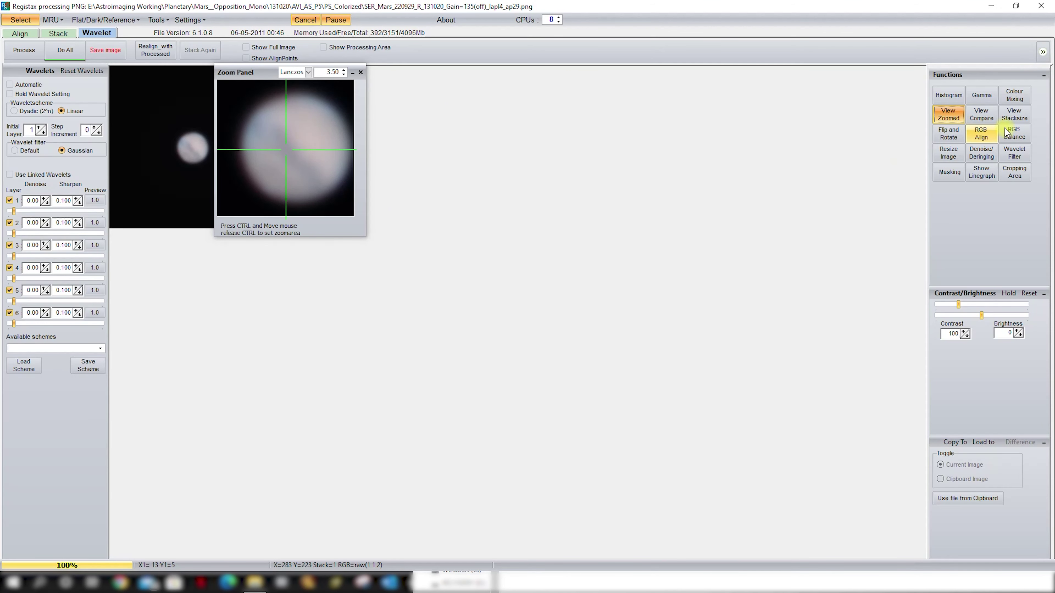
Stretch the RGB histogram with its upper limit lowered to 227.
click(948, 93)
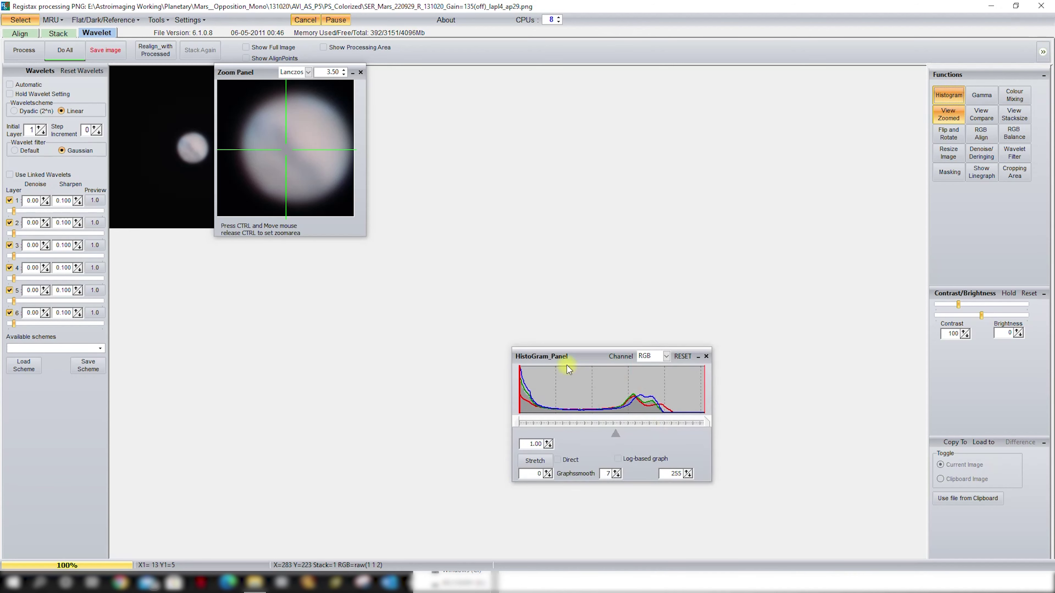
drag(706, 424, 686, 422)
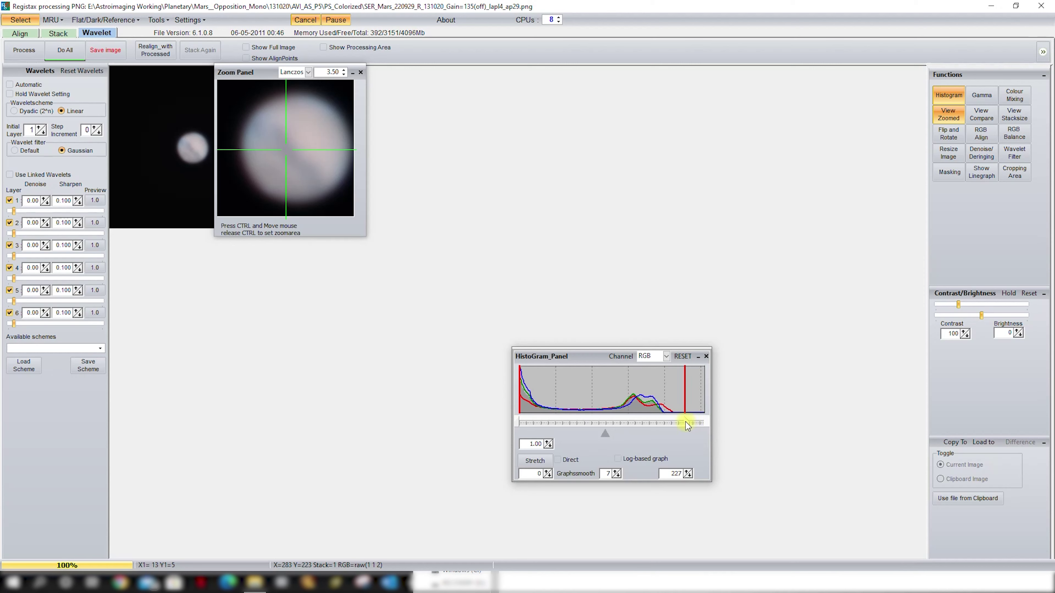
click(532, 459)
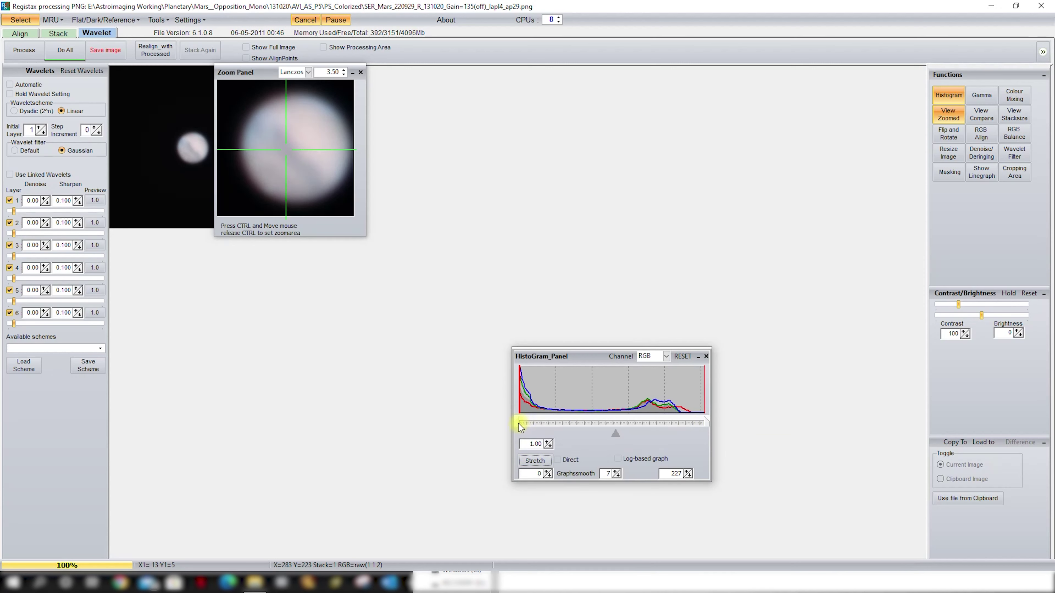
Stretch the histogram with the lower limit at 14, stretch it again at 20, and close the histogram.
drag(517, 422, 530, 422)
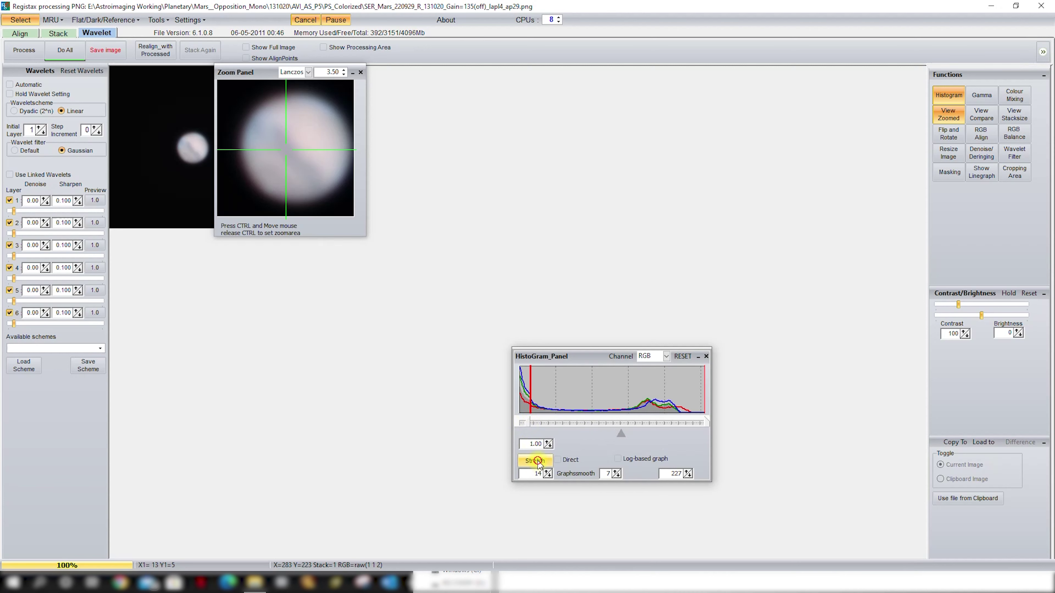
click(536, 460)
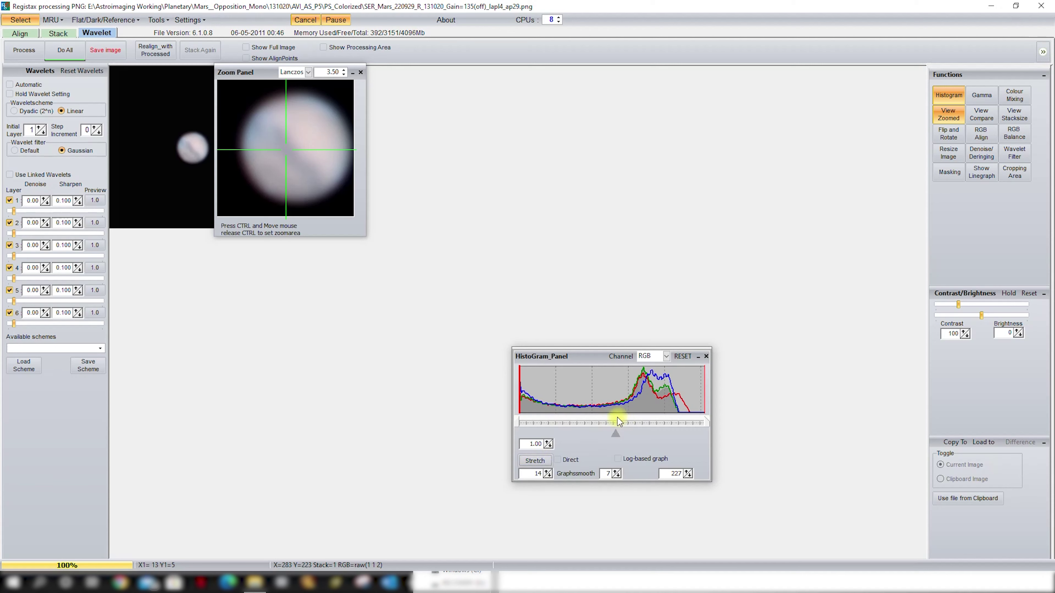
drag(517, 423, 522, 424)
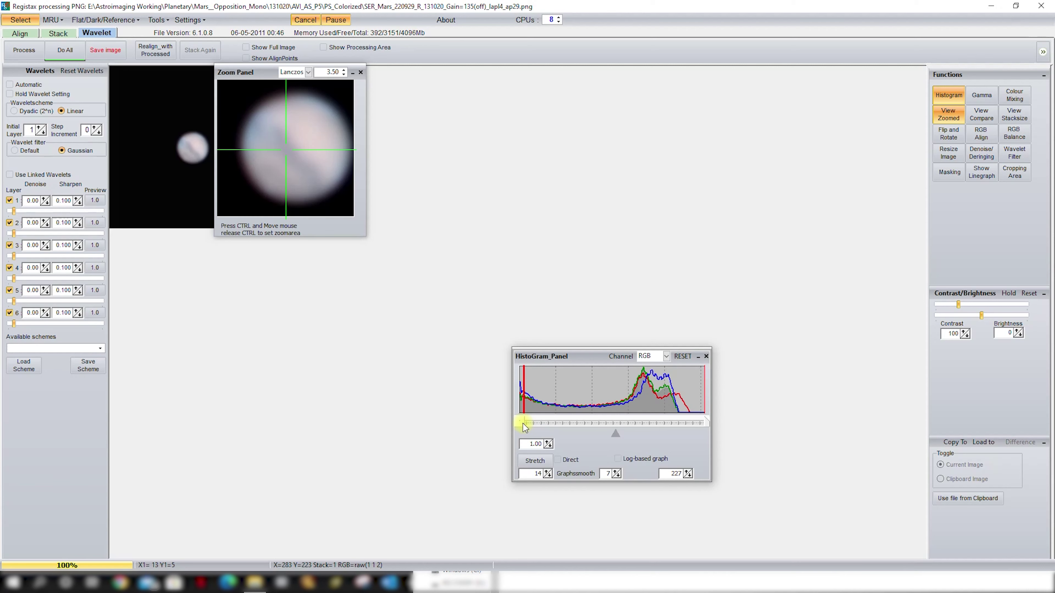
click(540, 462)
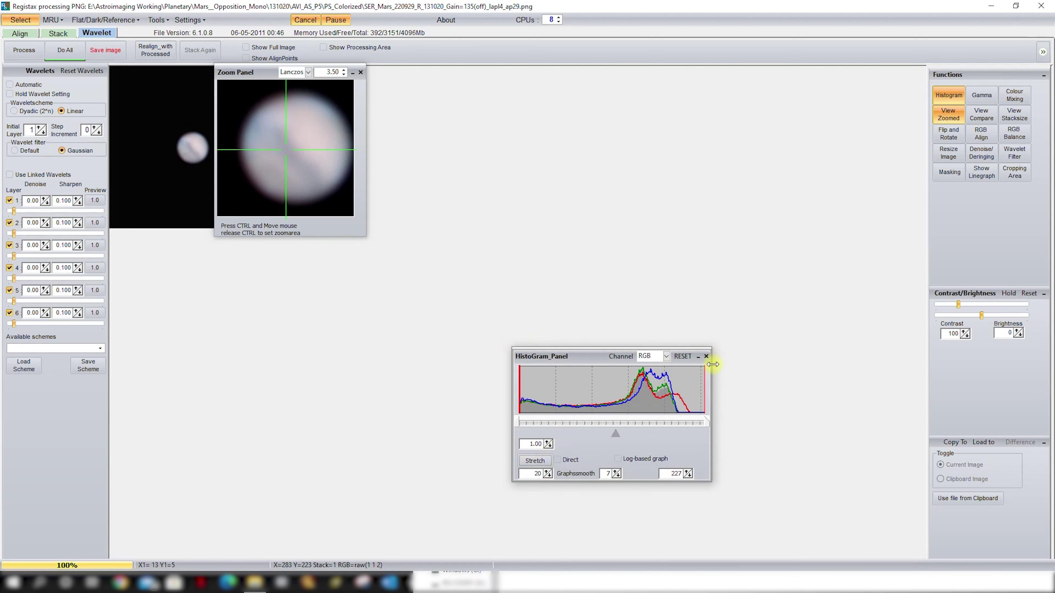
click(706, 357)
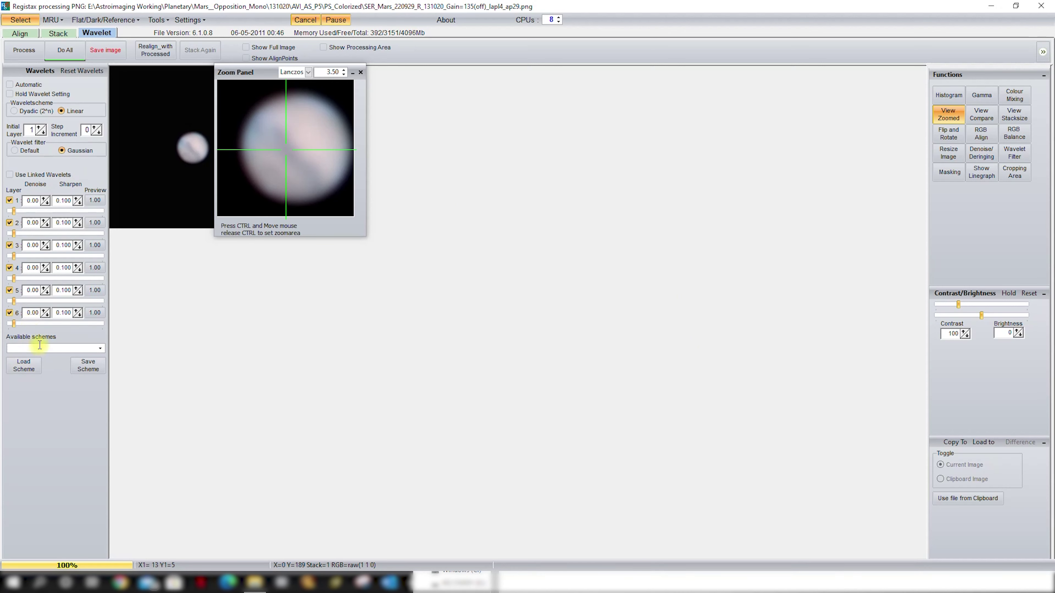
Try the Jupiter_Start.rwv and Moon_Start.rwv wavelet schemes, resetting the wavelets after each.
click(99, 348)
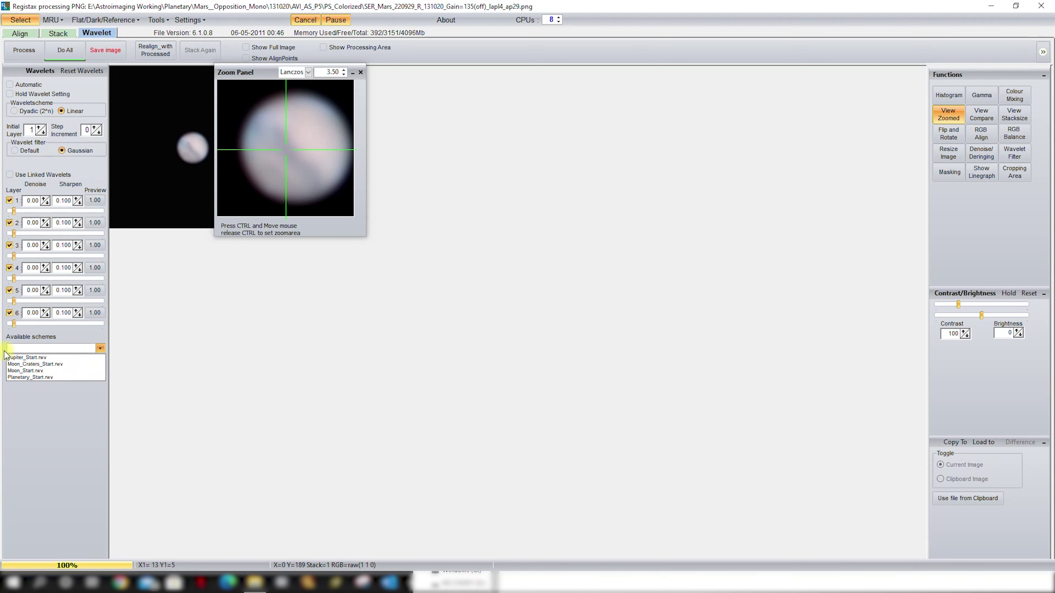
click(34, 358)
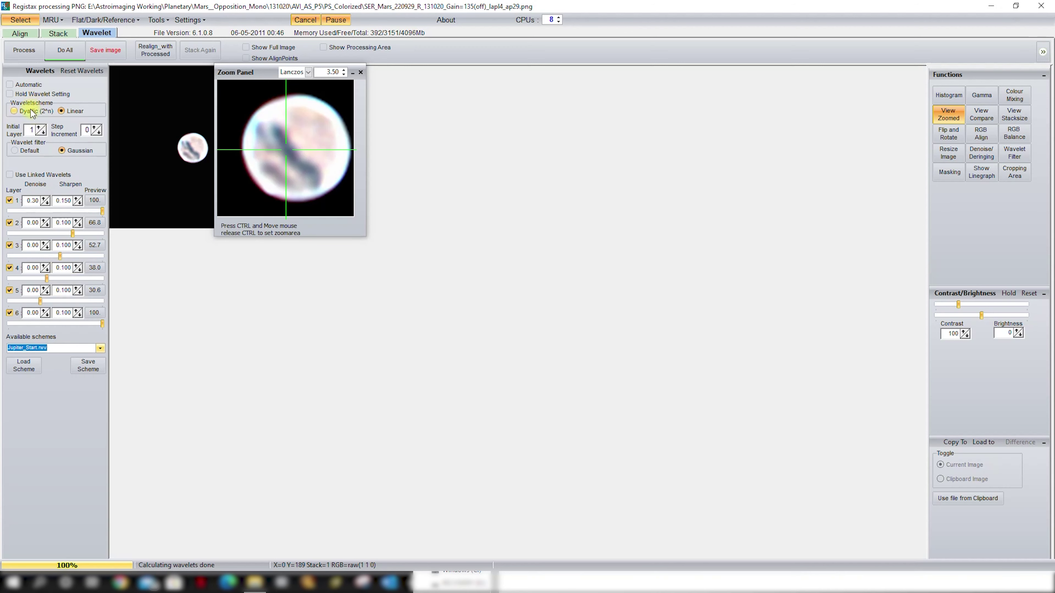
click(93, 72)
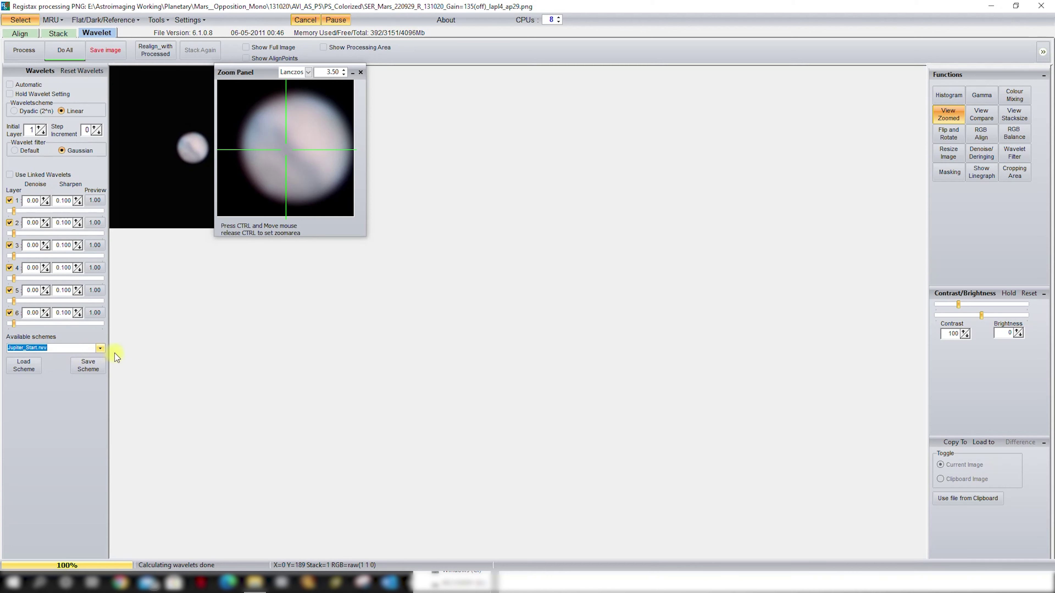
click(100, 350)
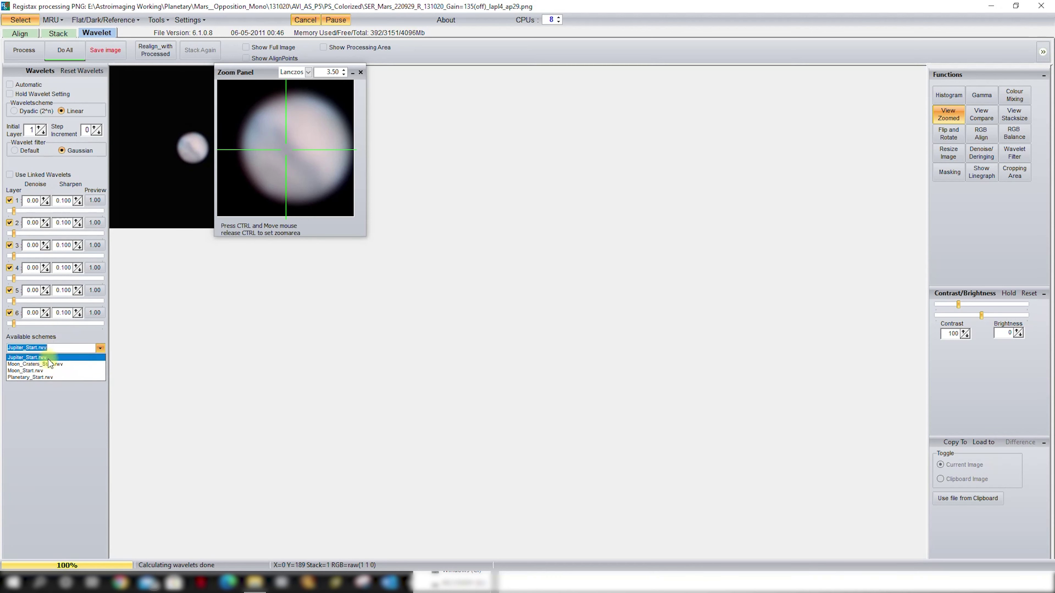
click(35, 370)
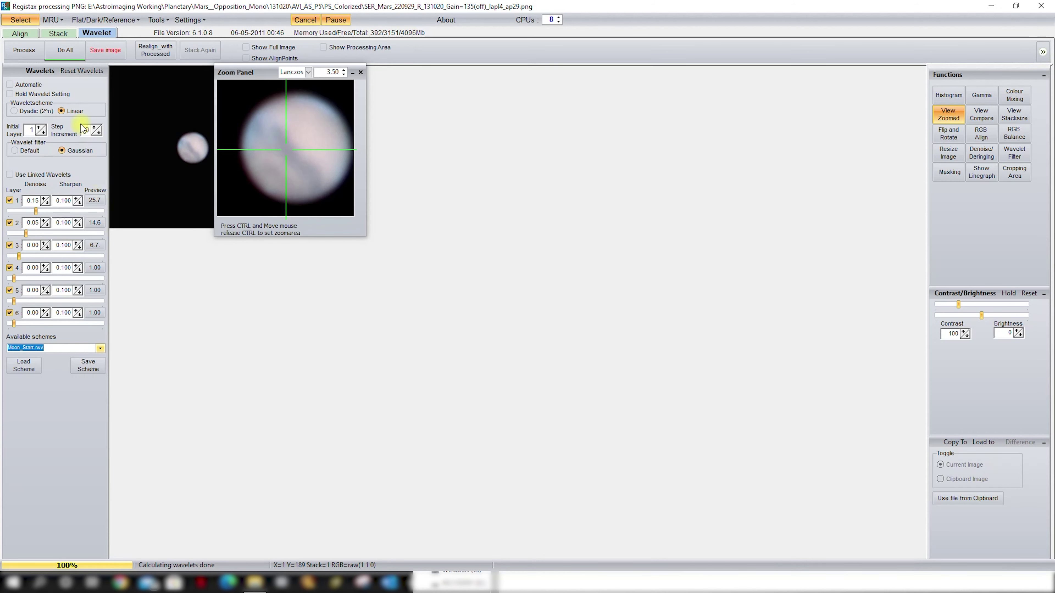
click(79, 71)
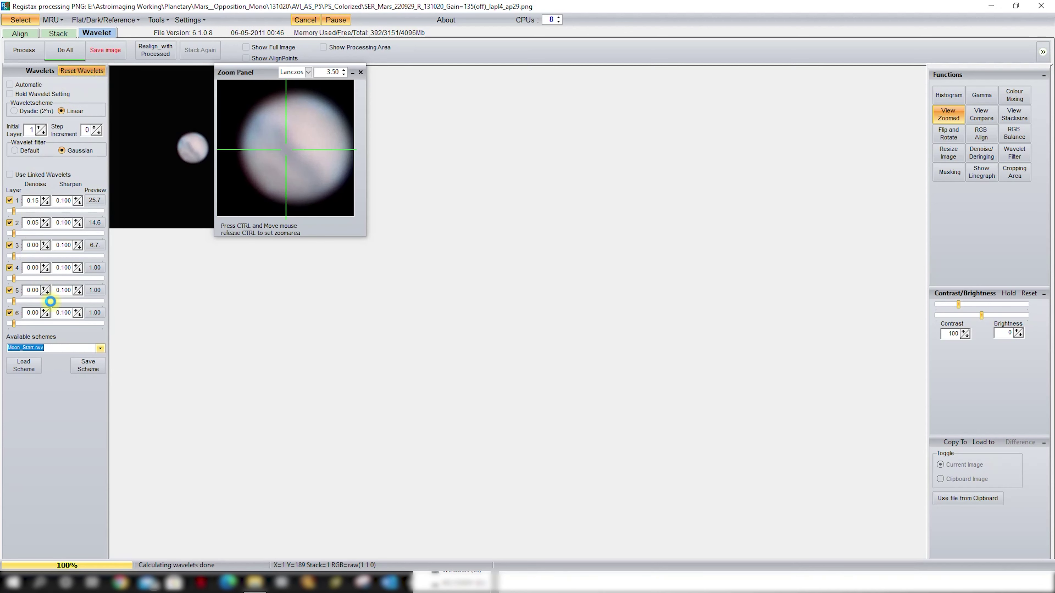
Try the Planetary_Start.rwv and Moon_Craters_Start.rwv wavelet schemes, resetting the wavelets after each.
click(101, 349)
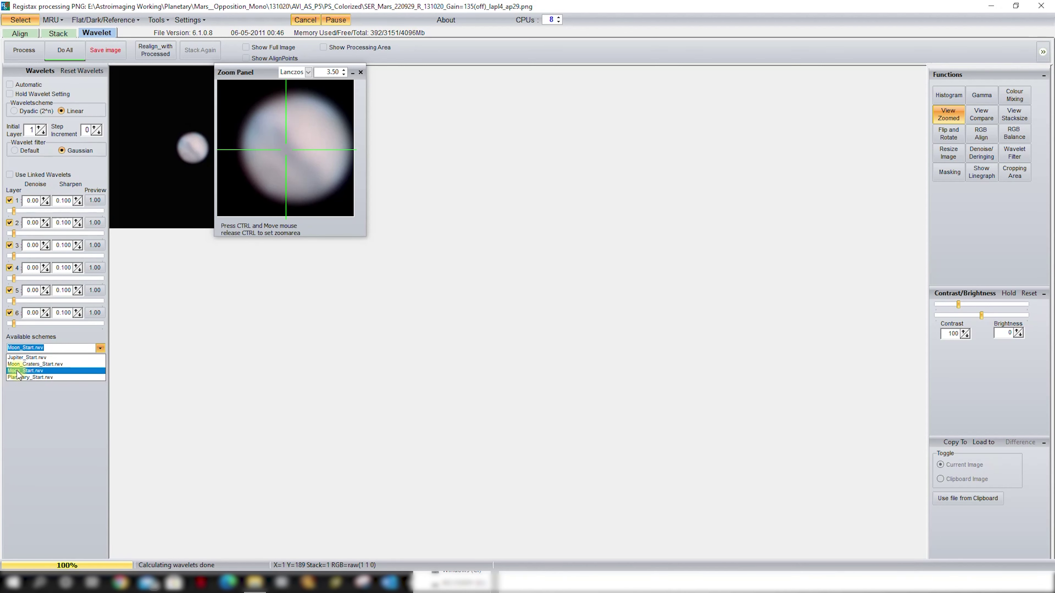
click(34, 378)
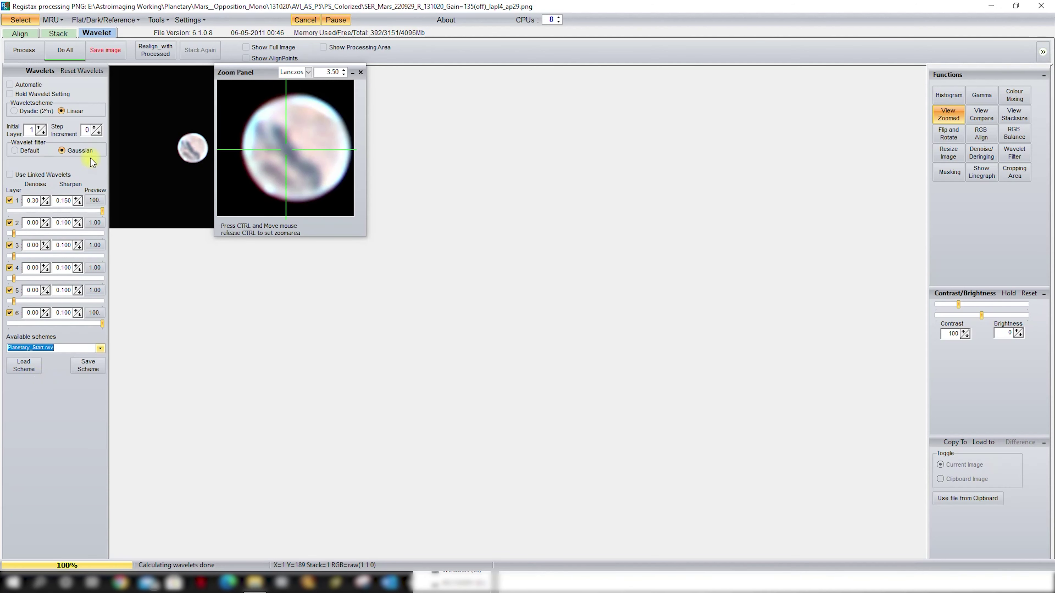
click(84, 70)
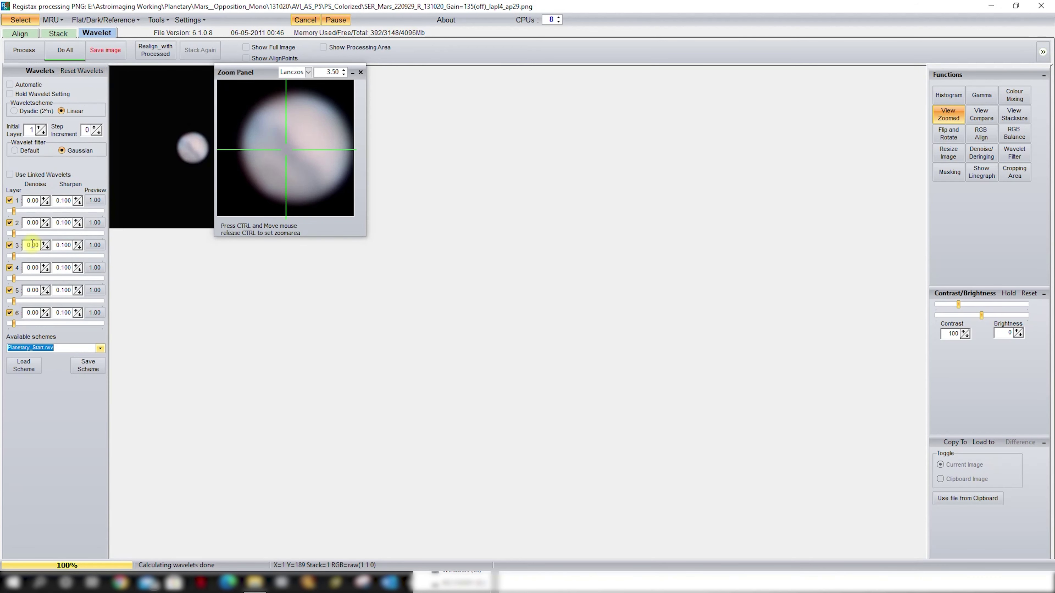
click(101, 349)
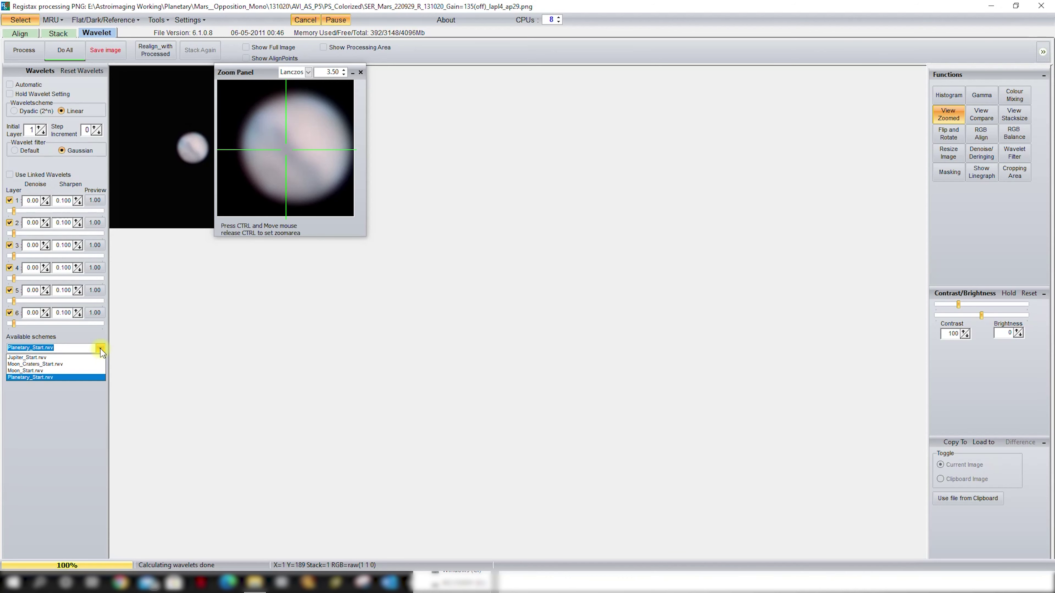
click(46, 364)
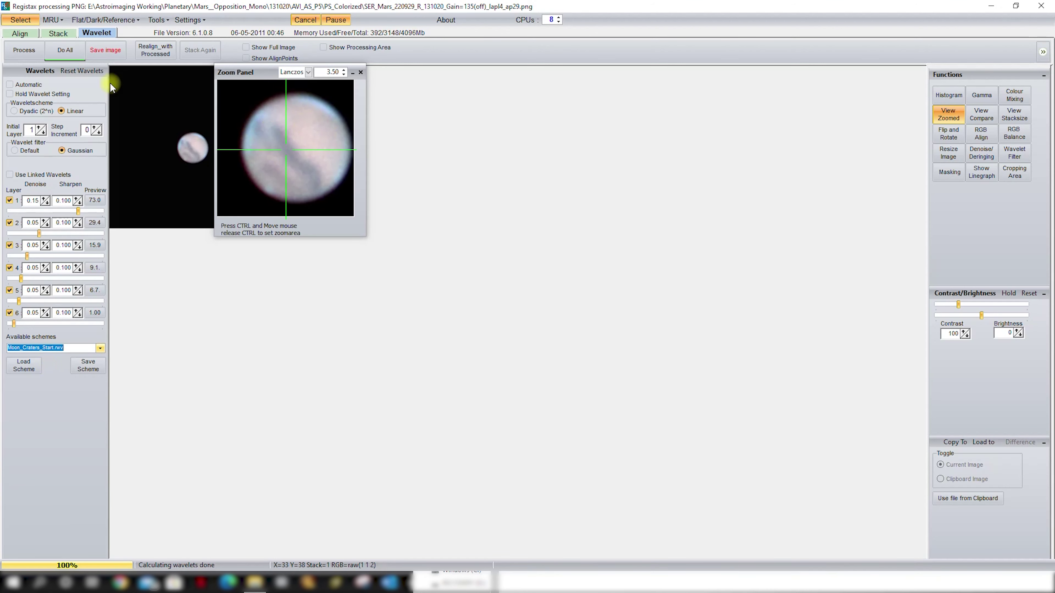
click(80, 72)
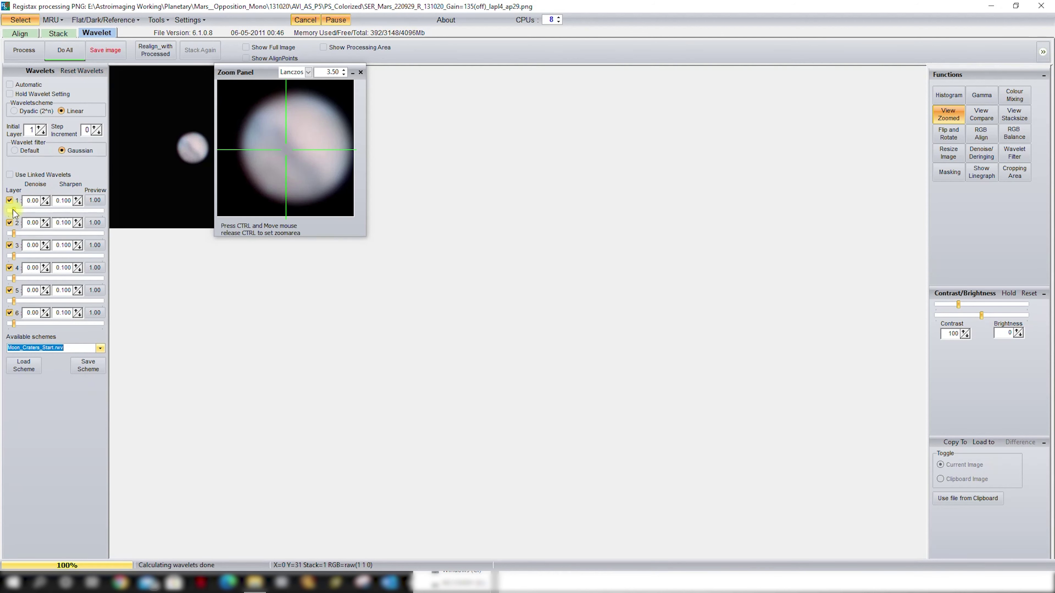
Raise wavelet layer 1 to about 47 and set its denoise to 0.15.
drag(13, 211, 55, 211)
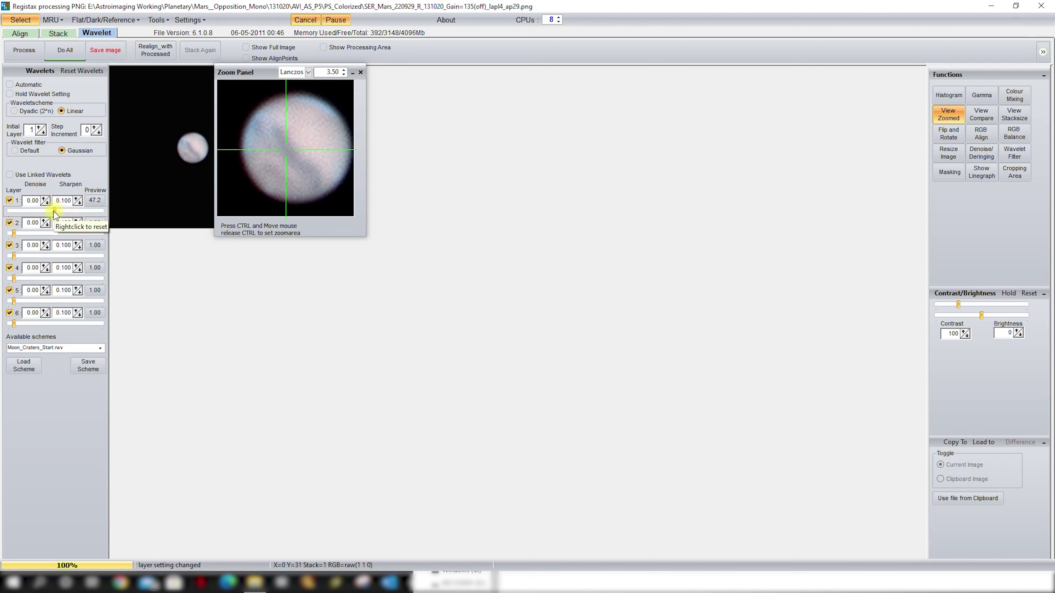
click(43, 199)
click(43, 199)
click(43, 199)
Set the denoise value of wavelet layers 2 to 6 to 0.10 each.
click(43, 221)
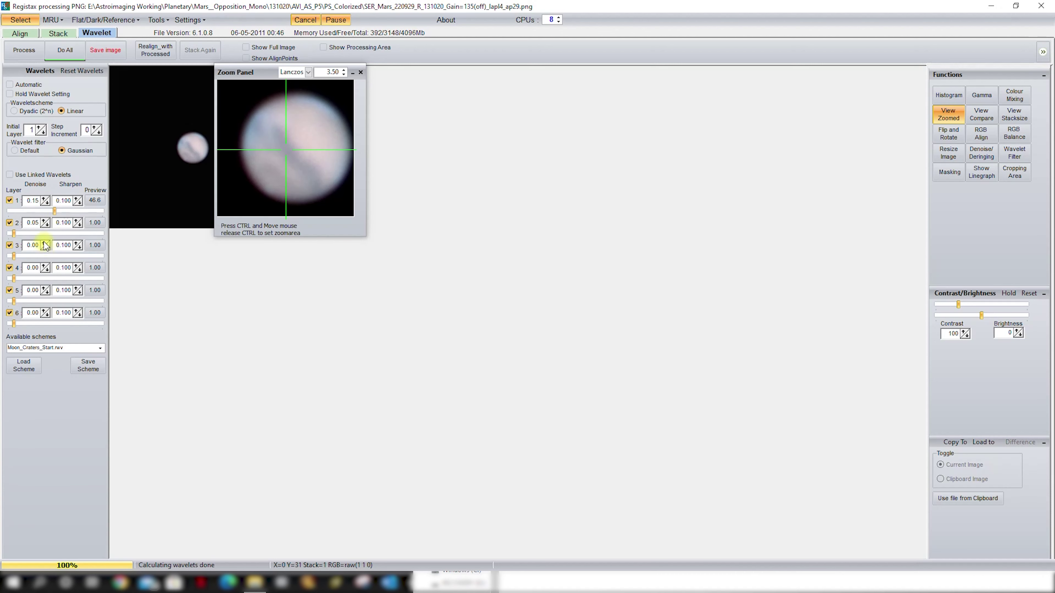
click(43, 221)
click(44, 243)
click(43, 244)
click(43, 266)
click(43, 266)
click(43, 288)
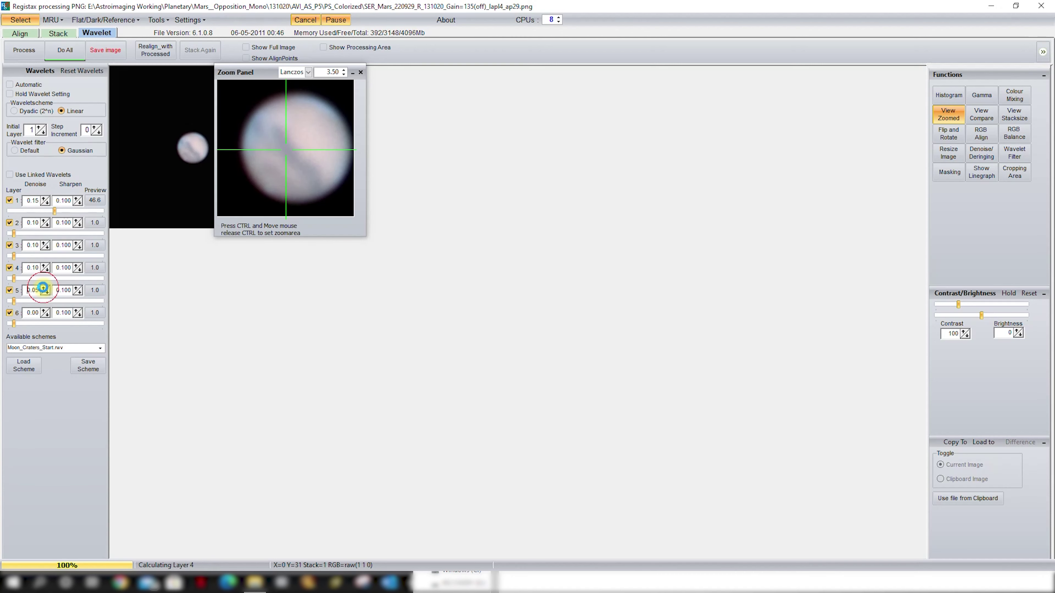
click(43, 289)
click(43, 311)
click(43, 311)
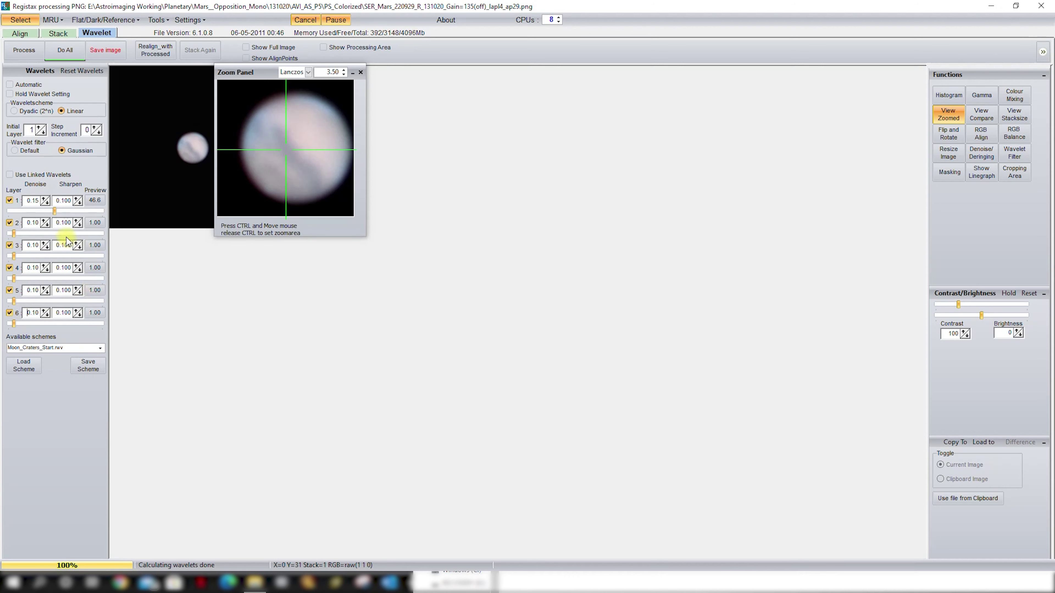
Try stronger sharpening on wavelet layer 1, up to 0.230, and bring the sharpen value back to 0.12.
click(78, 201)
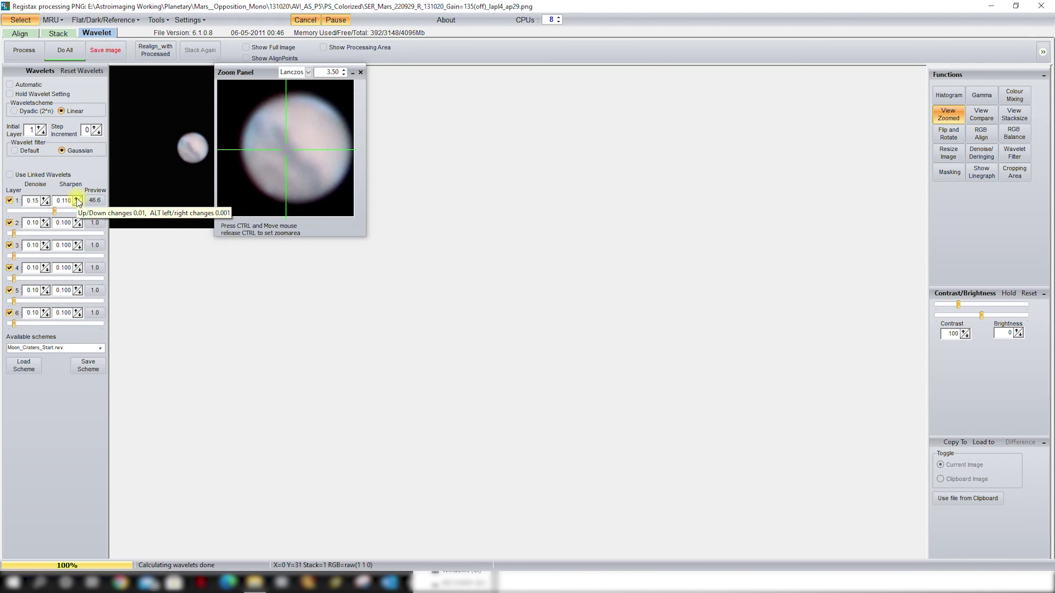
click(78, 201)
click(78, 201)
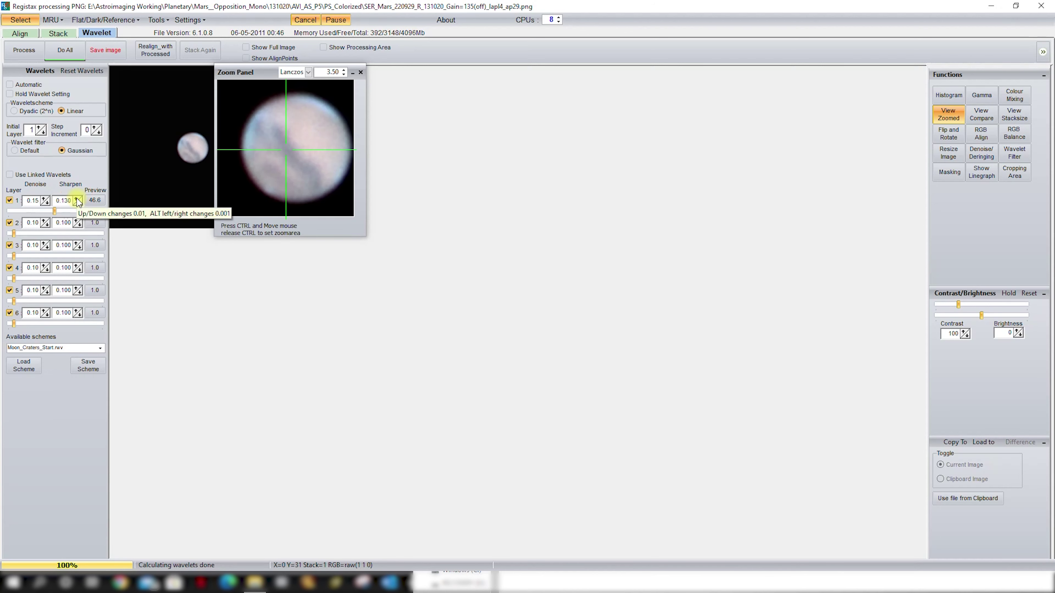
click(77, 199)
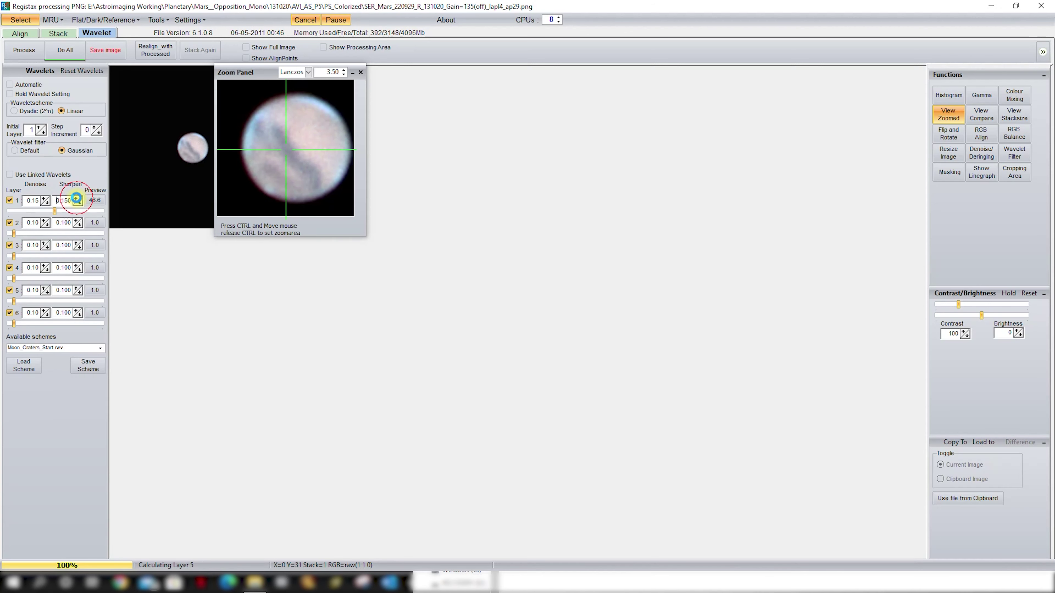
click(77, 200)
click(77, 199)
click(77, 199)
click(77, 199)
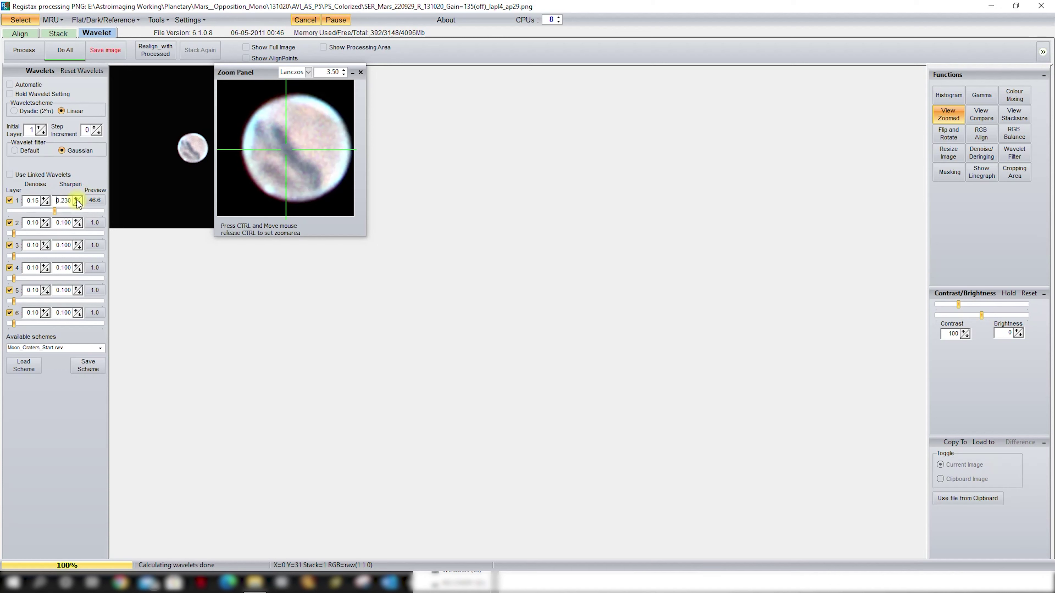
click(78, 200)
click(78, 201)
double_click(64, 200)
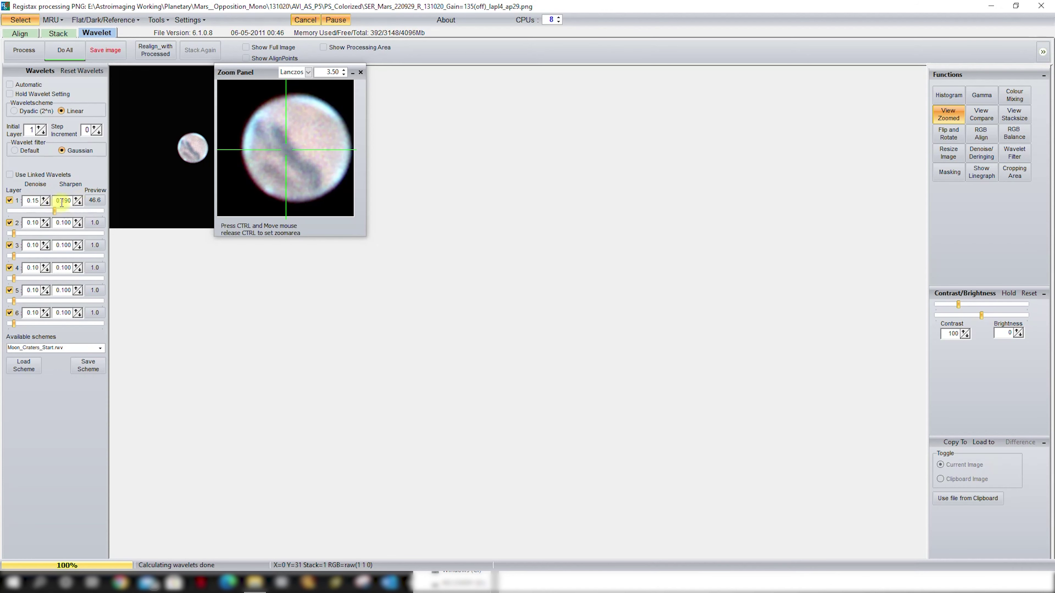
text(0.12)
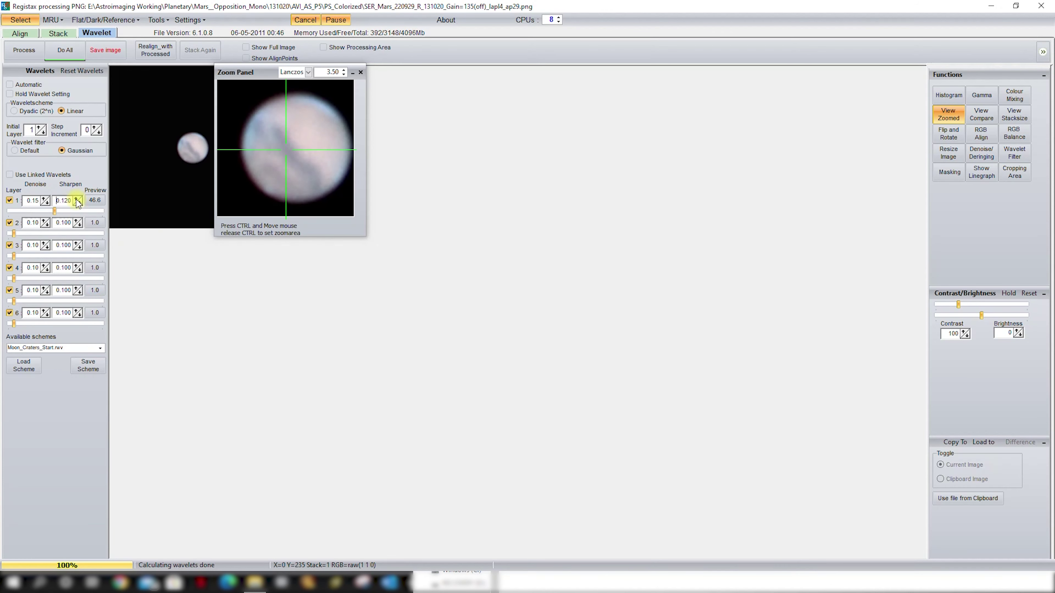
Raise wavelet layer 1 to about 80 and set its sharpen value to 0.100.
drag(55, 211, 86, 212)
click(79, 203)
click(79, 203)
Raise wavelet layers 2, 3, 4 and 5 to about 51, 34, 20 and 7.
drag(14, 233, 63, 233)
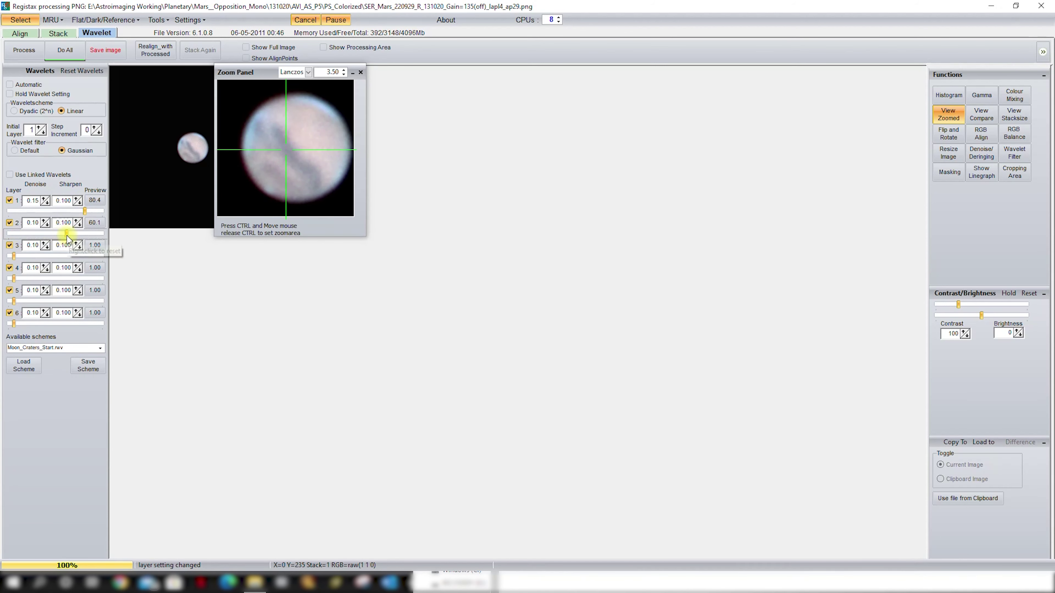
drag(11, 258, 20, 301)
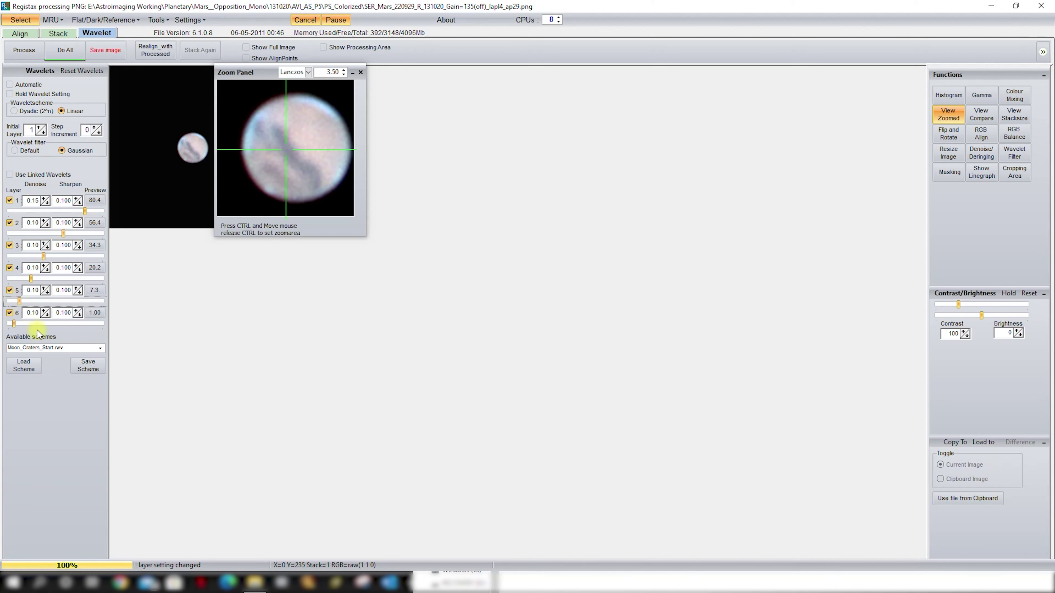
drag(65, 236, 58, 235)
Set wavelet layer 1's denoise to 0.30 and its sharpen value to 0.120.
click(44, 201)
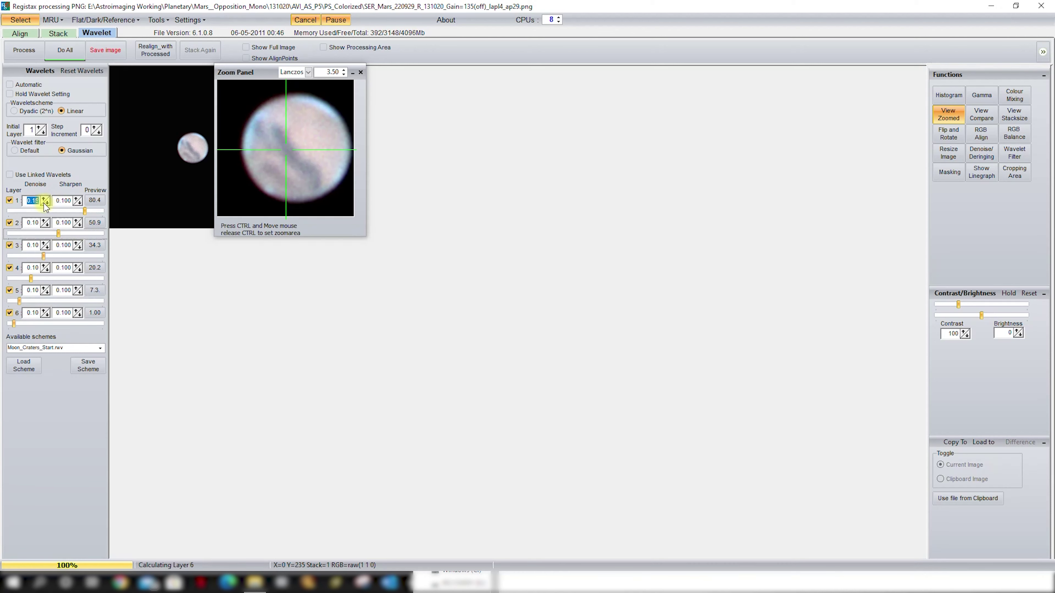
click(44, 199)
click(76, 199)
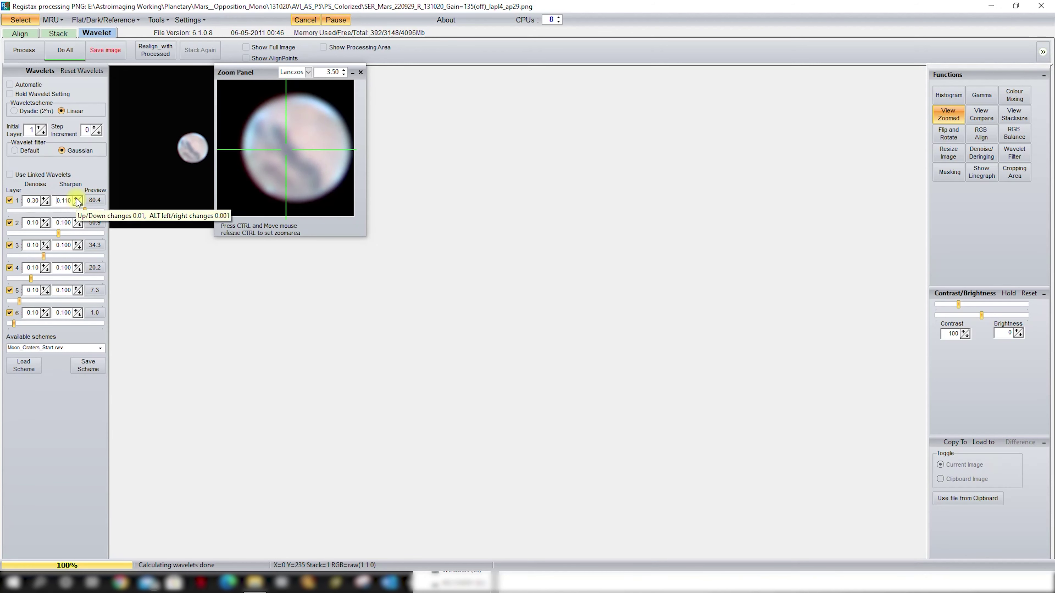
click(76, 198)
Set the sharpen value of wavelet layers 2 and 3 to 0.090.
click(77, 222)
click(77, 225)
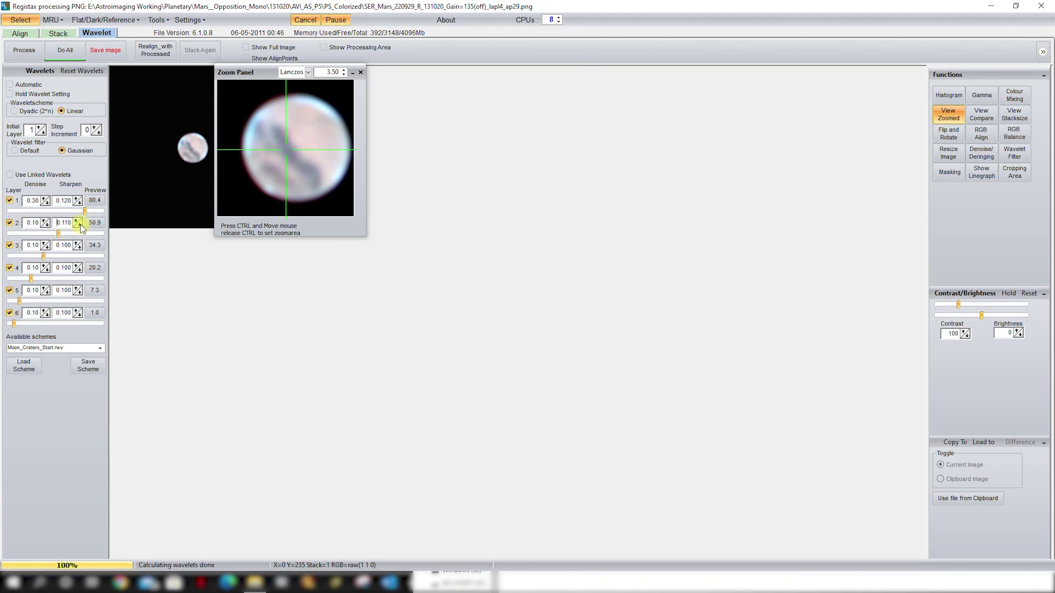
click(77, 225)
click(77, 225)
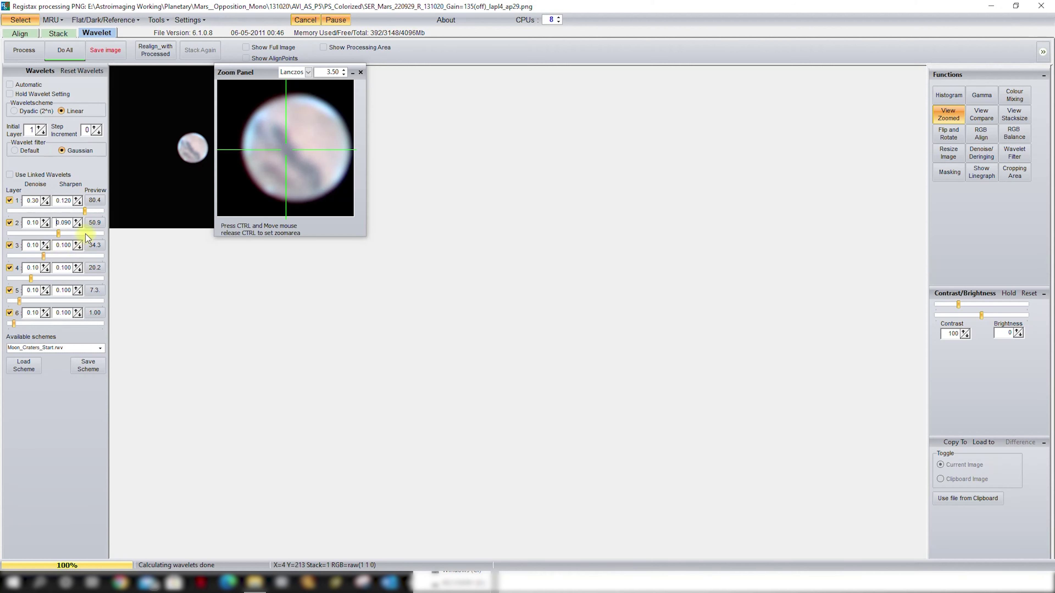
click(79, 248)
Lower wavelet layers 1, 2, 3 and 4 to about 77, 36, 23 and 13.
click(31, 277)
drag(26, 279, 81, 211)
click(44, 256)
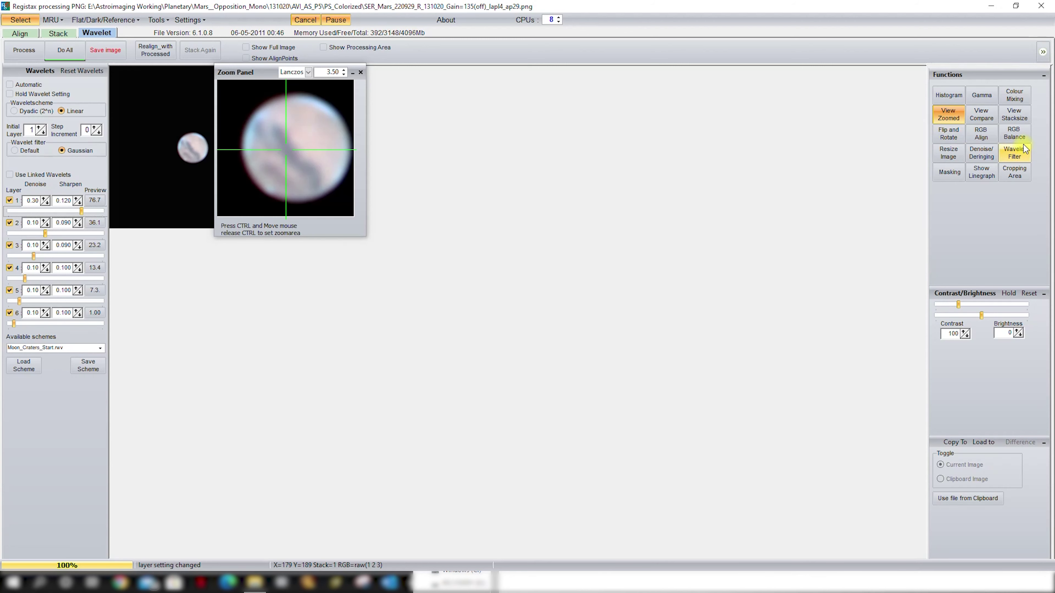
Auto-balance the image's RGB colours, close the RGB balance window and open the histogram.
click(1017, 136)
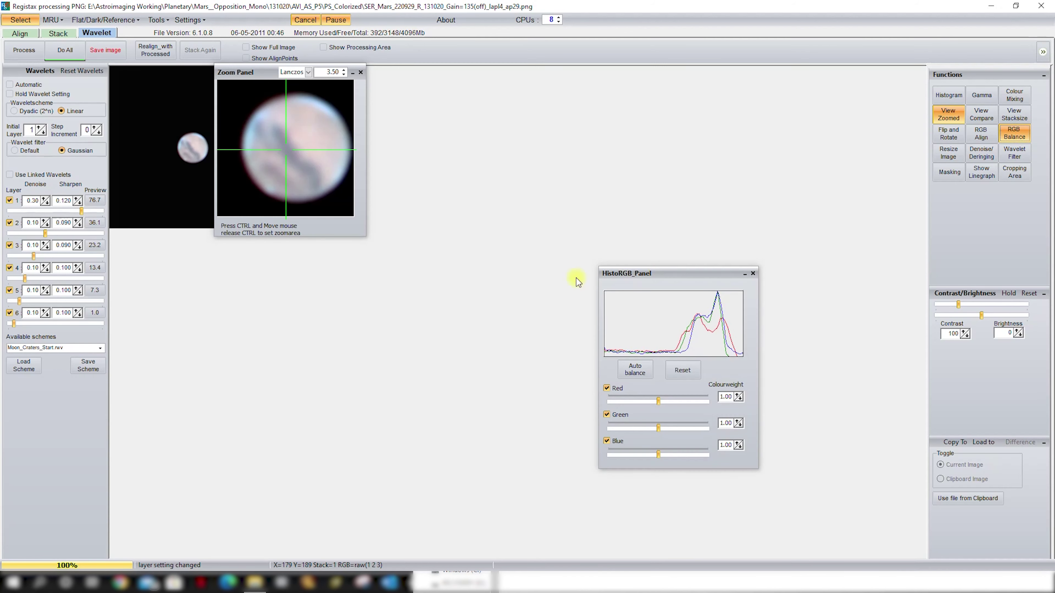
click(623, 372)
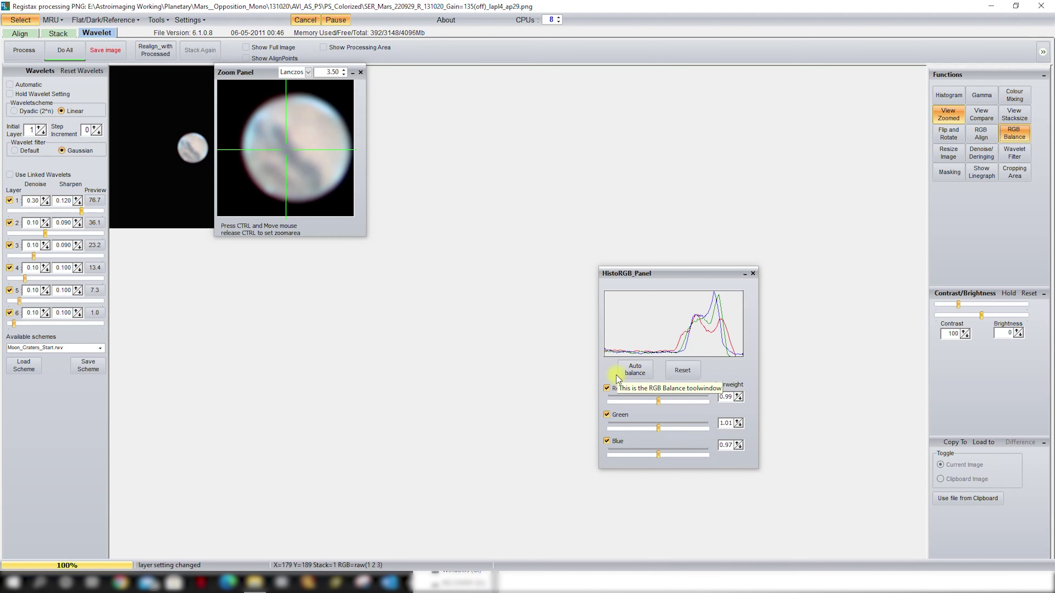
click(752, 274)
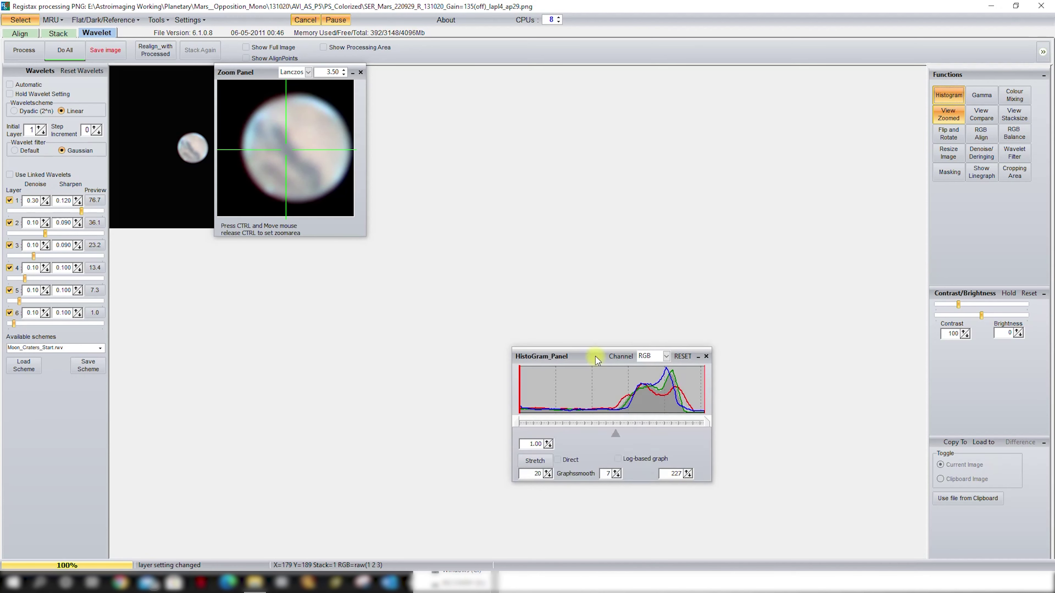
Try stretching the histogram repeatedly until the lower limit reaches 109, and reset the histogram.
drag(520, 403, 530, 403)
click(535, 461)
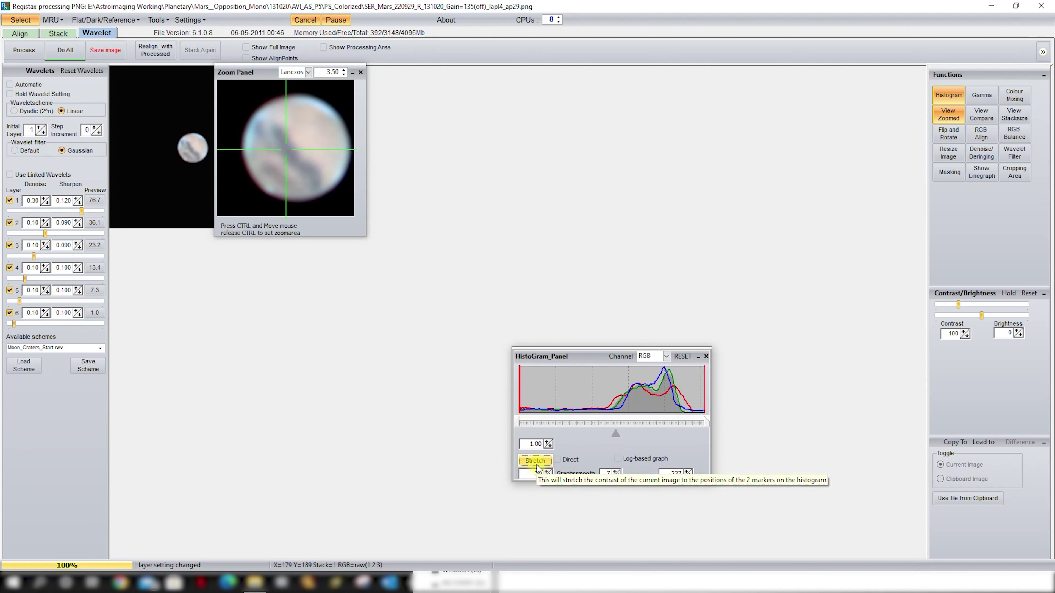
click(536, 461)
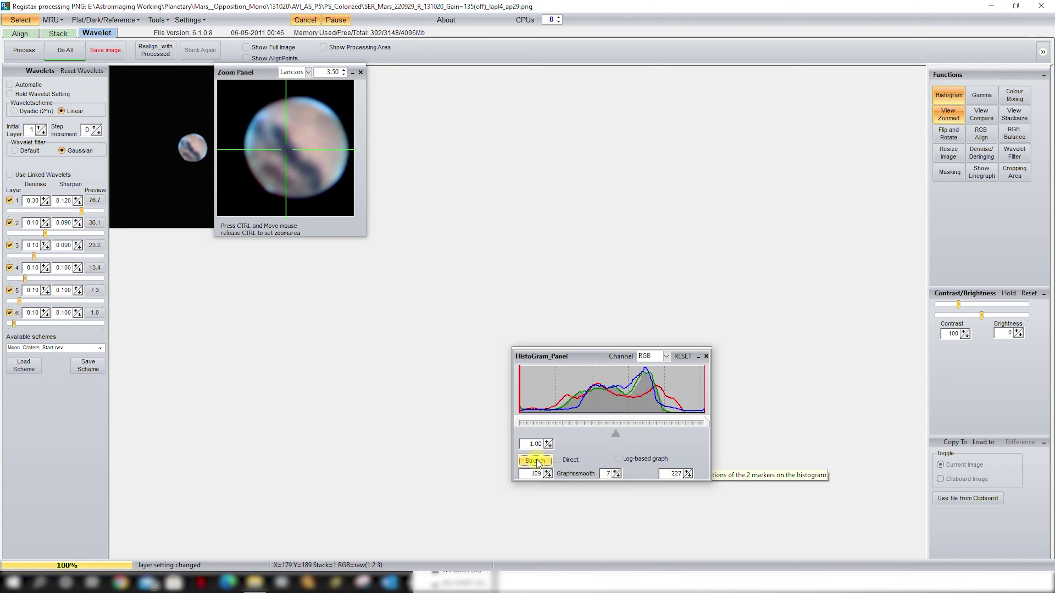
click(683, 356)
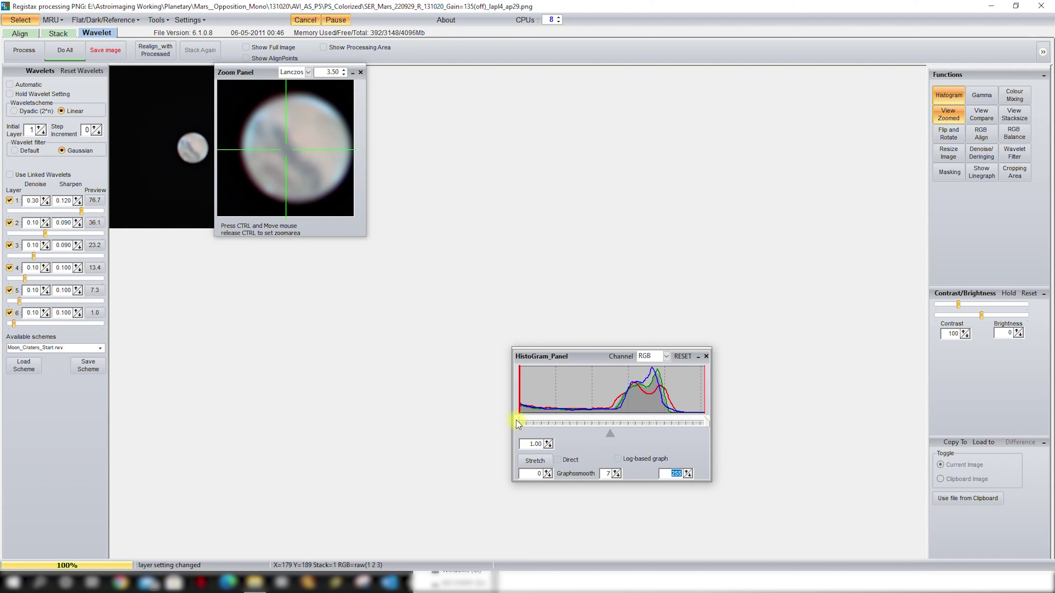
Raise the histogram's lower limit, stretch until it reads 55 with the upper limit at 255, and close the histogram.
drag(516, 420, 548, 415)
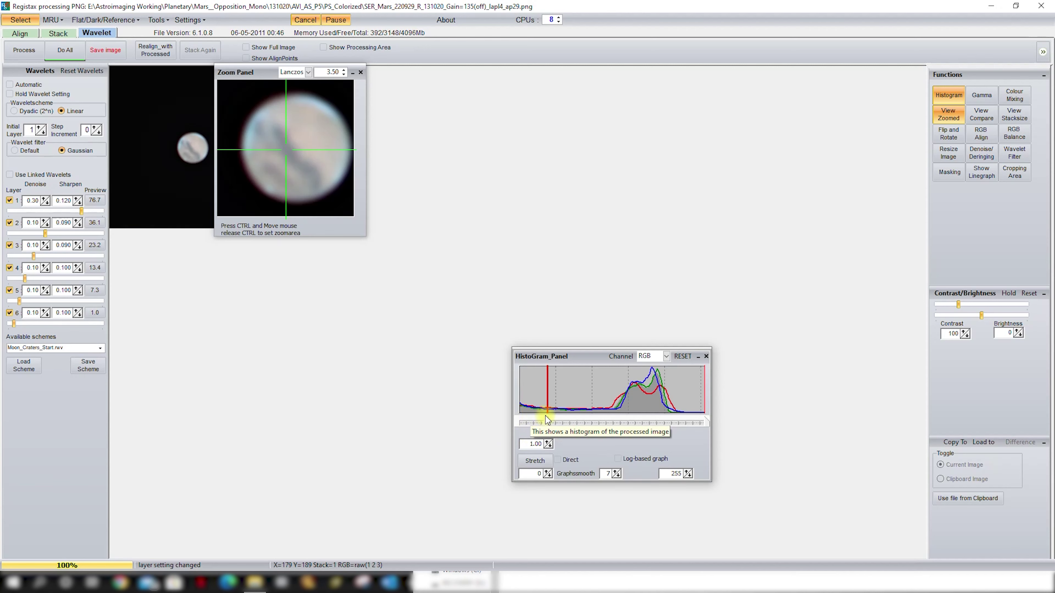
click(535, 462)
click(539, 461)
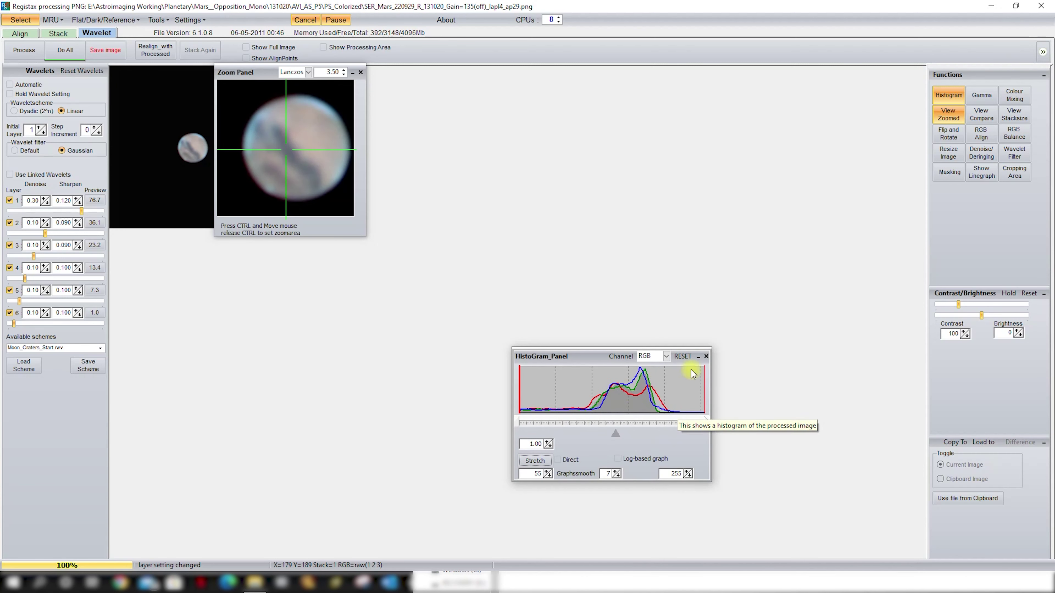
click(706, 356)
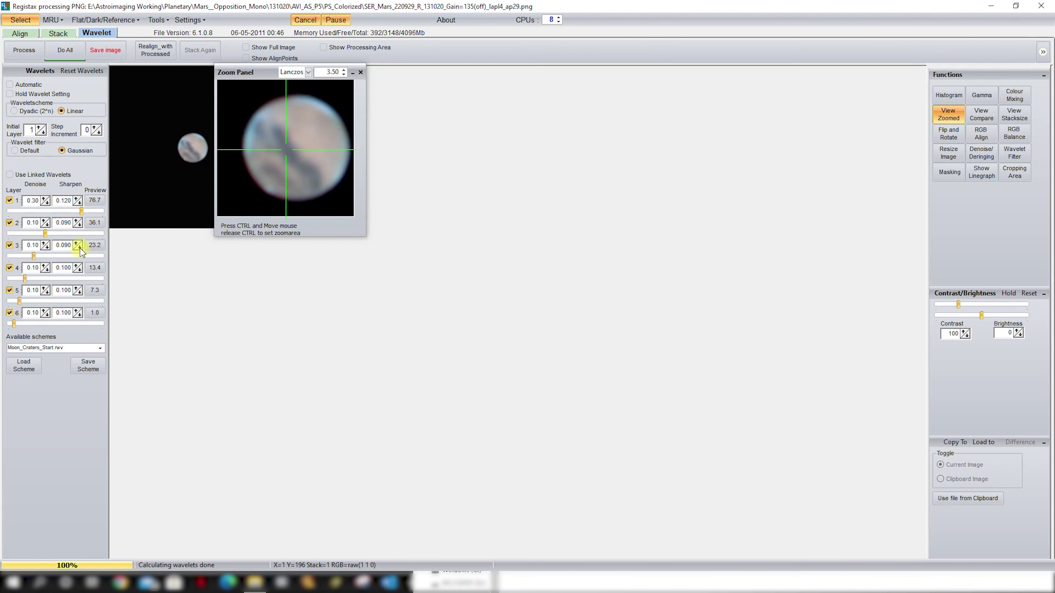
Close the zoomed view, apply the processing to the whole image and save it as a 16-bit RGB PNG named SER_Sharpened.
click(362, 72)
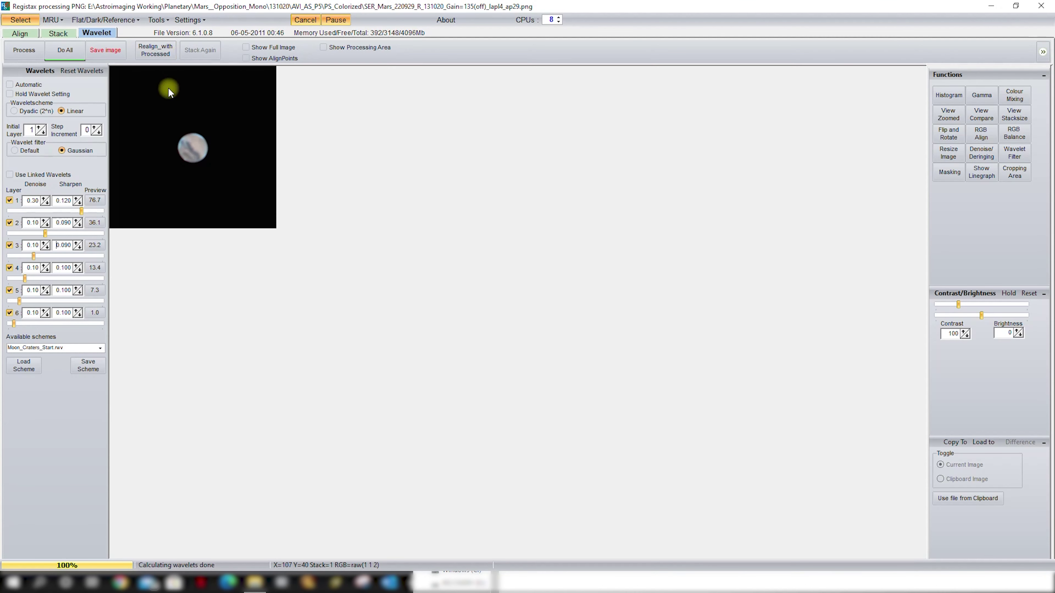
click(65, 50)
click(105, 50)
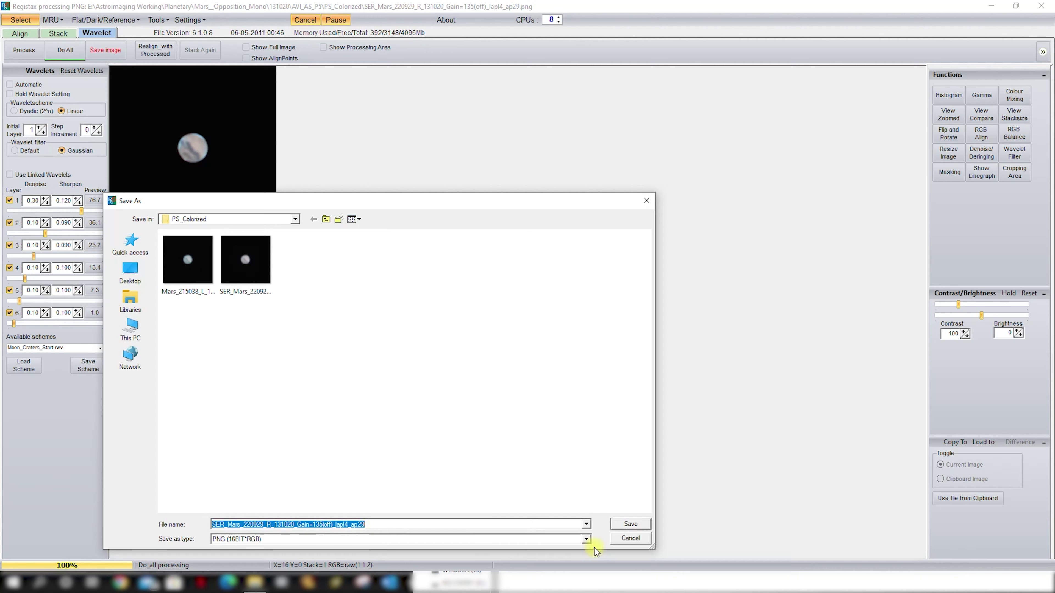
click(589, 541)
click(589, 540)
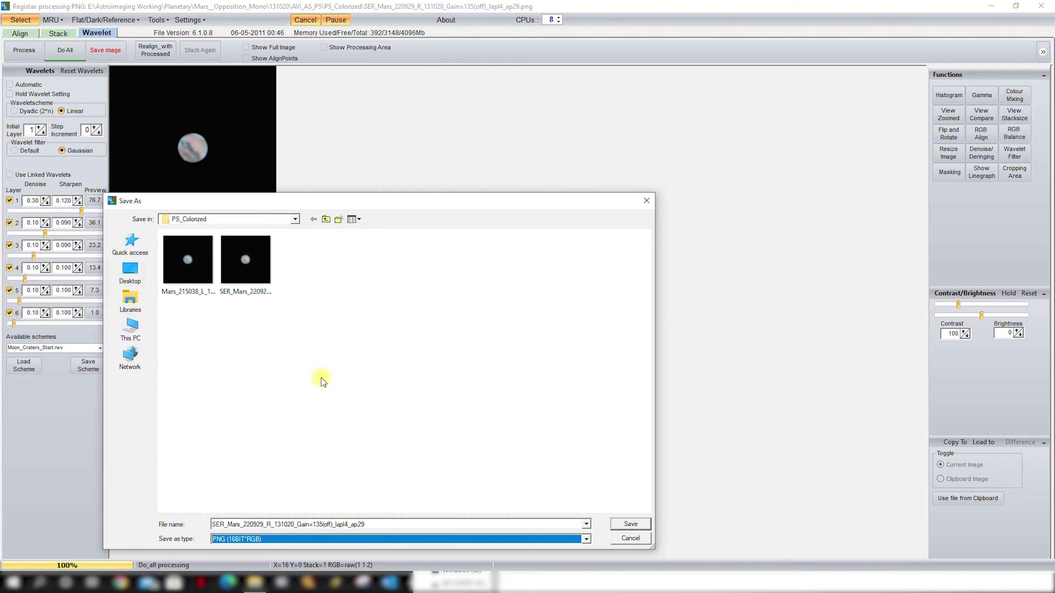
click(401, 524)
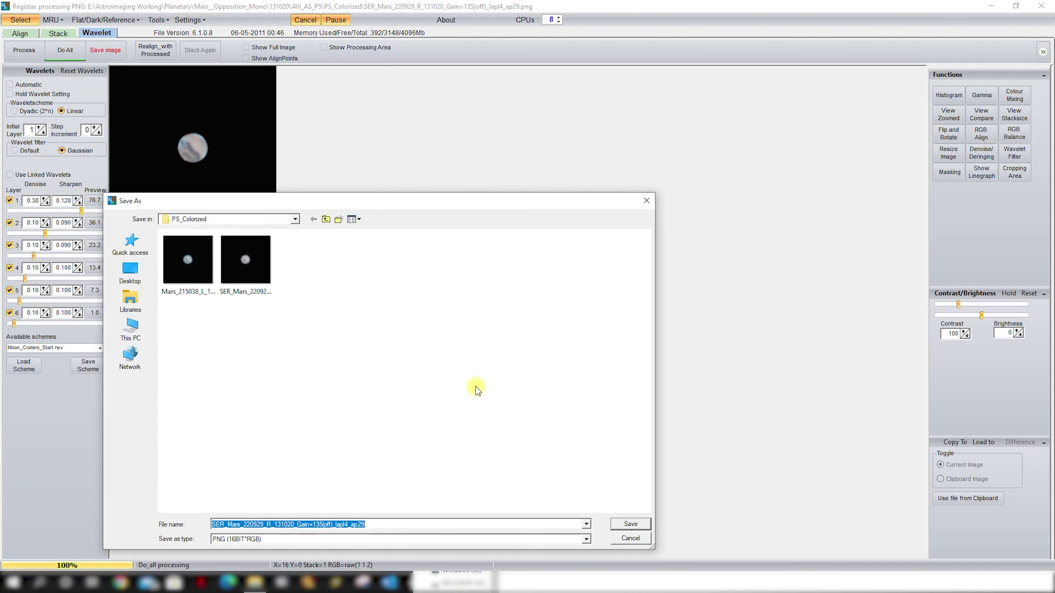
text(SER_)
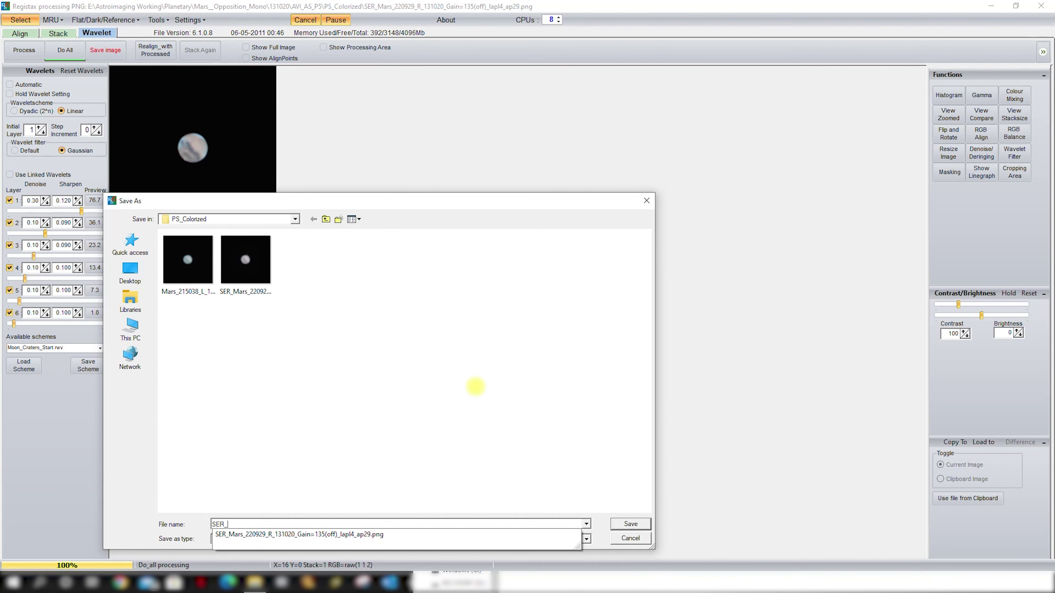
text(Sharpened)
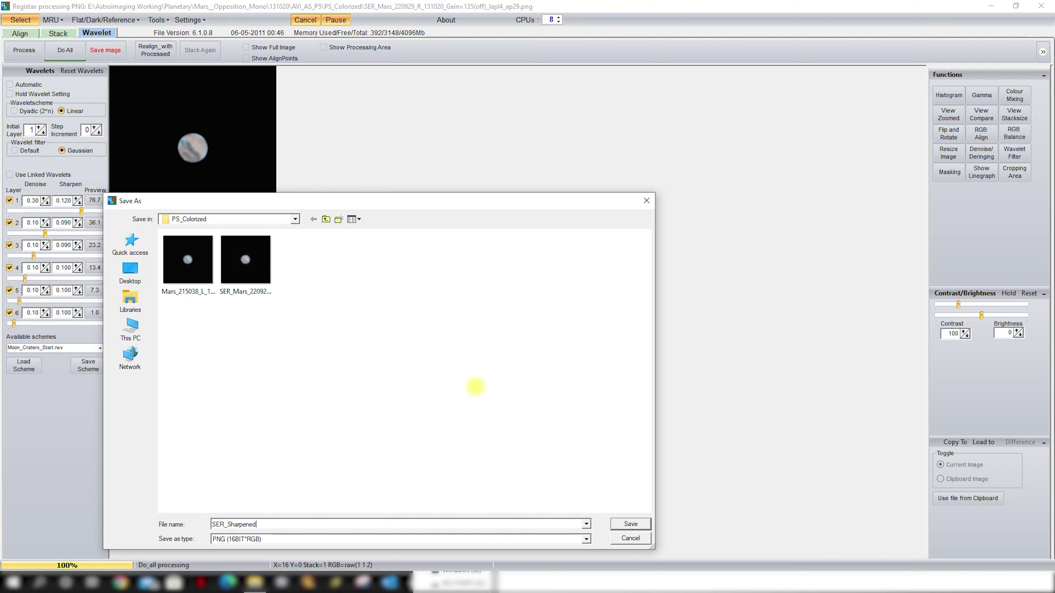
click(629, 523)
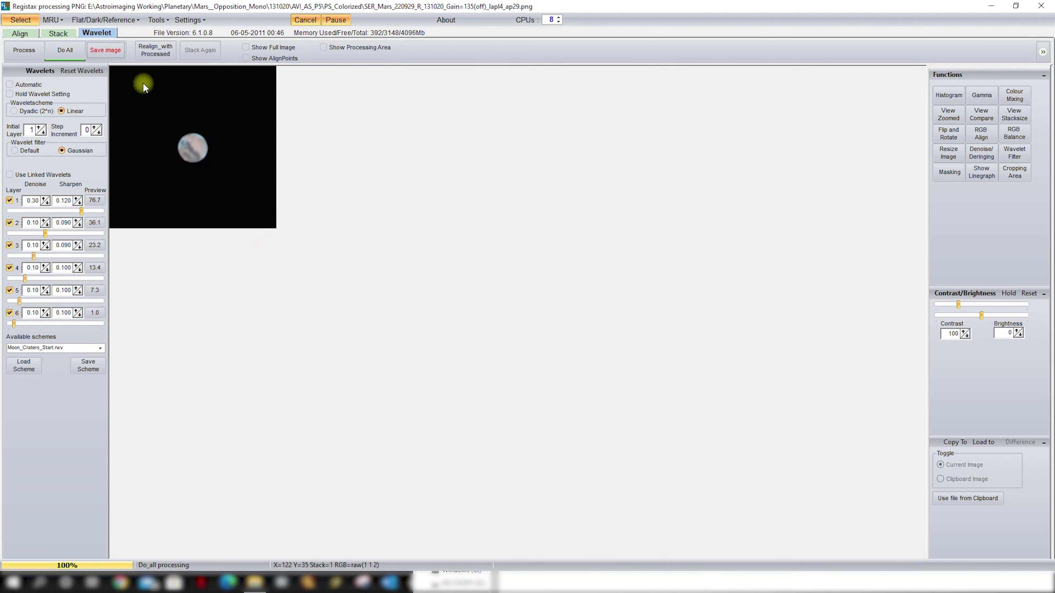
Load Mars_215038_L_131020_Gain=135(off)_lapl4_ap30 from the PS_Colorized folder into RegiStax and minimize the folder window.
click(254, 581)
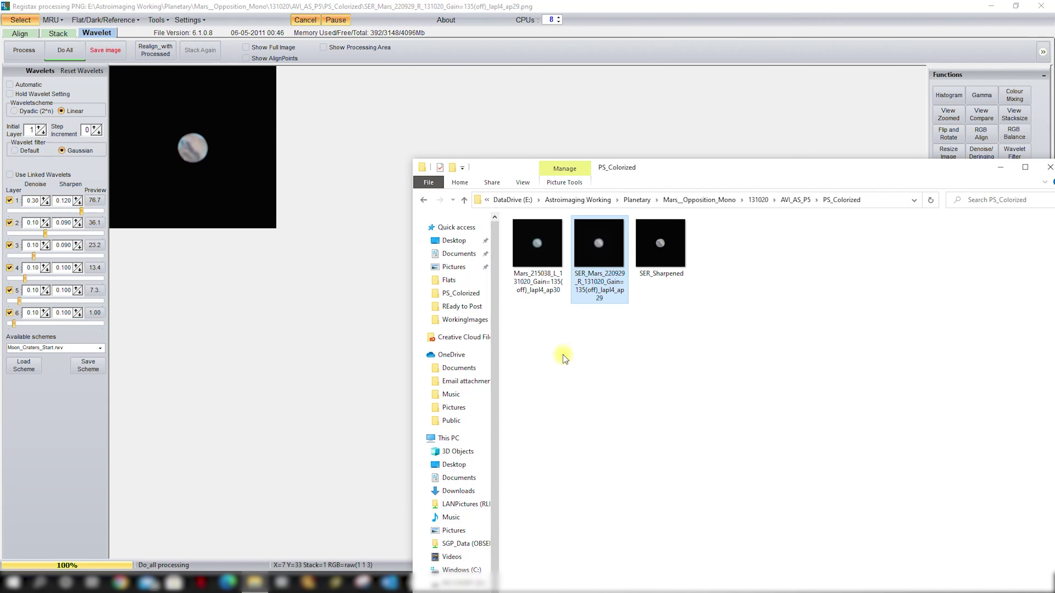
click(585, 347)
drag(545, 249, 23, 19)
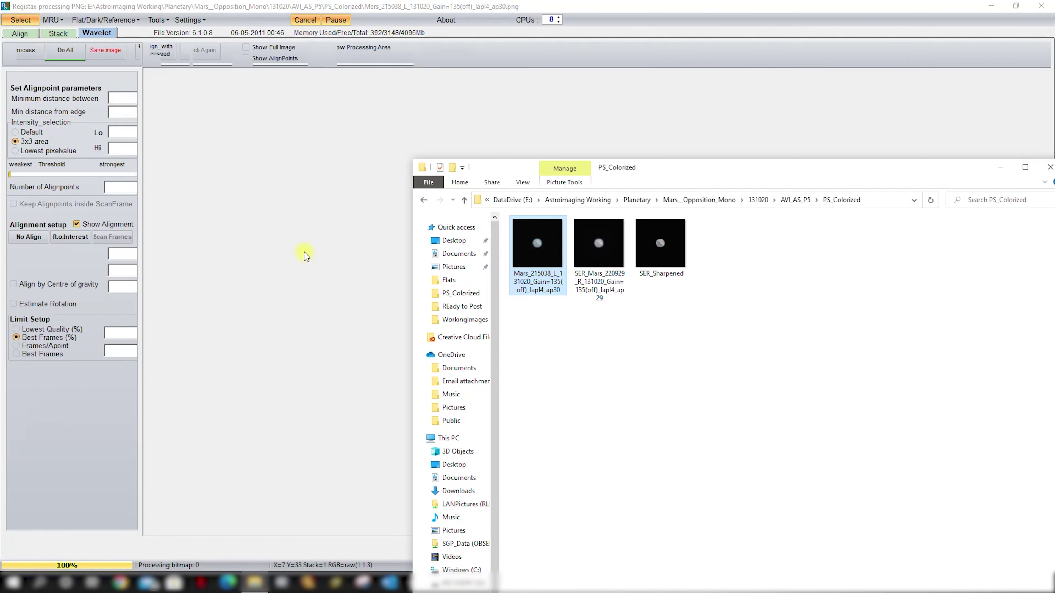
click(1001, 167)
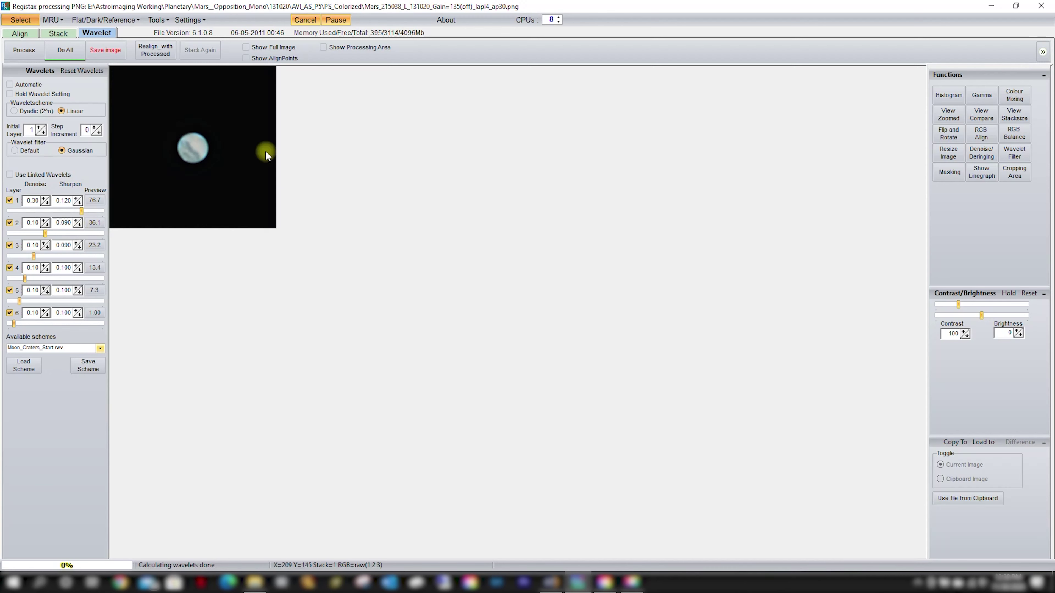
Show the zoomed view of Mars, estimate the RGB channel alignment, and close the alignment tool.
click(949, 115)
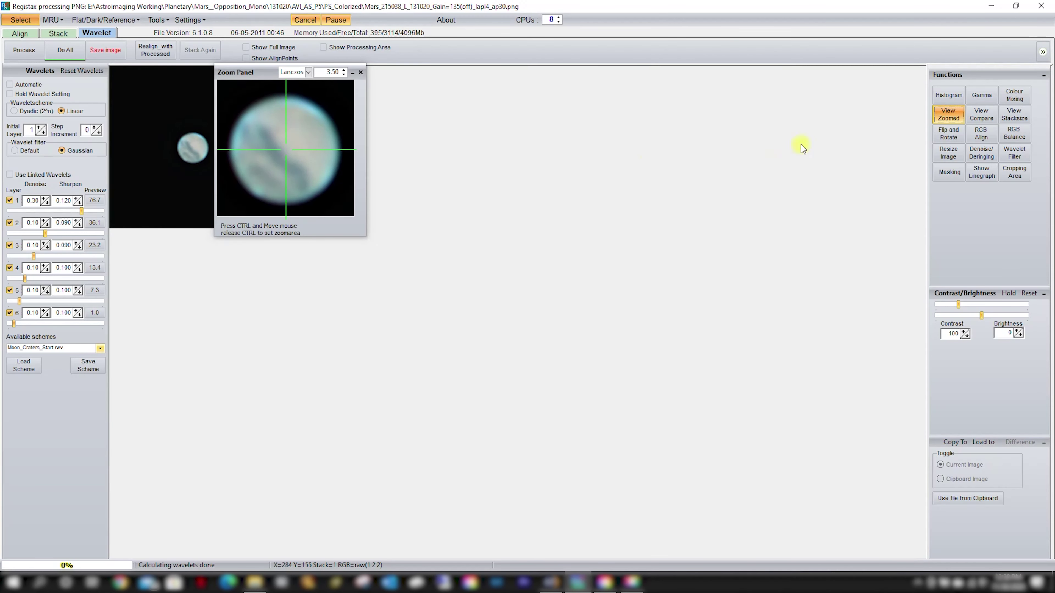
click(981, 133)
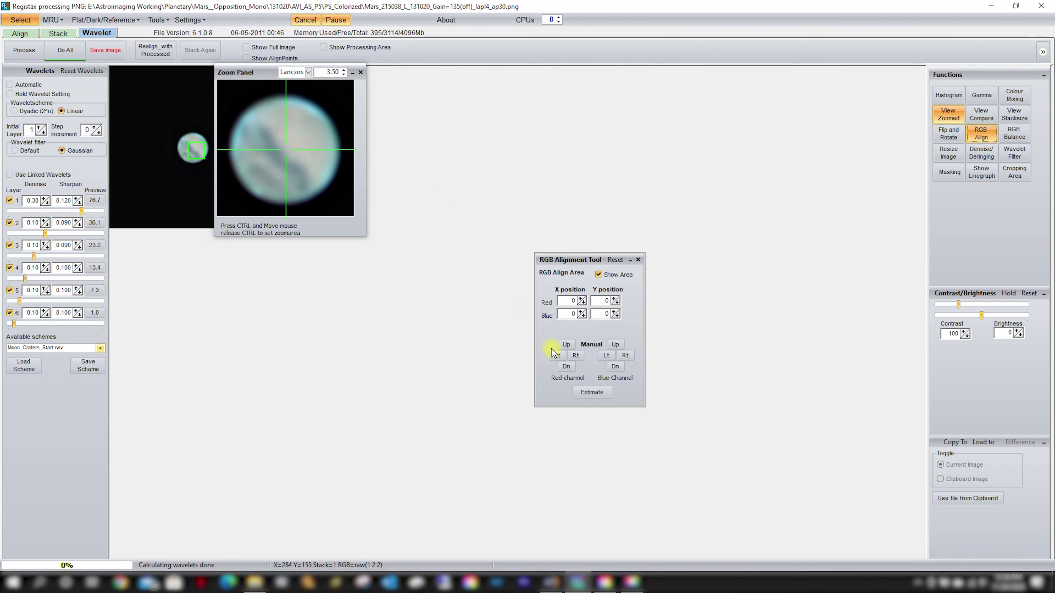
click(586, 395)
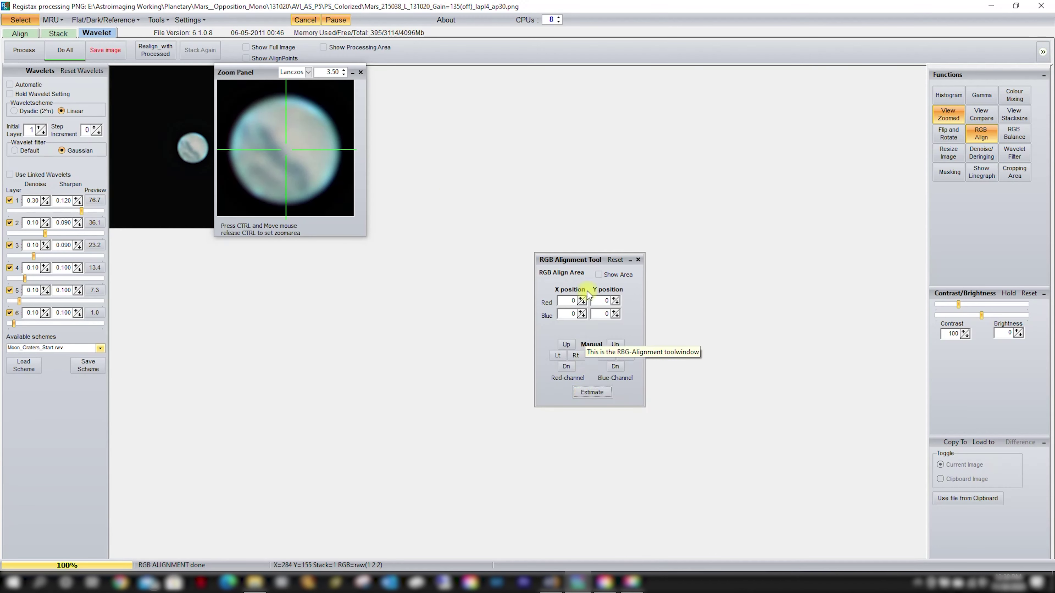
click(639, 260)
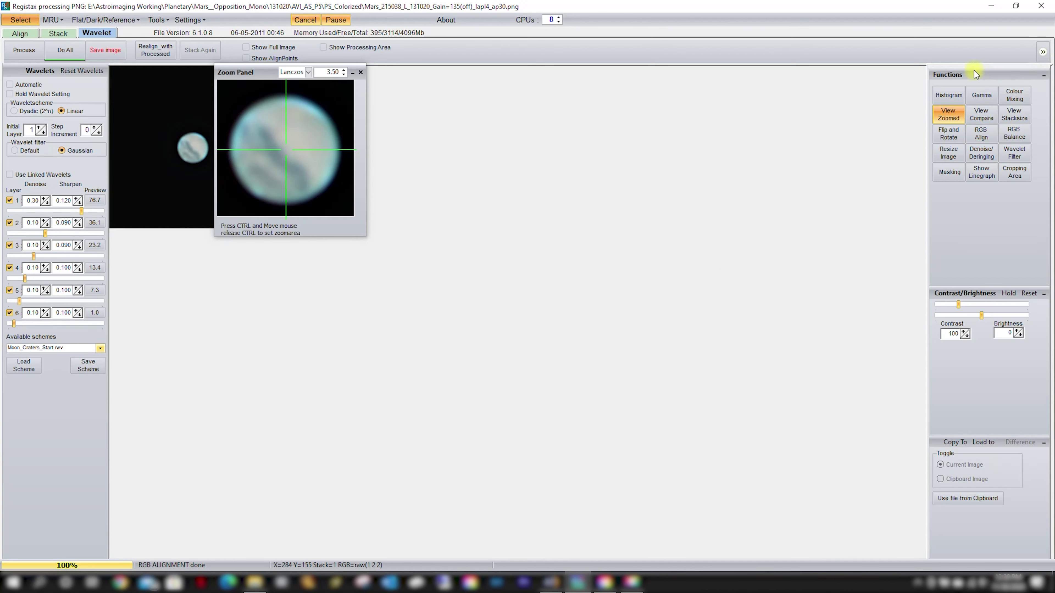
Auto-balance the image's RGB colours and close the balance tool.
click(1020, 136)
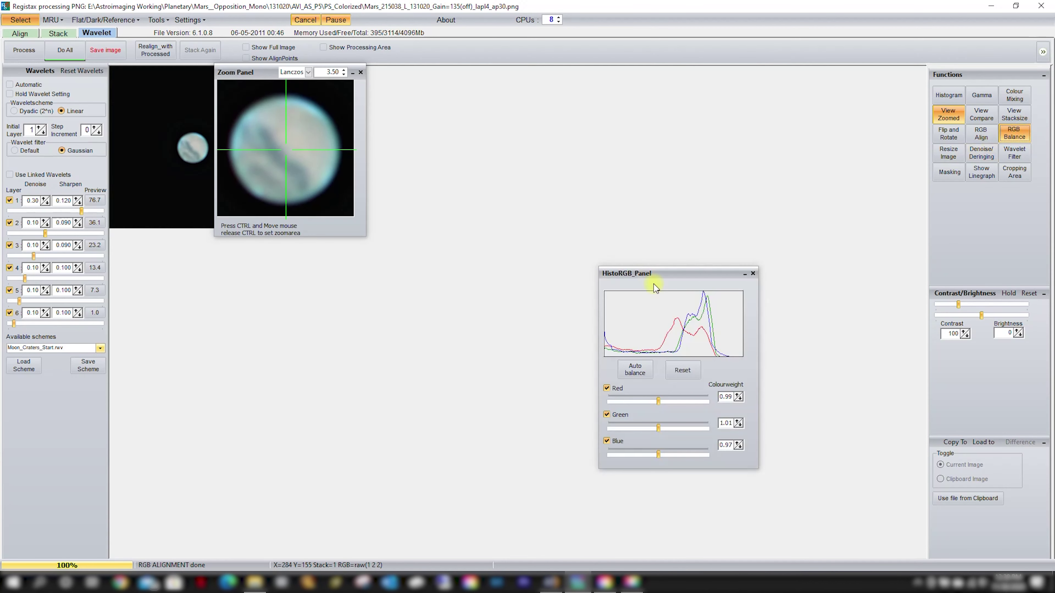
click(633, 370)
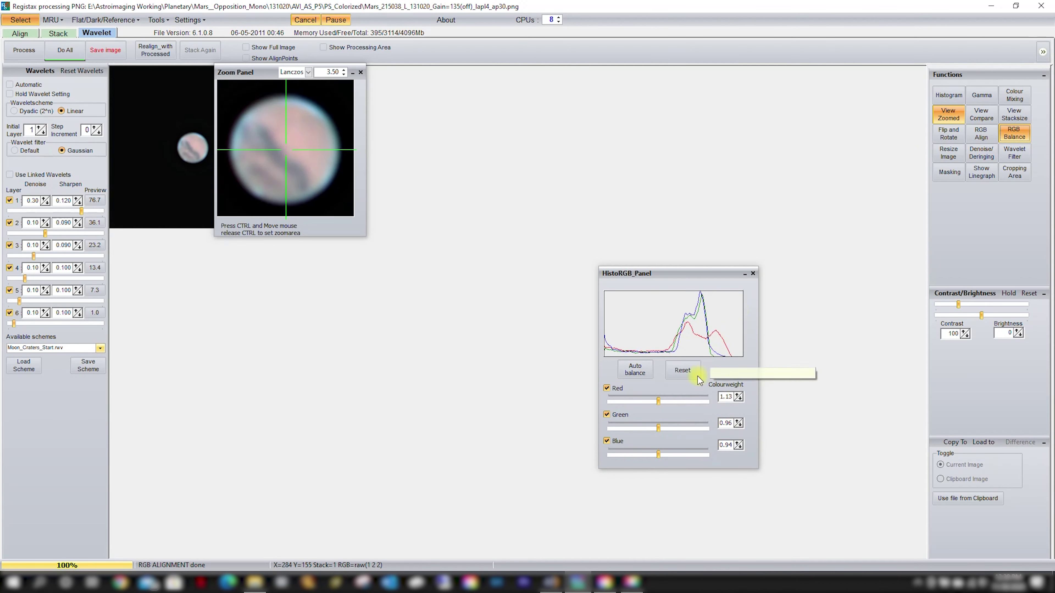
click(753, 273)
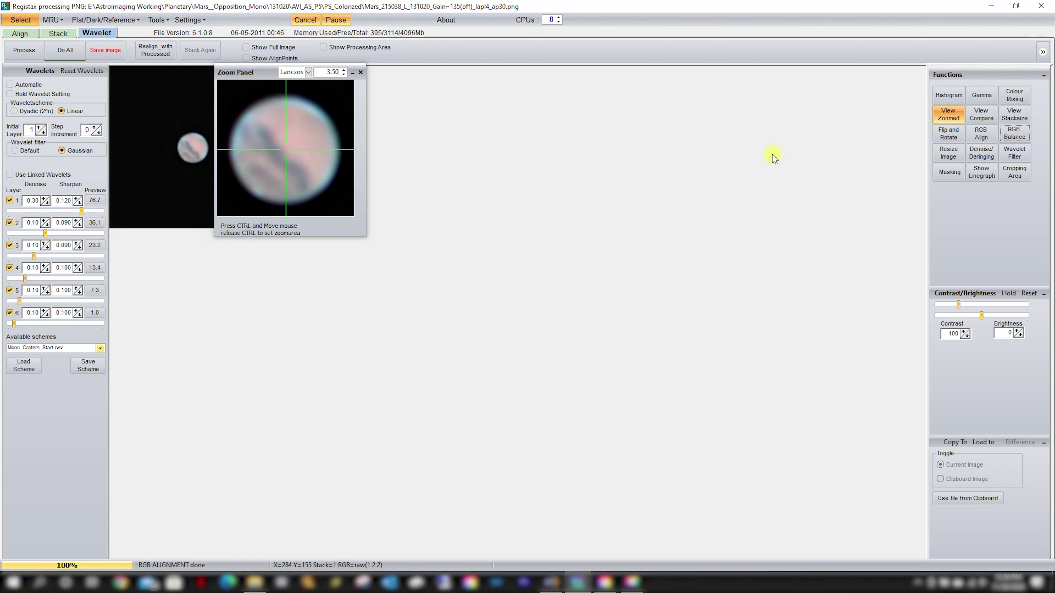
Stretch the RGB histogram with the lower limit at 61 and the upper limit at 242, and close the histogram.
click(955, 97)
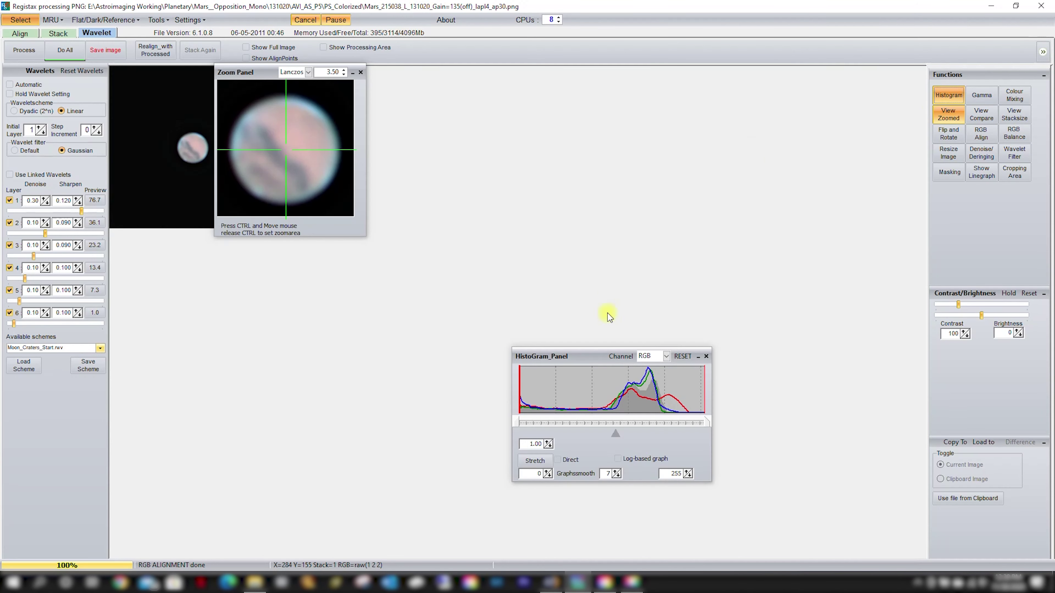
drag(702, 423, 695, 424)
drag(520, 423, 563, 424)
click(536, 461)
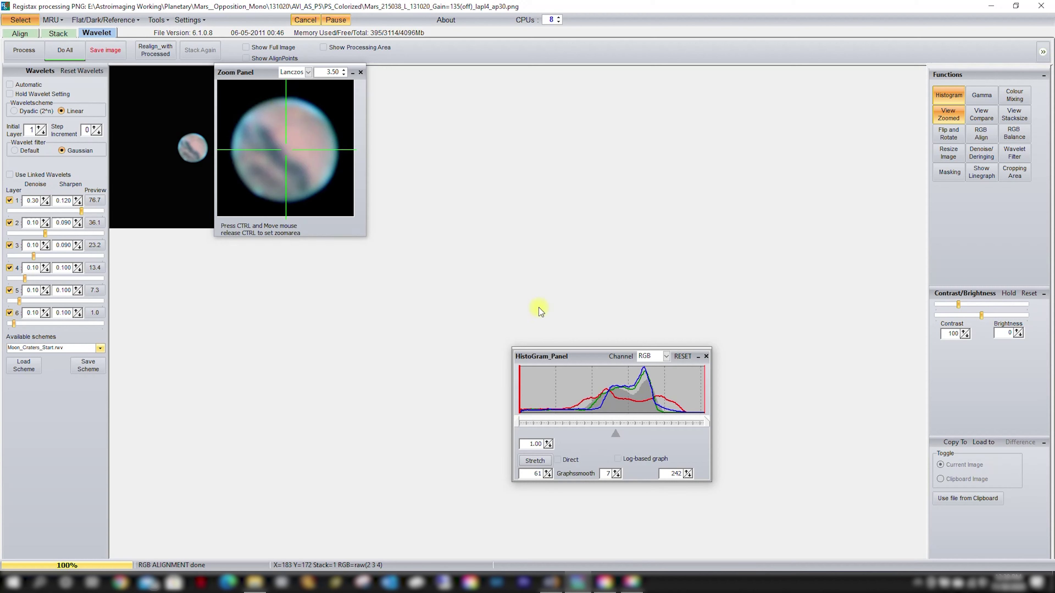
click(706, 356)
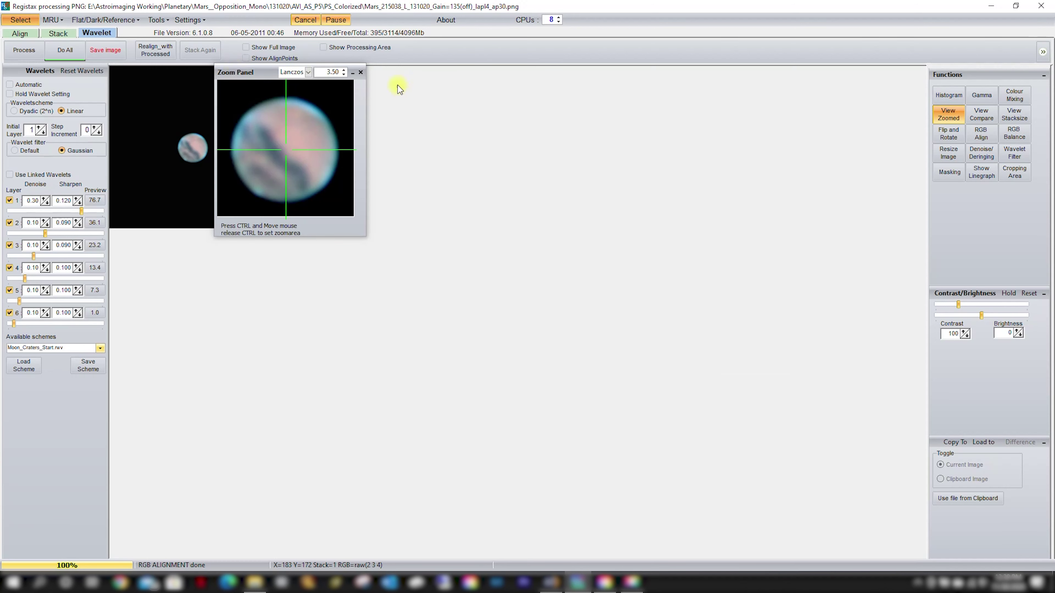
Close the zoomed view, apply the processing to the whole image and save it as a 16-bit RGB PNG named AVI_Sharpened.
click(360, 73)
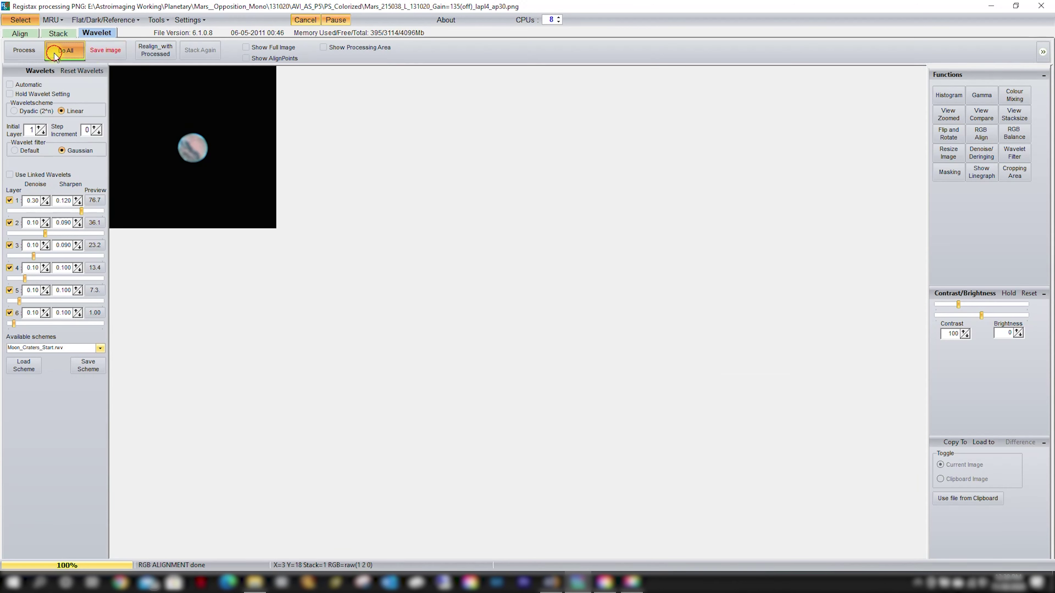
click(65, 50)
click(103, 52)
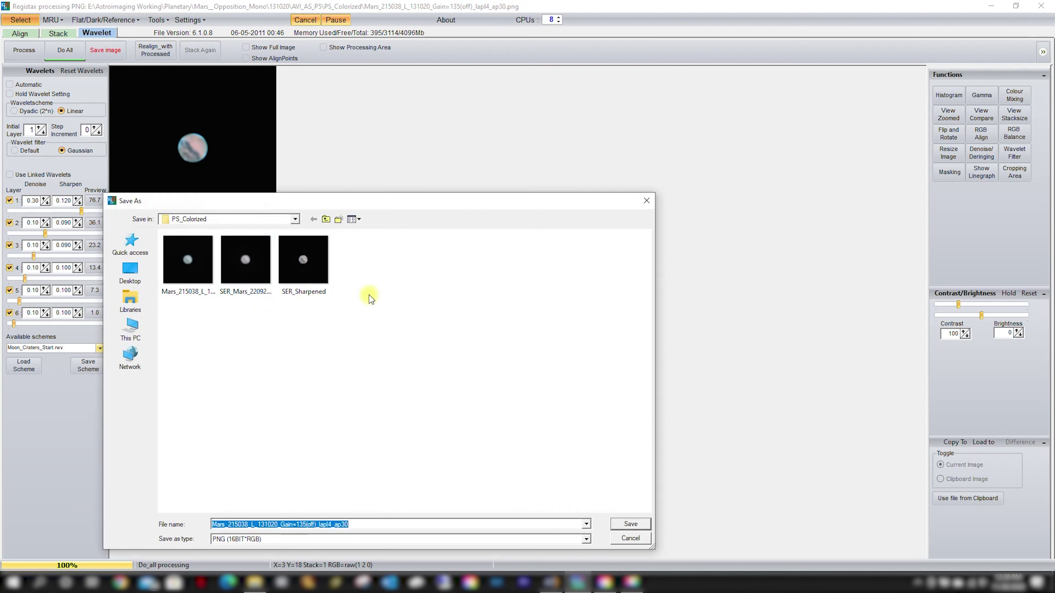
click(302, 259)
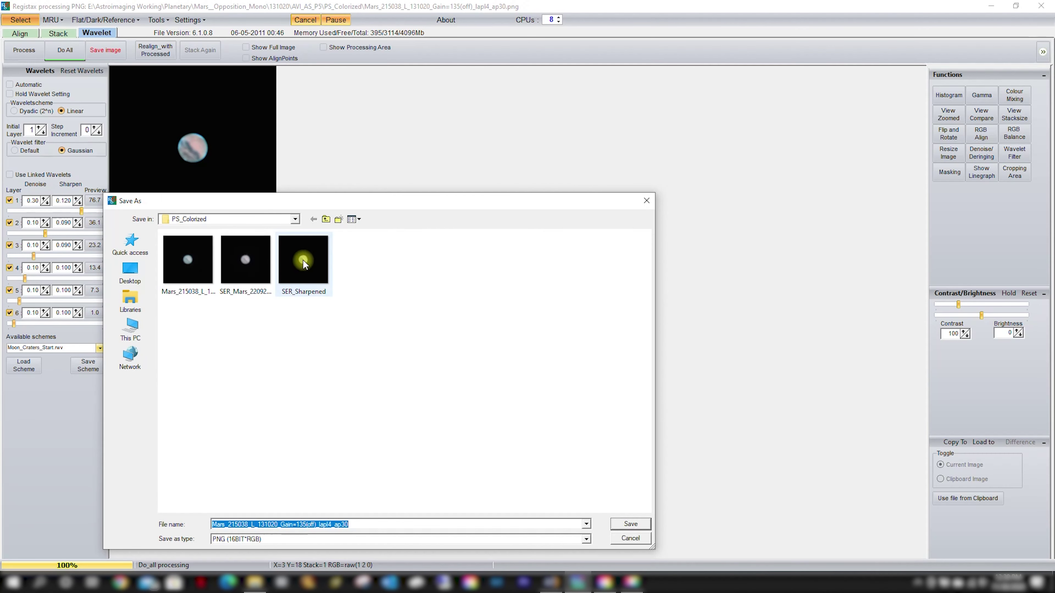
double_click(224, 525)
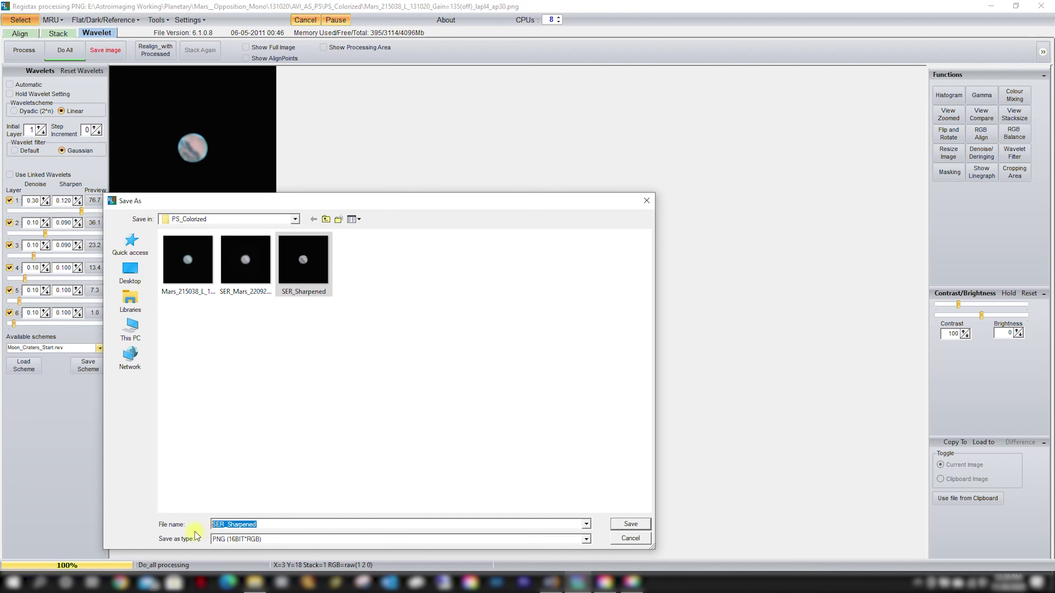
drag(224, 525, 209, 524)
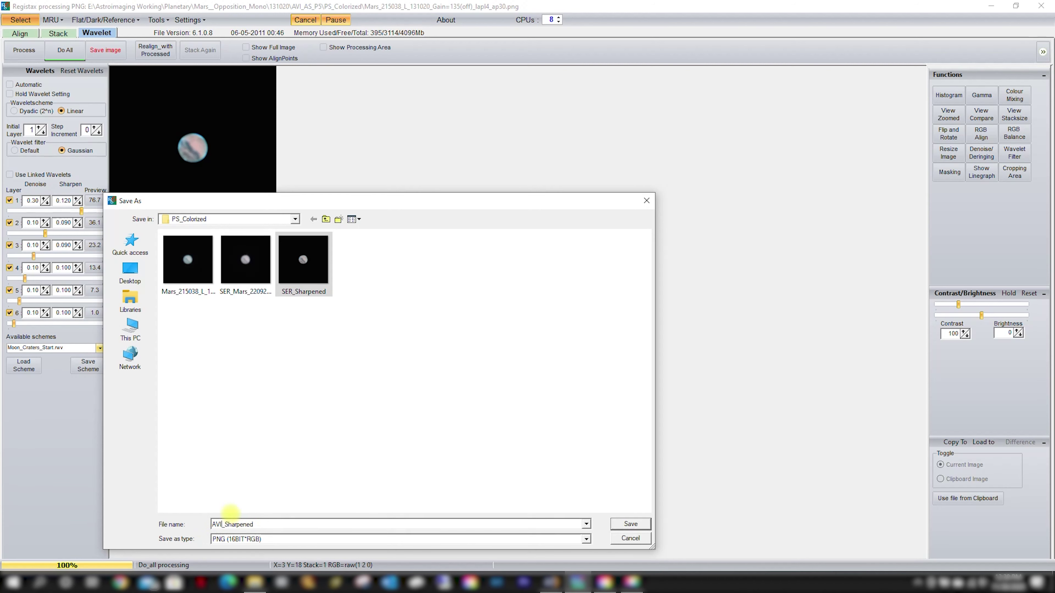
click(629, 525)
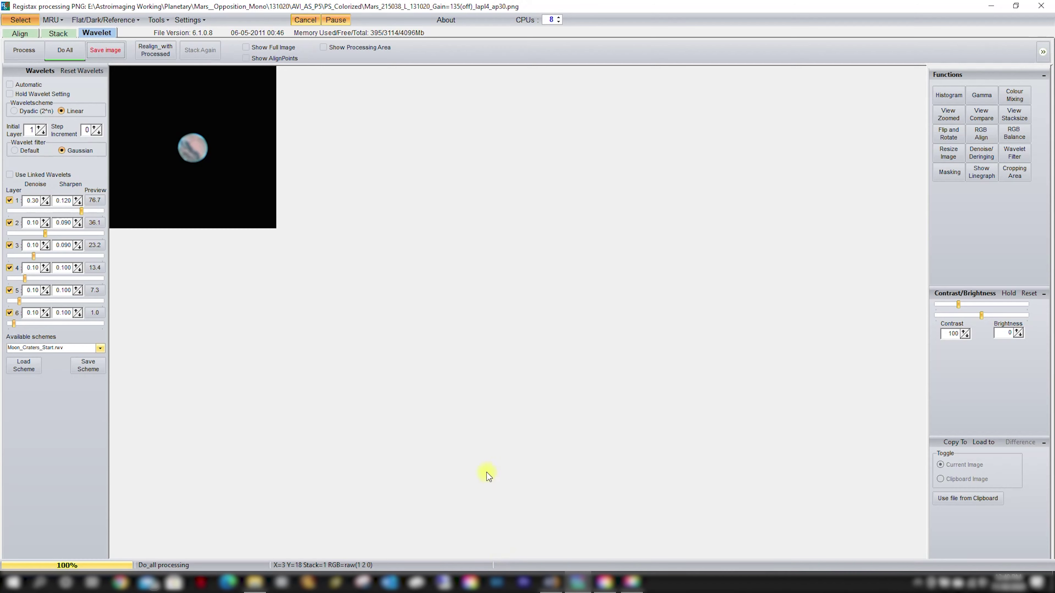
Switch to Lightroom Classic, try an exposure of +0.61 on SER_Sharpened.png, and reset the exposure.
click(494, 578)
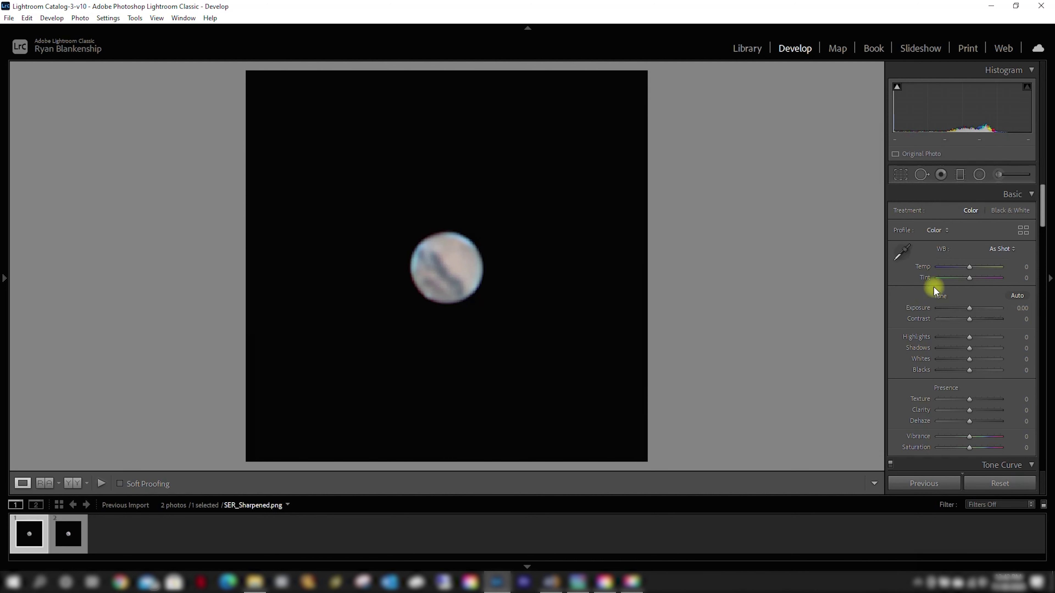
drag(958, 310, 975, 312)
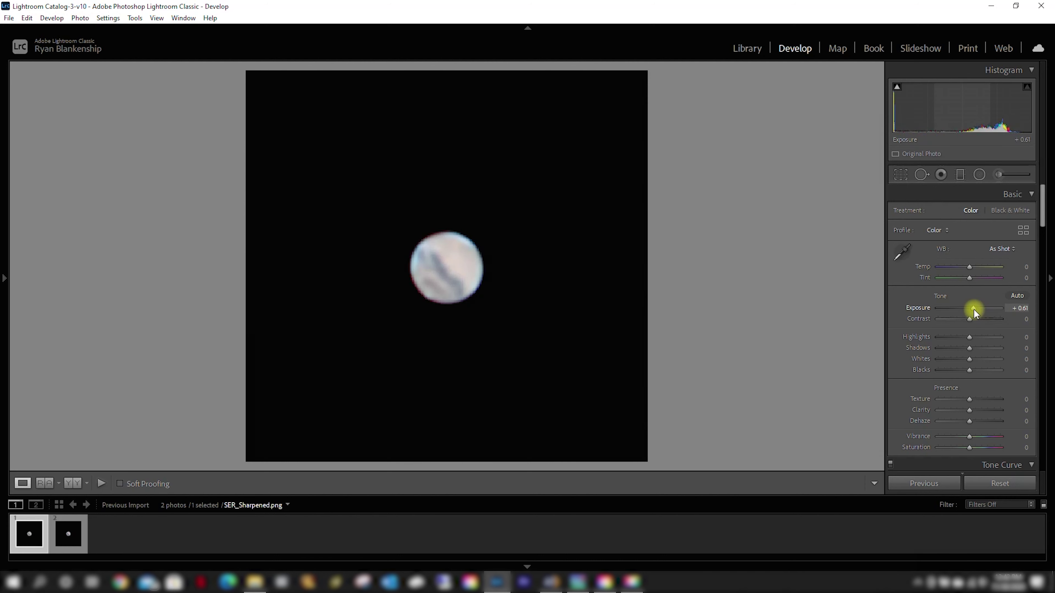
double_click(919, 307)
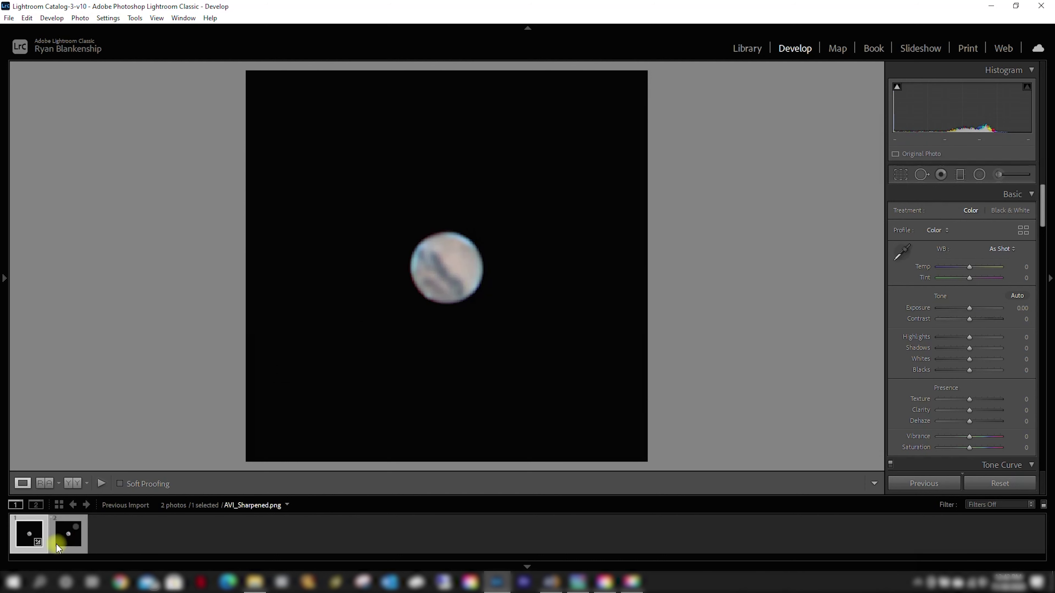
Compare SER_Sharpened.png and AVI_Sharpened.png by alternating between them, examining the planet's colour, edges and surface detail.
click(67, 533)
click(17, 532)
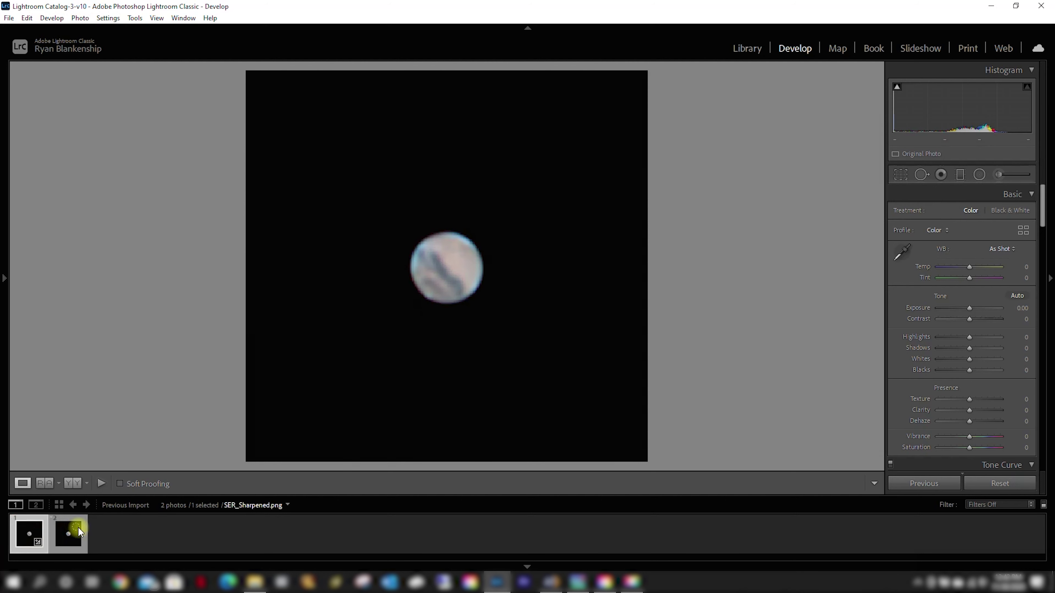
click(61, 529)
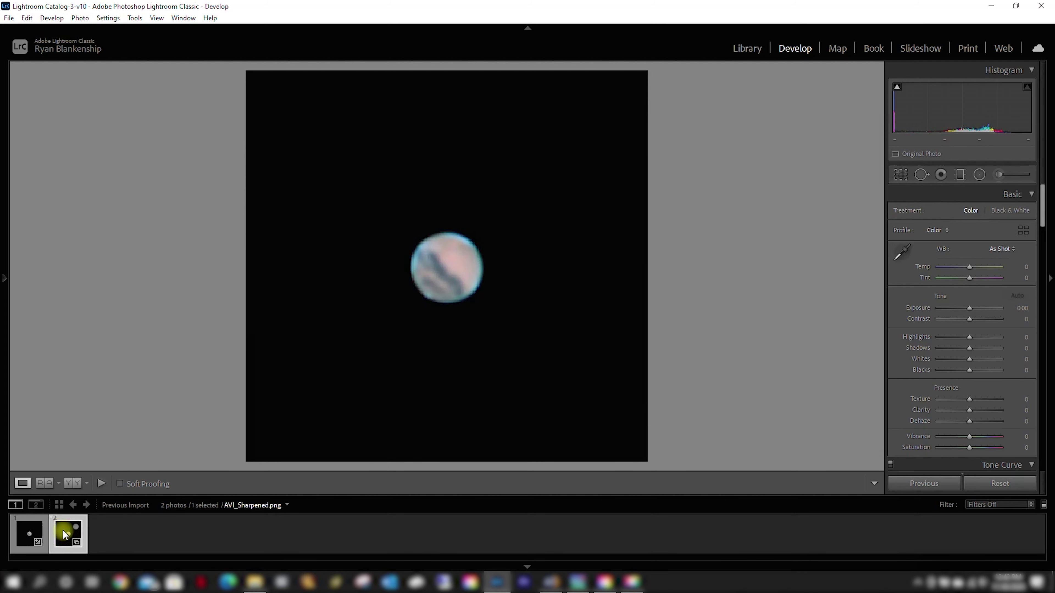
click(31, 532)
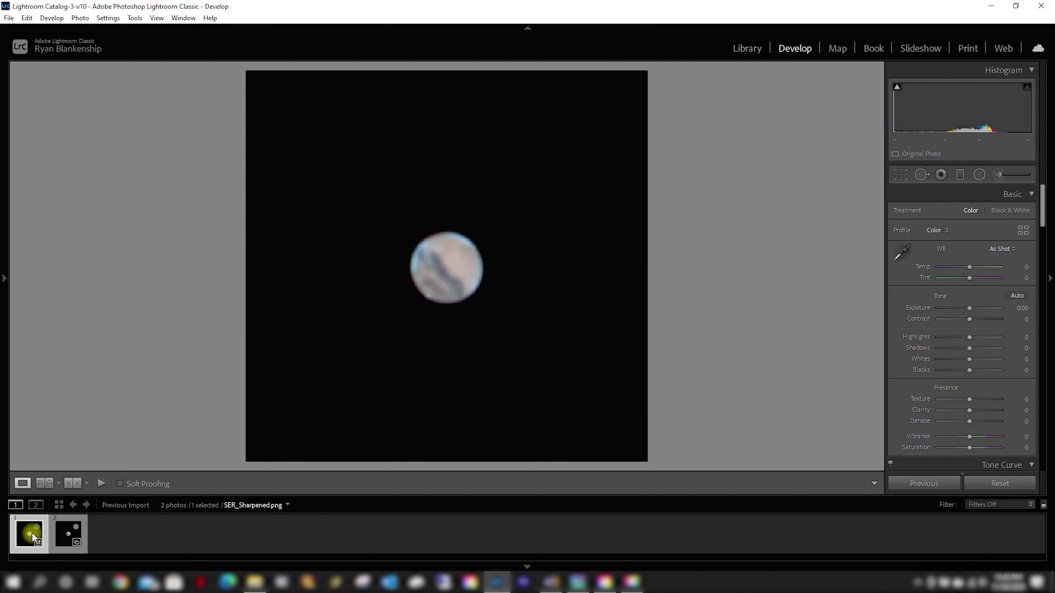
click(55, 533)
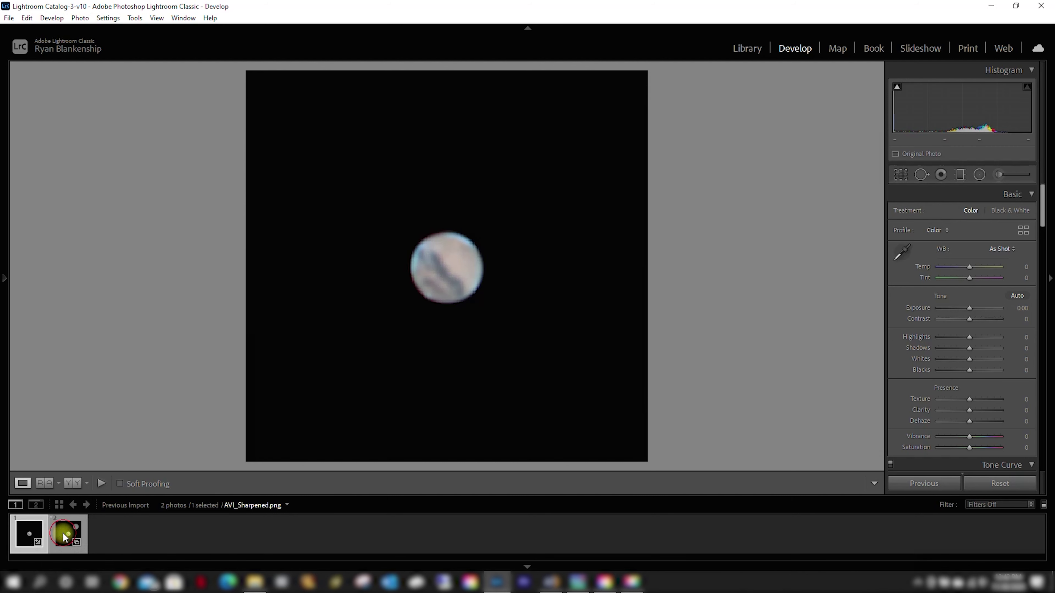
click(40, 535)
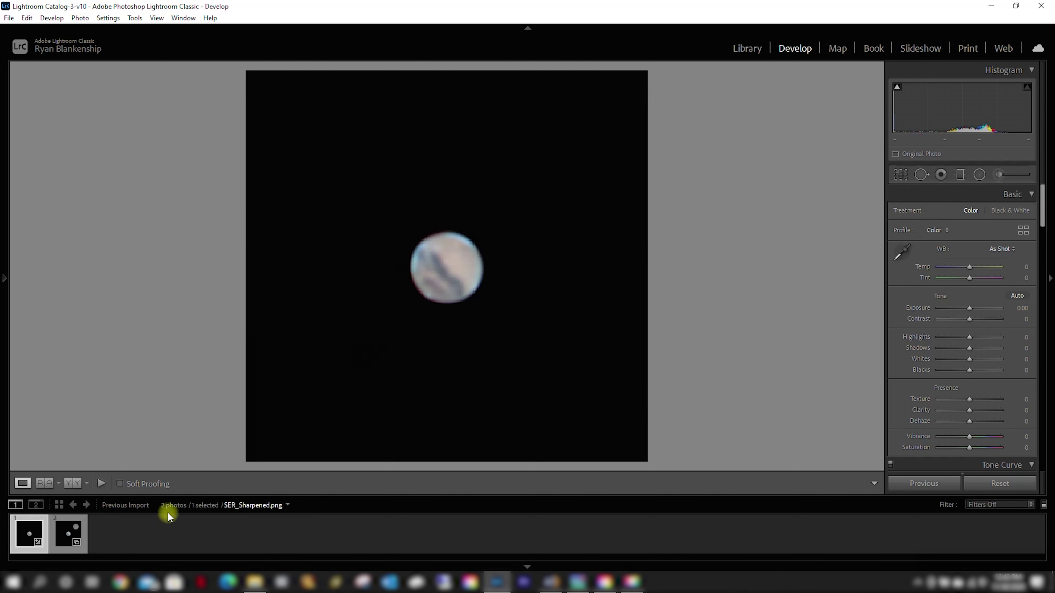
click(63, 534)
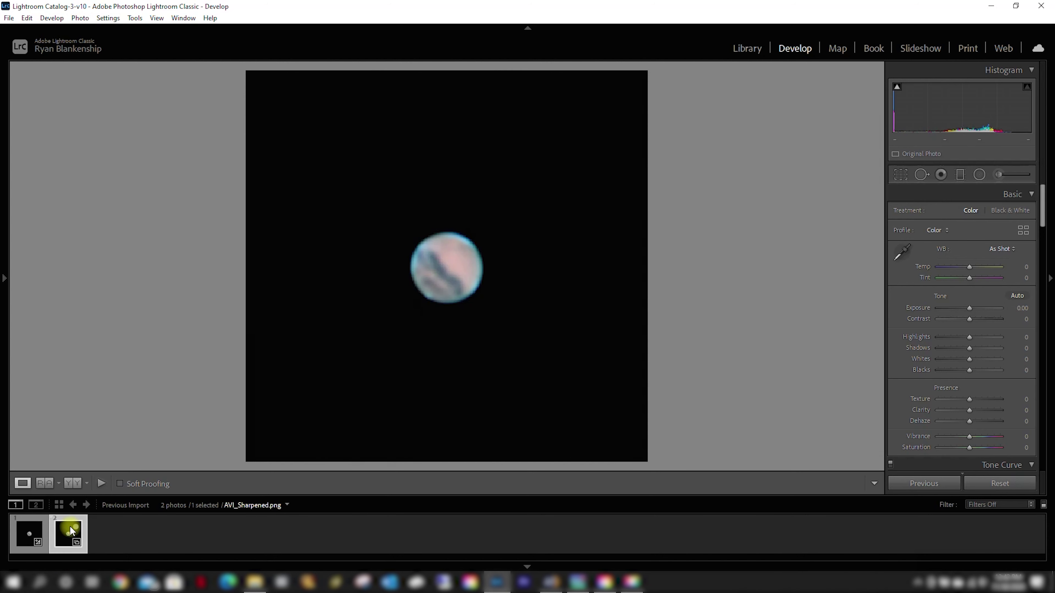
click(23, 534)
click(136, 547)
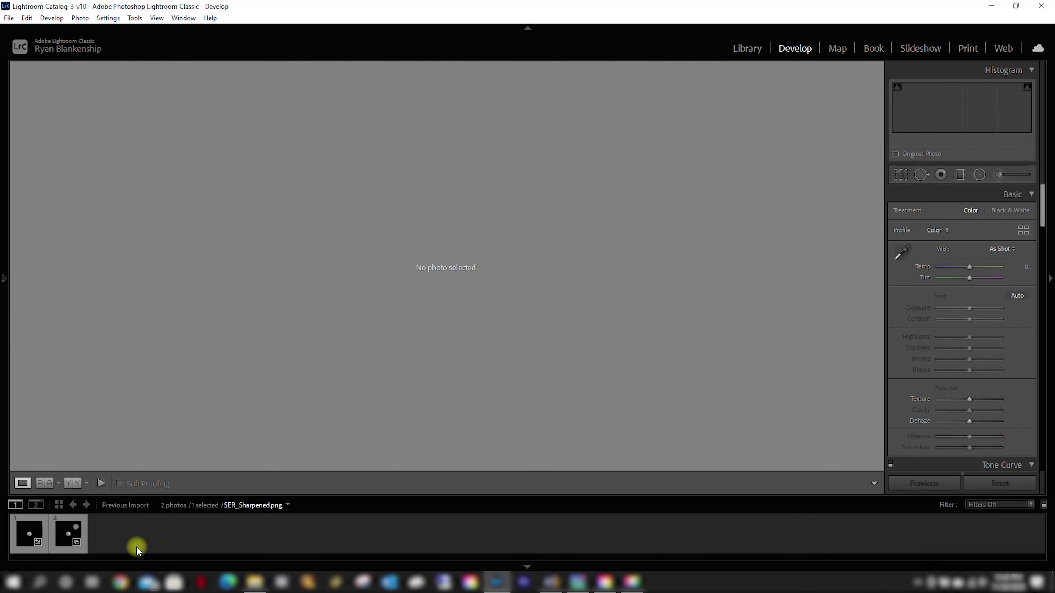
click(66, 534)
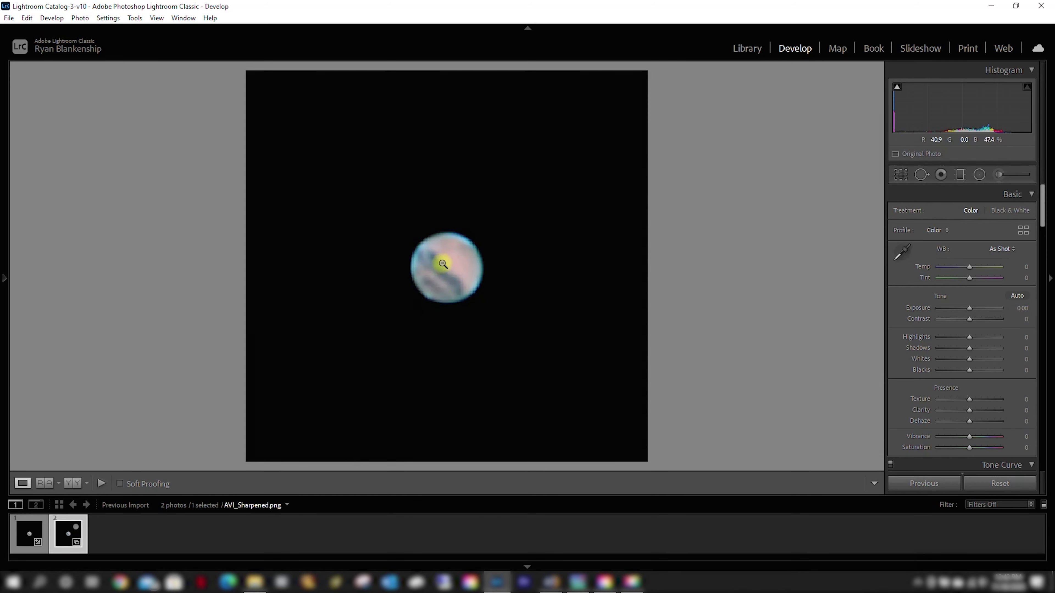
click(28, 524)
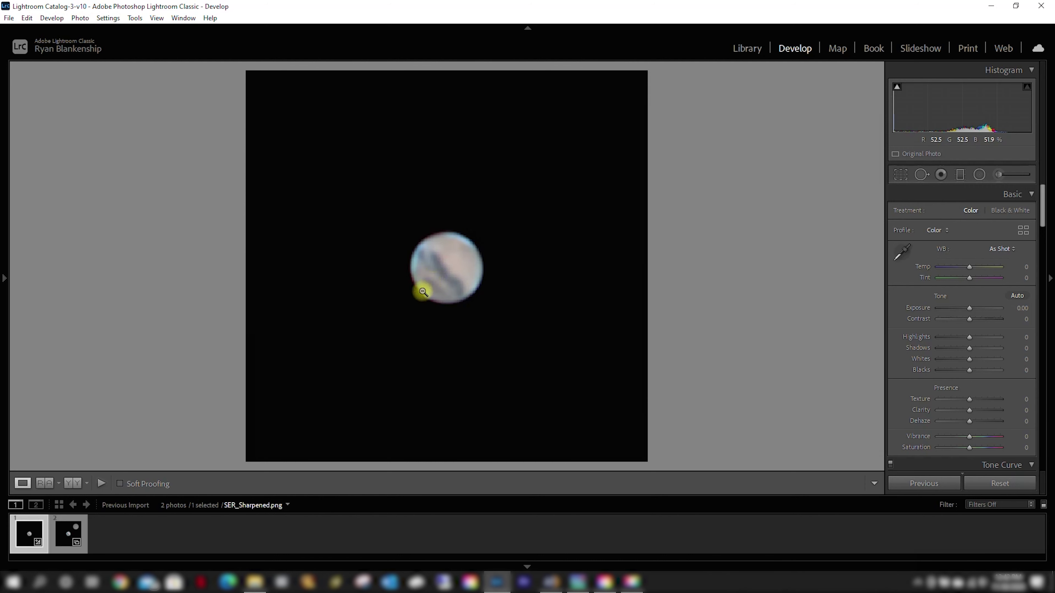
click(66, 536)
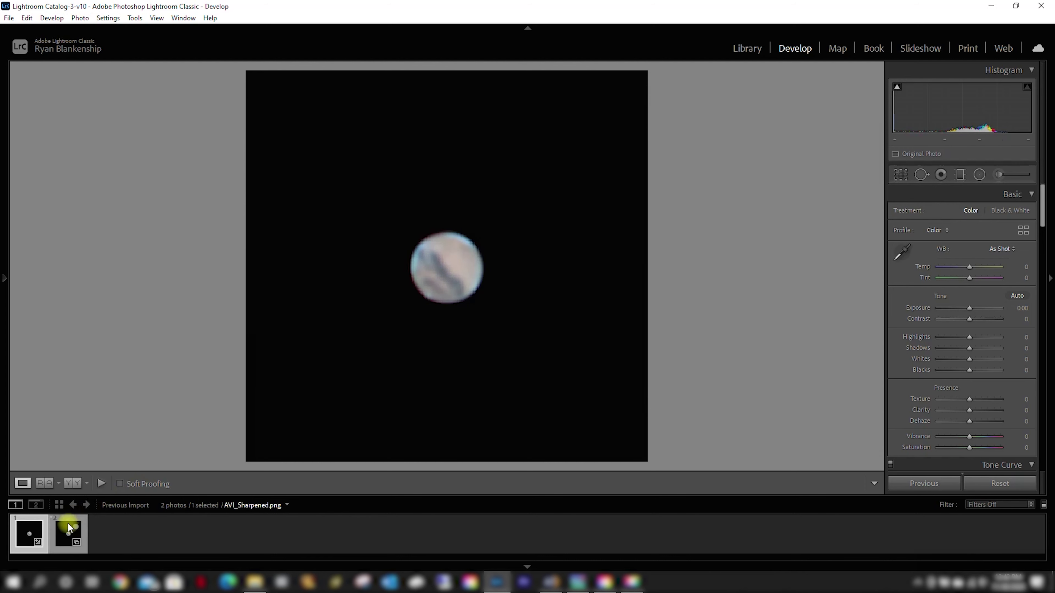
Adjust SER_Sharpened.png to exposure -0.53, contrast +21, highlights +7, shadows -9, whites +7 and sharpening amount 5.
click(26, 538)
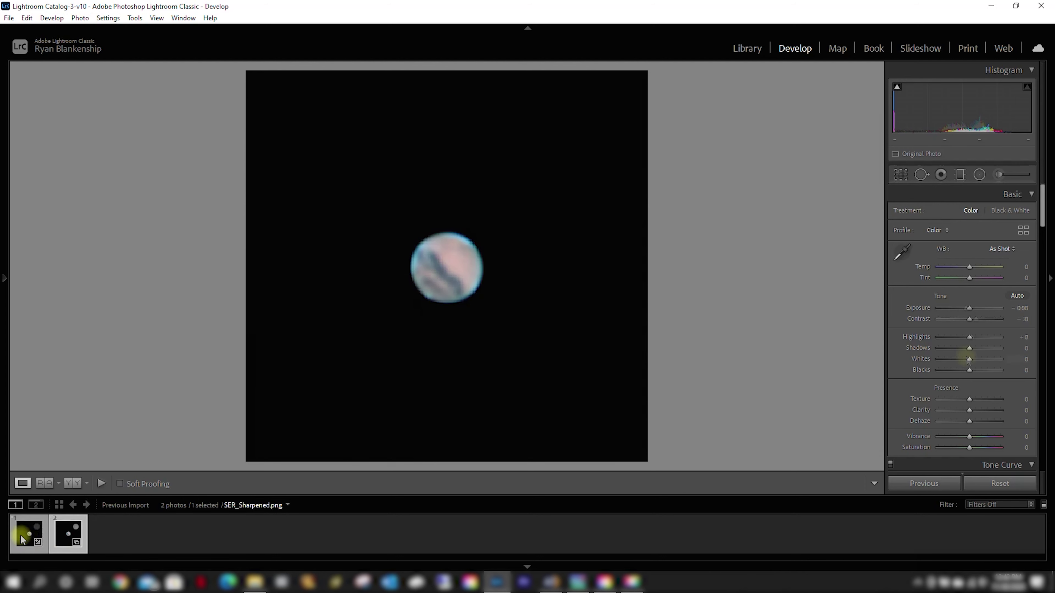
click(970, 348)
drag(970, 349, 963, 351)
drag(962, 350, 974, 360)
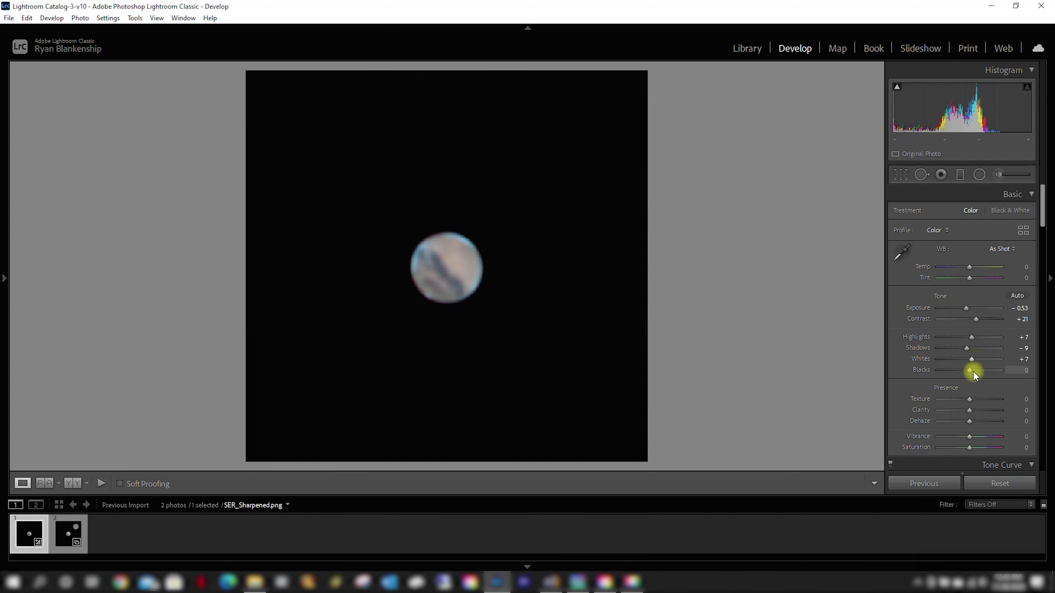
scroll(972, 364, down, 10)
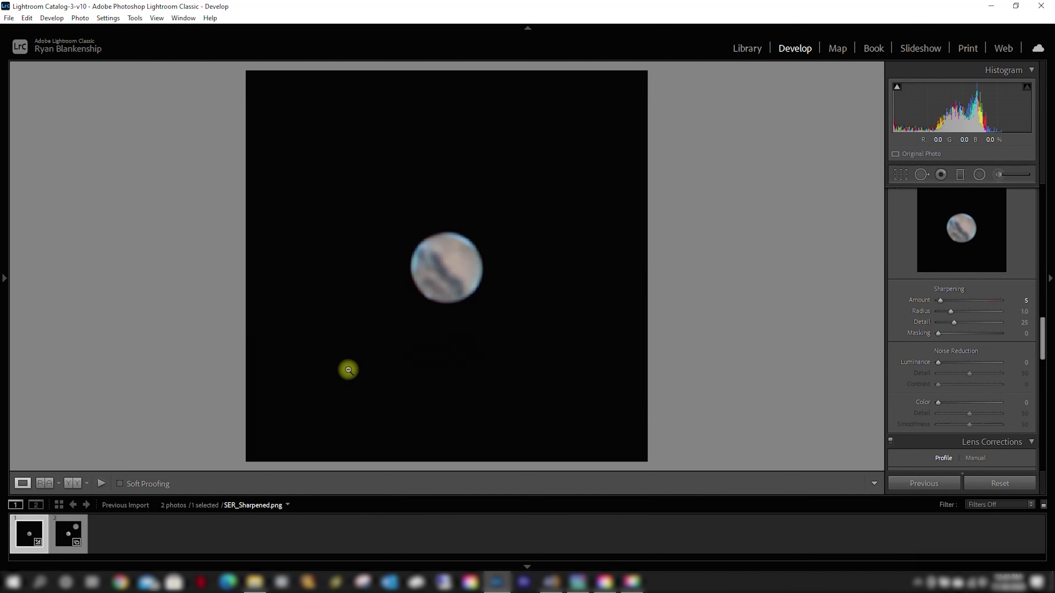
Start exporting the adjusted SER_Sharpened.png photo.
right_click(23, 533)
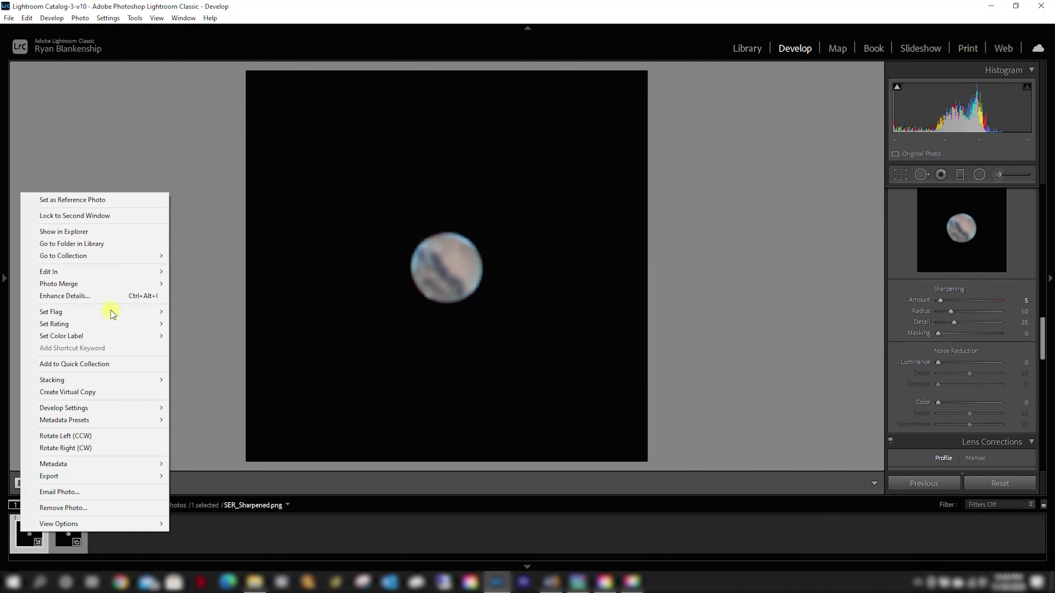
mouse_move(146, 476)
click(220, 476)
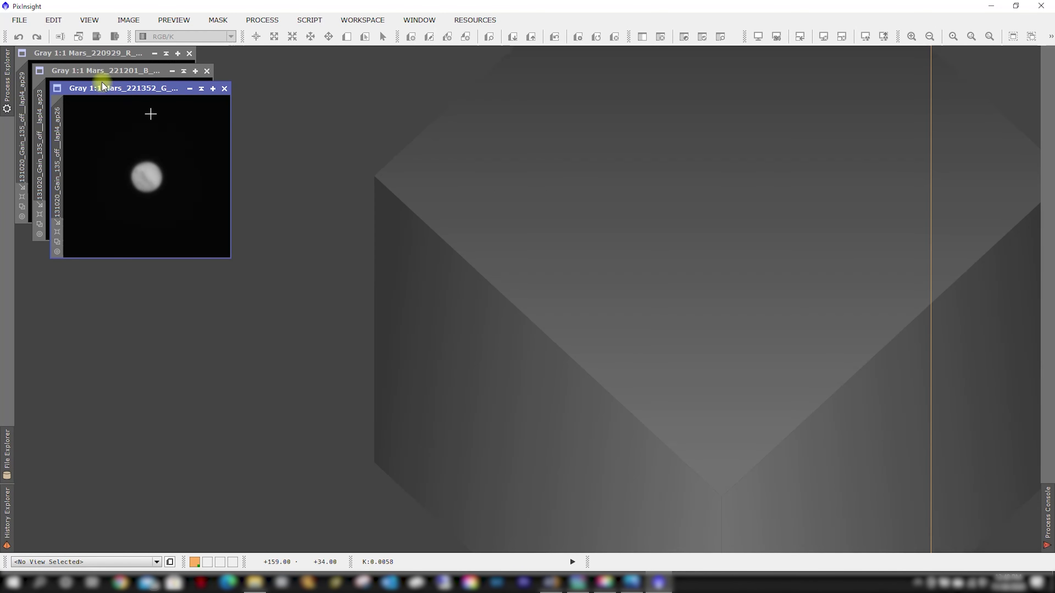
Arrange the three Mars channel images so the blue image sits beside the red one and the green image directly below the red.
drag(127, 87, 96, 259)
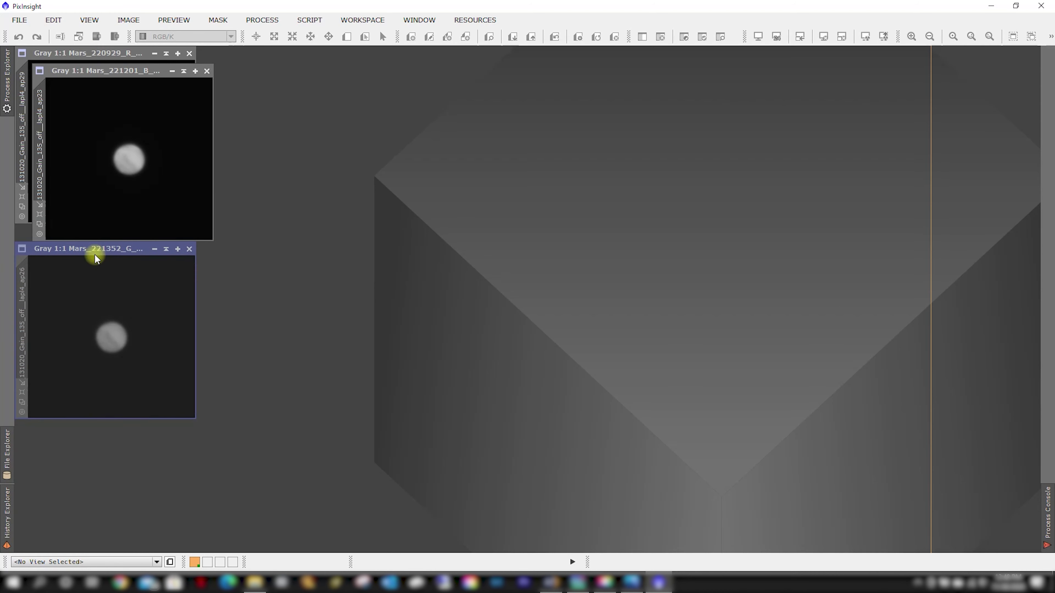
drag(113, 73, 279, 60)
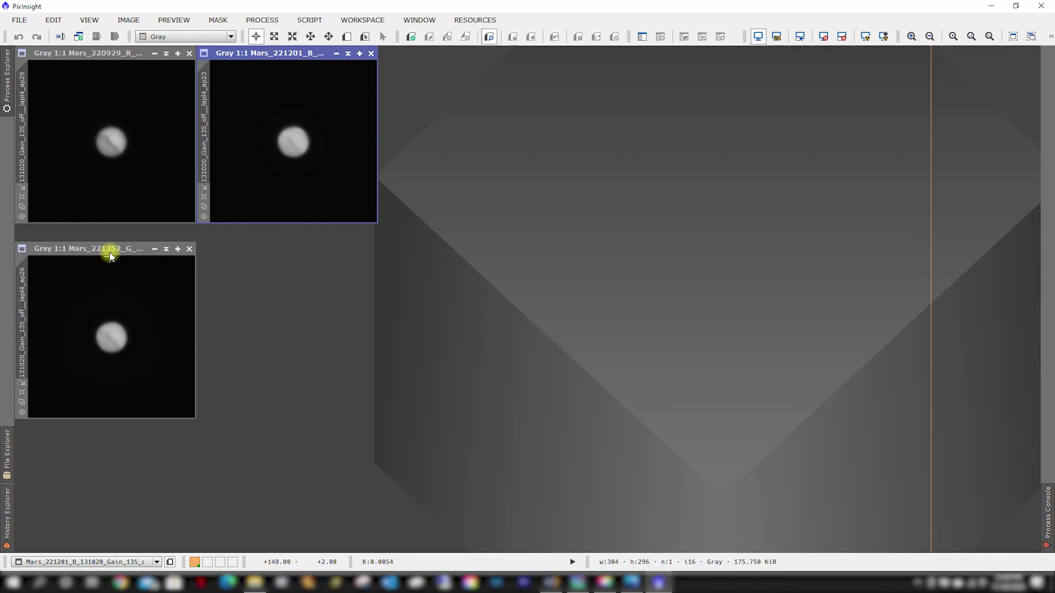
drag(110, 255, 111, 233)
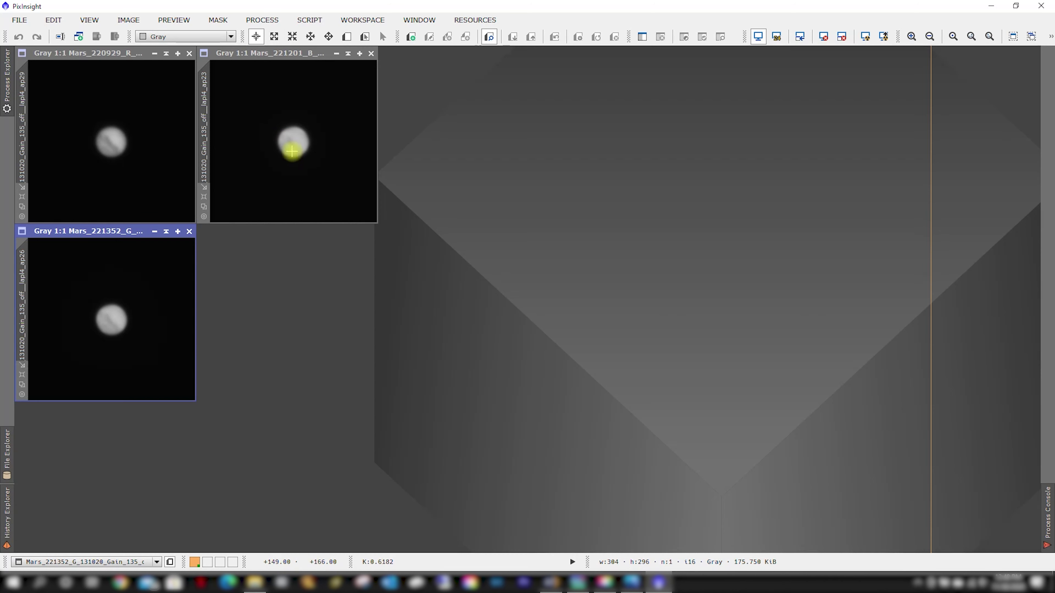
Switch to File Explorer, go to the 131020 folder on DataDrive (E:), and briefly play the Mars_215259_R AVI capture.
click(268, 578)
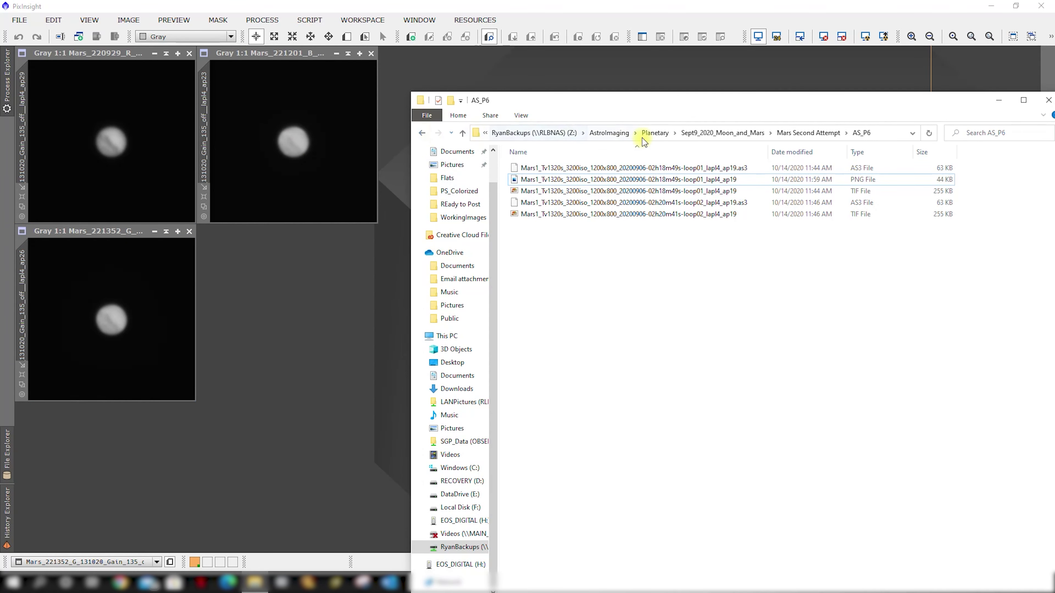
click(458, 497)
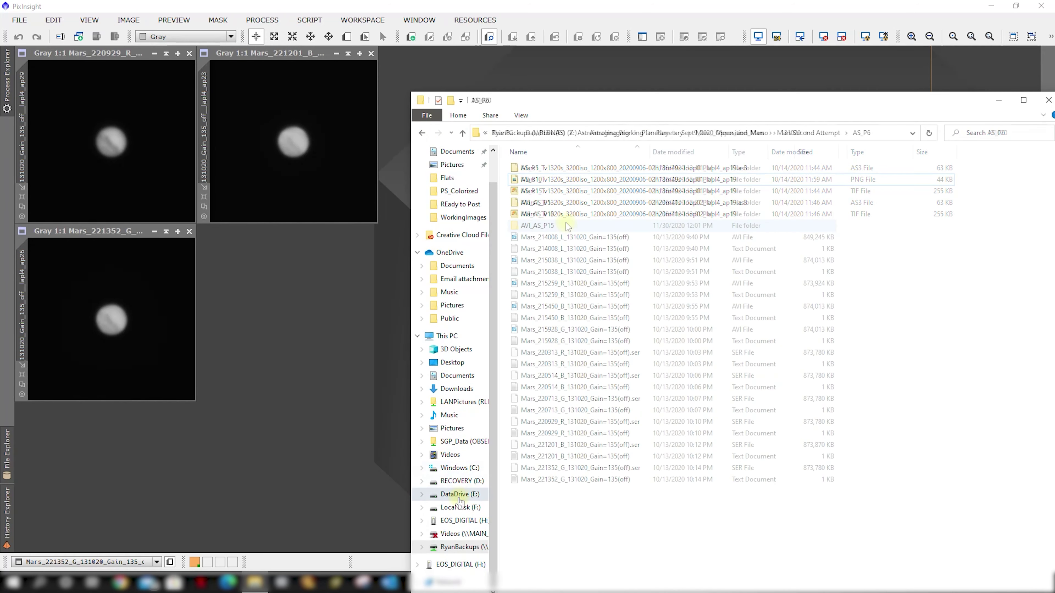
click(570, 285)
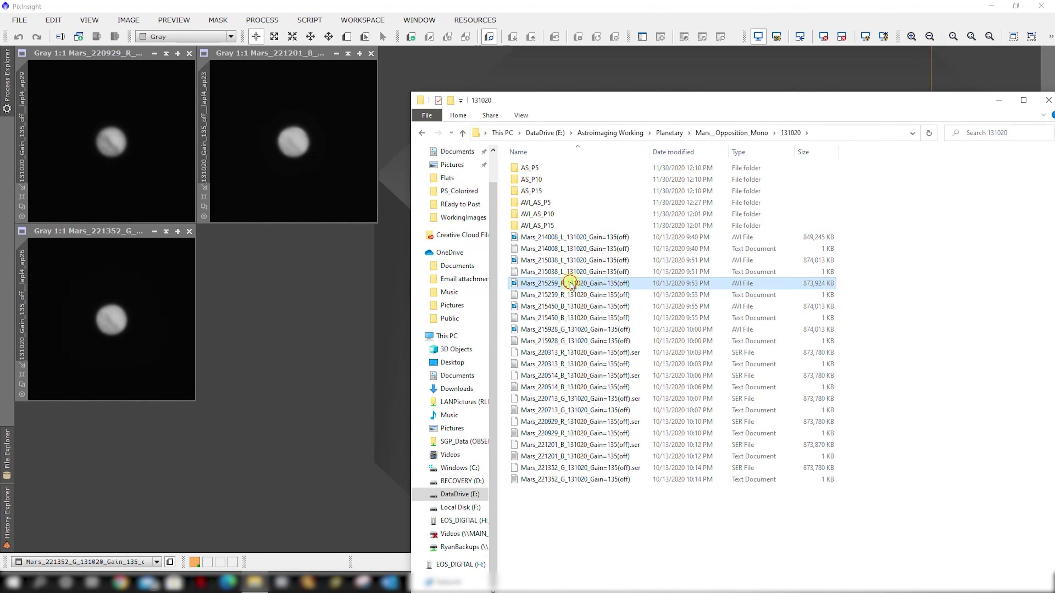
double_click(570, 285)
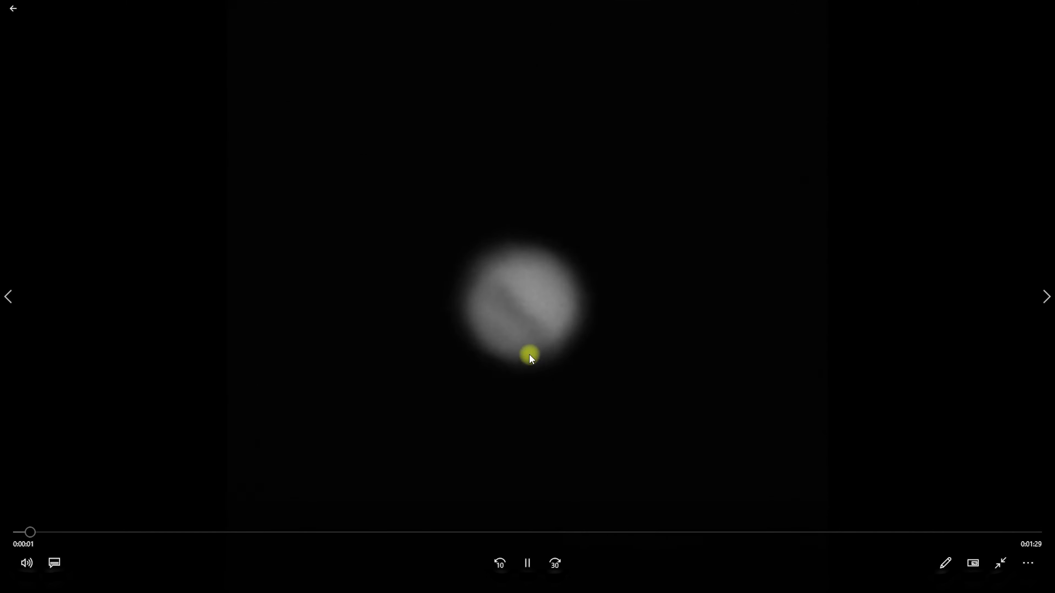
mouse_move(1044, 9)
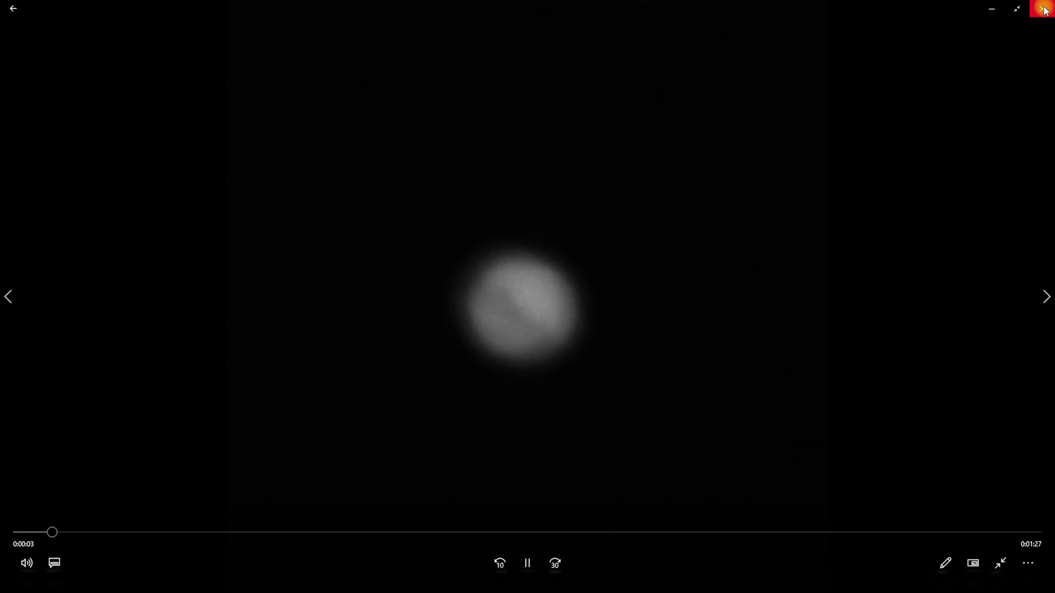
click(1042, 8)
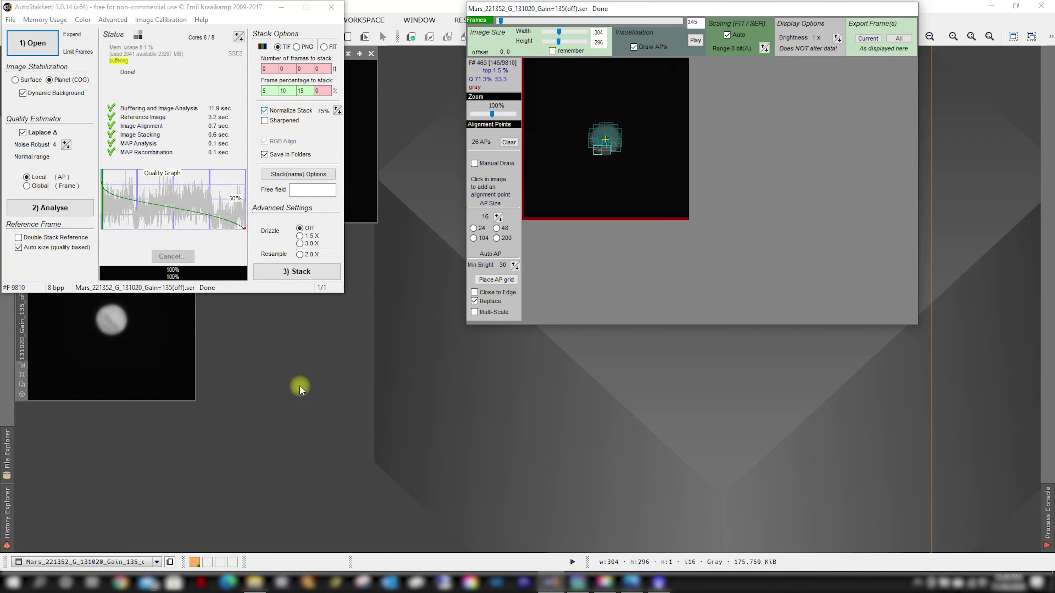
Return to PixInsight, start the LRGBCombination process, and assign Mars_220929_R as the red channel source.
click(318, 326)
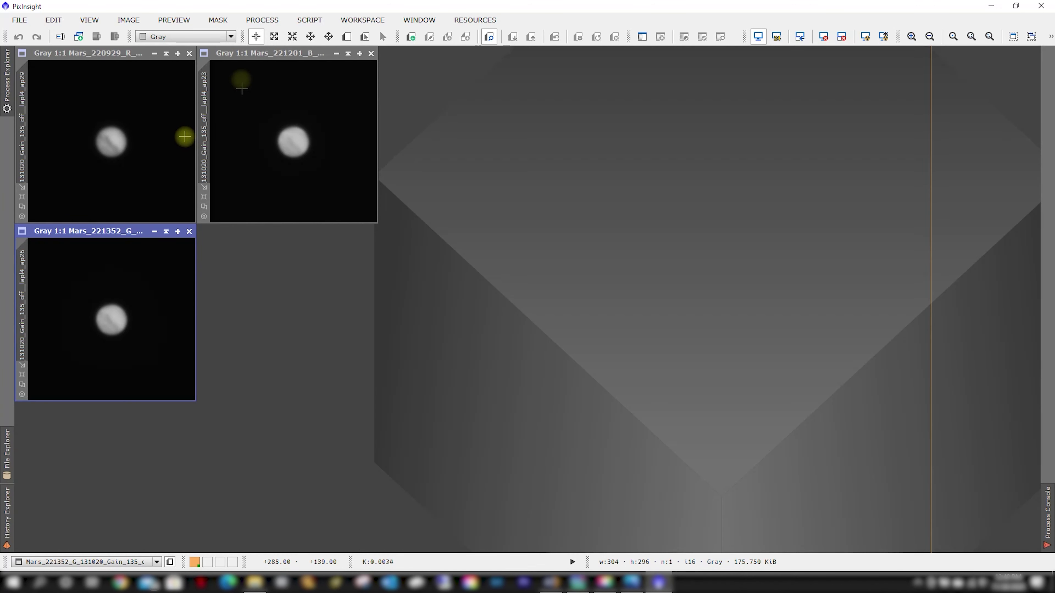
click(177, 21)
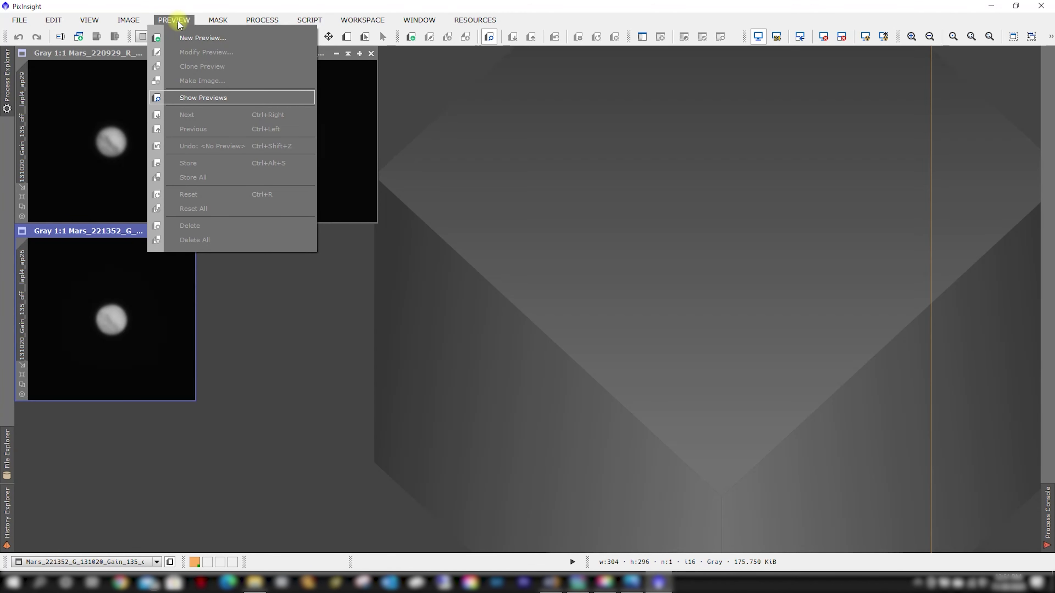
mouse_move(136, 22)
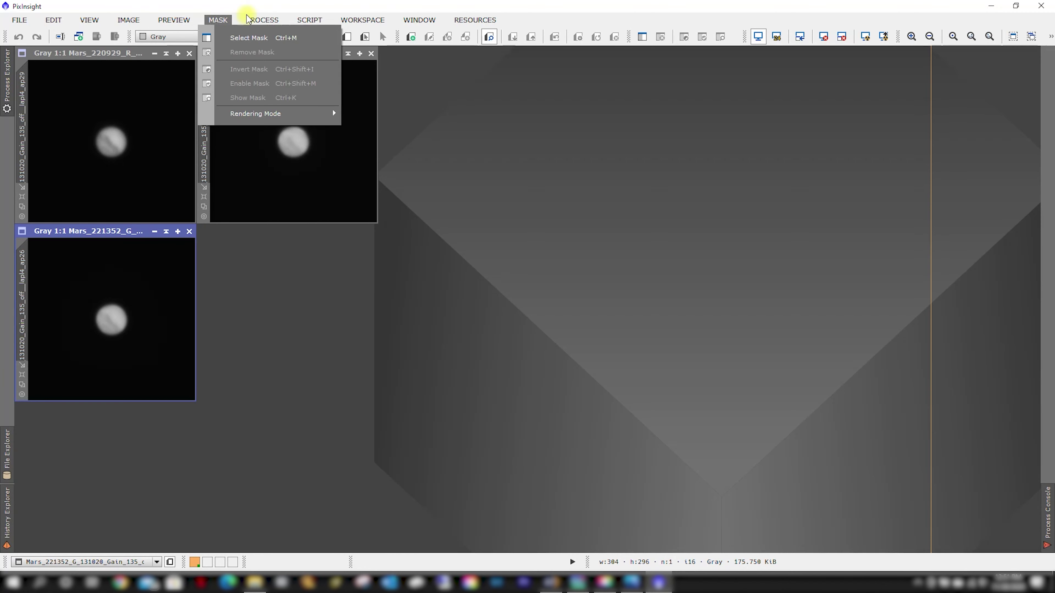
mouse_move(262, 21)
mouse_move(359, 41)
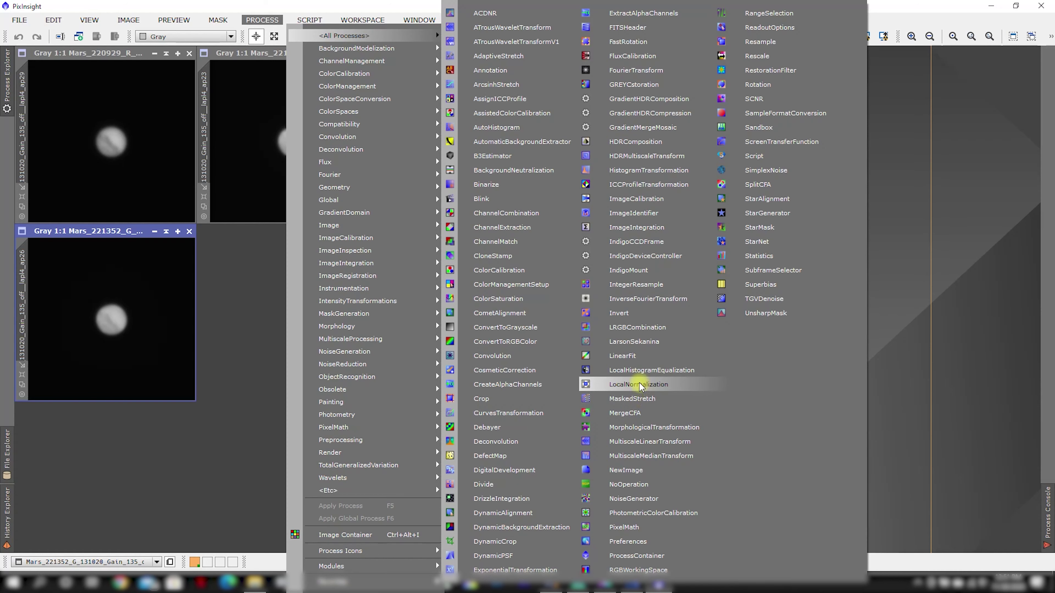
click(629, 328)
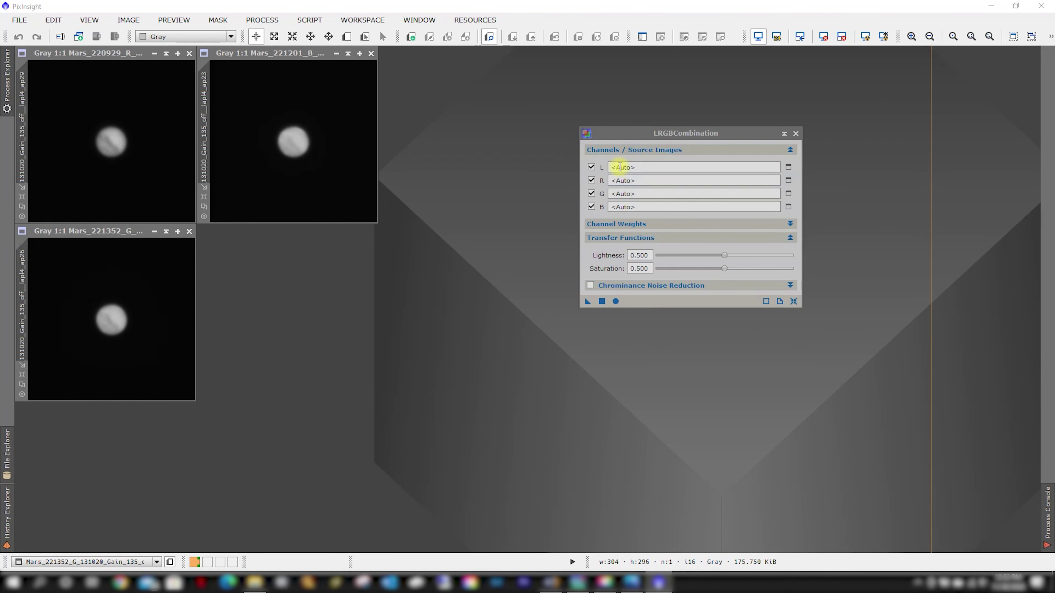
click(788, 180)
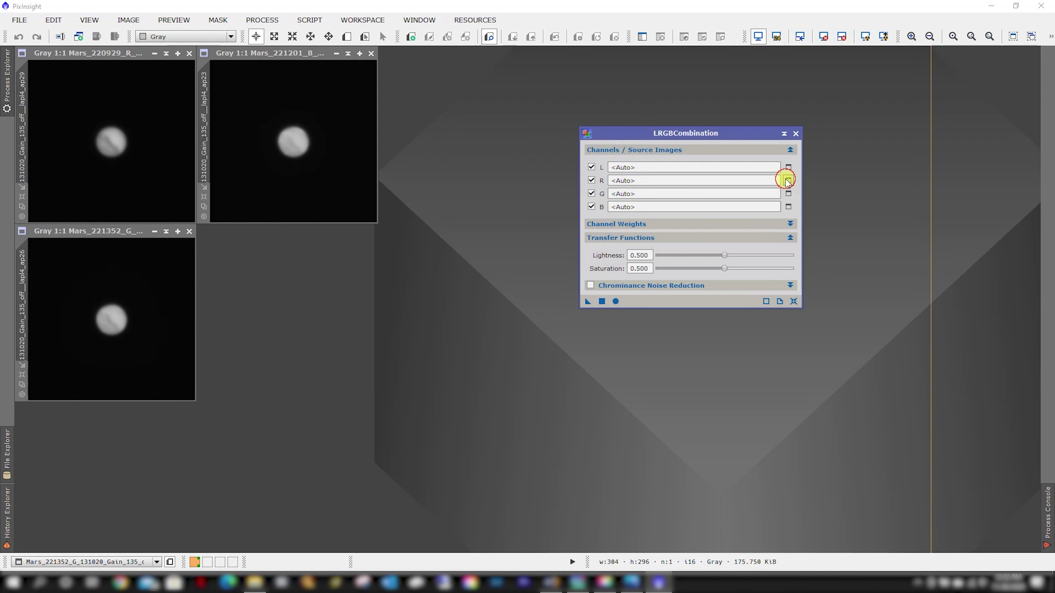
click(617, 283)
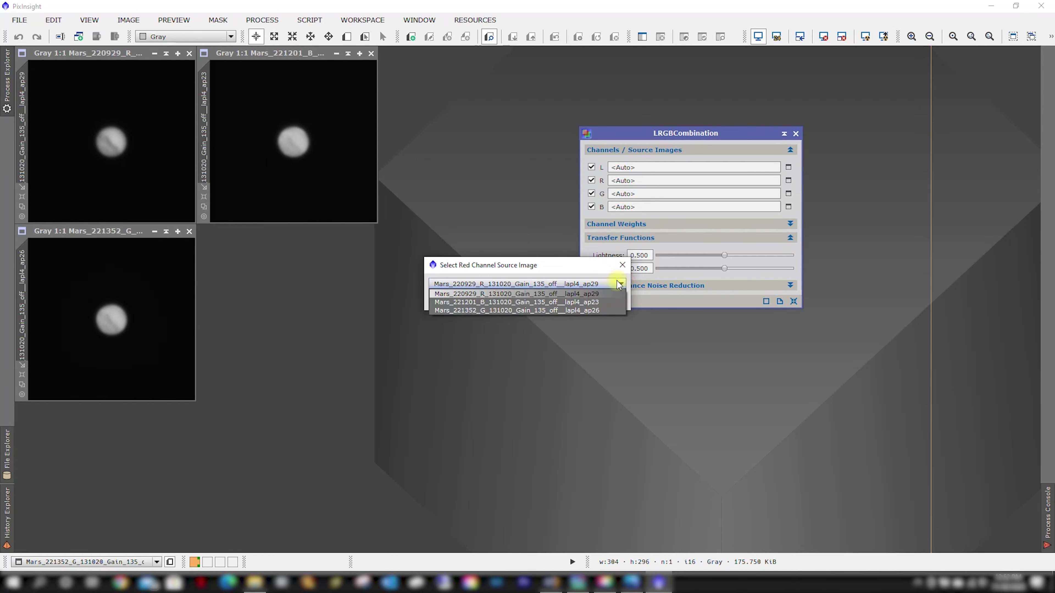
click(510, 295)
click(557, 300)
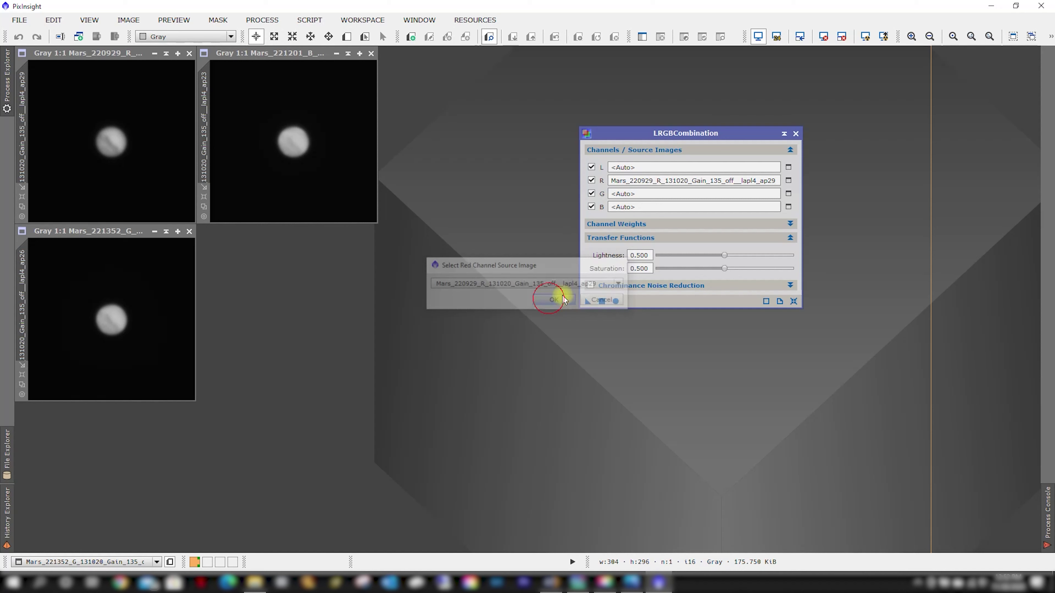
Assign Mars_221352_G as the green channel source and Mars_221201_B as the blue channel source in LRGBCombination.
click(788, 194)
click(520, 284)
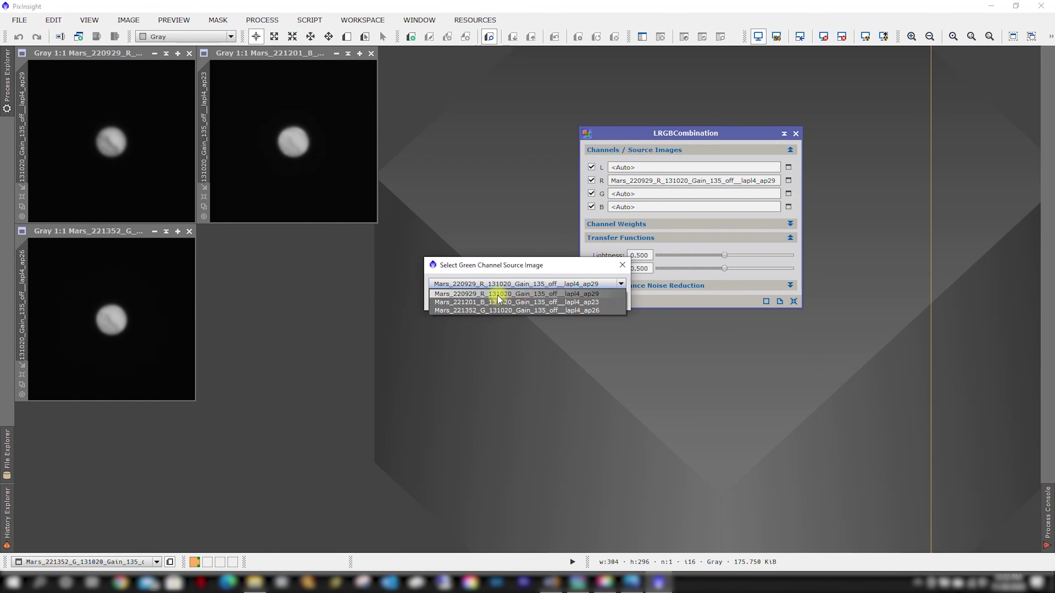
click(483, 309)
click(555, 299)
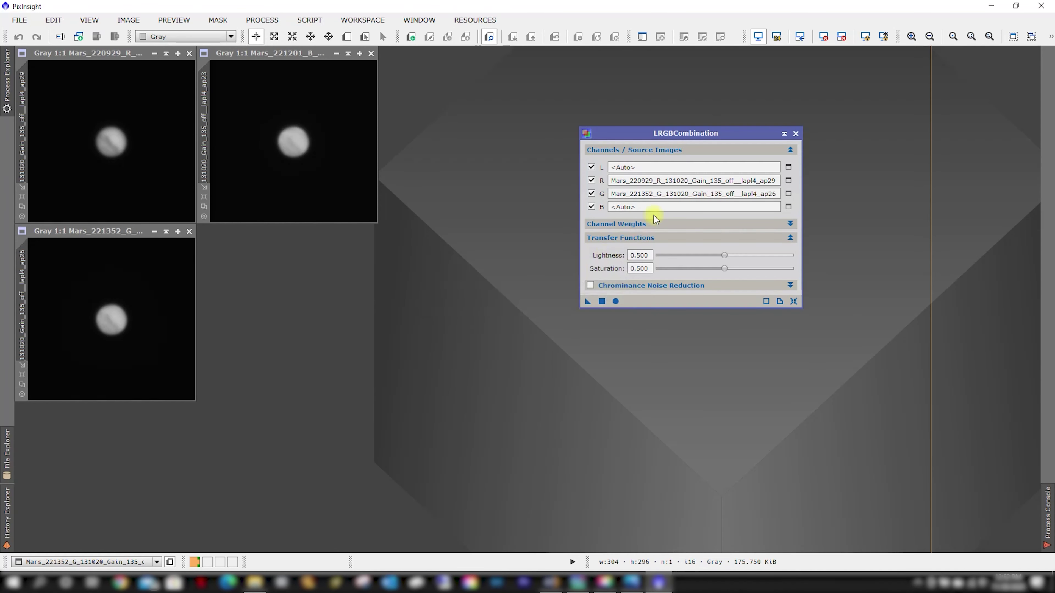
click(789, 207)
click(492, 283)
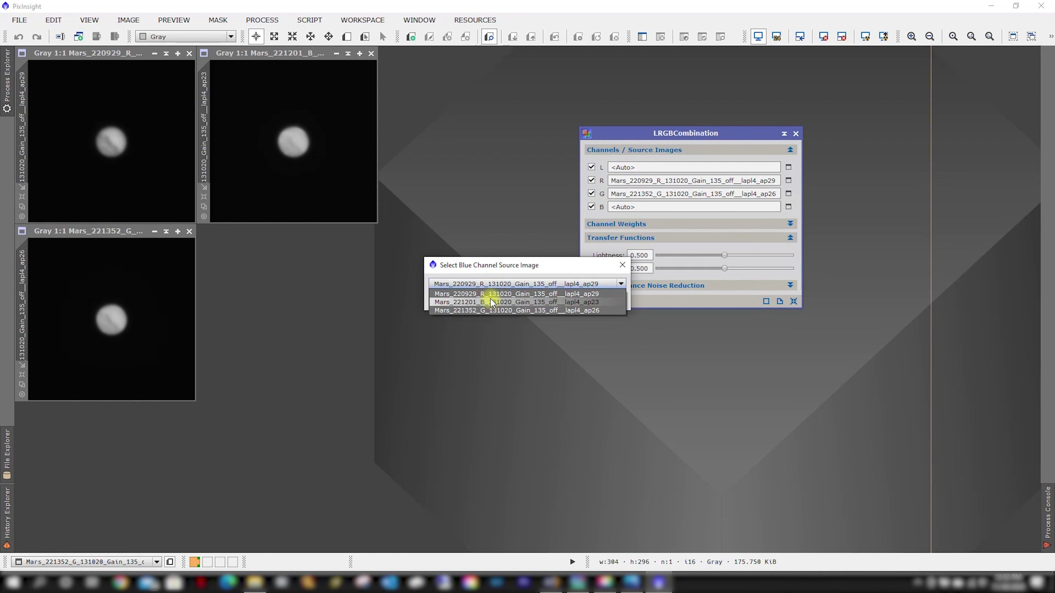
click(491, 302)
click(548, 300)
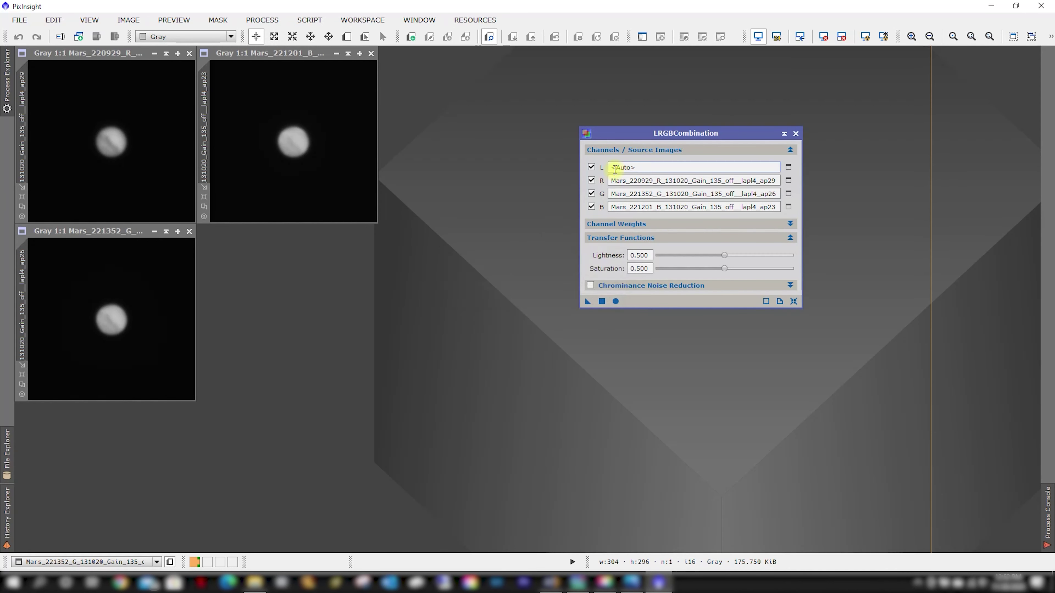
Try the RGB combination with all channel weights at 1.00000, examine the trial image, and discard it.
click(672, 225)
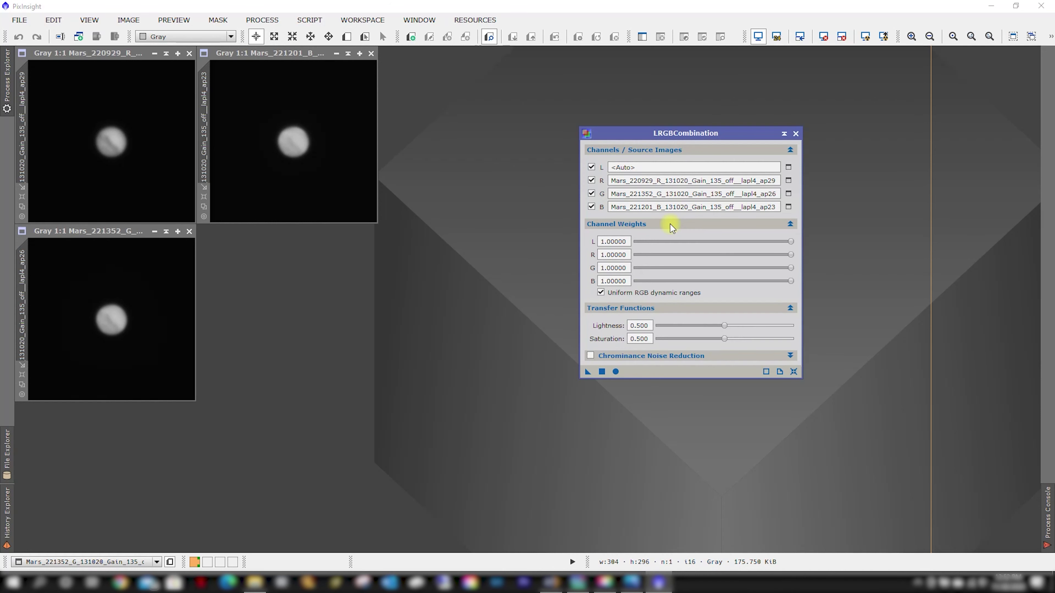
click(671, 223)
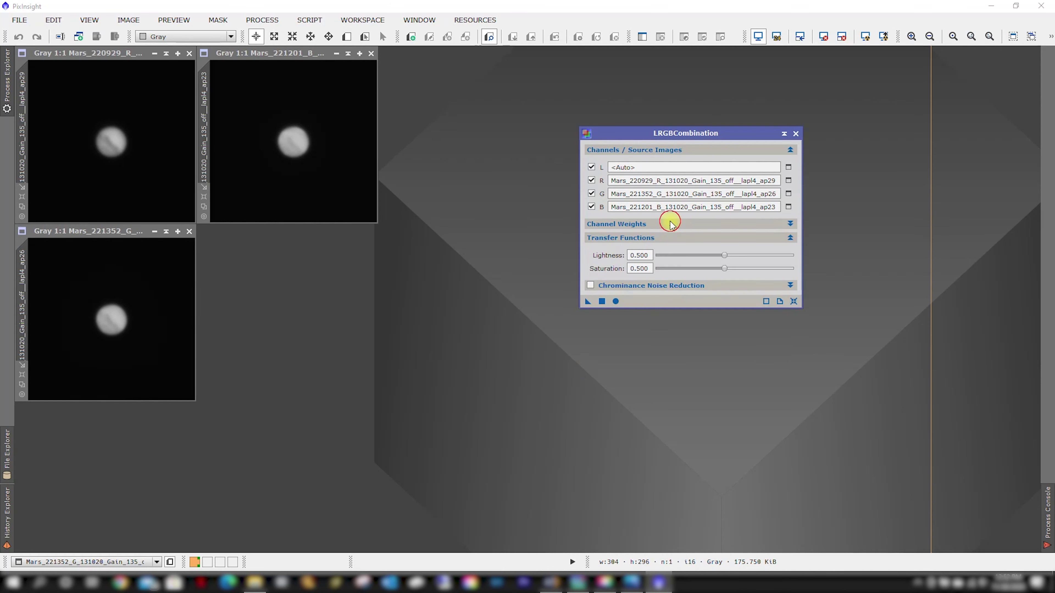
click(616, 302)
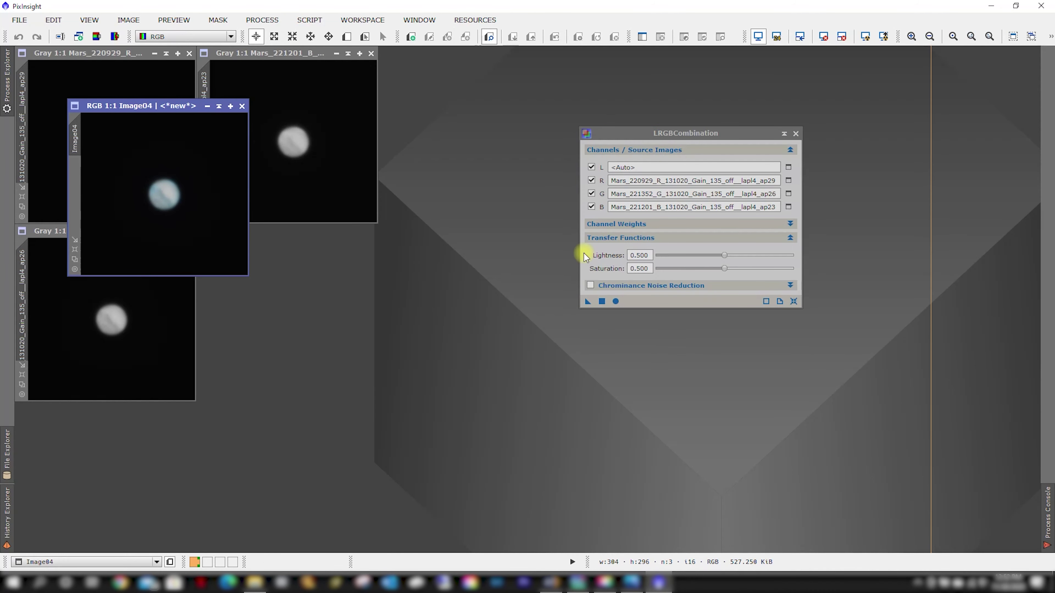
click(672, 226)
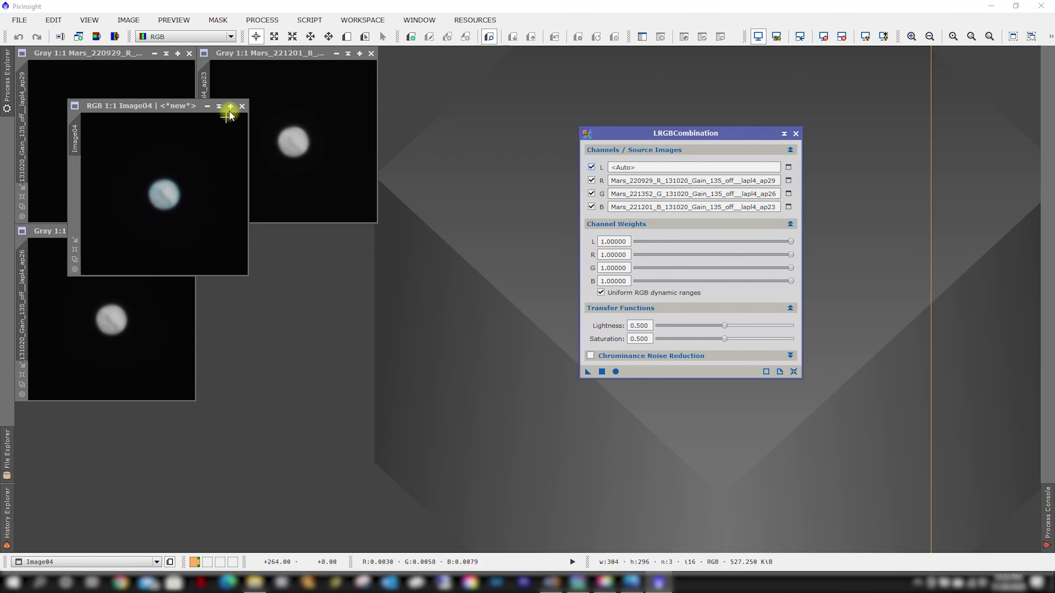
click(241, 106)
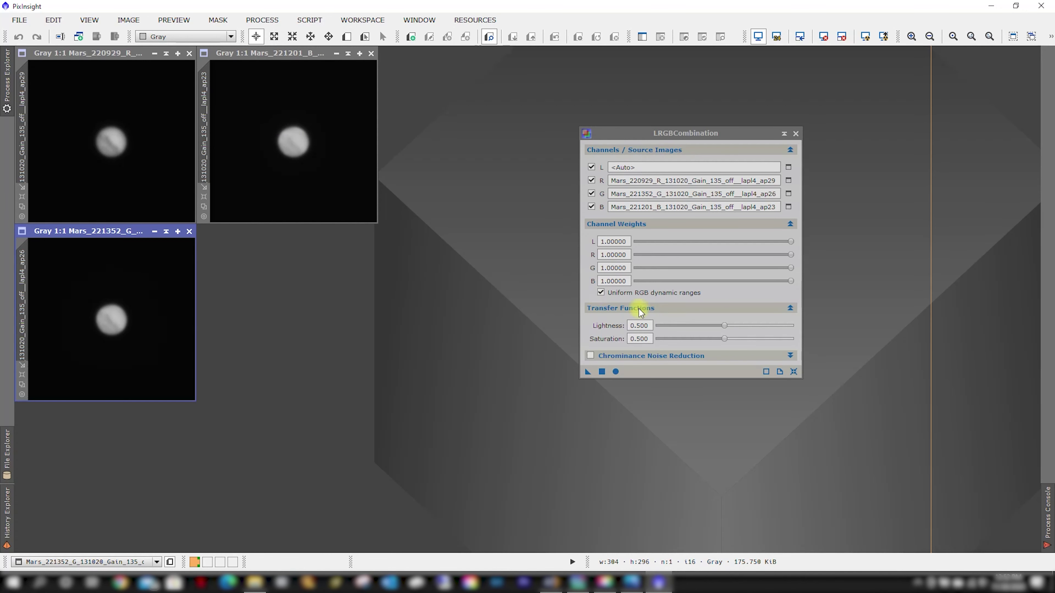
Create an RGB combination with the green weight at 0.65 and the blue weight at 0.60, closing the superseded trial image.
click(791, 282)
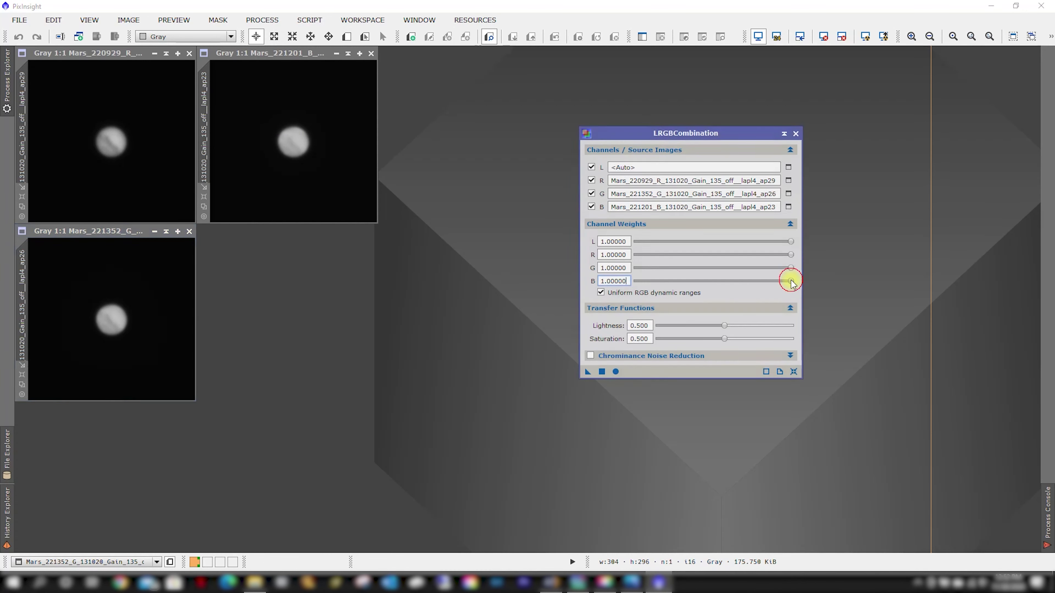
drag(735, 282, 731, 282)
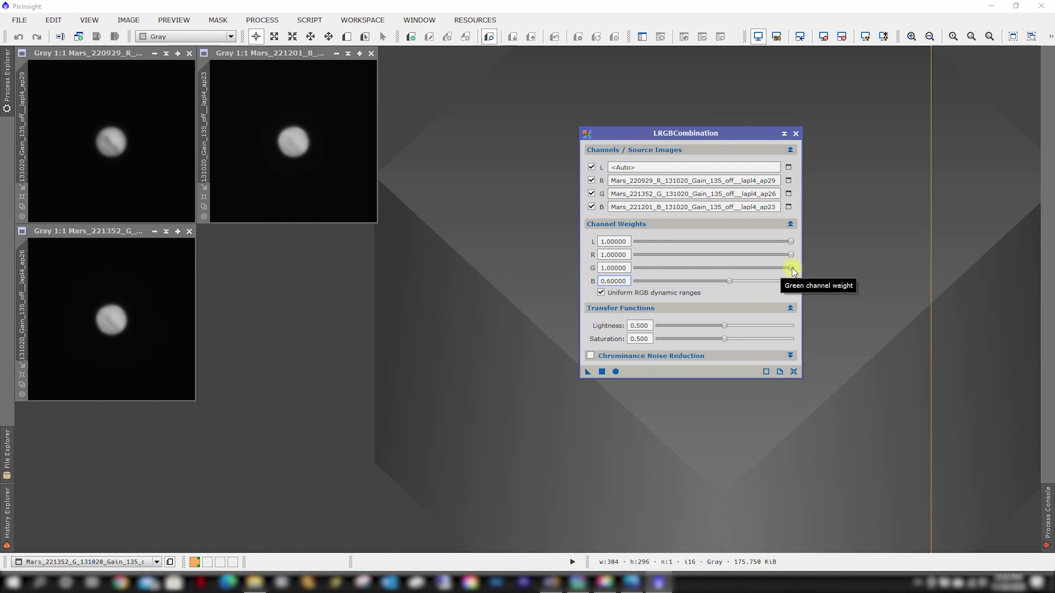
drag(791, 268, 754, 268)
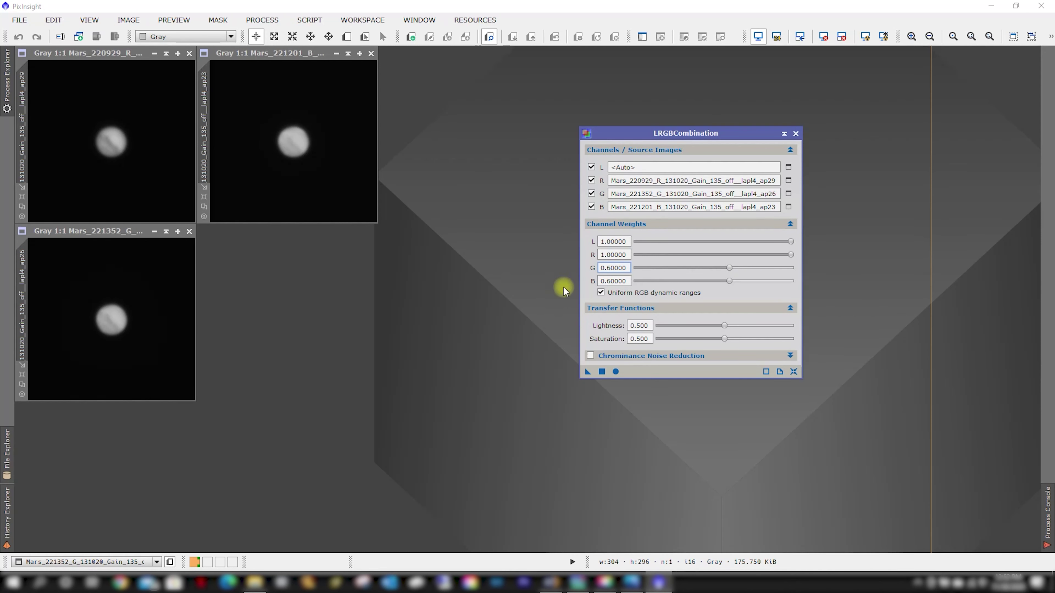
click(615, 371)
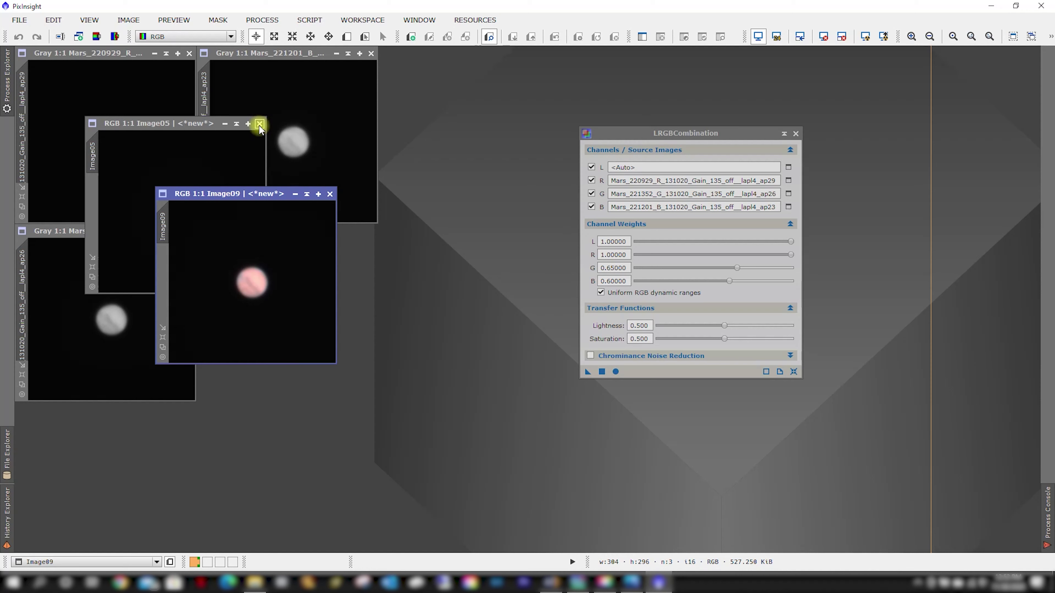
click(260, 124)
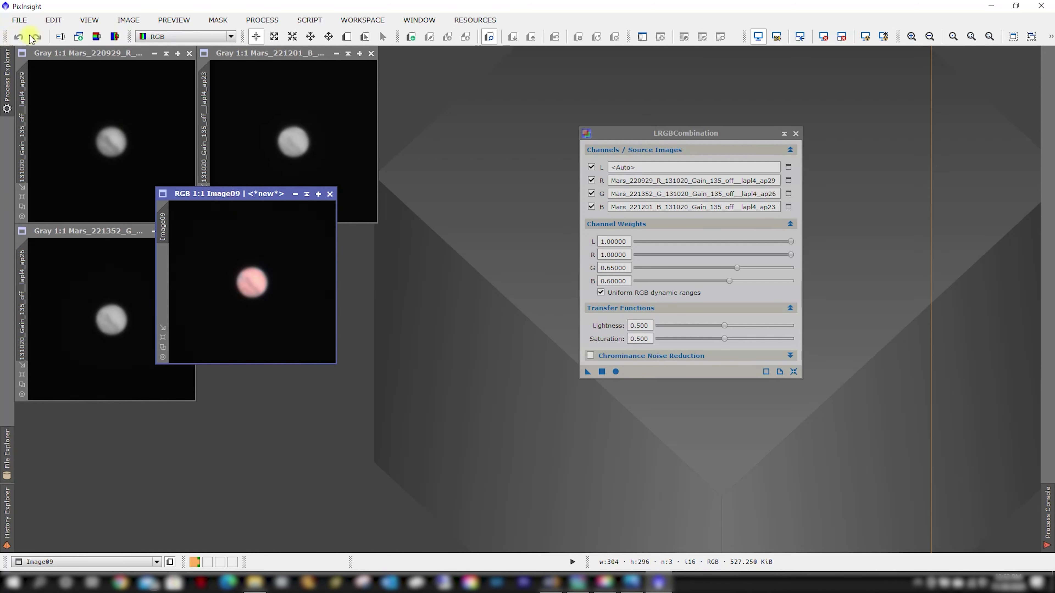
Start saving the combined RGB image under a new name and browse to the 131020\AVI_AS_P5\PS_Colorized folder.
click(19, 21)
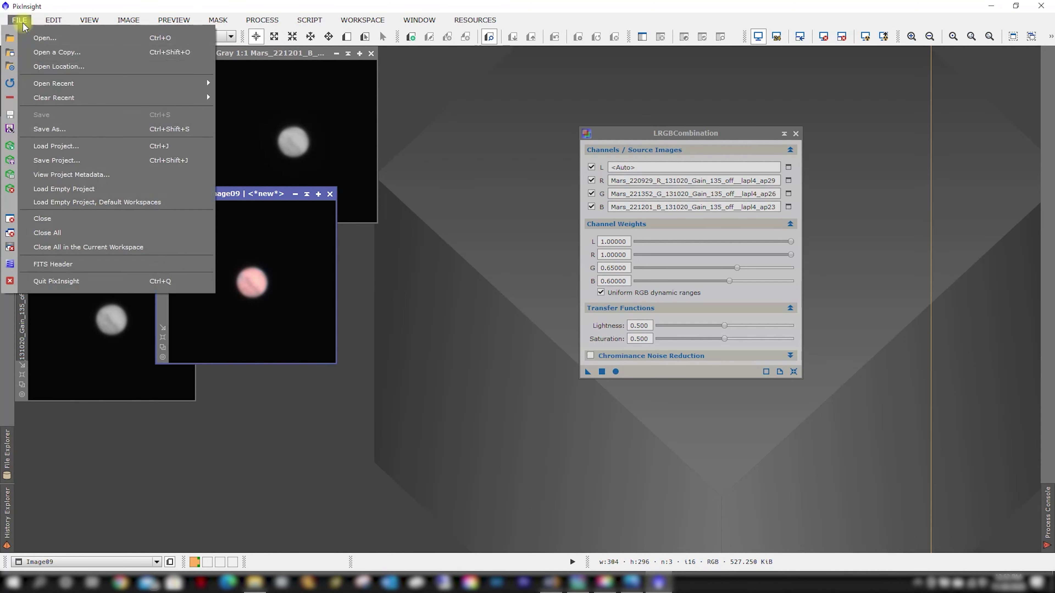
click(70, 128)
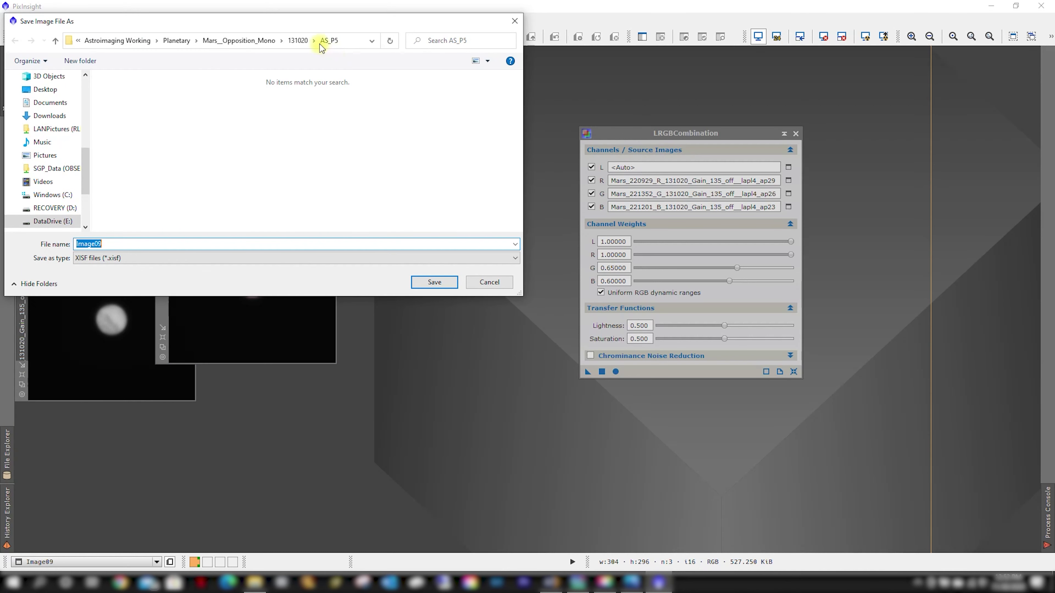
click(298, 41)
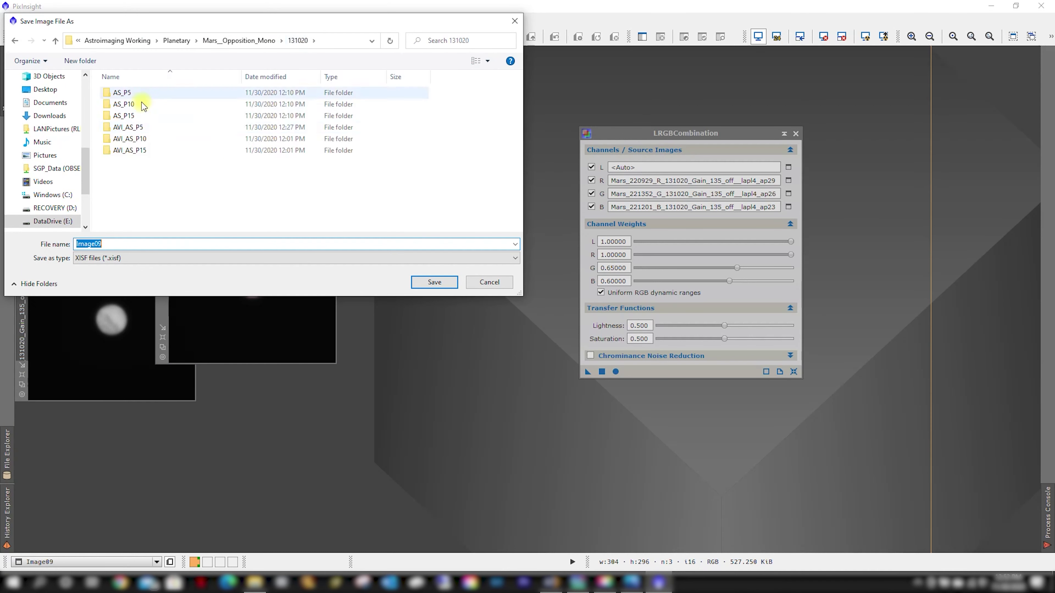
double_click(133, 129)
double_click(145, 91)
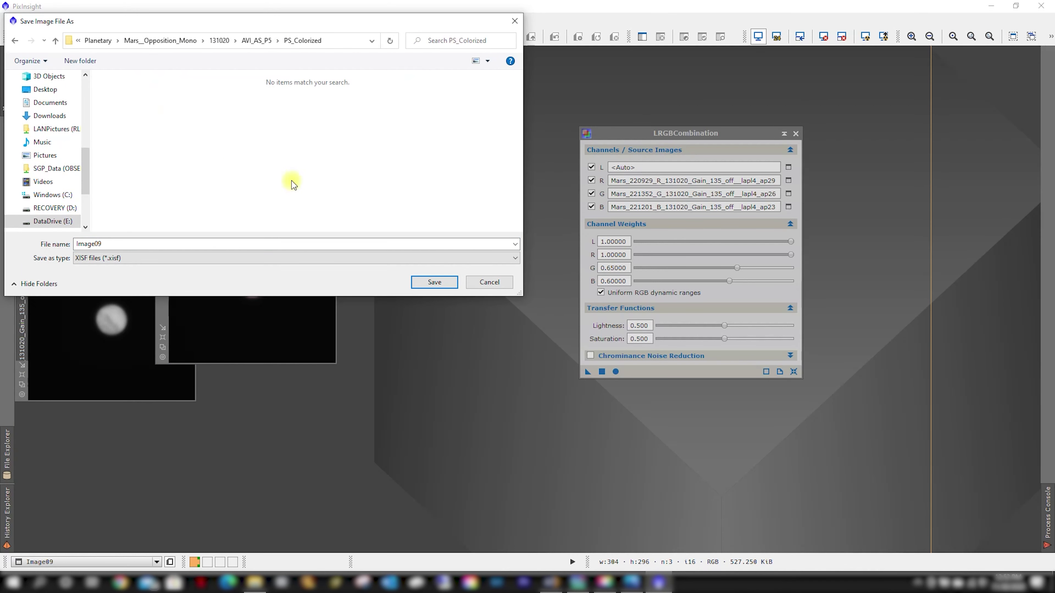
Save the combined image as a TIFF file named SER_PI, using the 16-bit unsigned integer format without compression.
click(132, 257)
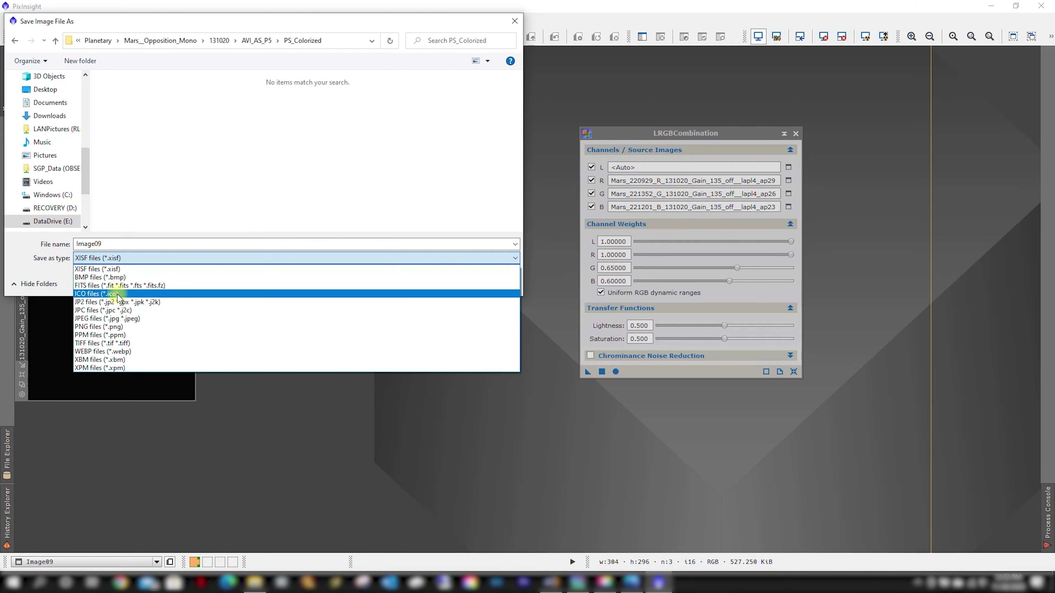
click(113, 343)
click(146, 246)
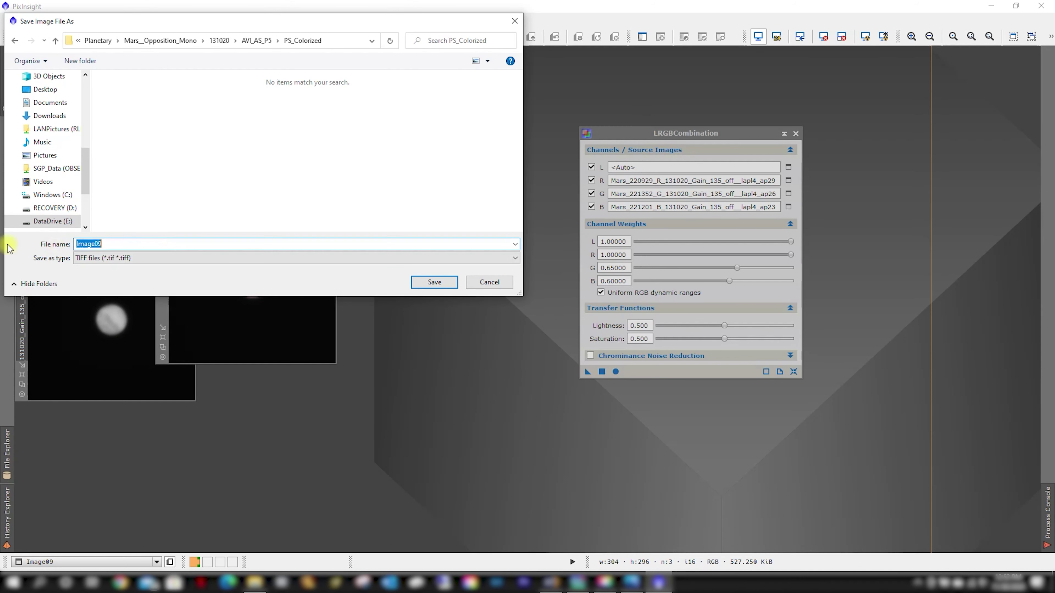
text(SER)
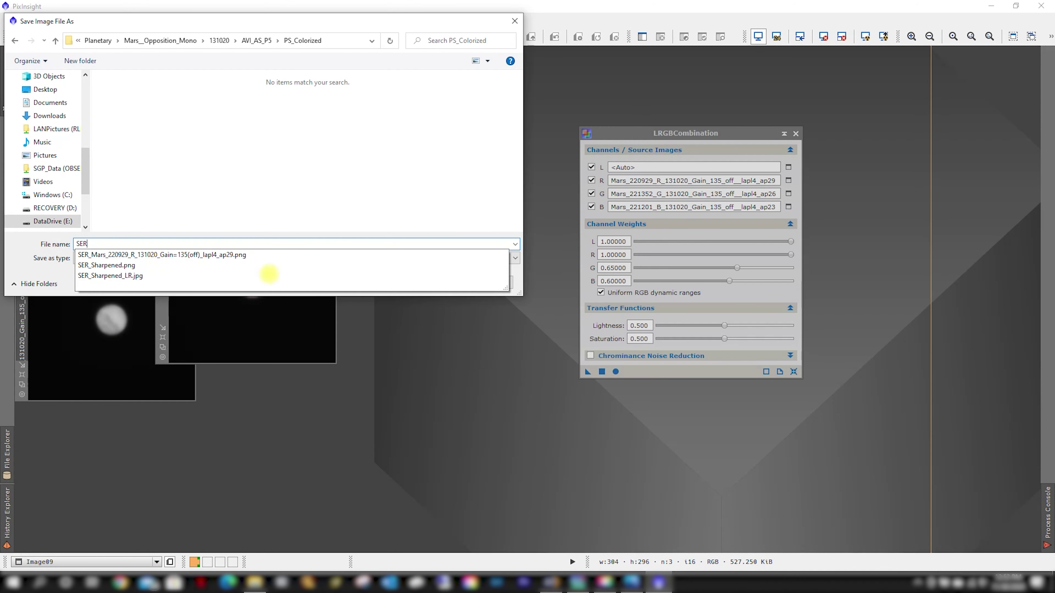
text(_Pl)
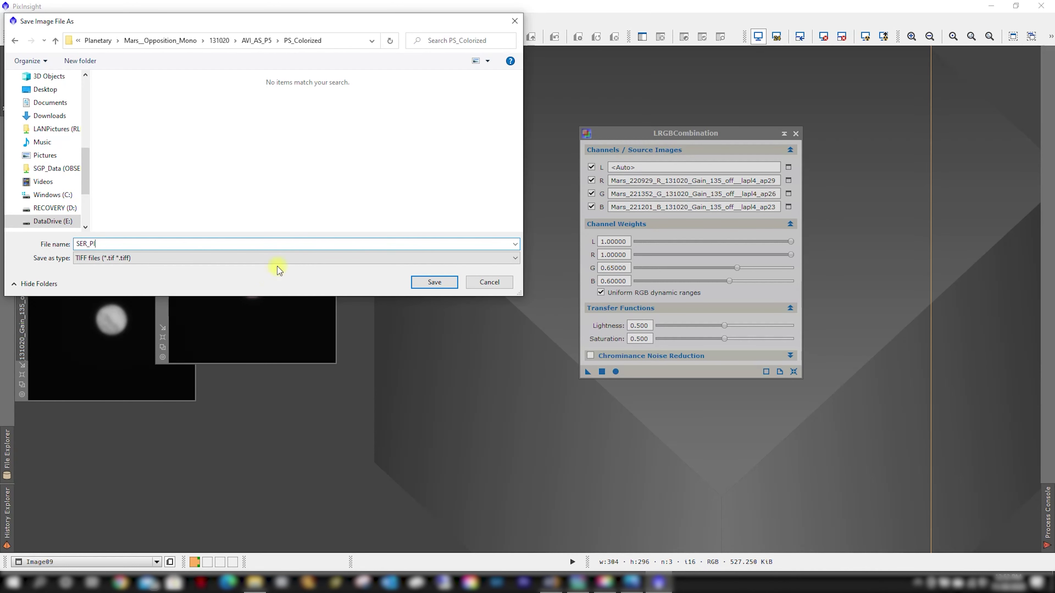
click(432, 283)
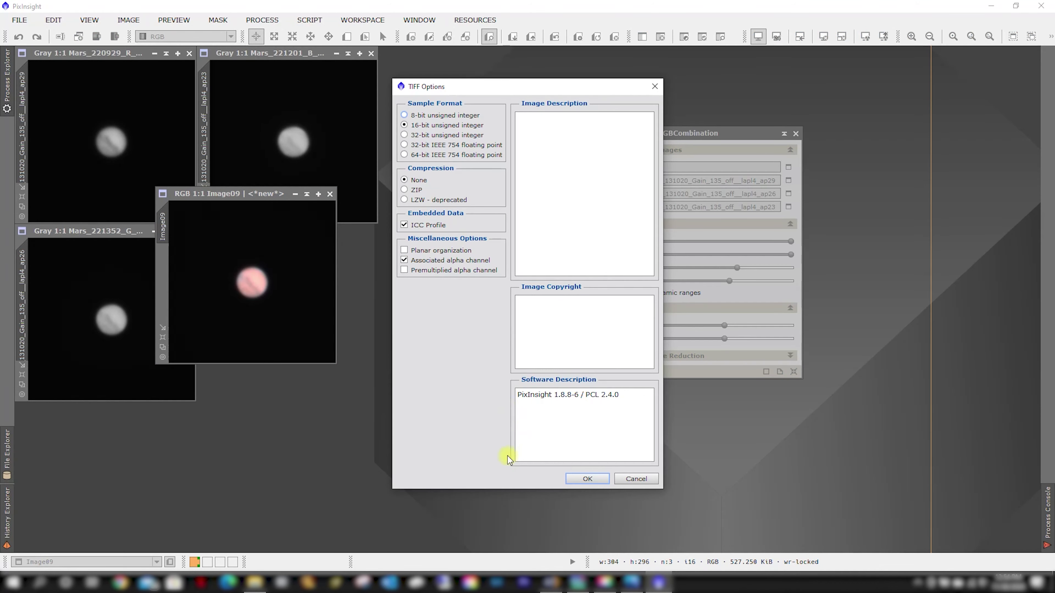
click(587, 480)
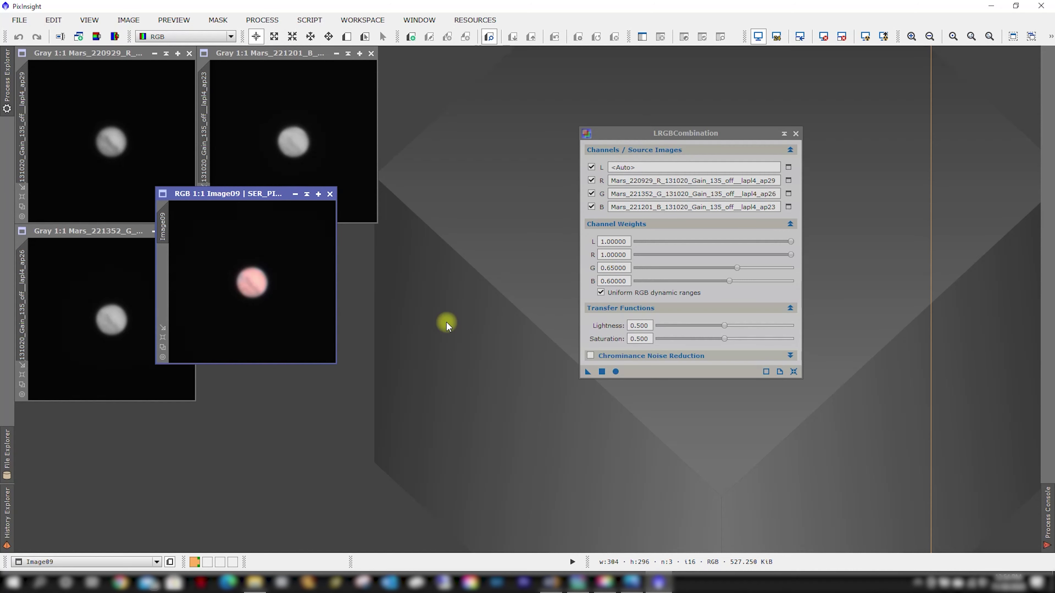
Switch to RegiStax and load the SER_PI image from the AVI_AS_P5\PS_Colorized folder.
click(579, 584)
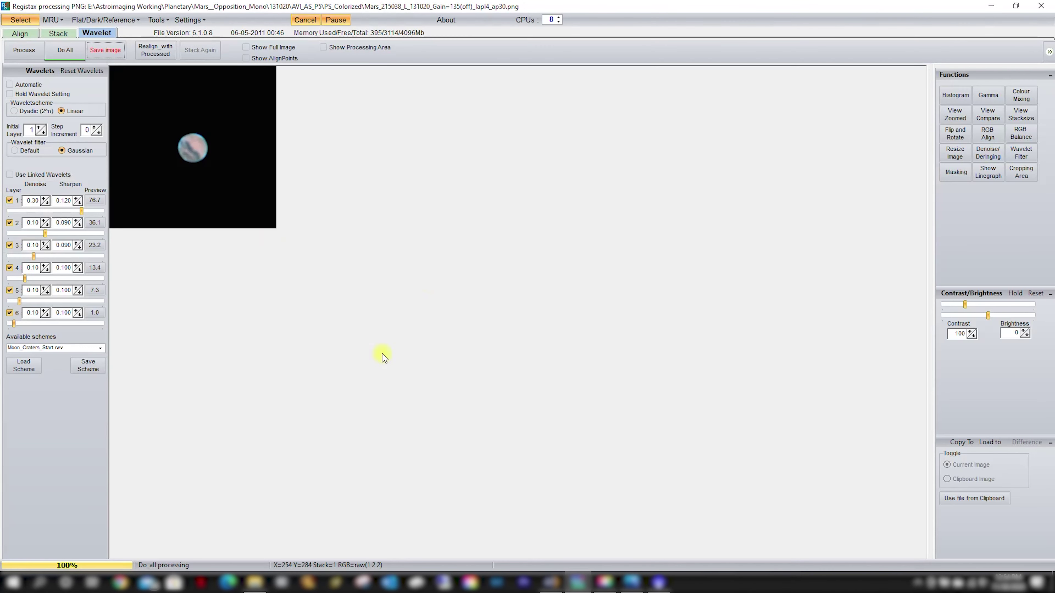
click(254, 583)
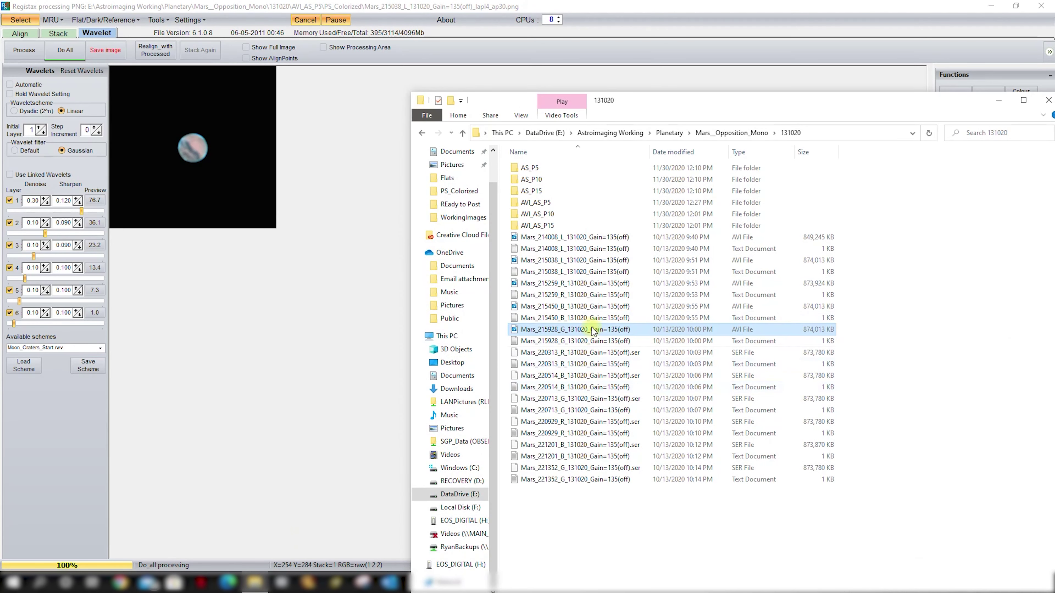
double_click(550, 205)
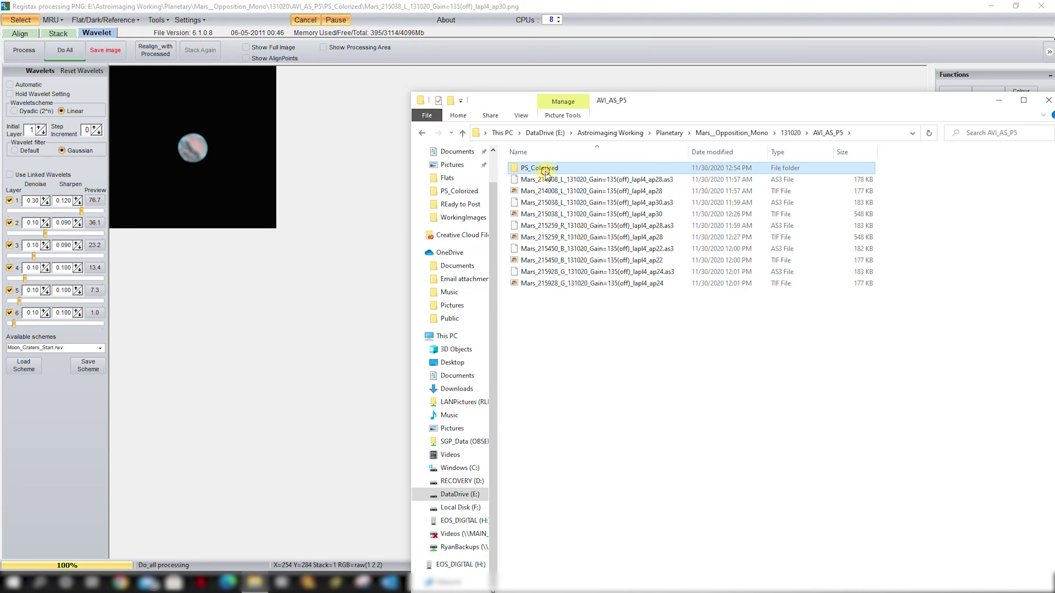
double_click(546, 169)
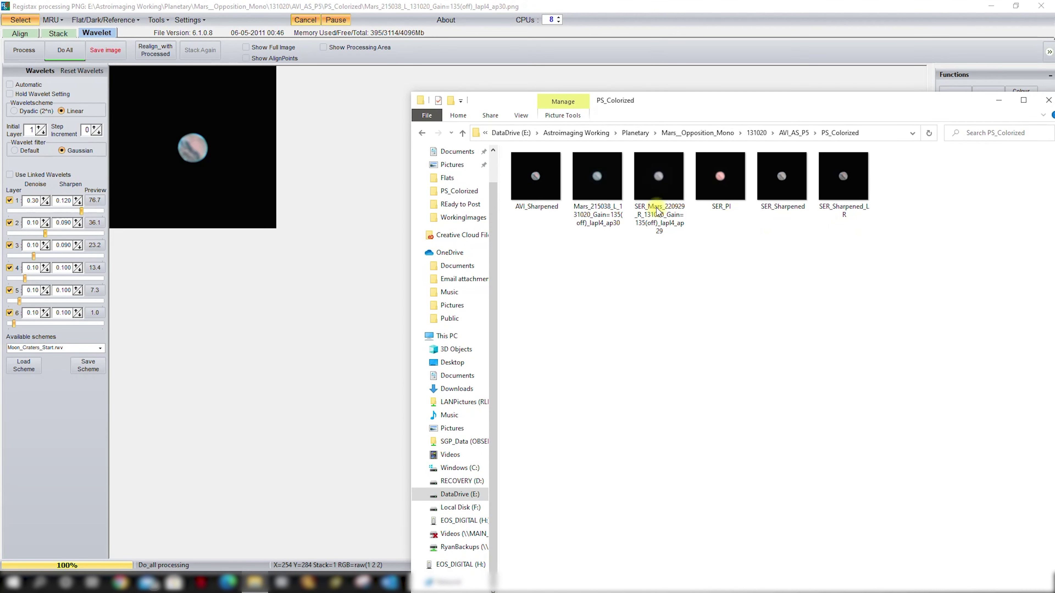
click(719, 178)
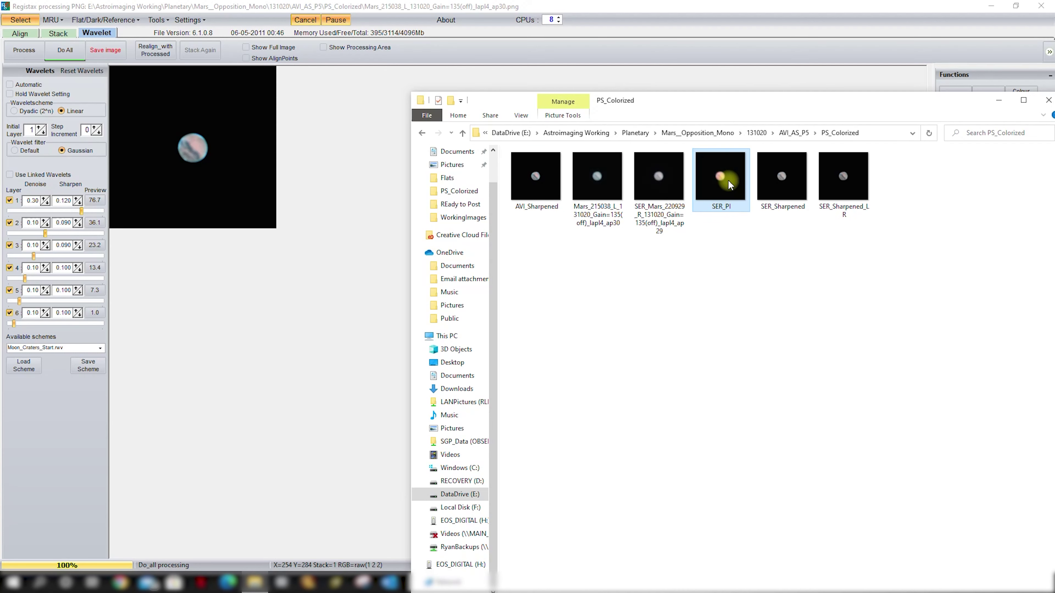
drag(730, 184, 59, 101)
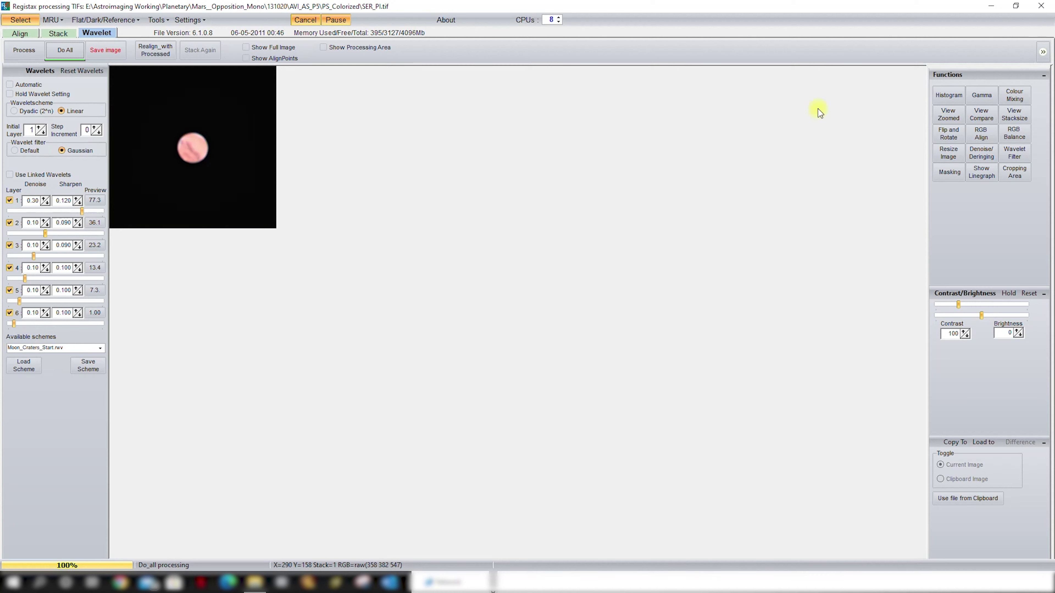
Try sharpening SER_PI in a zoomed view with wavelet layer 1 at 86.5, layer 2 at 65.0 and layer 3 at 43.5.
click(948, 114)
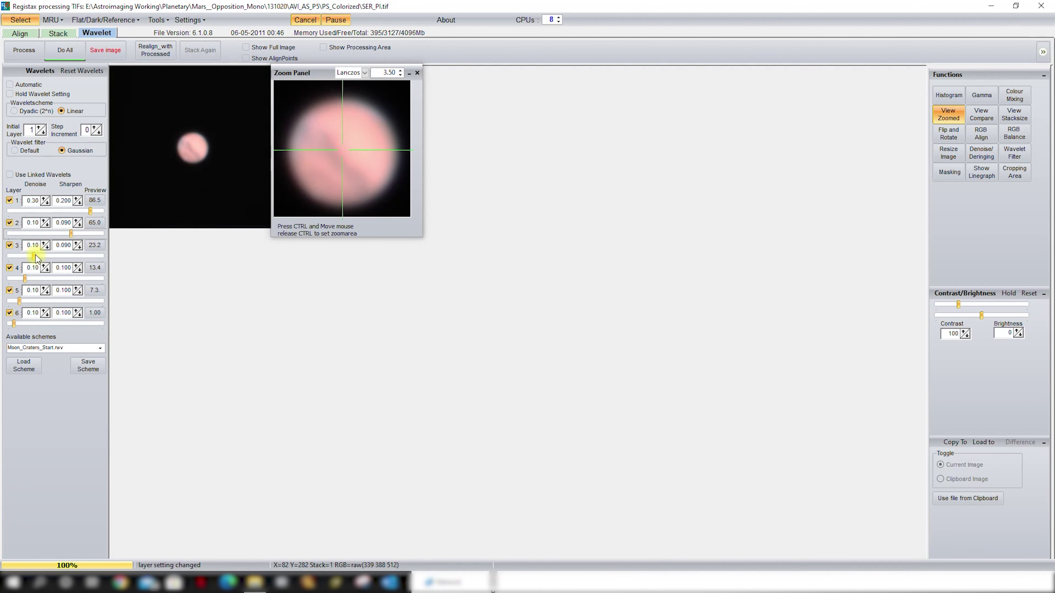
click(34, 256)
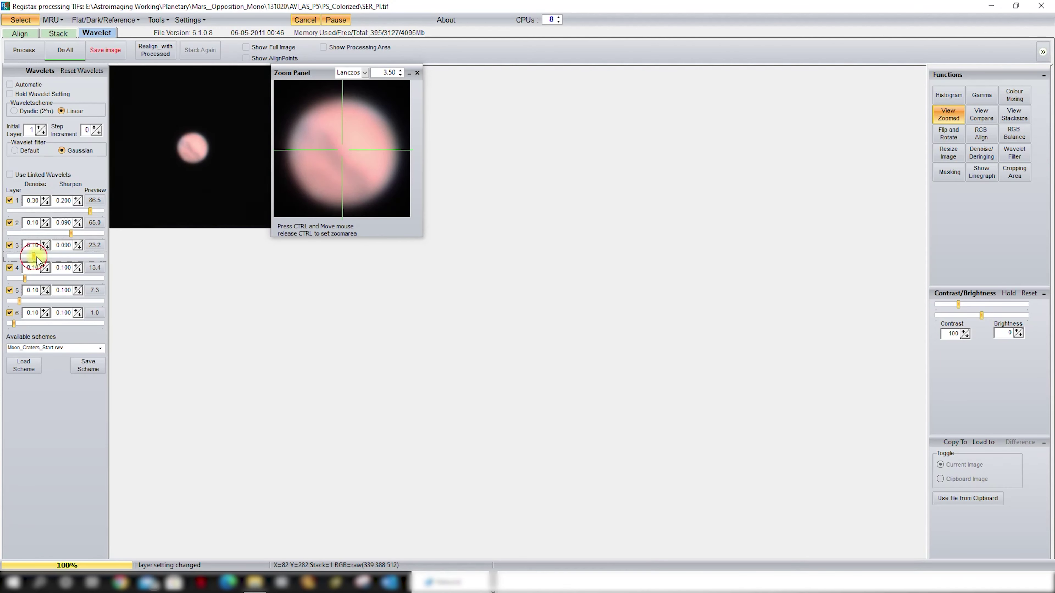
drag(36, 257, 62, 255)
click(65, 50)
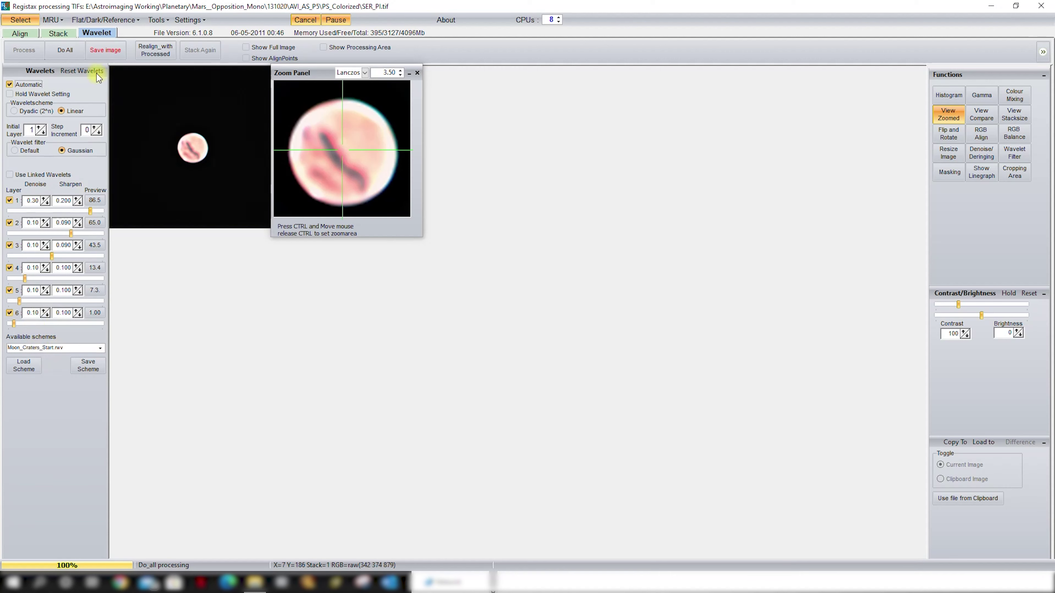
Reset the wavelets and sharpen more gently, with layers 1 to 5 at 60.7, 44.7, 30.0, 14.6 and 4.8.
click(83, 71)
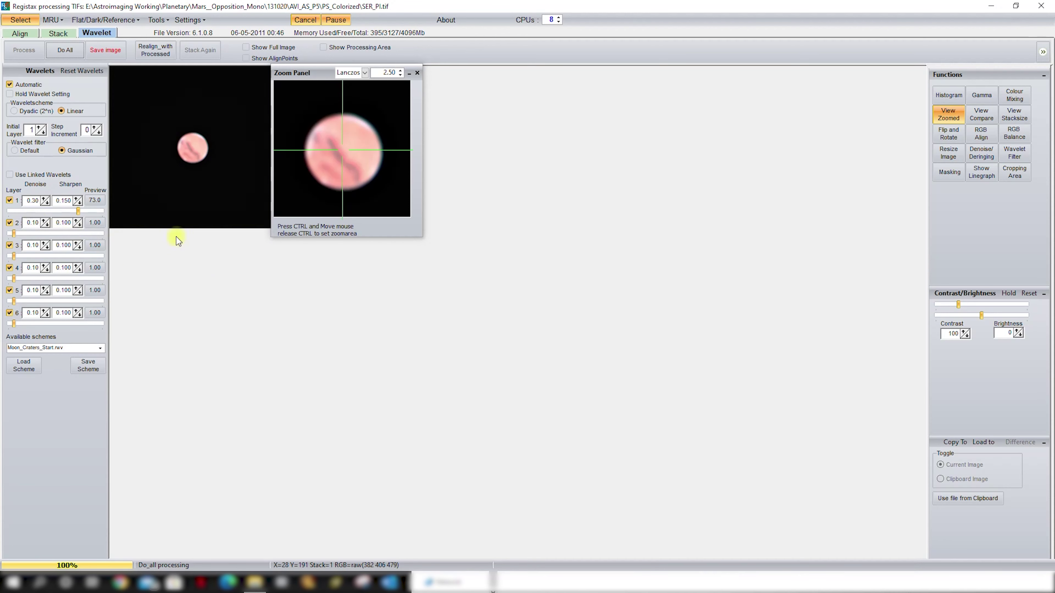
drag(14, 233, 60, 230)
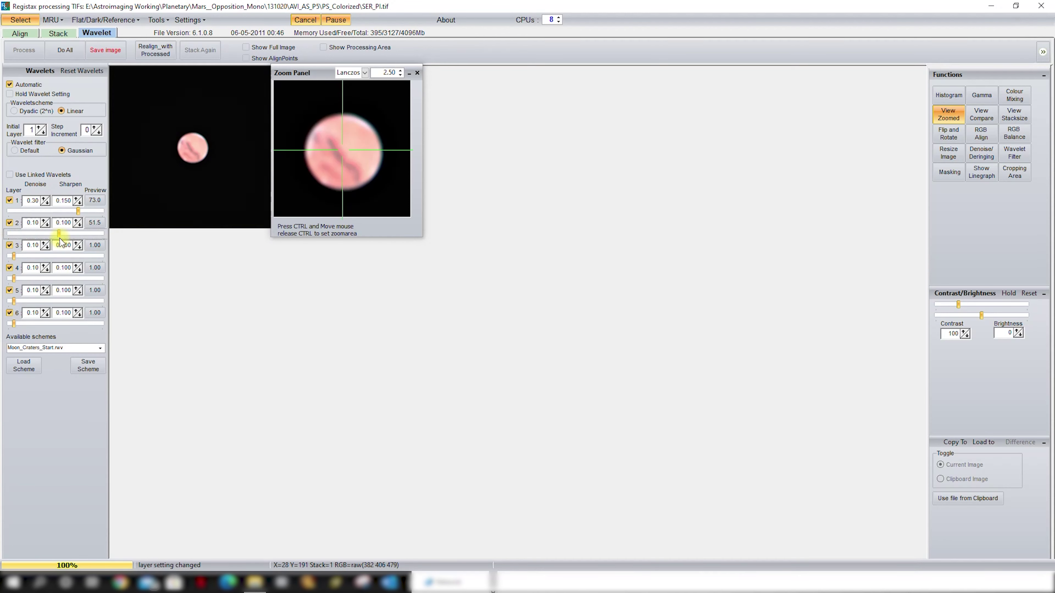
drag(14, 256, 26, 279)
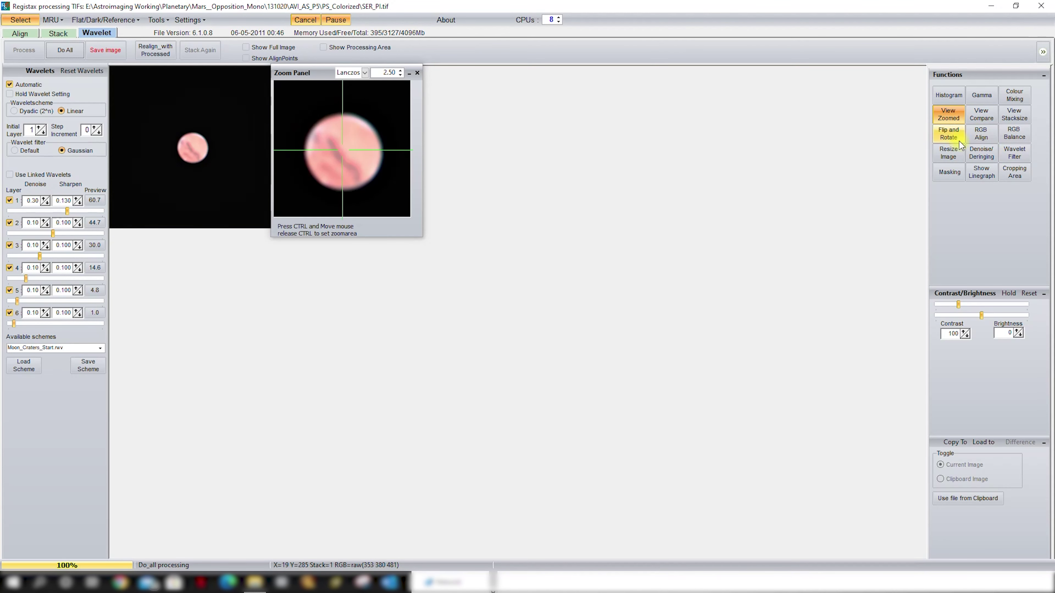
Align the red and blue channels by running the estimate in the RGB Alignment Tool, and close the tool.
click(971, 135)
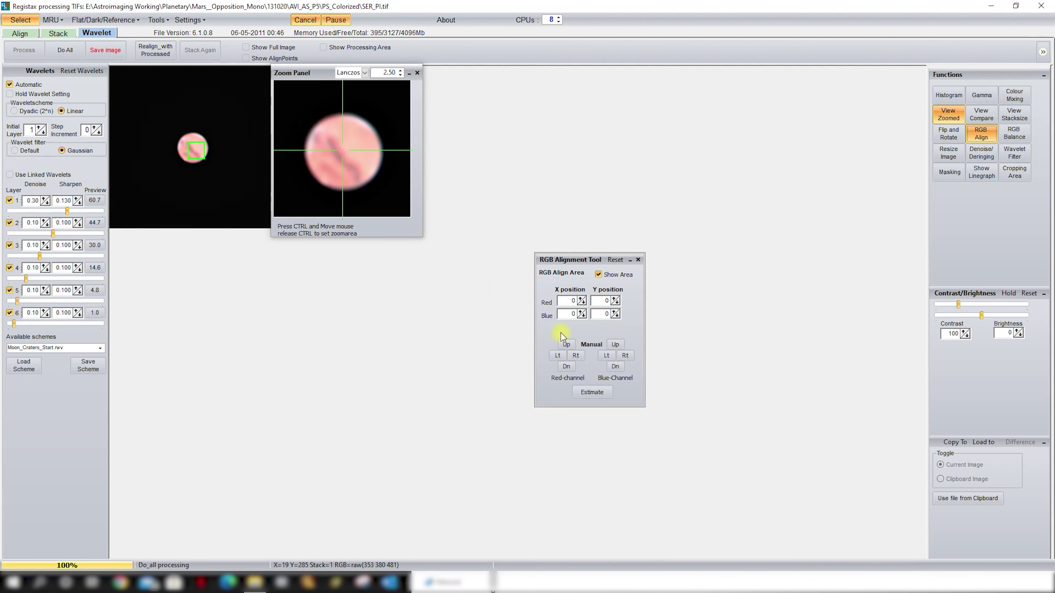
click(592, 392)
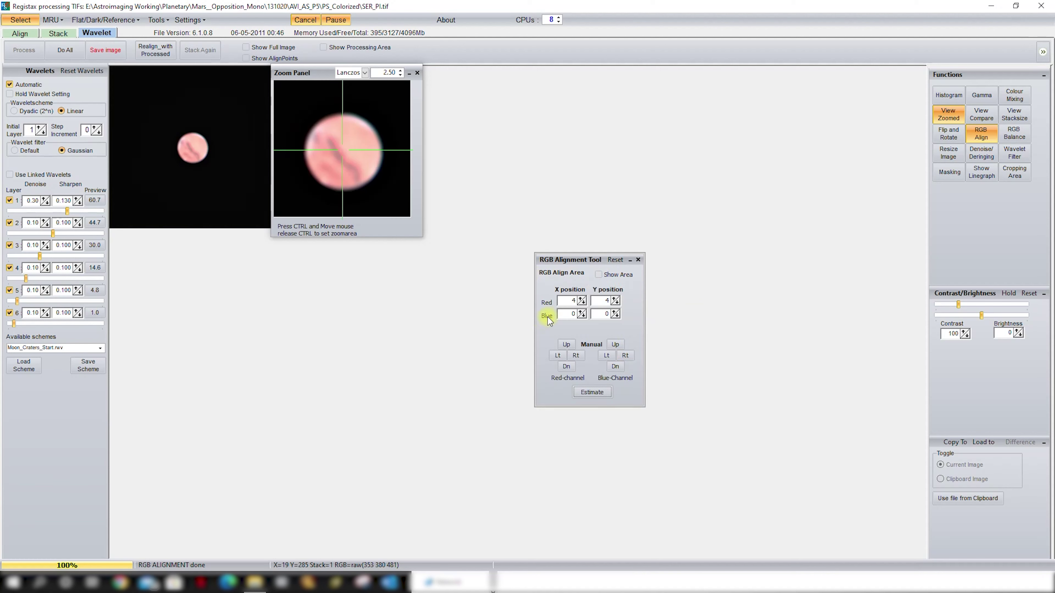
click(638, 260)
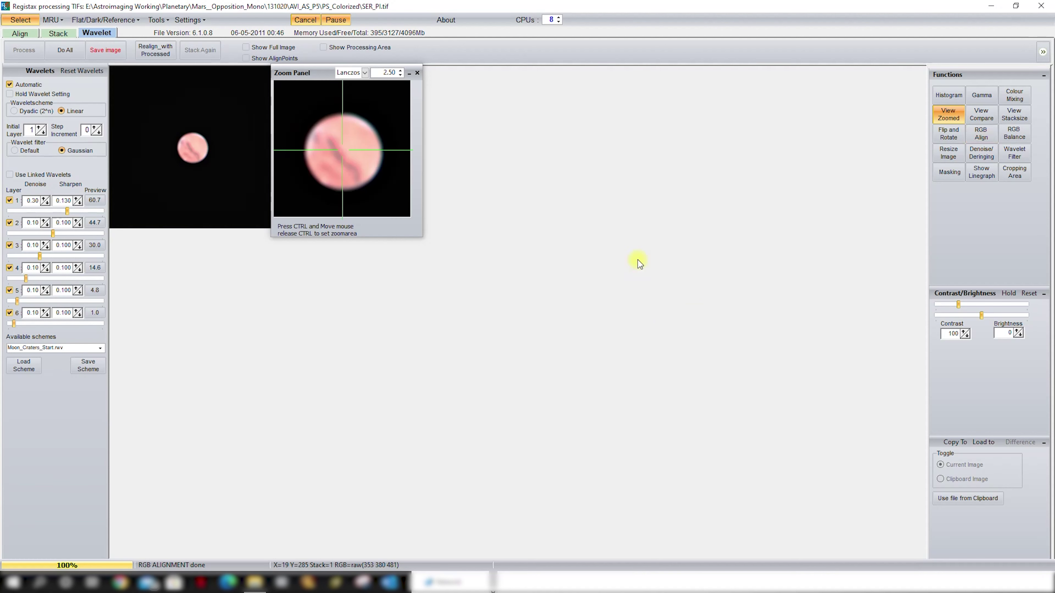
Examine the image's histogram for the combined RGB and the red channel, and close it.
click(949, 95)
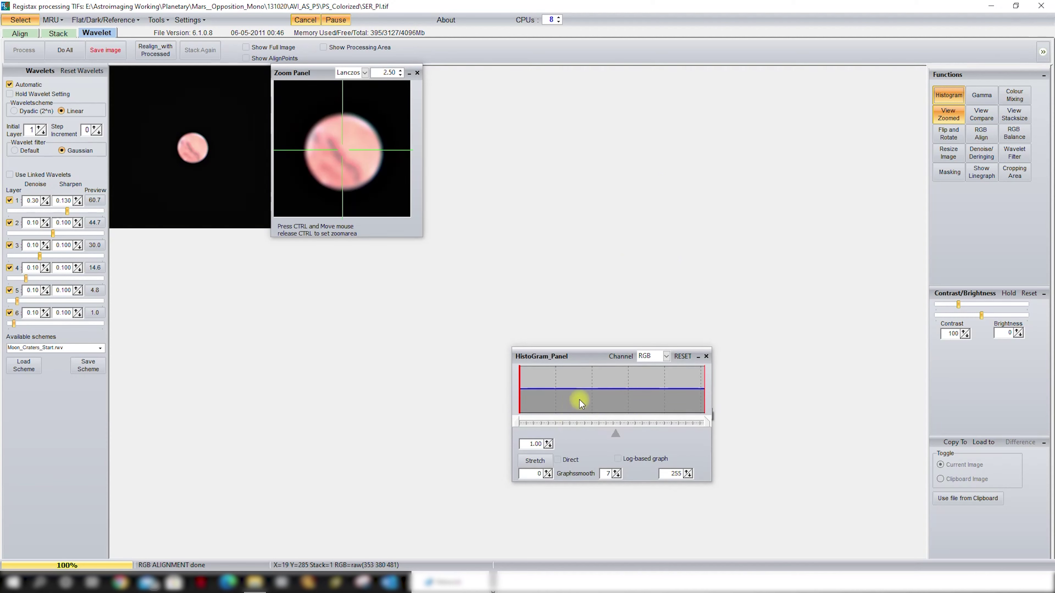
click(666, 356)
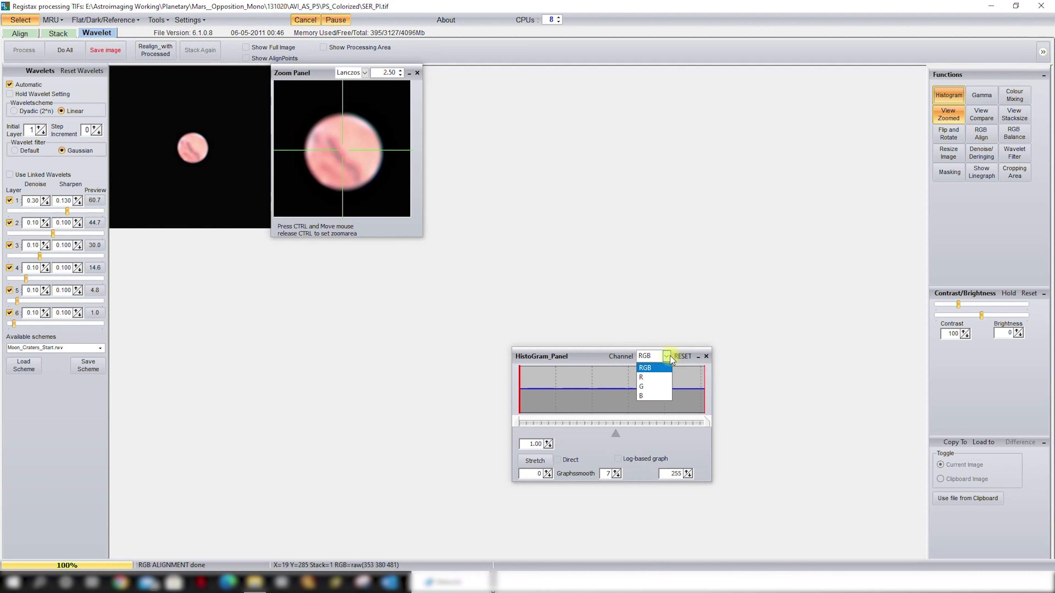
click(668, 357)
click(669, 357)
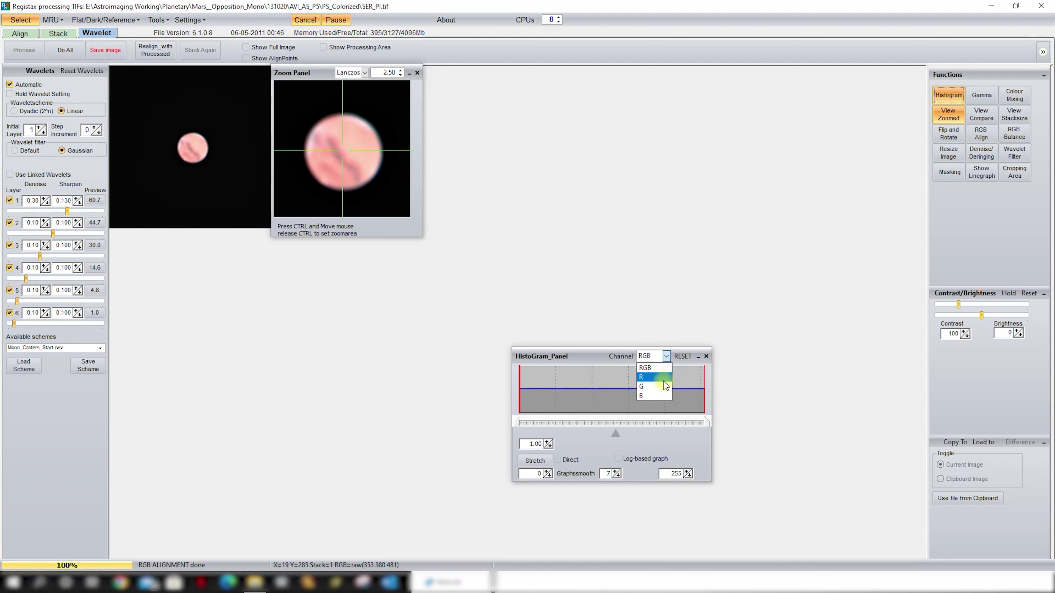
click(660, 377)
click(667, 357)
click(650, 366)
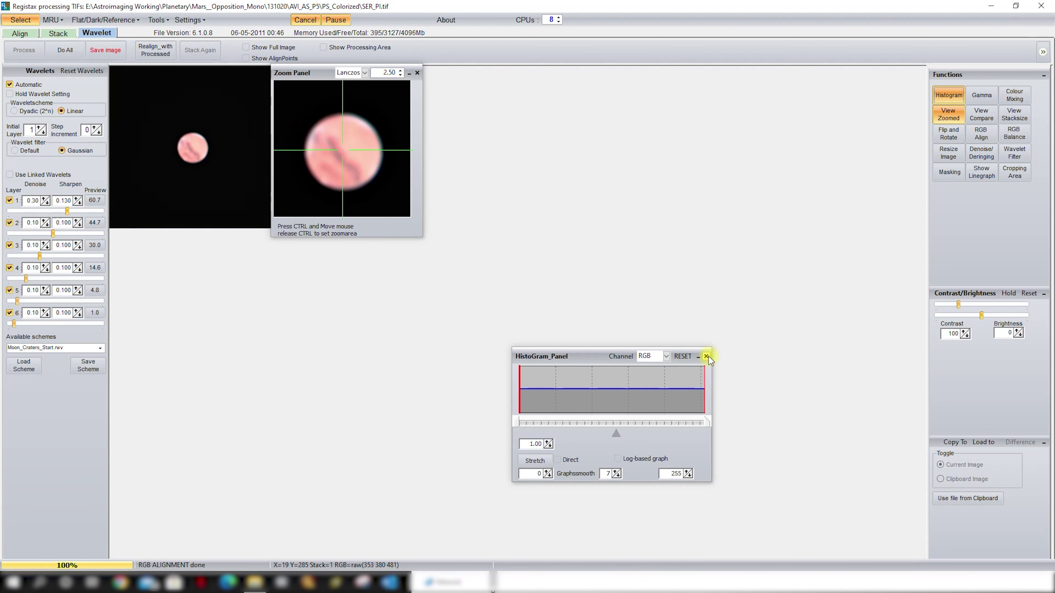
click(706, 356)
Run the automatic RGB balance on the image and close the balance tool.
click(1019, 135)
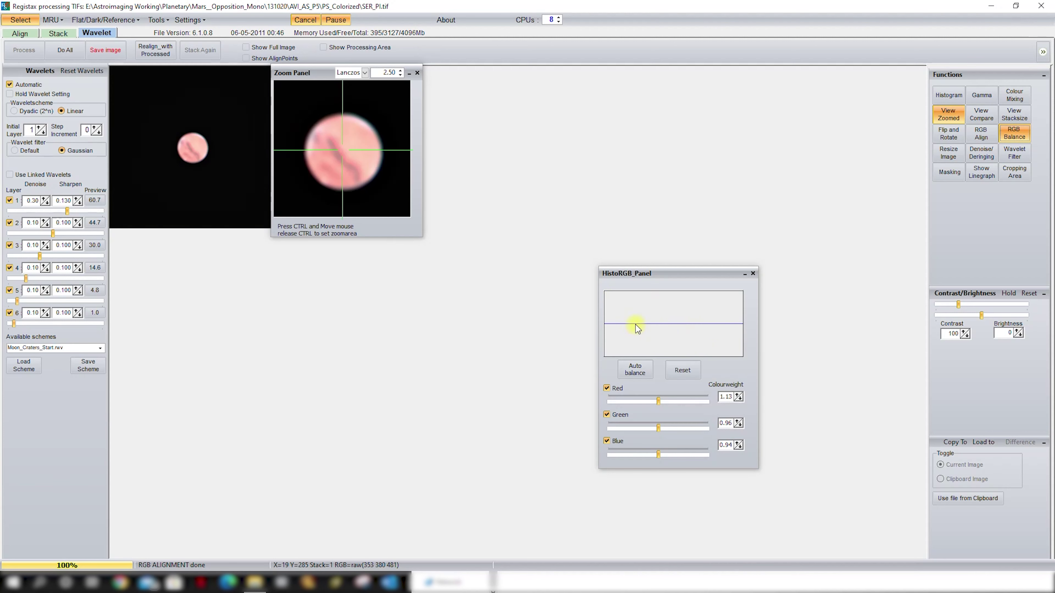
click(635, 367)
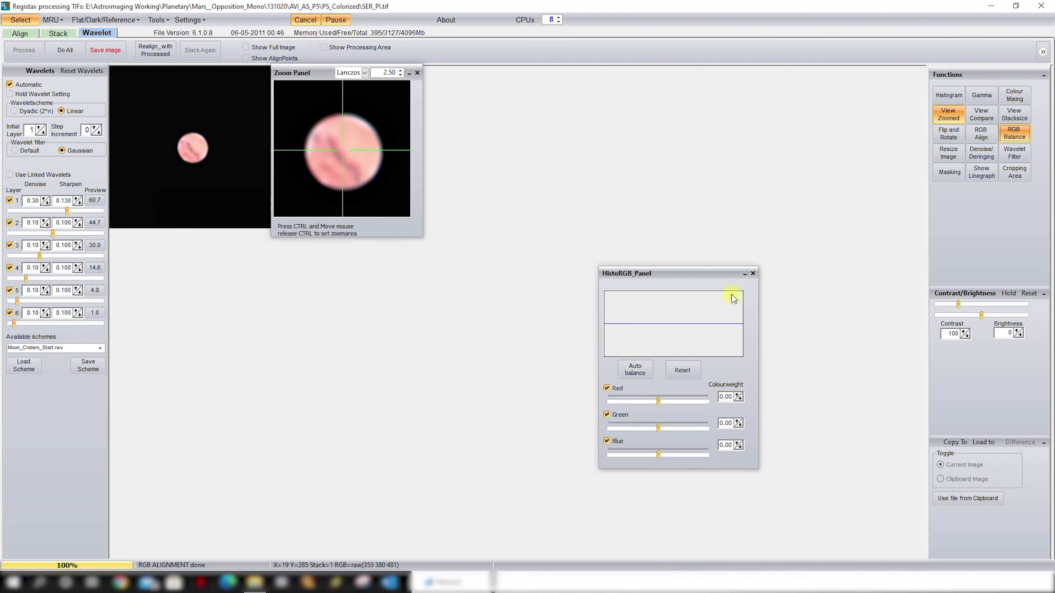
click(753, 273)
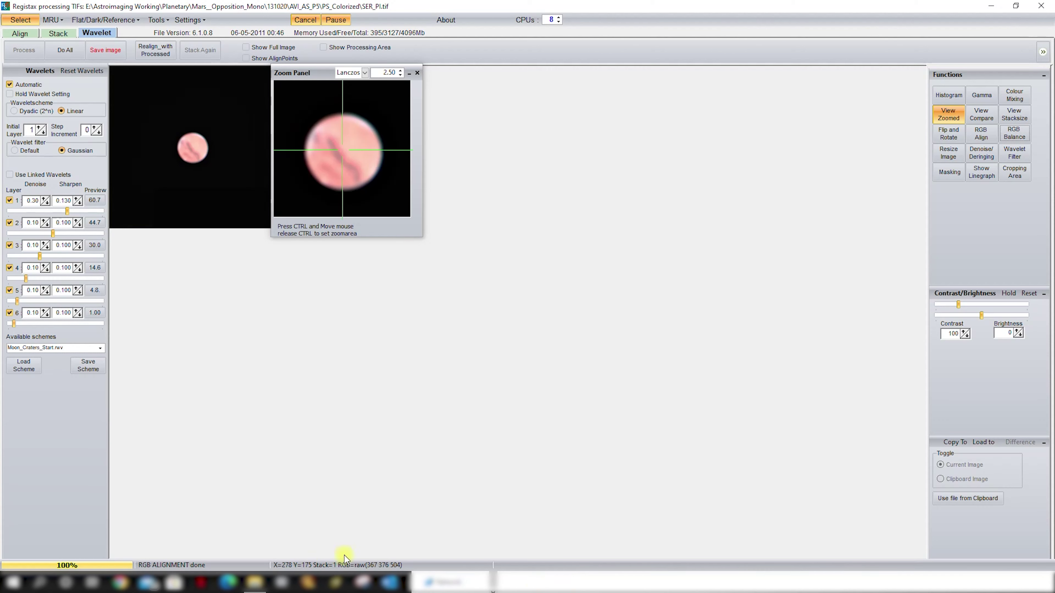
Look over the image files in the PS_Colorized folder, put it away, and switch to AutoStakkert.
click(515, 581)
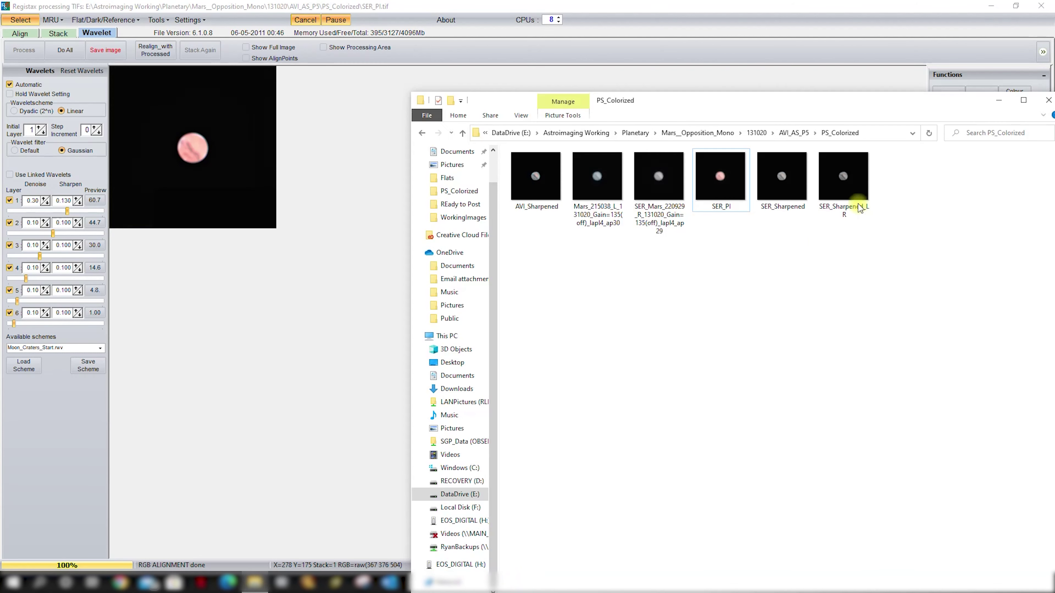
click(999, 100)
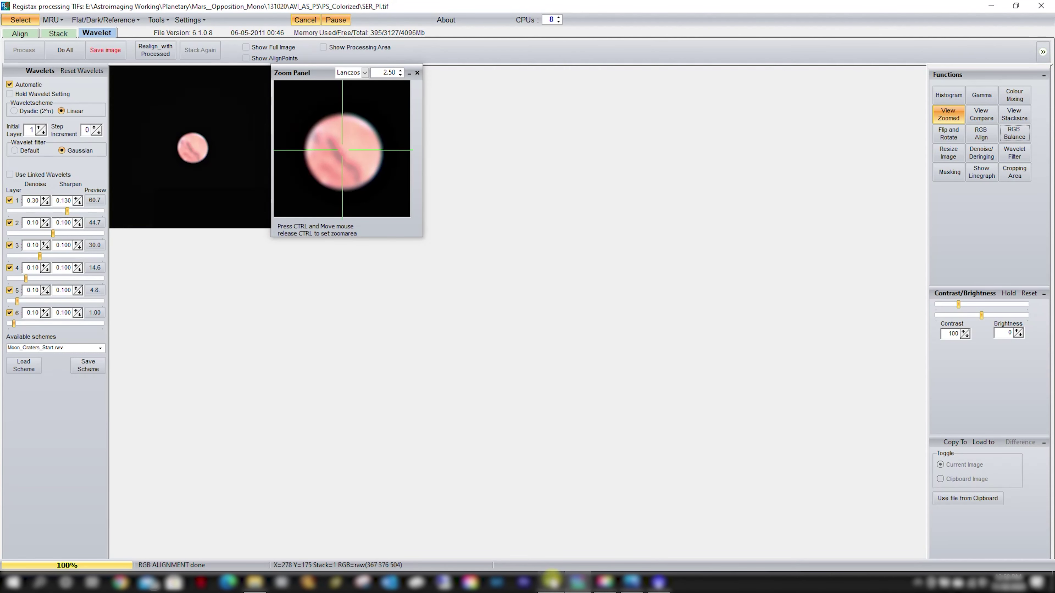
click(551, 582)
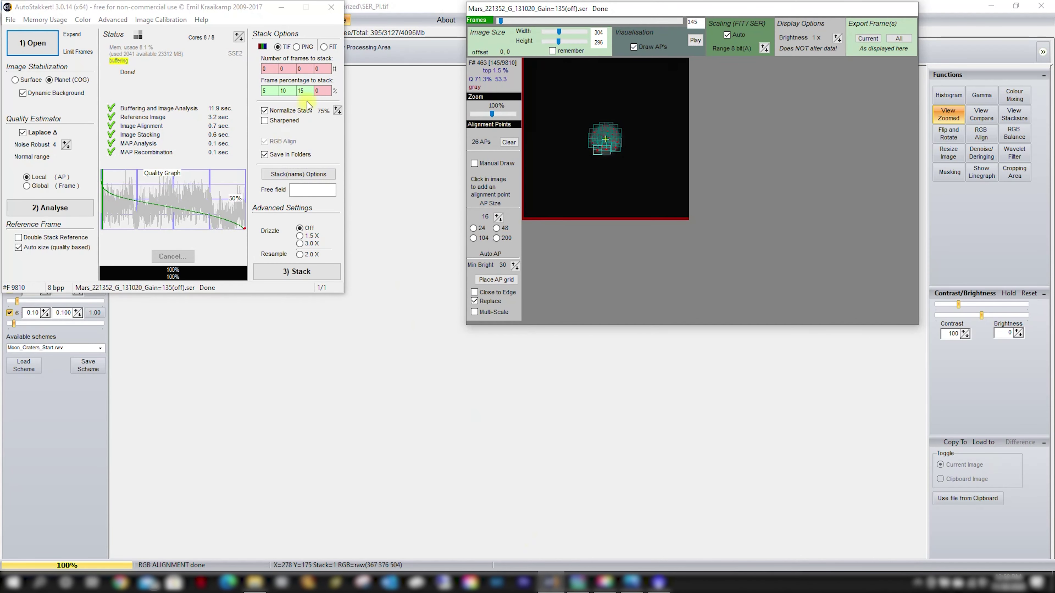
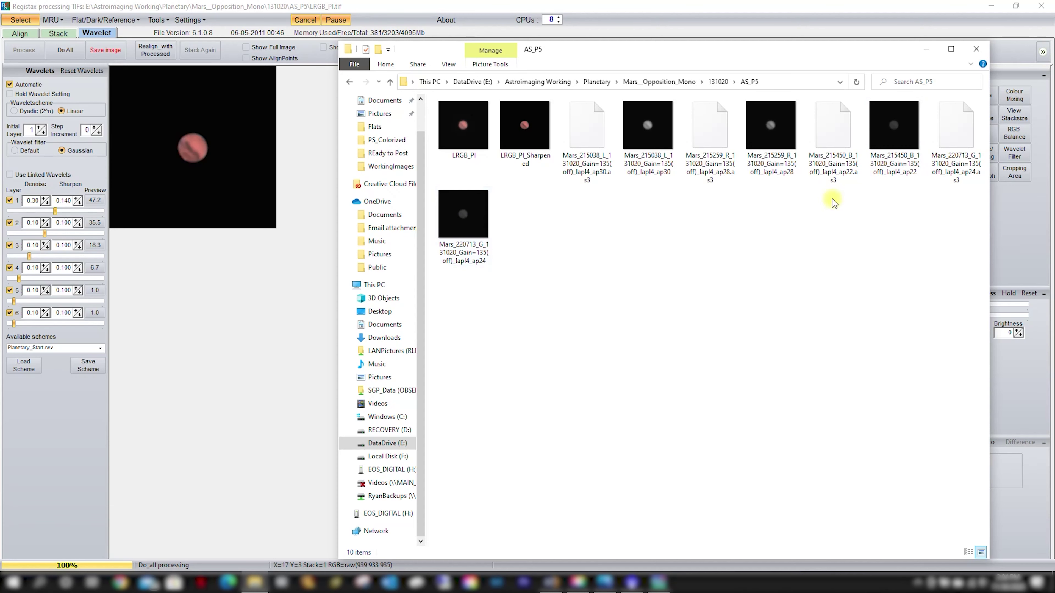
Review the green-channel stack in AutoStakkert and the LRGB combination in PixInsight, and switch to RegiStax.
click(550, 582)
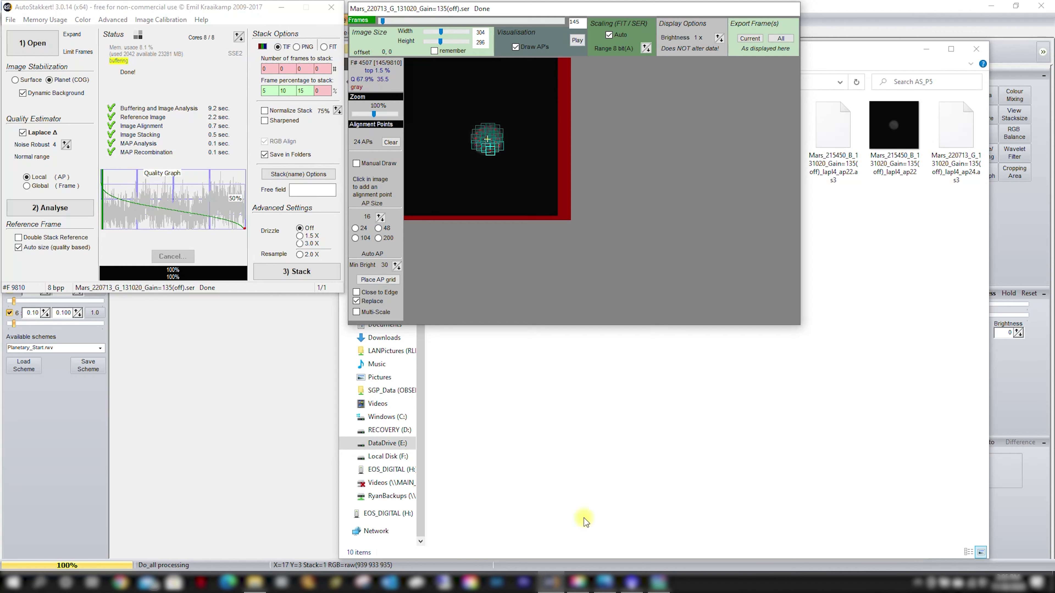
click(631, 581)
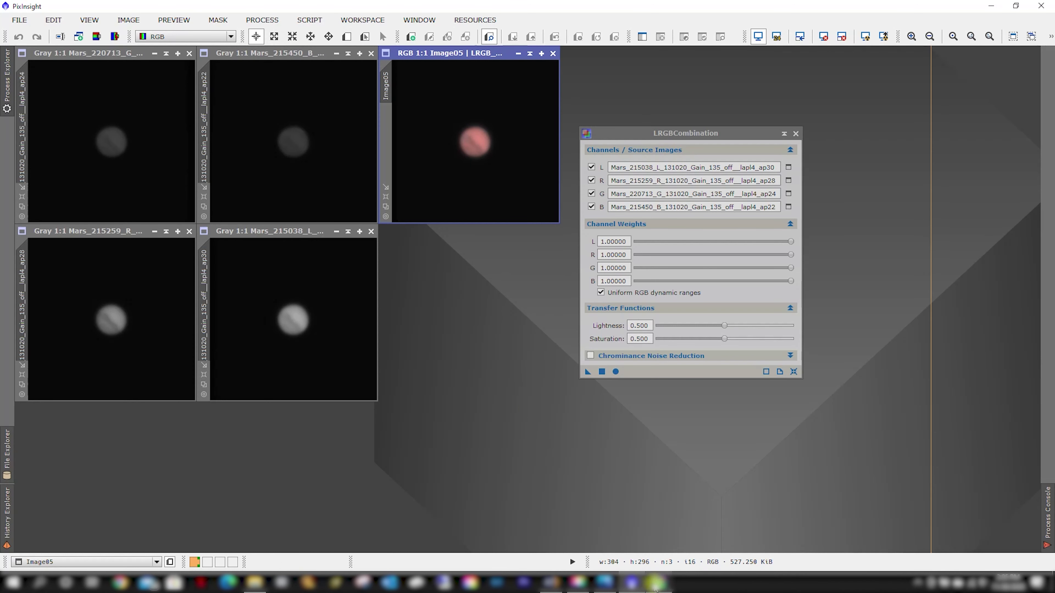
click(659, 583)
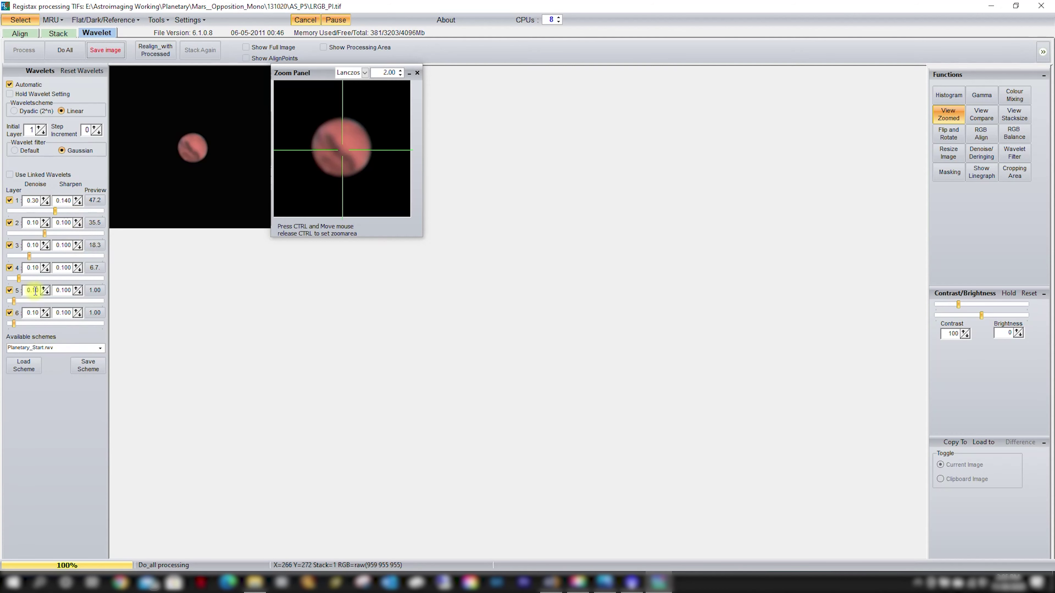
Save the current wavelet settings as a scheme named Mars_Starting.
click(90, 367)
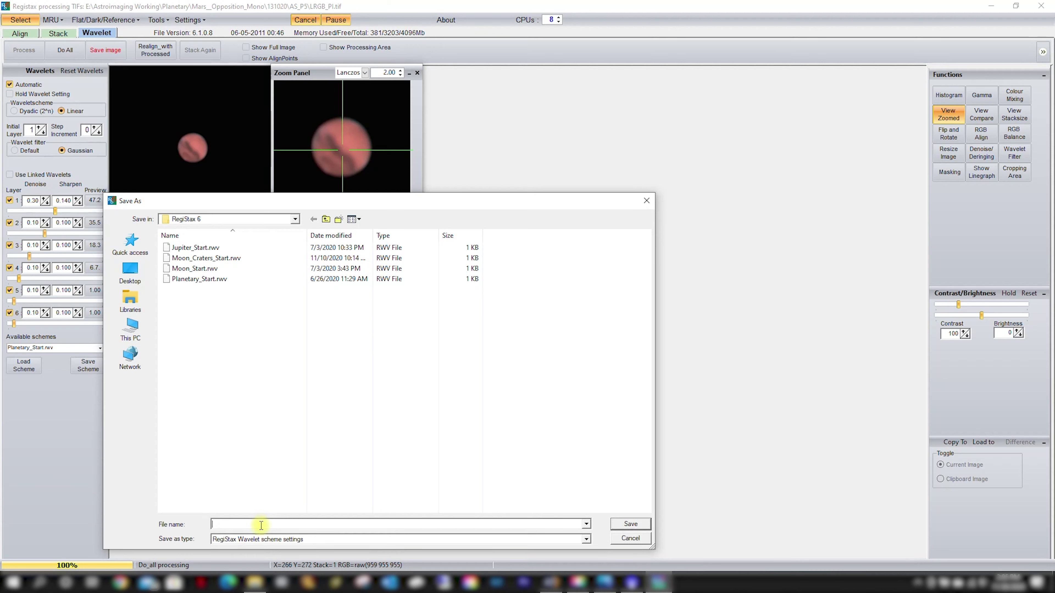
text(Mars_Starting)
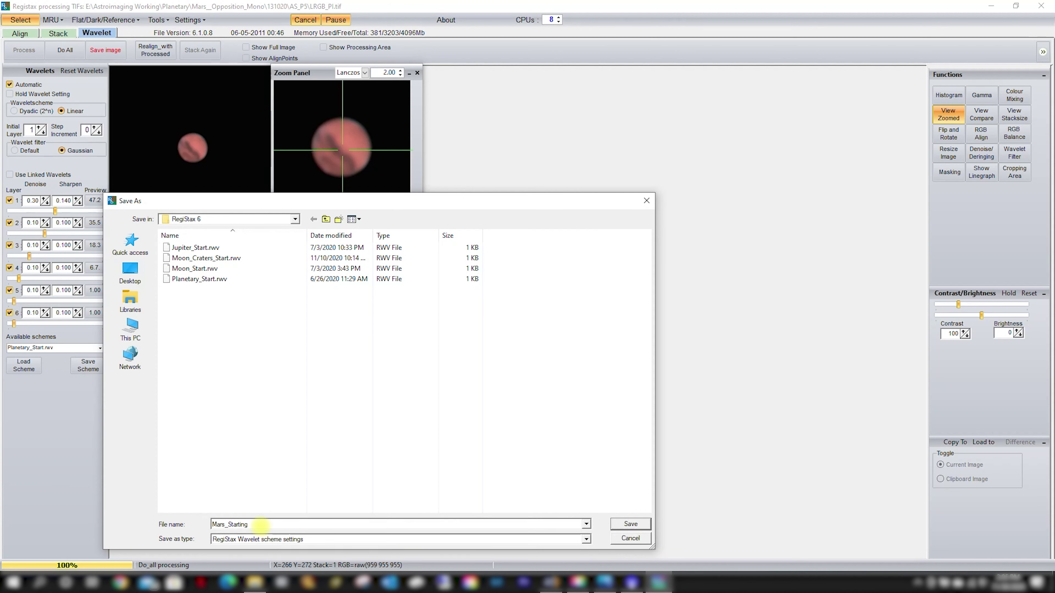
click(631, 524)
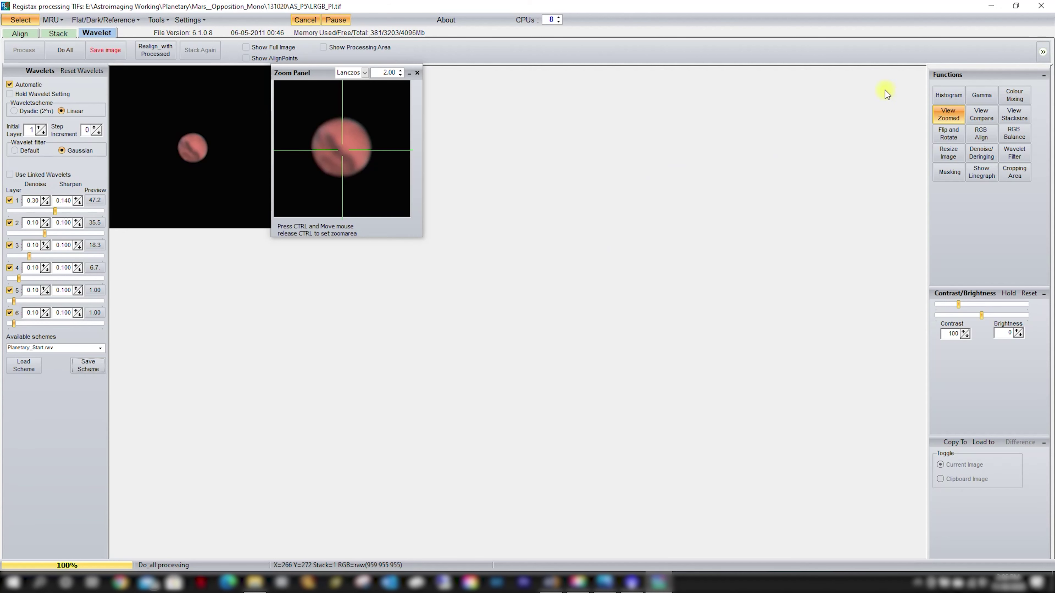
Examine the image's RGB histogram and the RGB Alignment Tool, and close both.
click(945, 97)
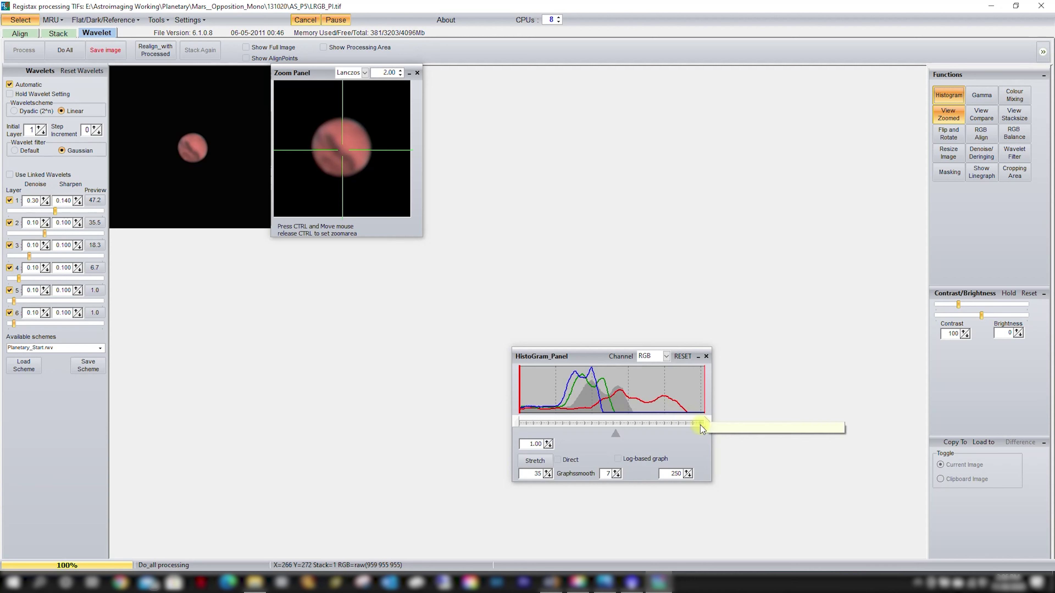
click(705, 357)
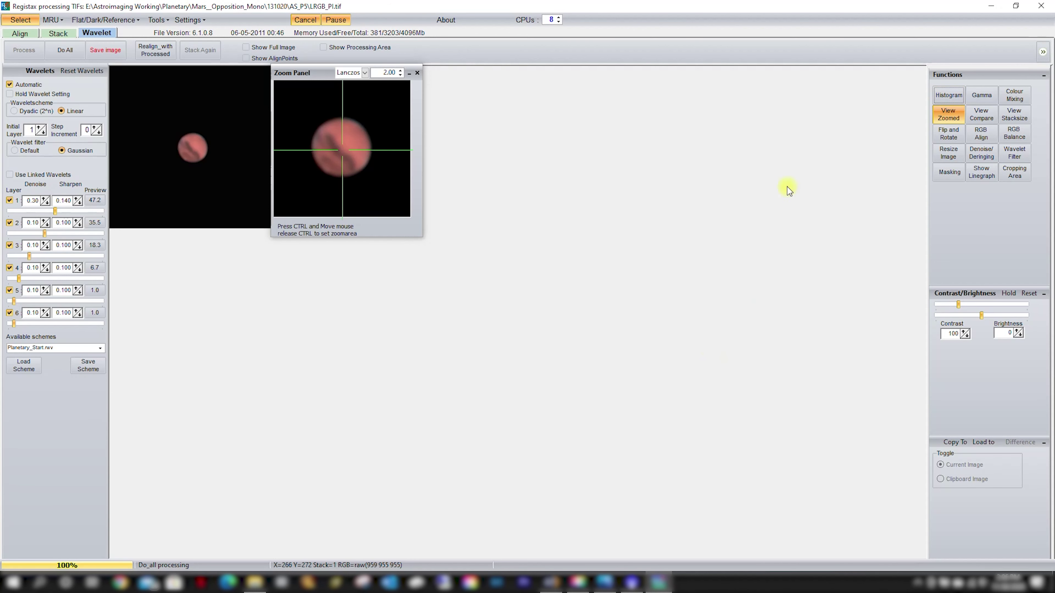
click(987, 135)
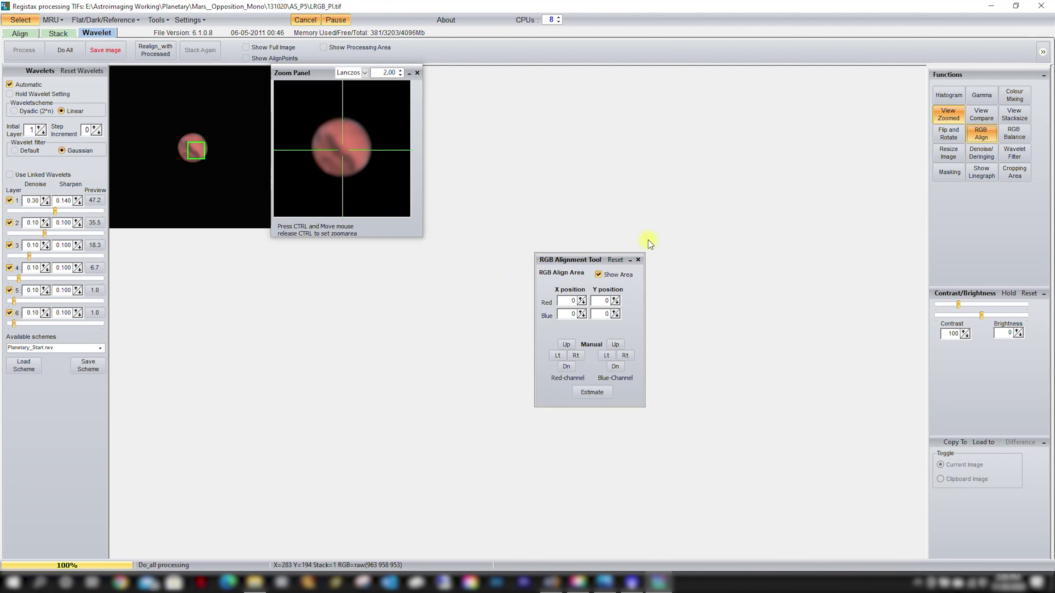
click(638, 259)
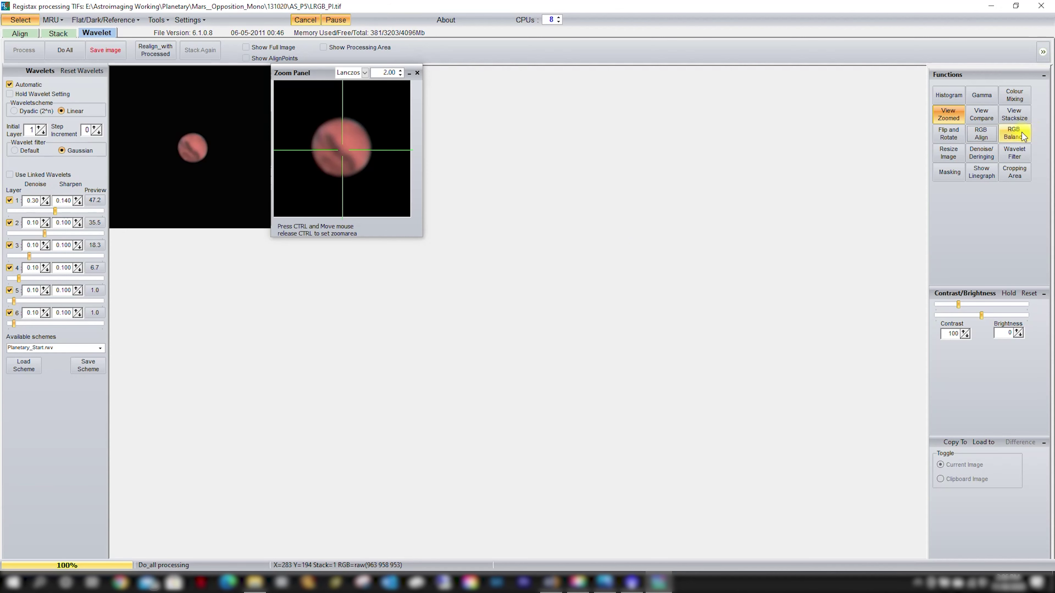
Try the automatic RGB balance on the Mars image and reset the colour weights.
click(1017, 136)
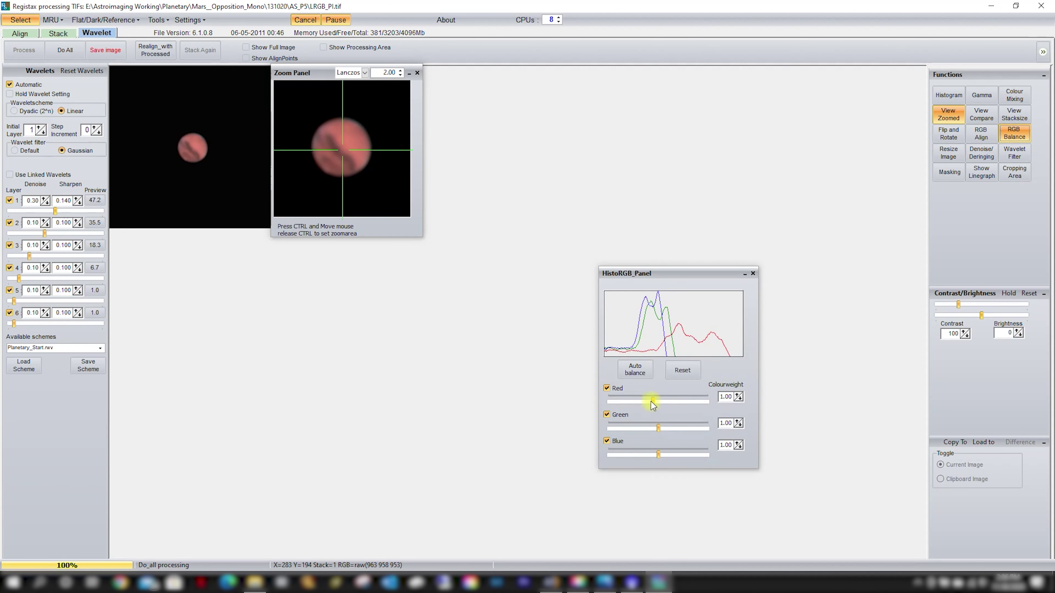
click(633, 371)
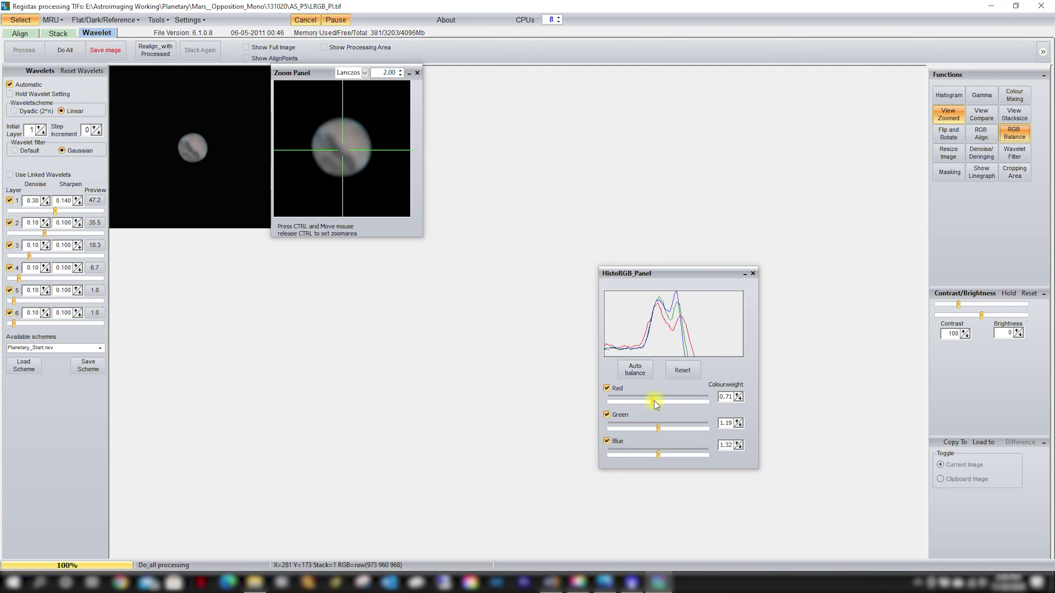
click(683, 370)
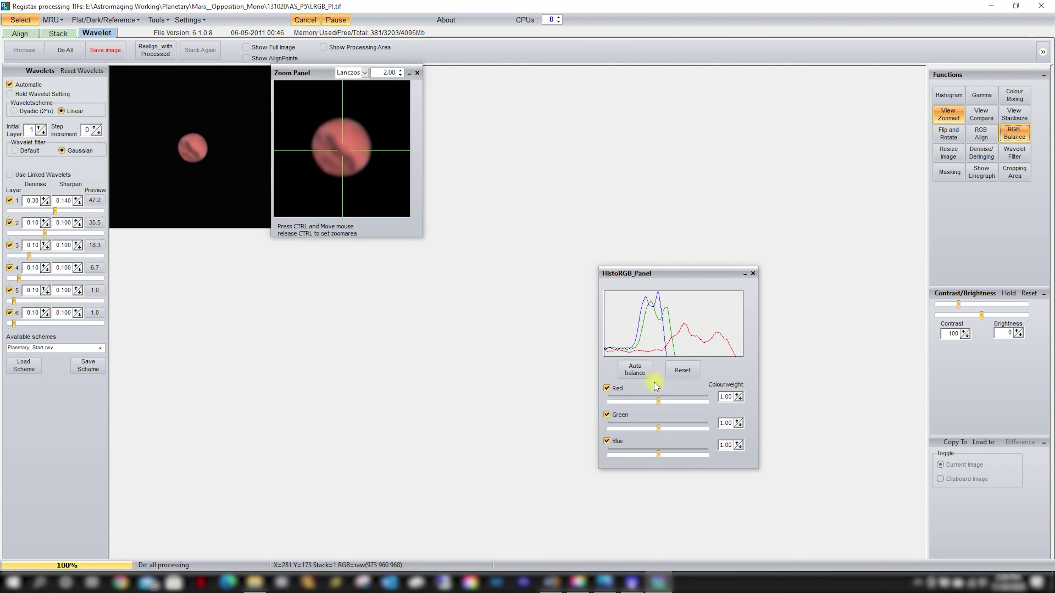
Reduce the red channel slightly in the RGB balance and close the balance tool.
click(658, 400)
drag(658, 401, 653, 400)
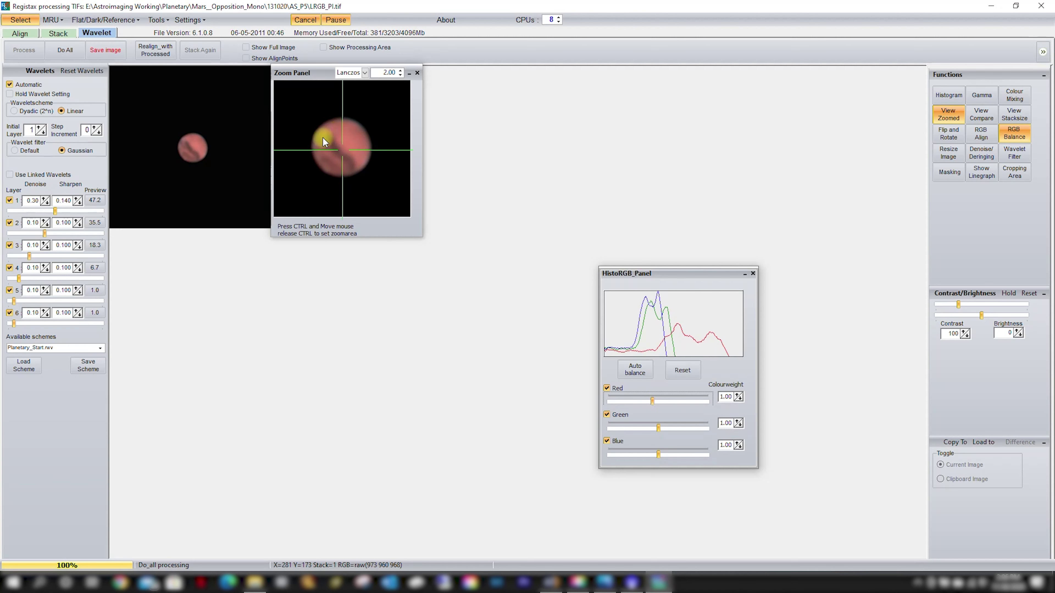
click(752, 273)
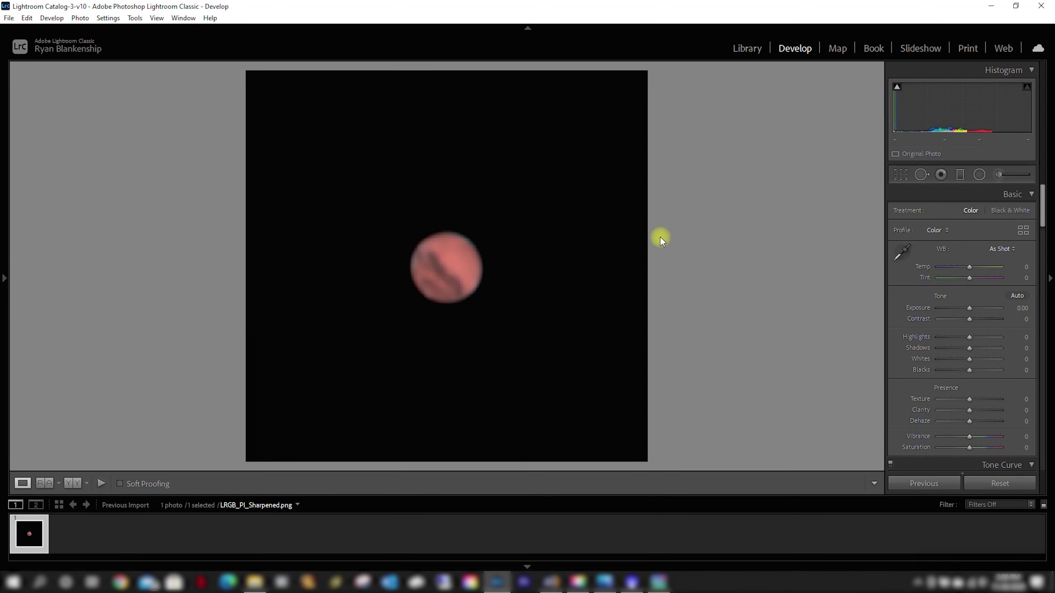
In Lightroom, set exposure +0.35, contrast -25, highlights -12, shadows +14, whites +4, blacks -26, texture +7, clarity +9 and dehaze +4 for the Mars image.
click(519, 245)
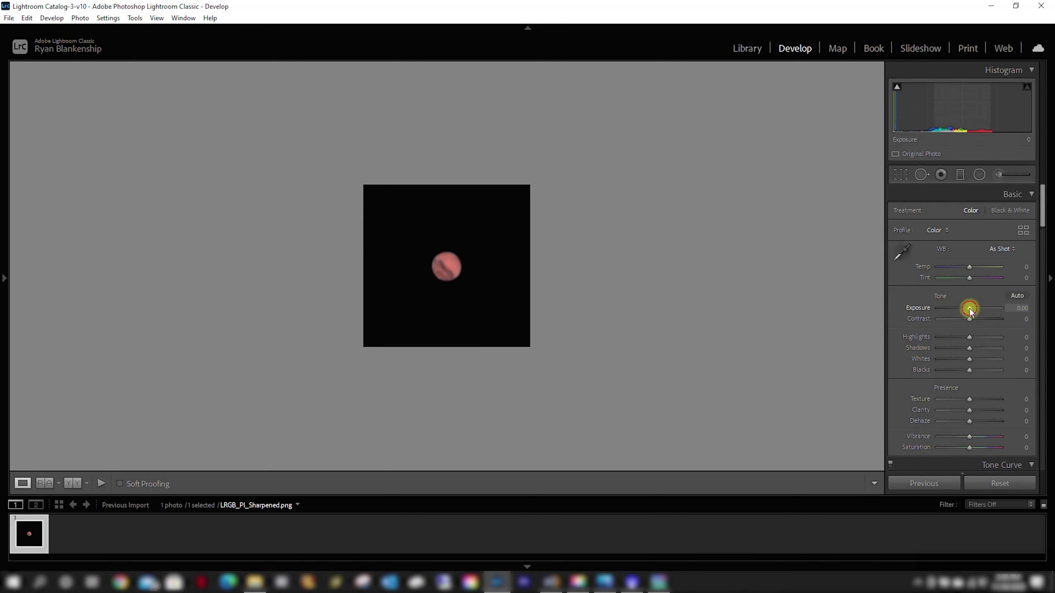
mouse_move(969, 309)
mouse_down()
mouse_move(997, 312)
mouse_move(957, 320)
mouse_up()
drag(959, 318, 961, 373)
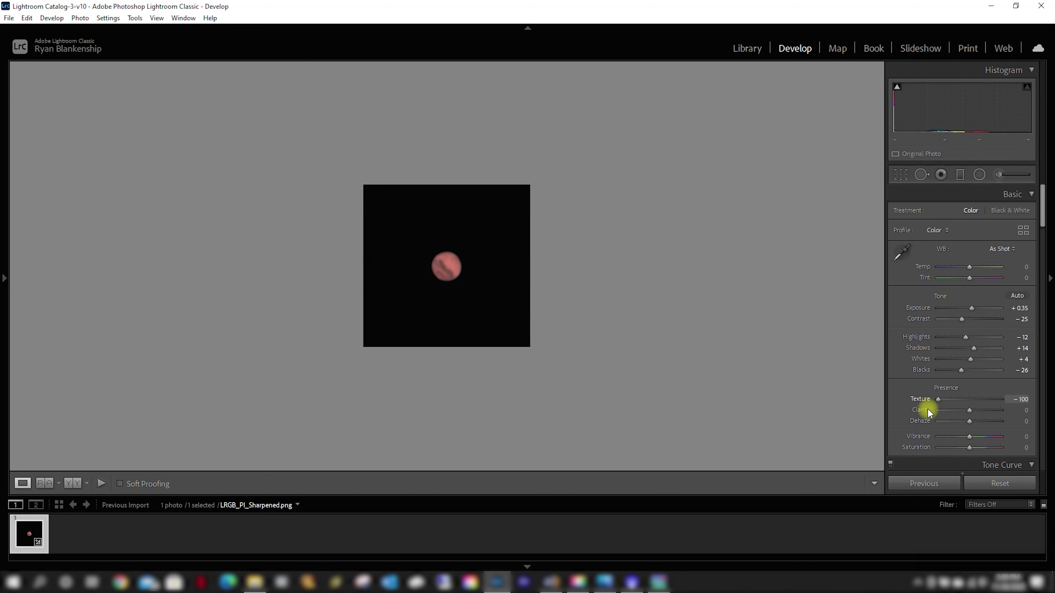
drag(969, 399, 971, 423)
Set the Mars image's sharpening amount to 47 and raise its color noise reduction.
scroll(910, 404, down, 10)
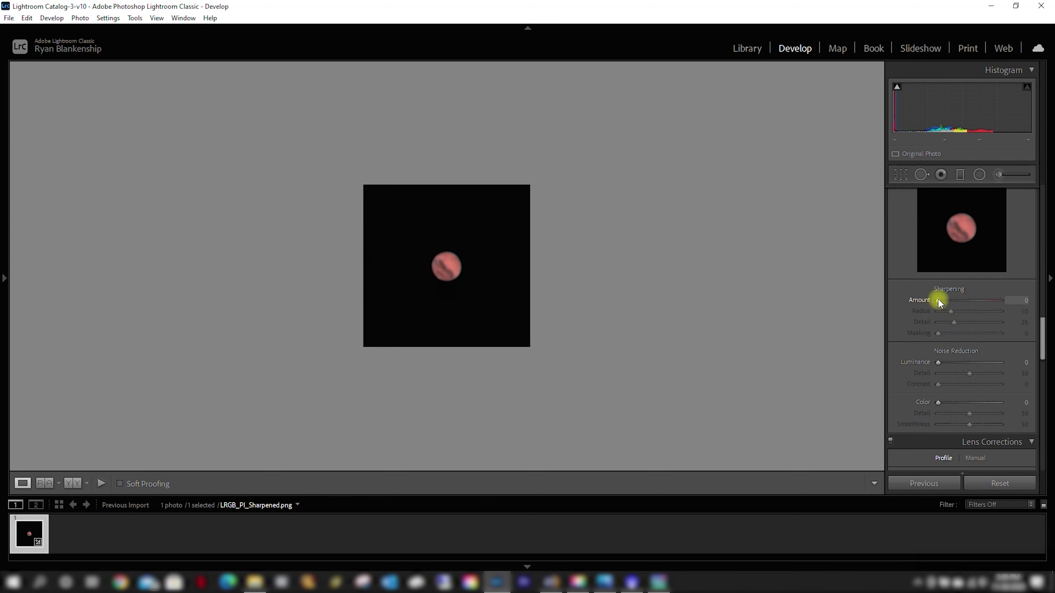
drag(937, 300, 979, 300)
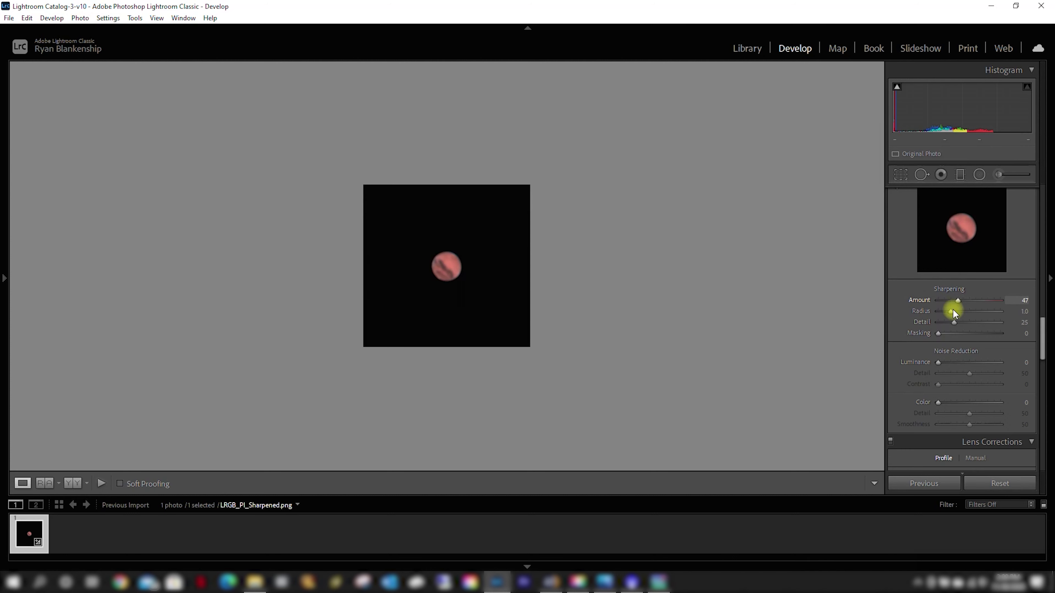
scroll(930, 366, down, 4)
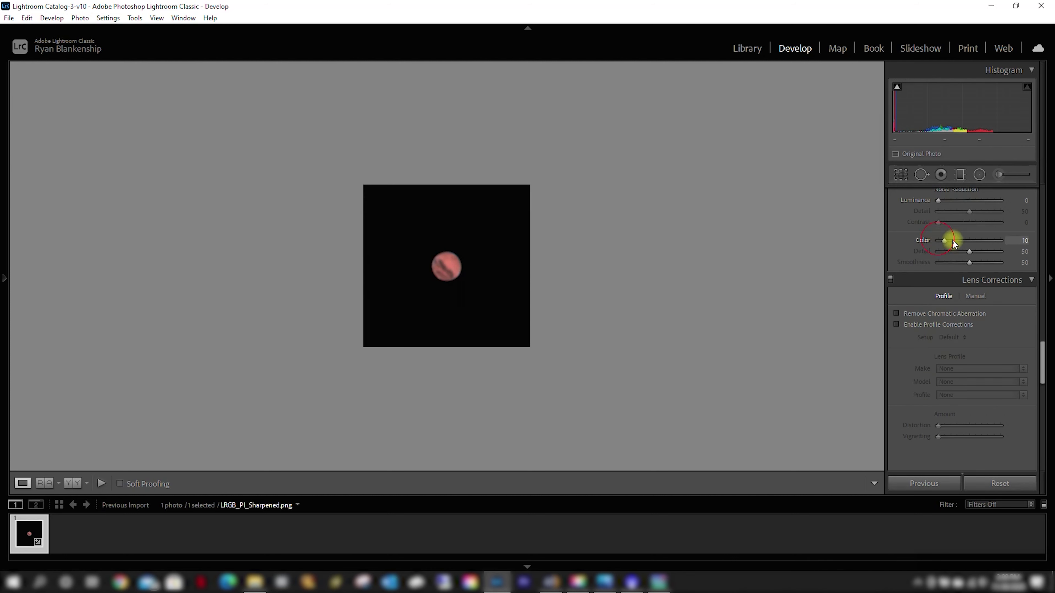
Turn on Remove Chromatic Aberration in the image's lens corrections.
scroll(897, 358, down, 2)
click(897, 232)
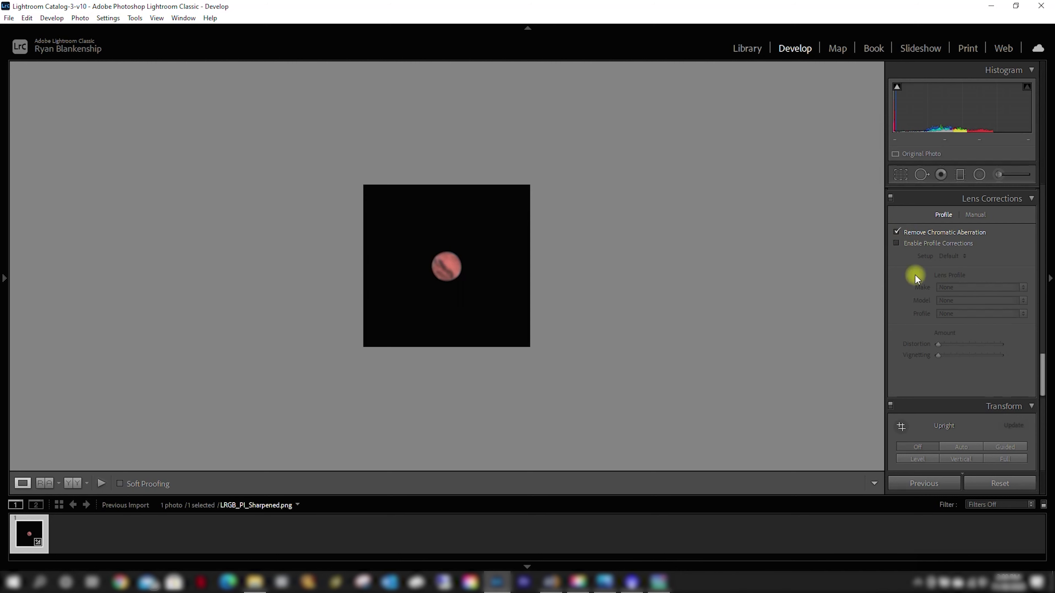
scroll(928, 308, down, 12)
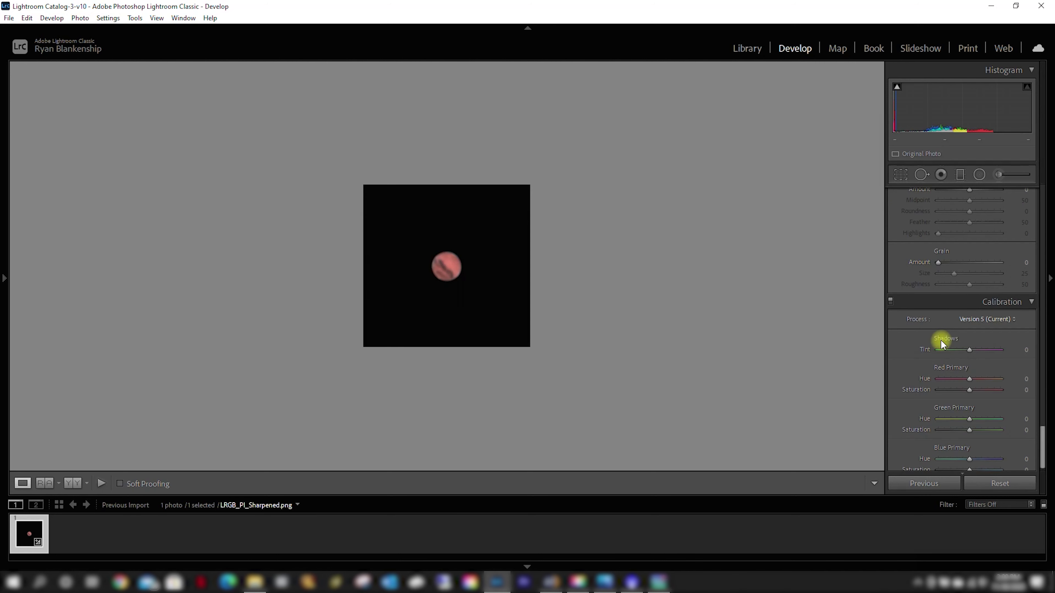
scroll(932, 340, up, 20)
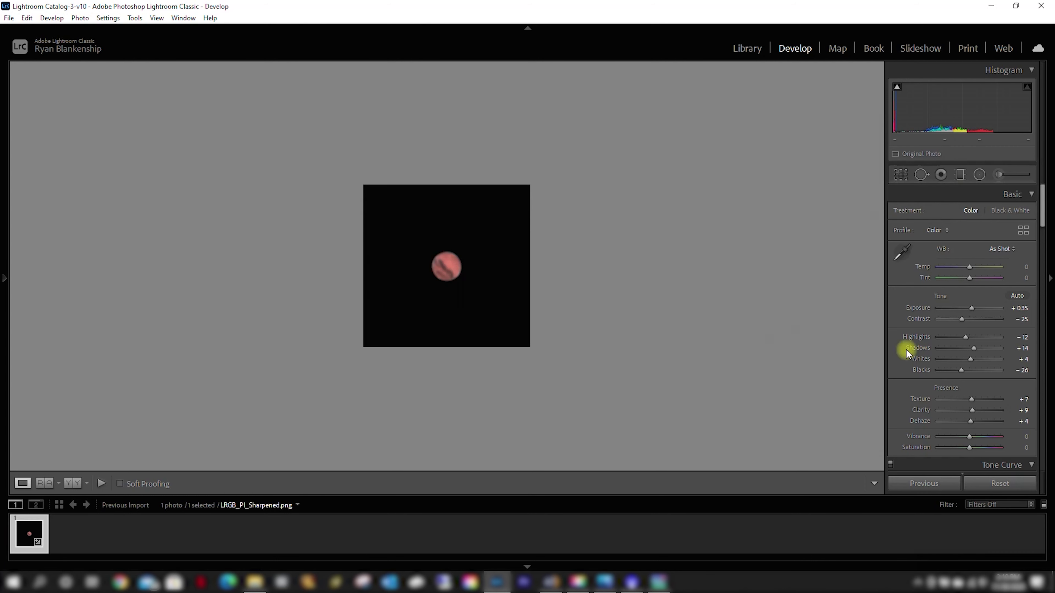
Export the edited image as a JPG to the AS_P5 folder with renaming turned off, so it keeps the name LRGB_PI_Sharpened.
click(8, 18)
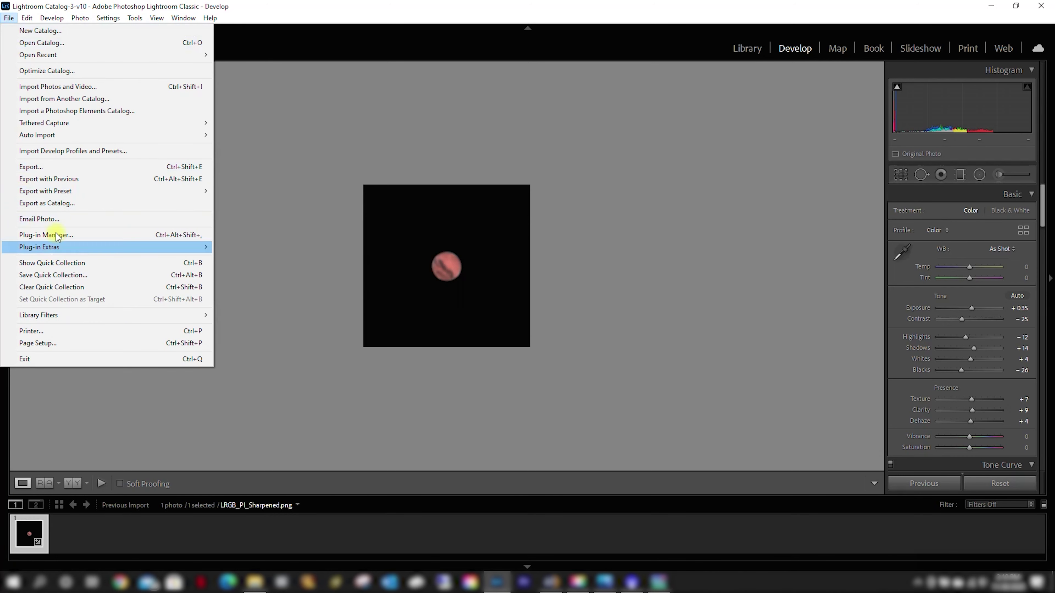
click(60, 167)
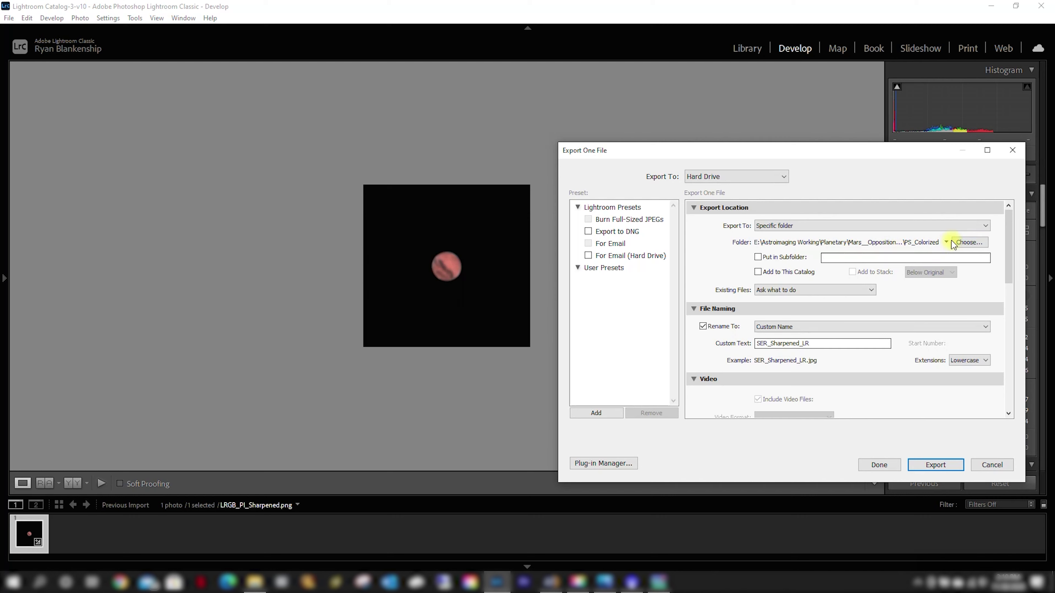
click(964, 242)
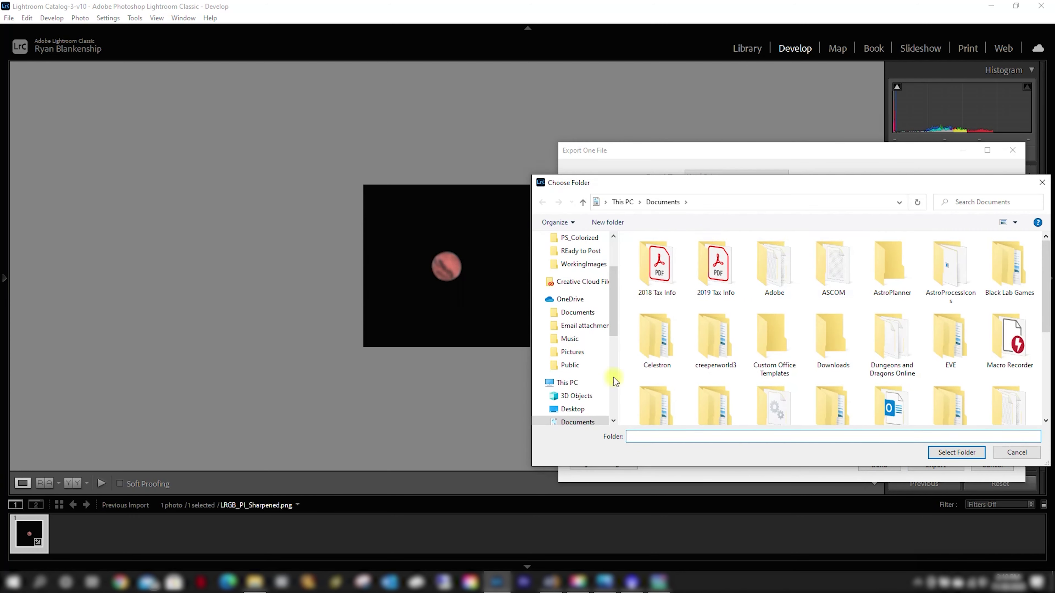
scroll(612, 377, down, 5)
click(591, 357)
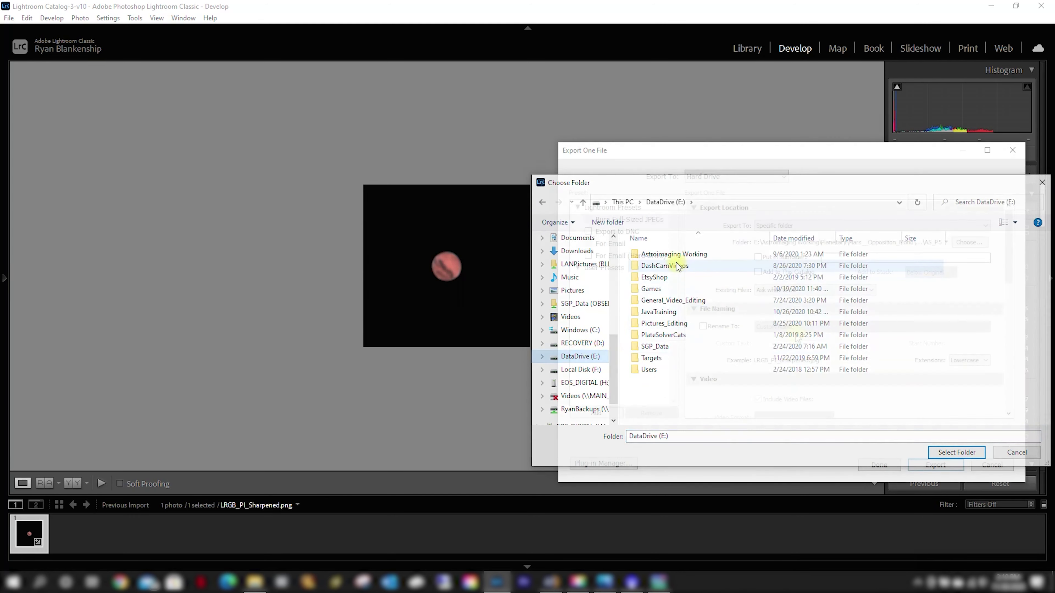
key(Escape)
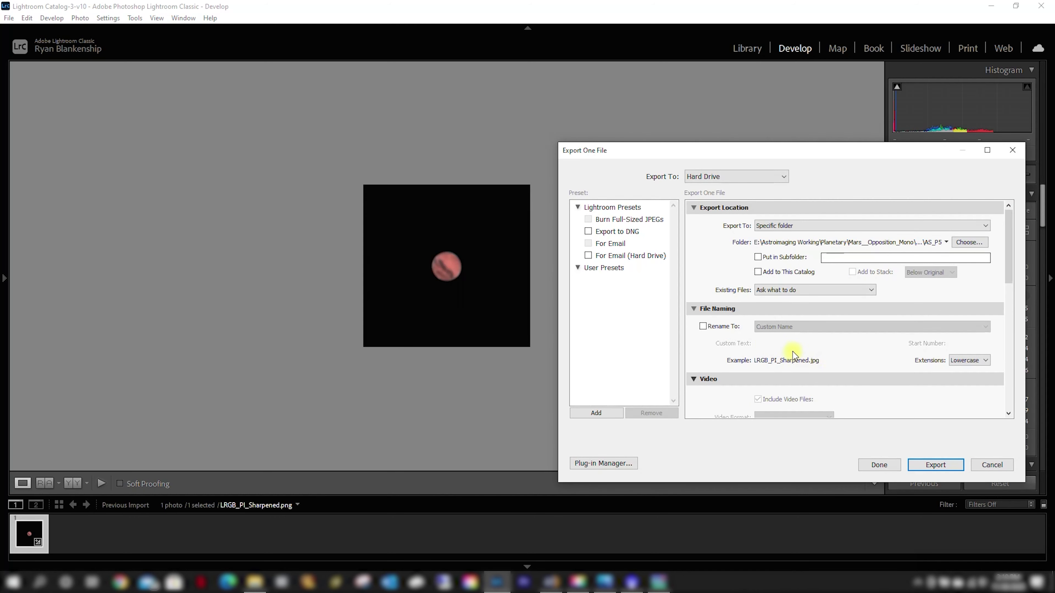
scroll(864, 372, down, 10)
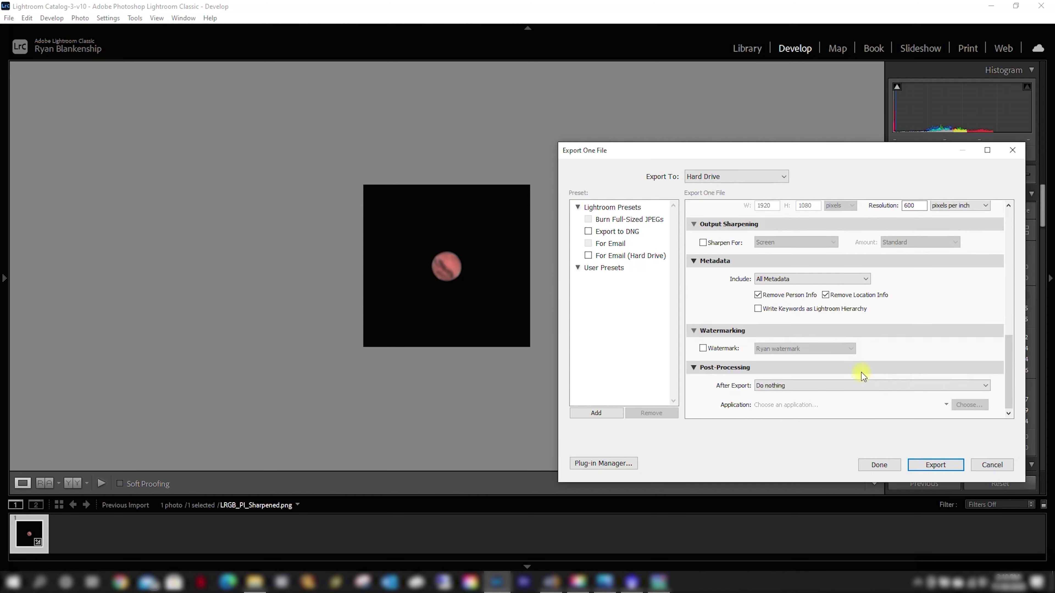
click(935, 465)
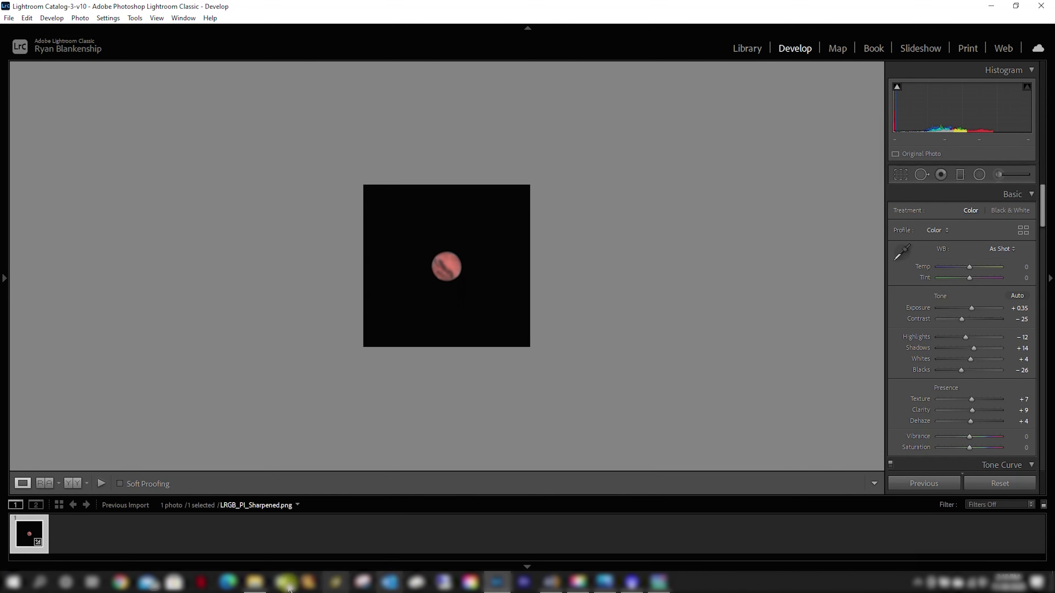
Switch to the AS_P5 folder in File Explorer and display its files in the Details layout.
click(254, 582)
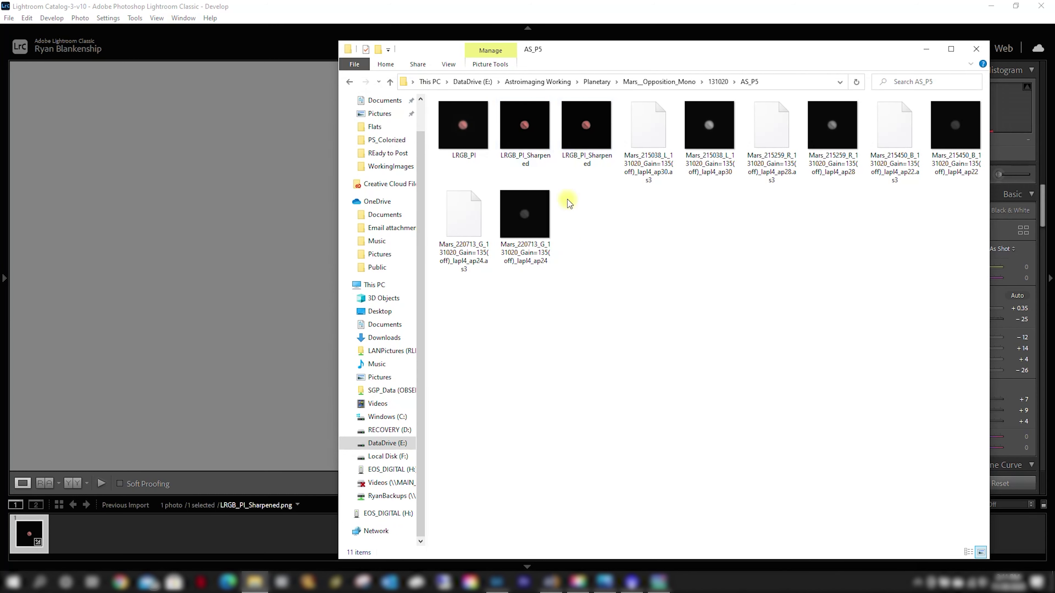
click(448, 64)
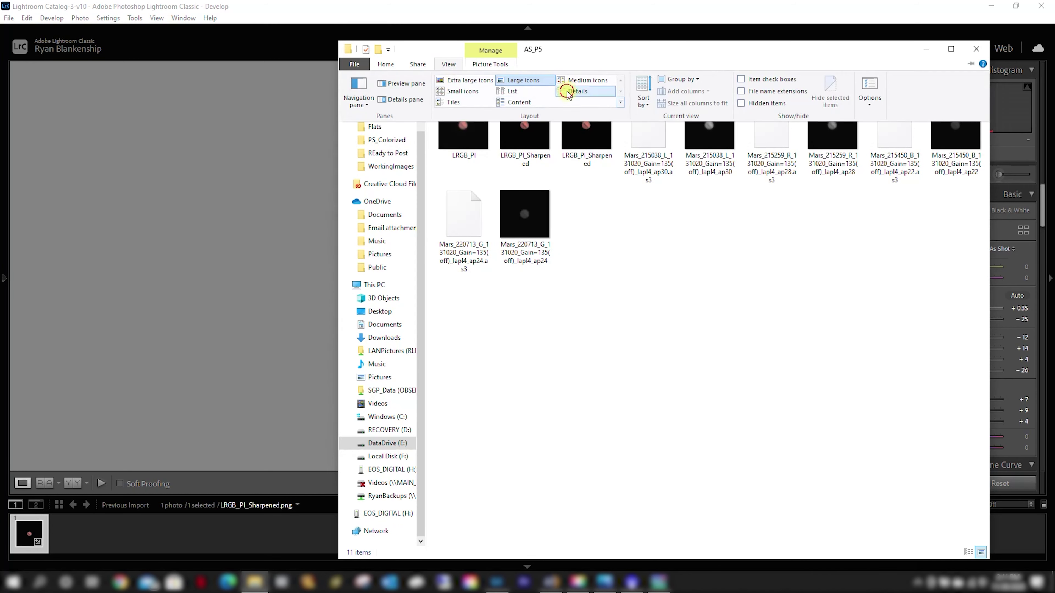
click(575, 91)
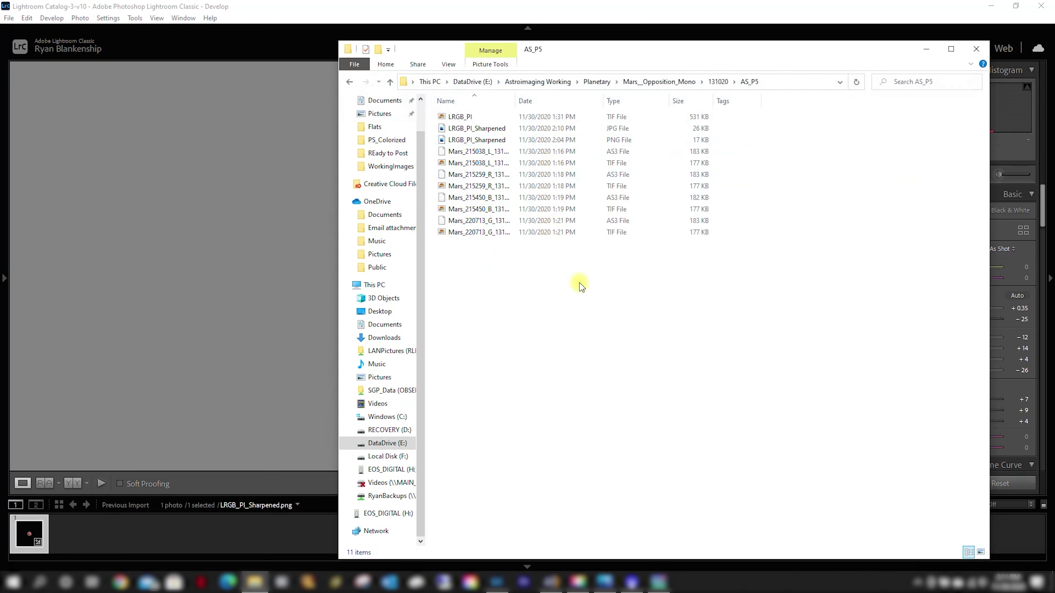
Open LRGB_PI_Sharpened.jpg in Photos and compare it side by side with the already open Mars1 image.
click(471, 130)
key(Return)
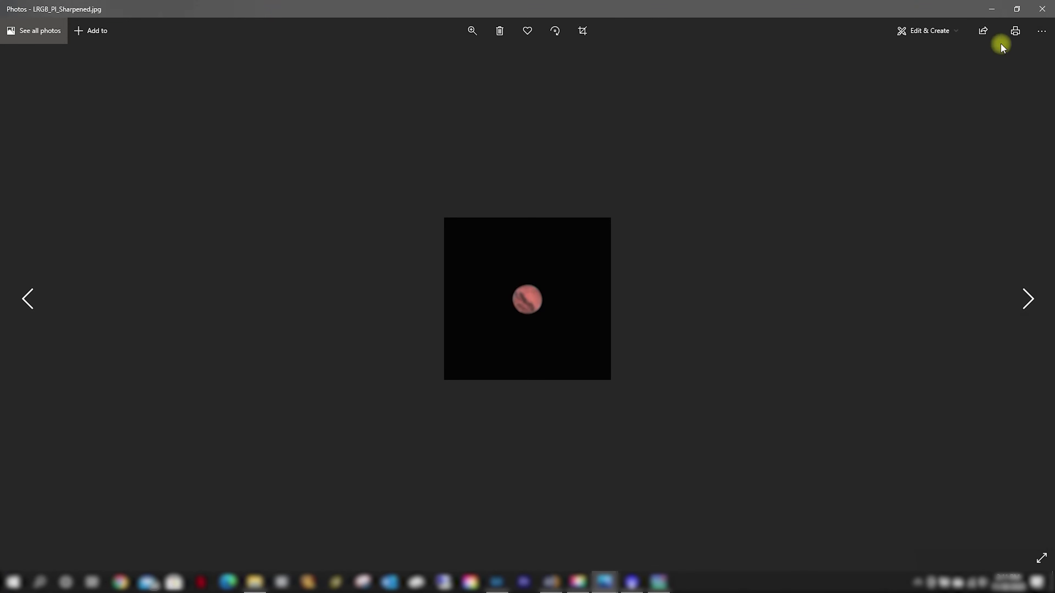
click(1017, 11)
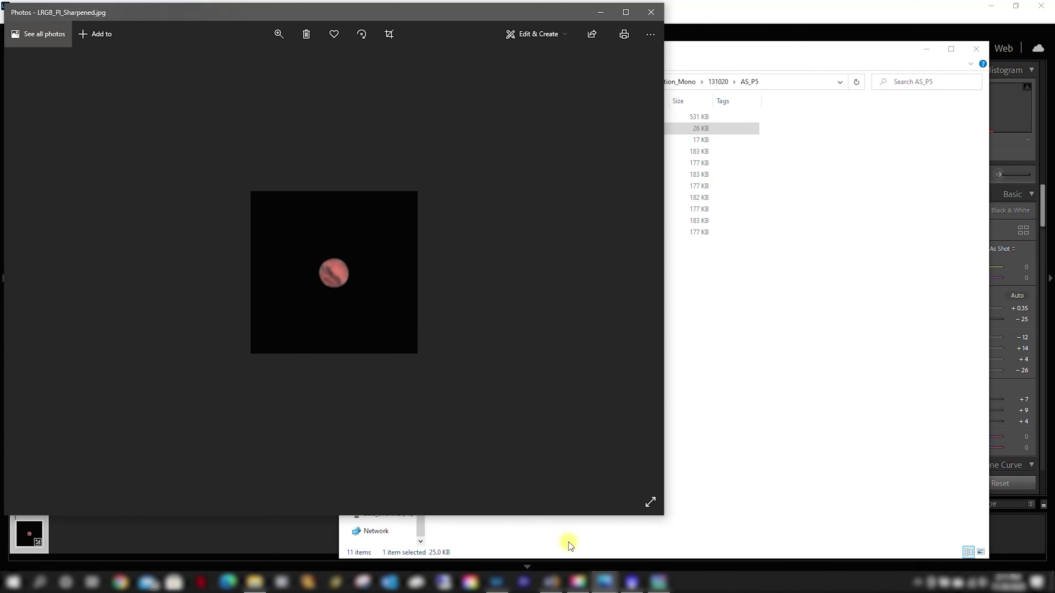
mouse_move(604, 582)
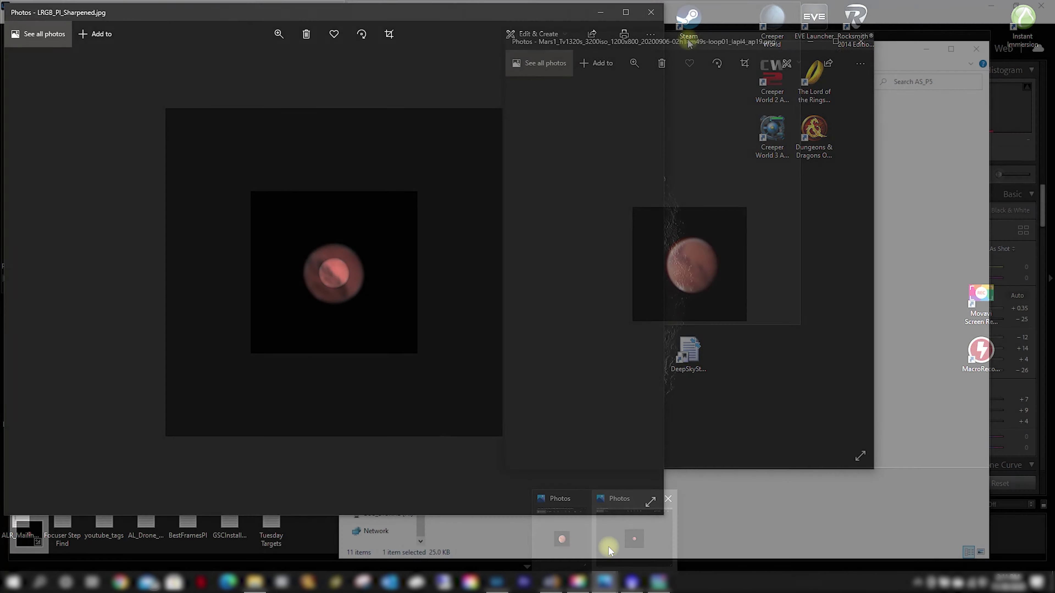
click(609, 550)
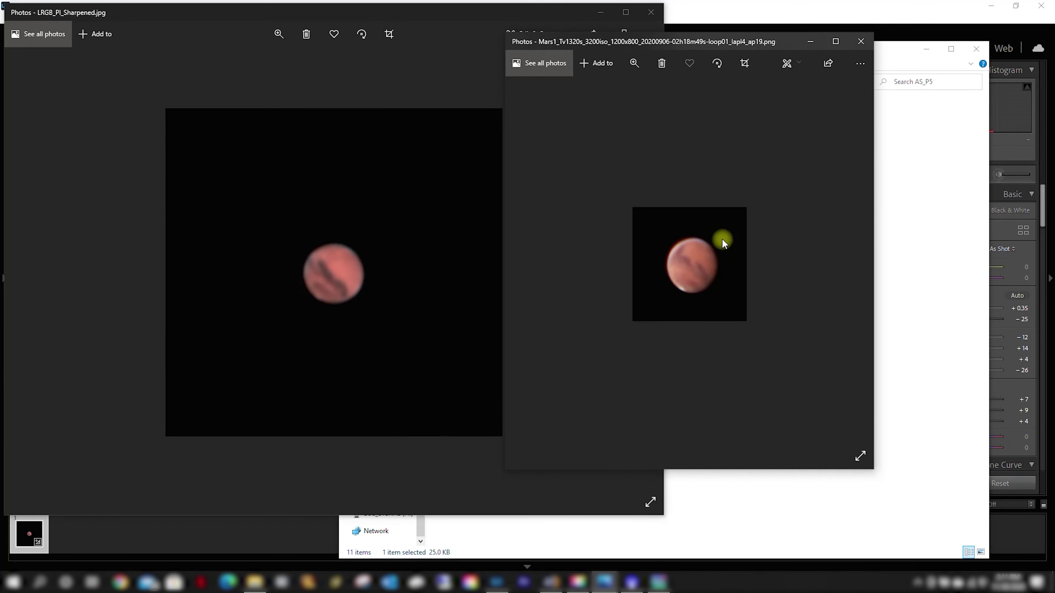